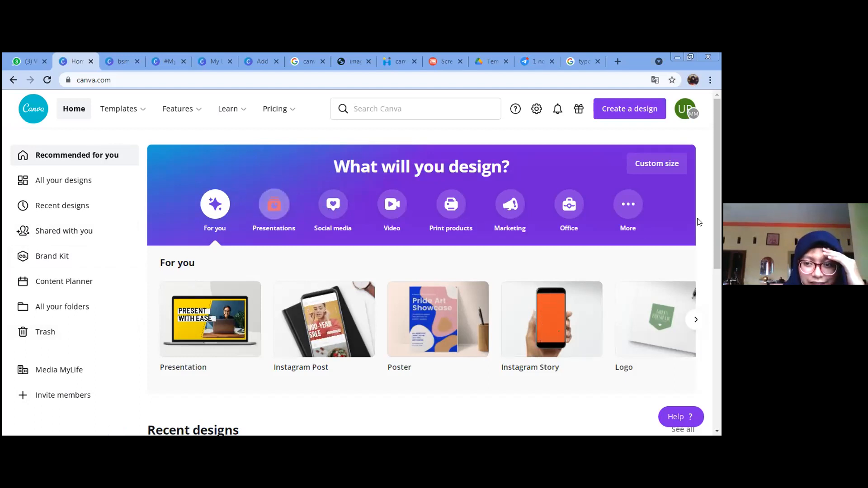
# Step: Bring up the Canva home page with Presentation, Instagram Post, Poster and Logo design types
pyautogui.moveTo(719, 221); pyautogui.dragTo(719, 225)
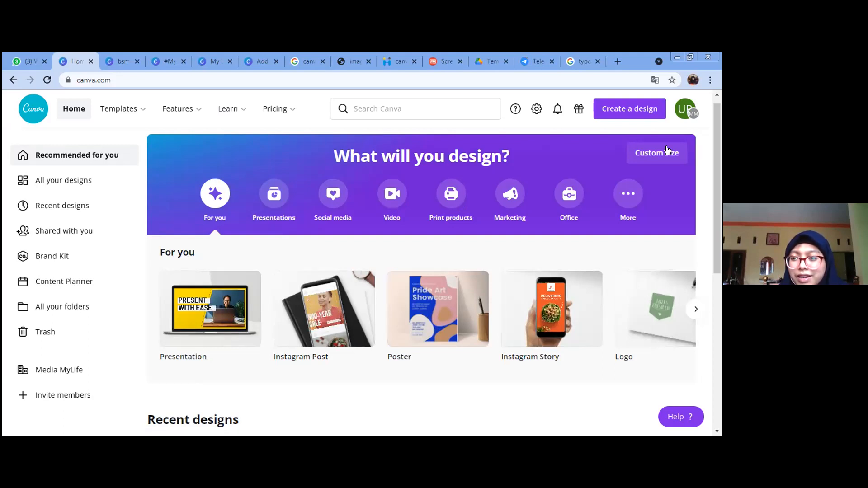
# Step: Create a blank Instagram Post design in a new tab, then go back to the home tab
pyautogui.click(614, 117)
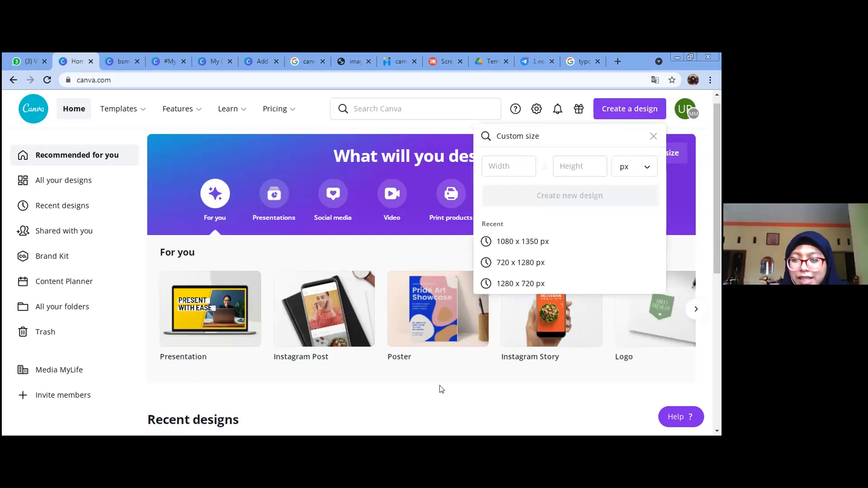
pyautogui.click(328, 326)
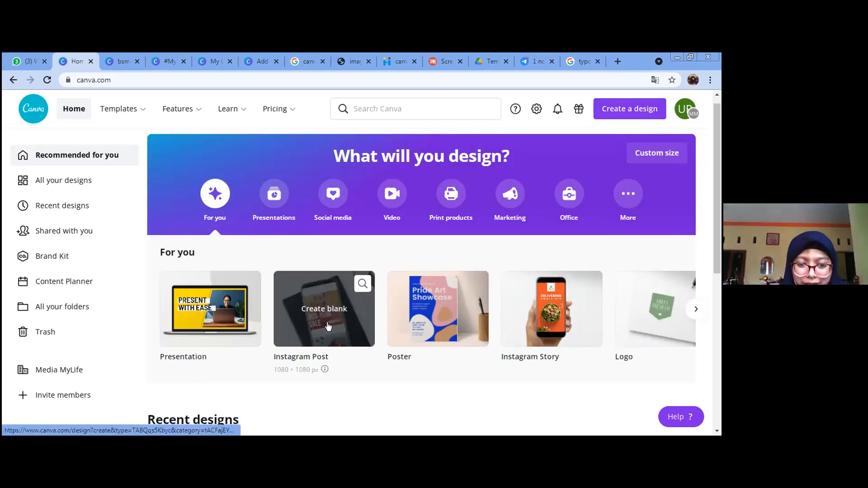
pyautogui.click(326, 322)
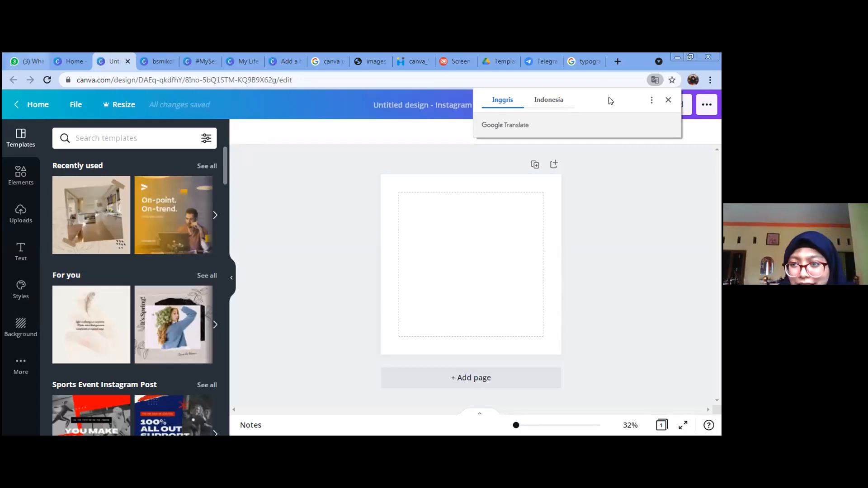
pyautogui.hotkey('ctrl', 'shift', 'Tab')
# Step: Create a new custom-size design of width 1080 and height 1080 px
pyautogui.click(557, 260)
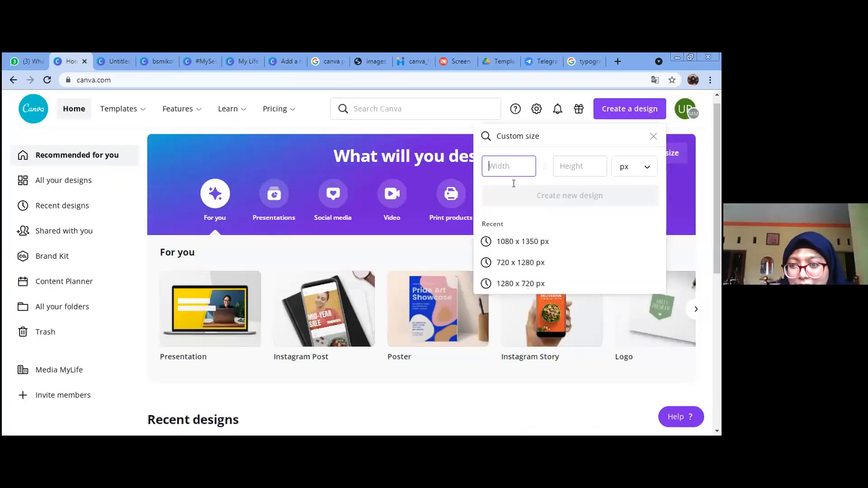
pyautogui.write('10')
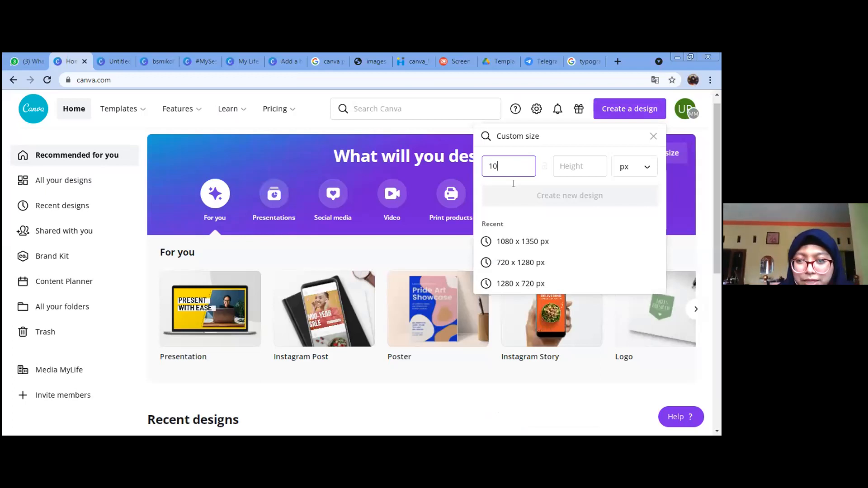
pyautogui.write('8')
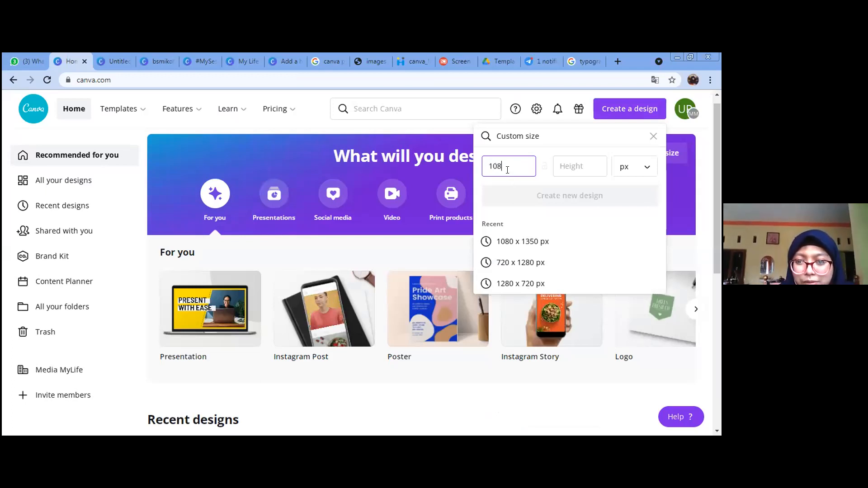
pyautogui.write('0')
pyautogui.press('Tab')
pyautogui.write('180')
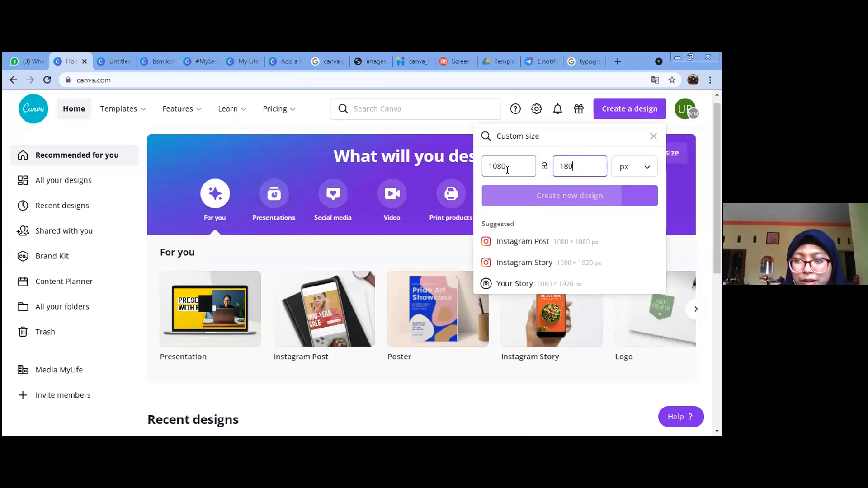
pyautogui.write('10')
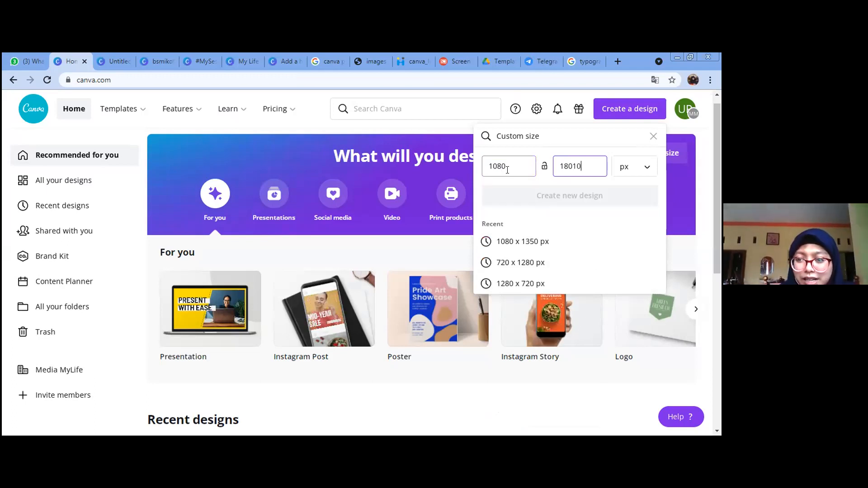
pyautogui.press('BackSpace')
pyautogui.press('BackSpace')
pyautogui.press('BackSpace')
pyautogui.press('BackSpace')
pyautogui.write('080')
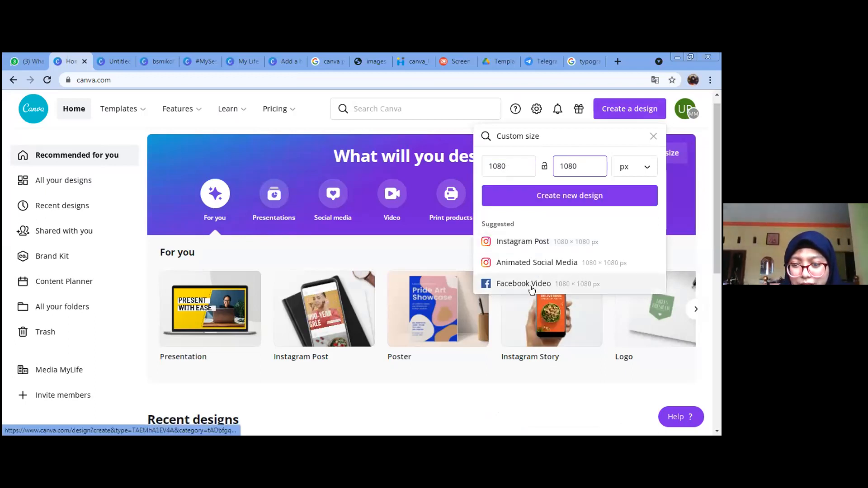
pyautogui.click(536, 242)
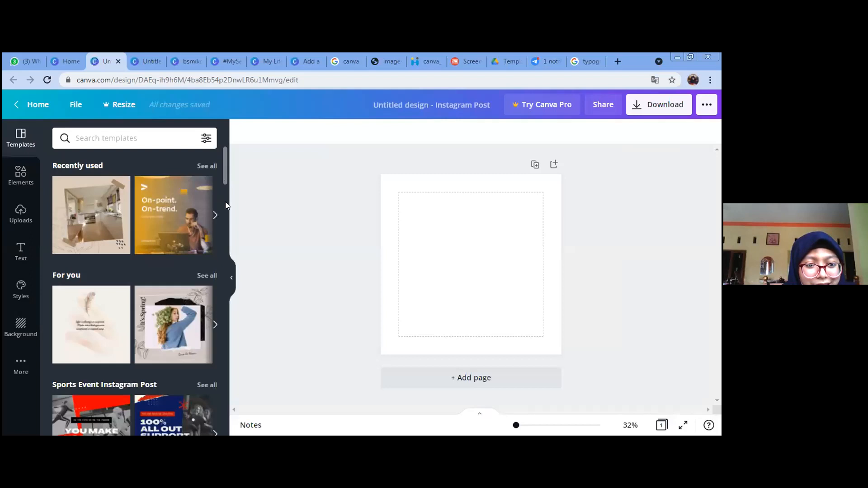
pyautogui.scroll(-5, 225, 201)
pyautogui.scroll(-7, 231, 249)
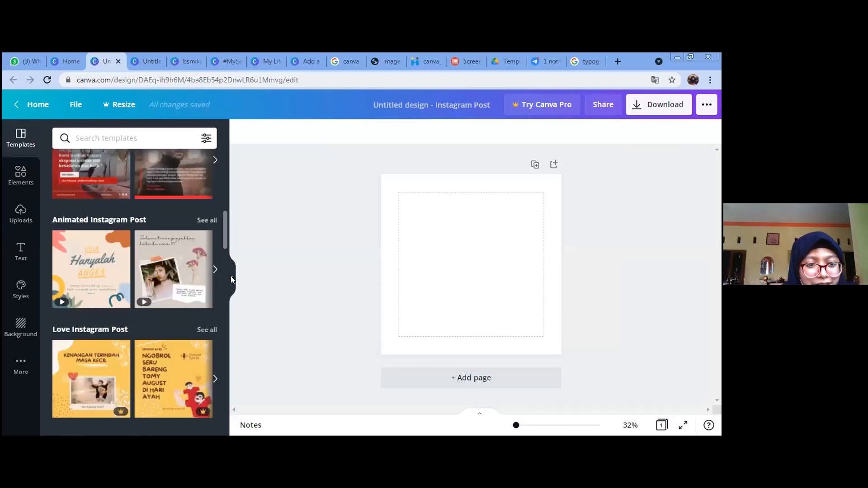
pyautogui.scroll(-4, 232, 280)
pyautogui.scroll(-5, 231, 317)
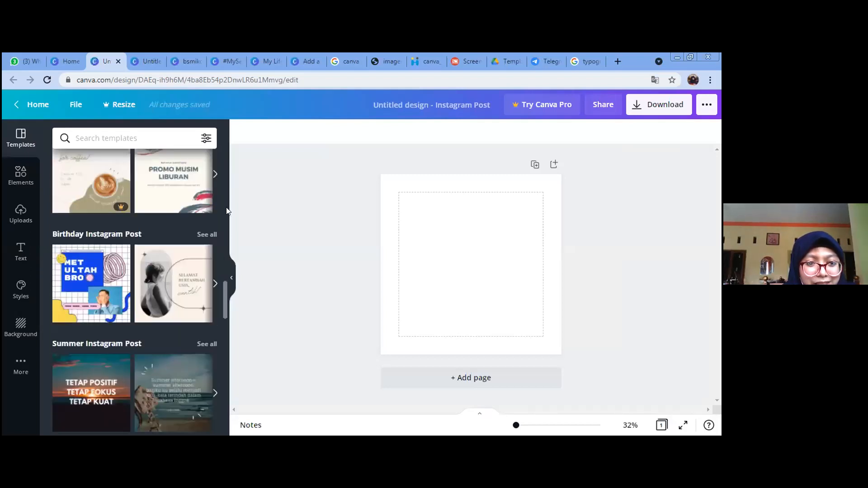
pyautogui.scroll(20, 227, 169)
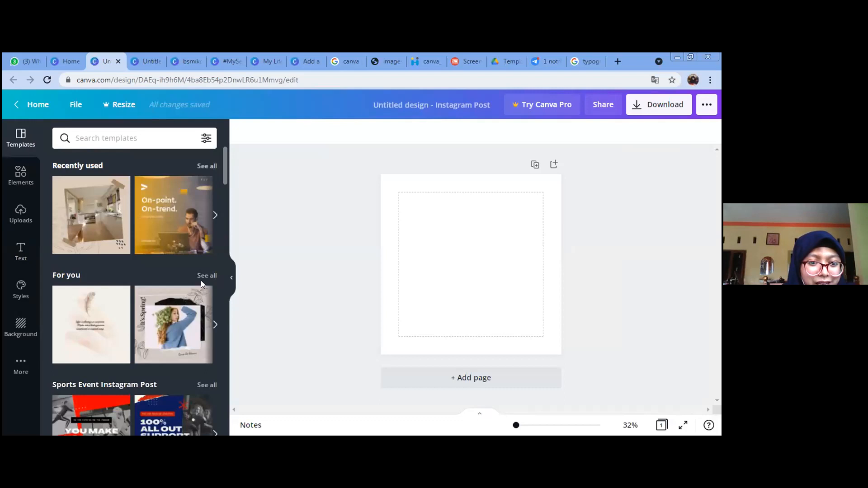
pyautogui.scroll(-1, 204, 271)
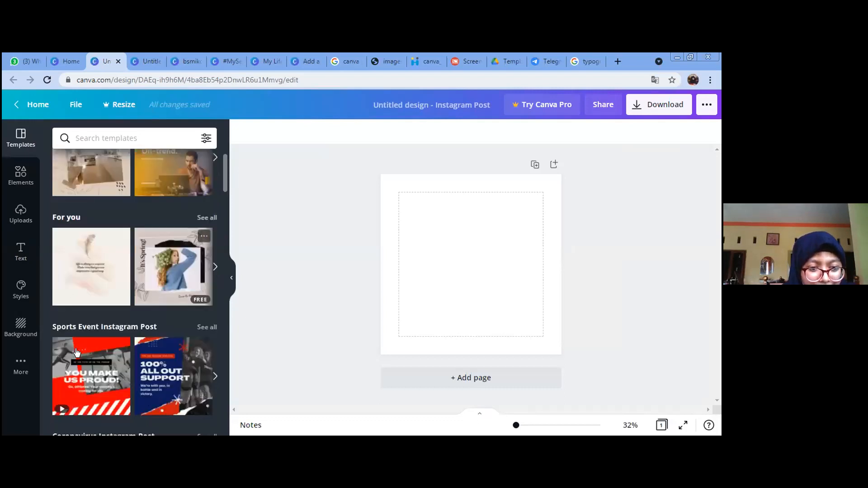
pyautogui.scroll(-1, 109, 354)
pyautogui.scroll(-1, 153, 352)
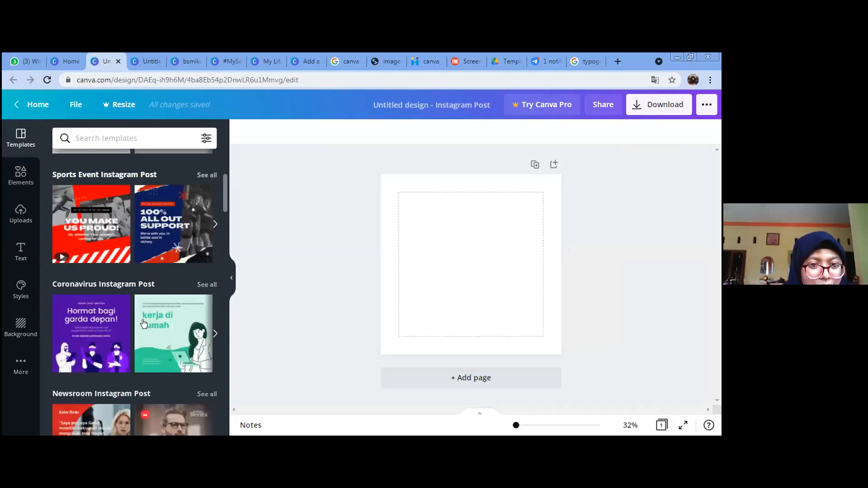
pyautogui.scroll(2, 211, 186)
pyautogui.click(207, 166)
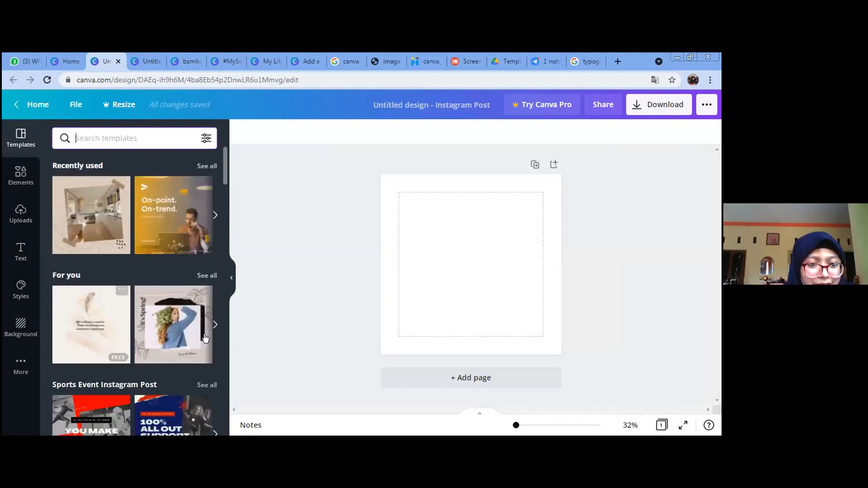
pyautogui.click(205, 276)
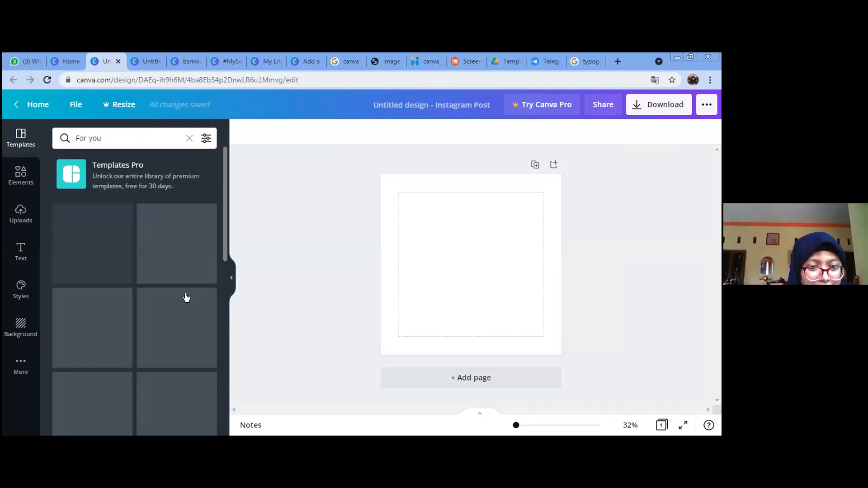
pyautogui.scroll(-1, 106, 224)
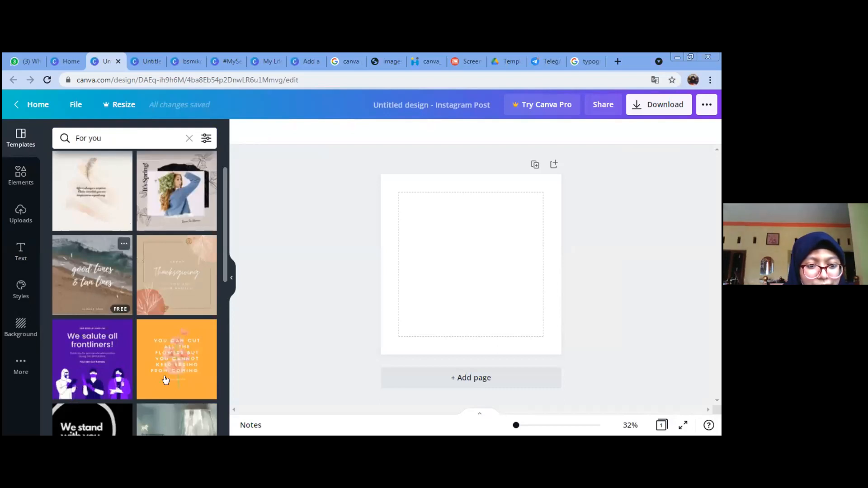
pyautogui.scroll(-4, 136, 335)
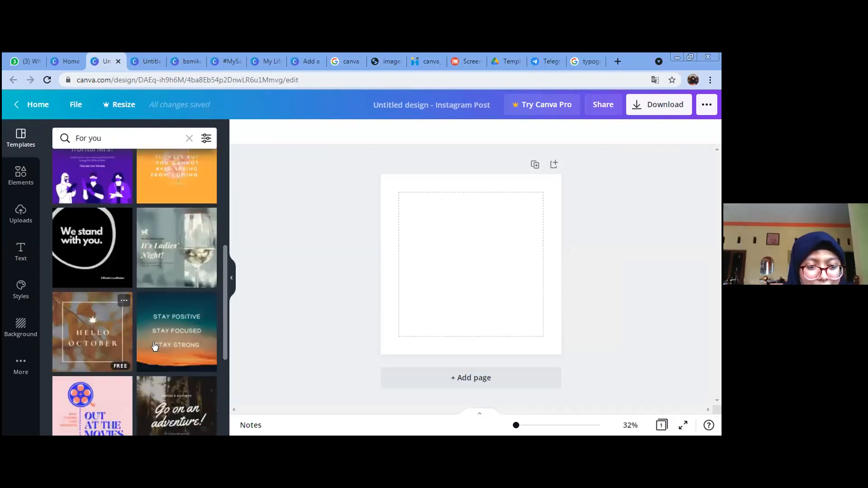
pyautogui.scroll(-2, 178, 303)
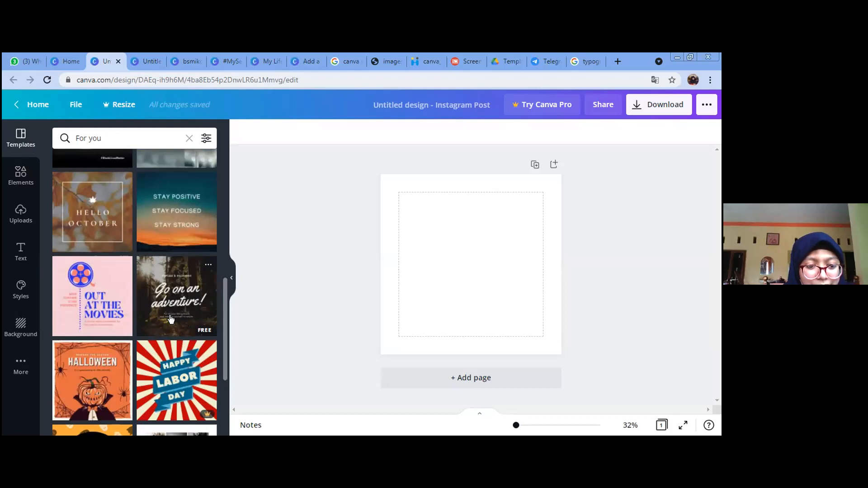
pyautogui.scroll(-3, 171, 316)
pyautogui.click(20, 135)
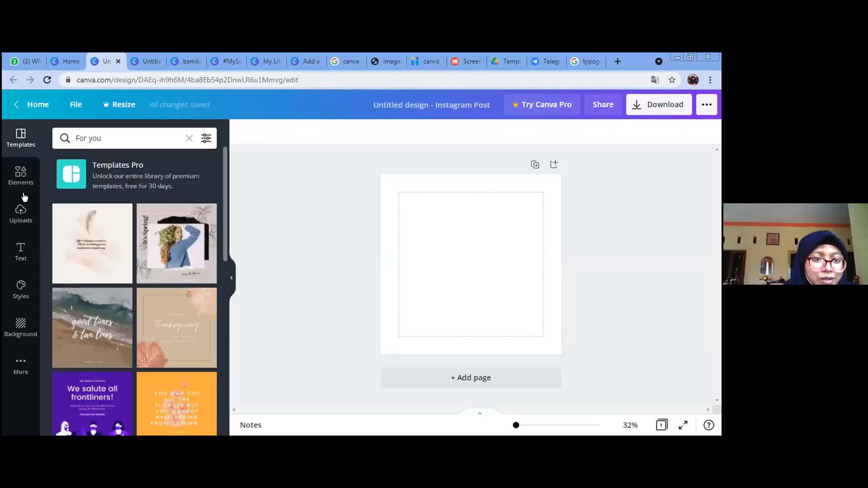
pyautogui.click(189, 138)
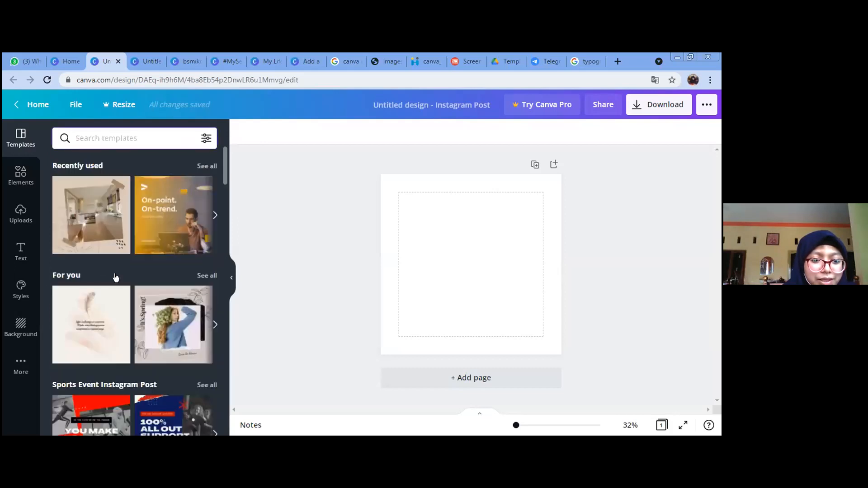
pyautogui.scroll(-2, 116, 277)
pyautogui.scroll(-5, 116, 276)
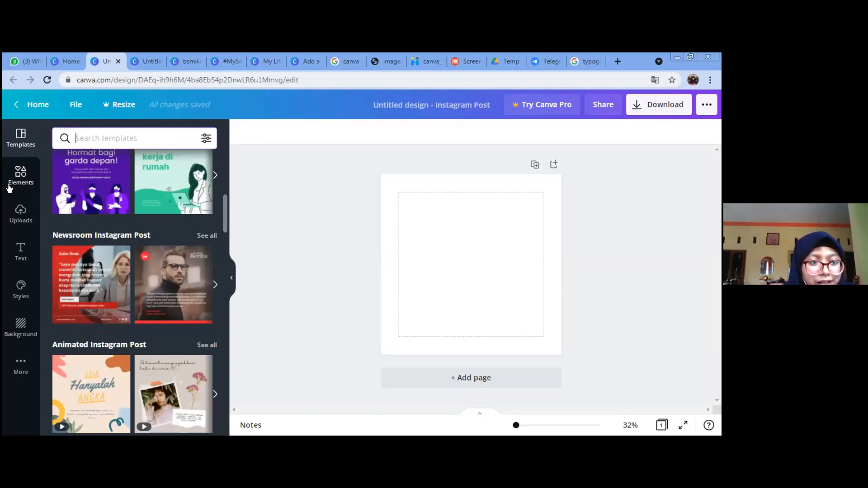
# Step: Scroll through the Elements library of shapes and graphics
pyautogui.click(9, 183)
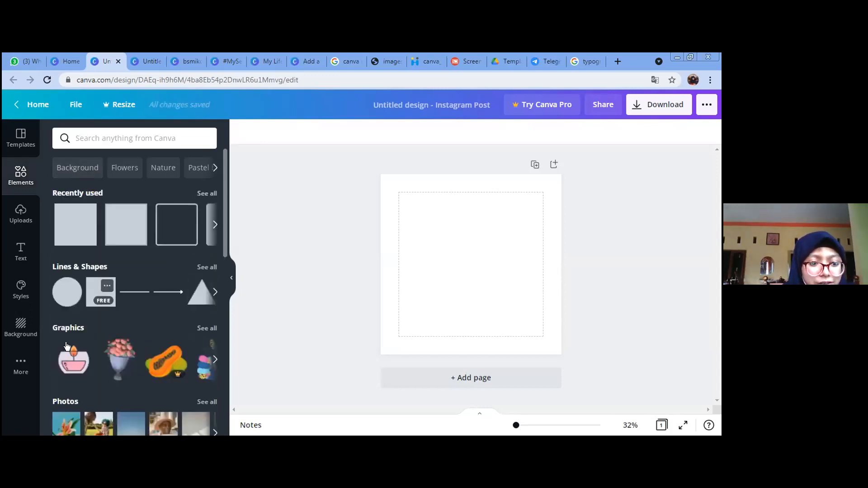
pyautogui.scroll(-3, 145, 361)
pyautogui.scroll(-3, 146, 362)
pyautogui.scroll(5, 172, 265)
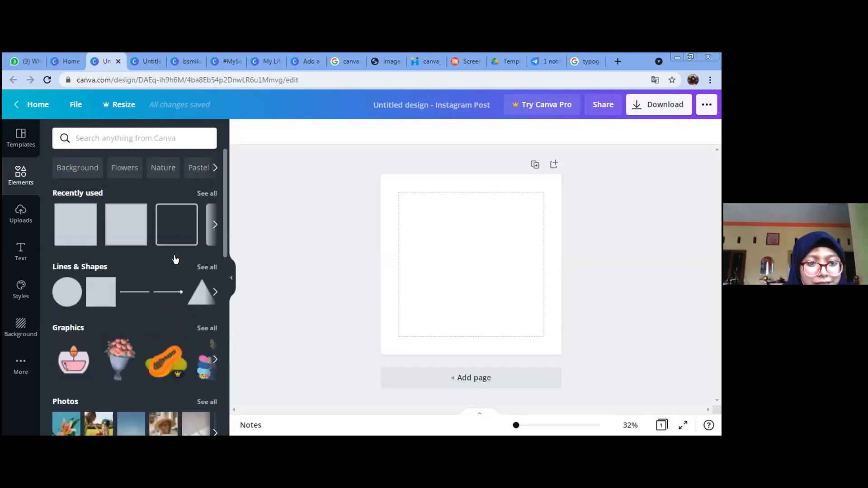
pyautogui.scroll(-1, 165, 223)
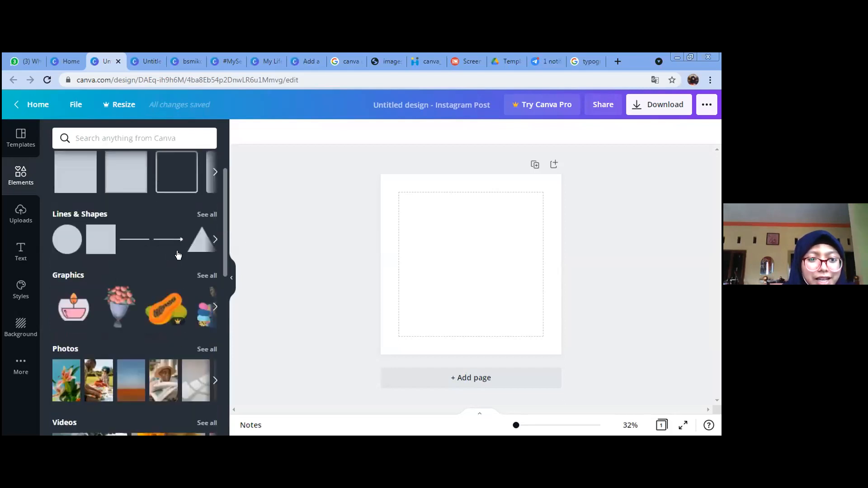
pyautogui.scroll(1, 226, 181)
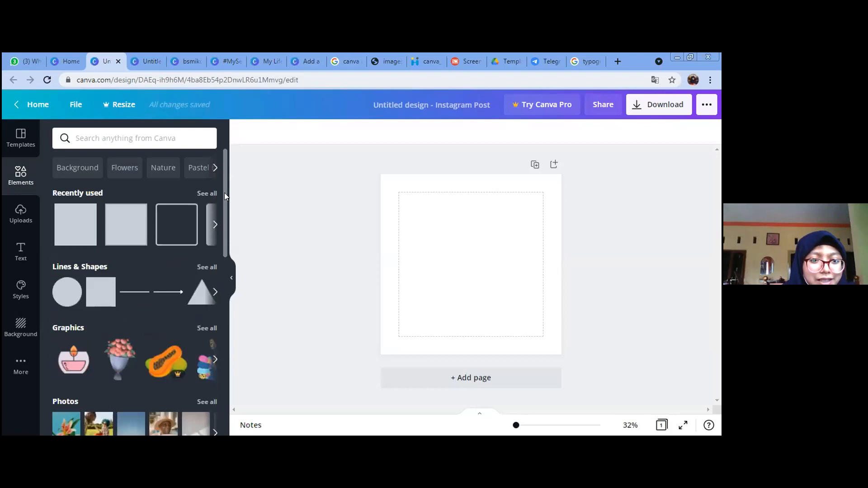
pyautogui.scroll(-10, 224, 348)
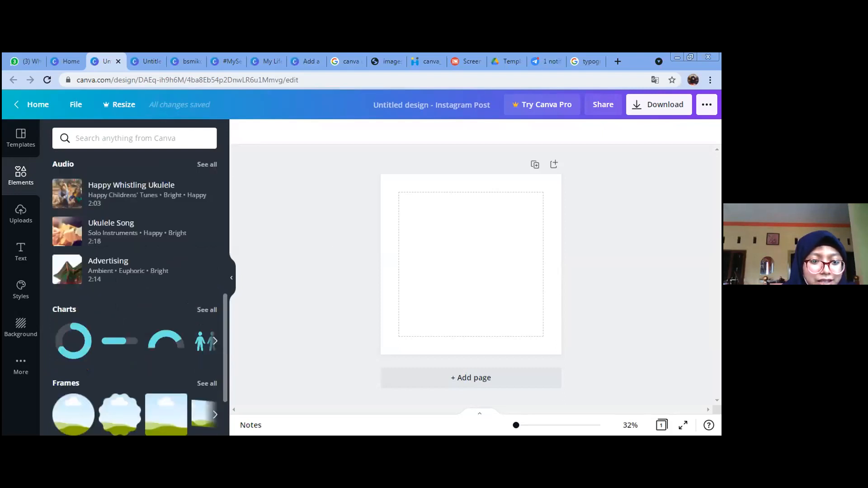
pyautogui.scroll(-3, 217, 382)
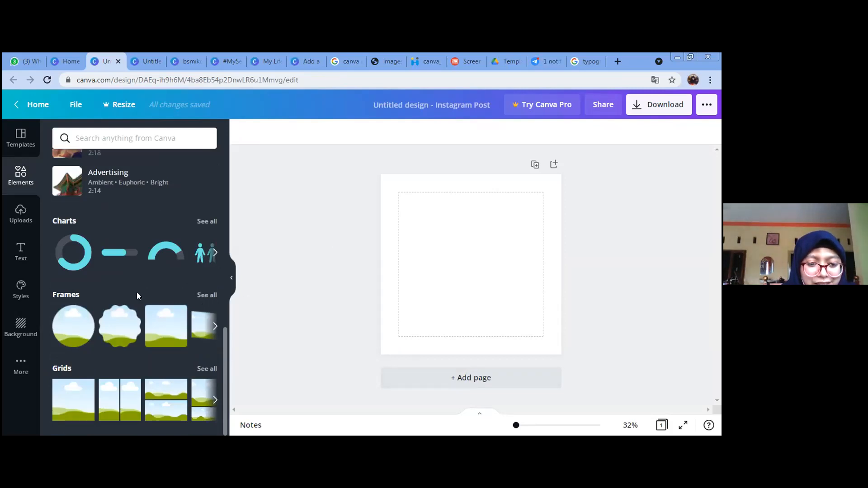
# Step: Browse all the Frames shapes, then show the previously uploaded images
pyautogui.click(207, 295)
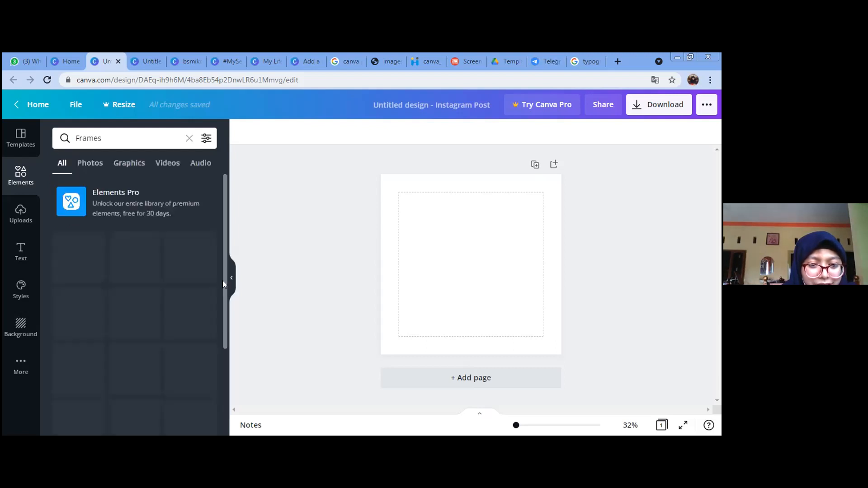
pyautogui.scroll(-1, 224, 292)
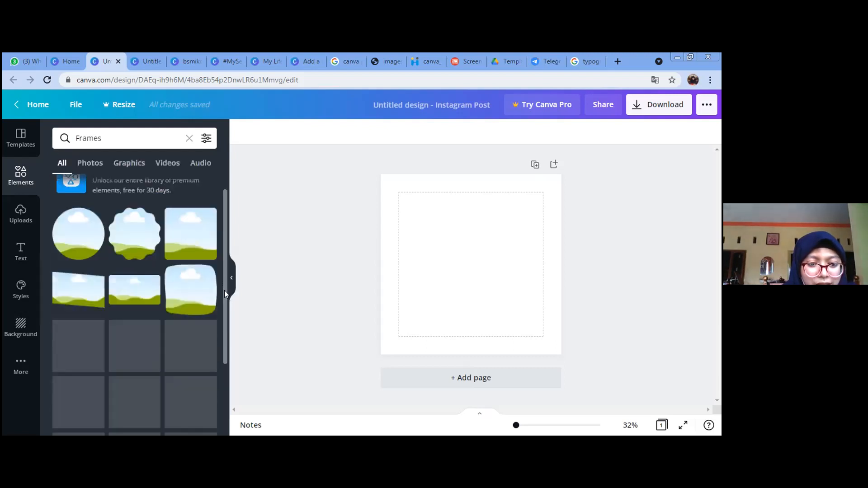
pyautogui.scroll(-1, 225, 312)
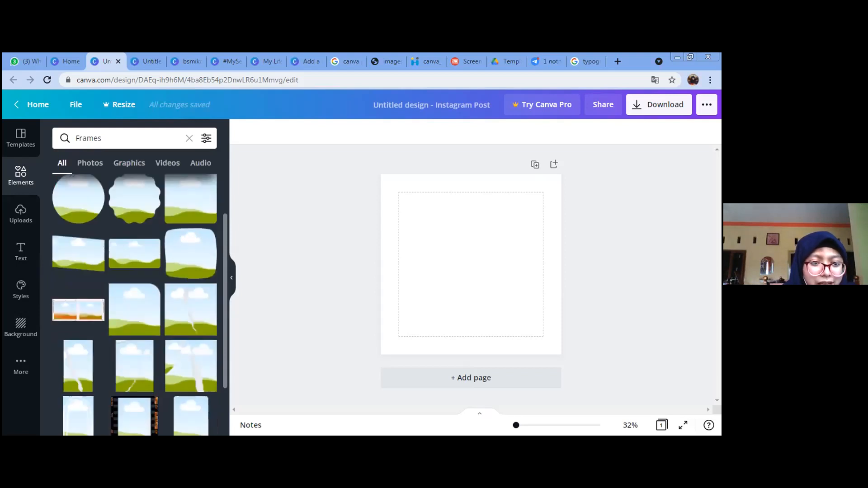
pyautogui.scroll(2, 134, 305)
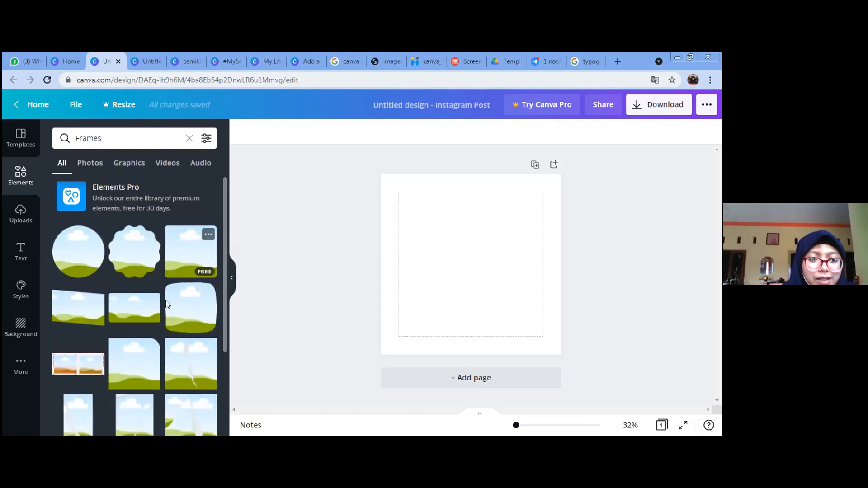
pyautogui.scroll(-3, 162, 327)
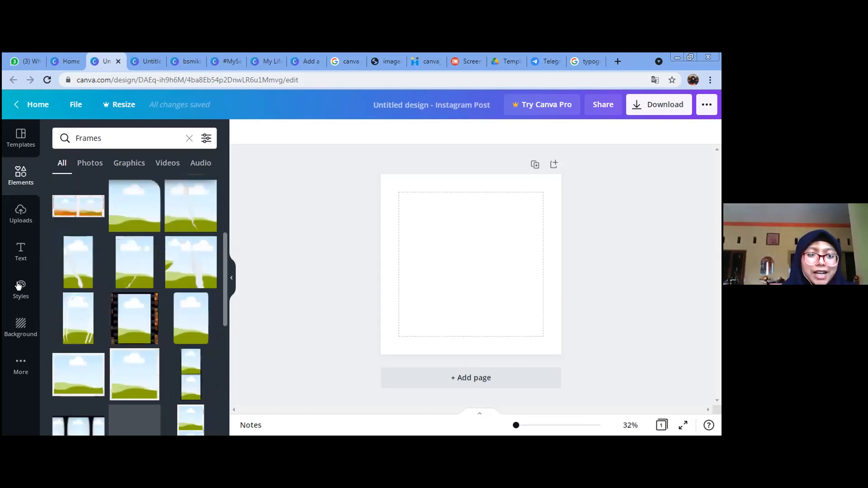
pyautogui.scroll(3, 180, 263)
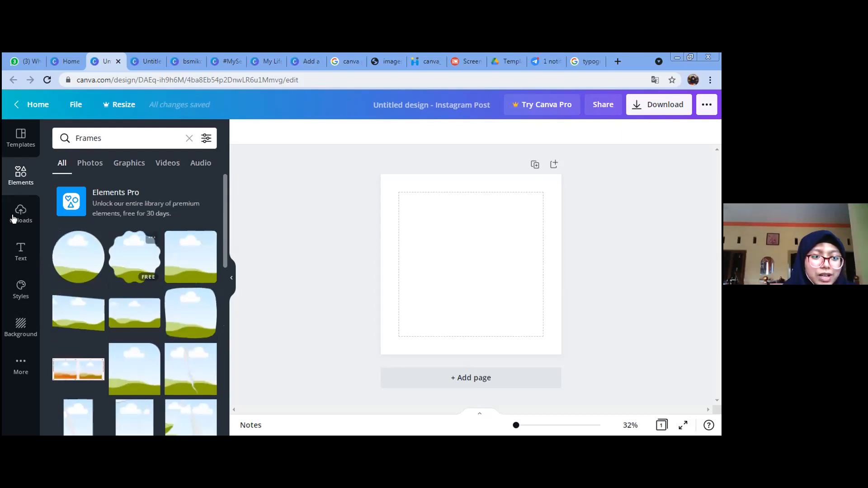
pyautogui.click(14, 219)
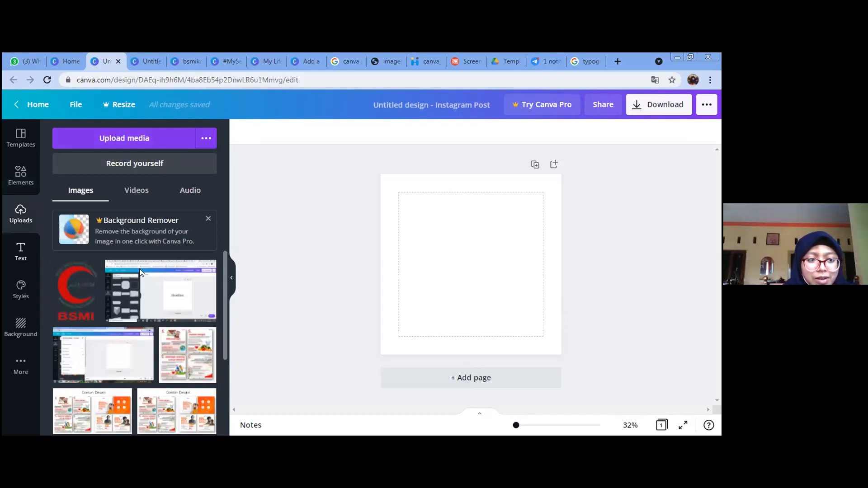
# Step: Look through the text presets in the Text panel
pyautogui.click(20, 252)
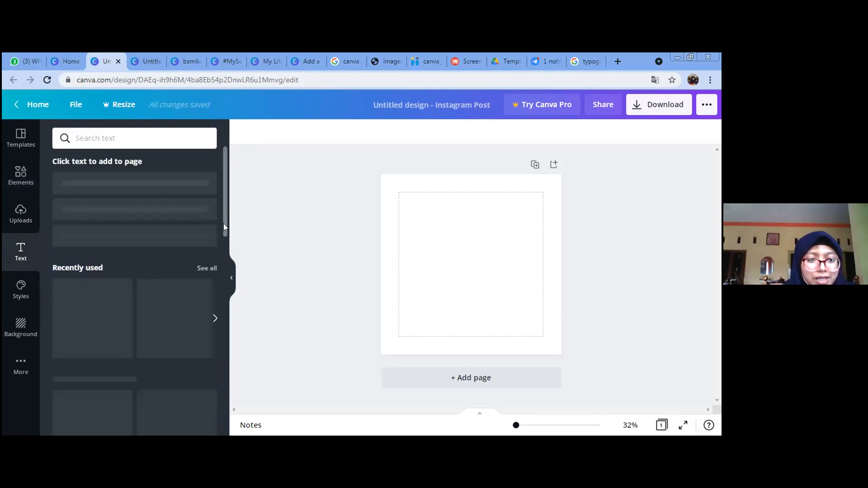
pyautogui.scroll(-4, 226, 312)
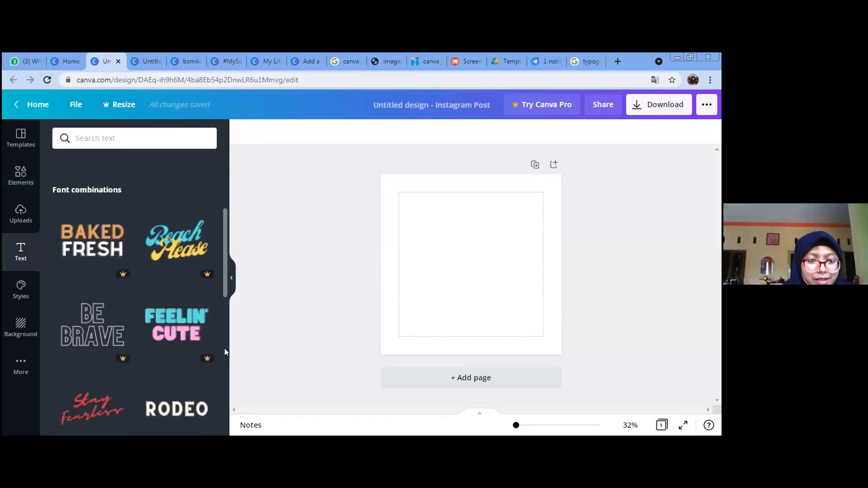
pyautogui.scroll(-5, 224, 349)
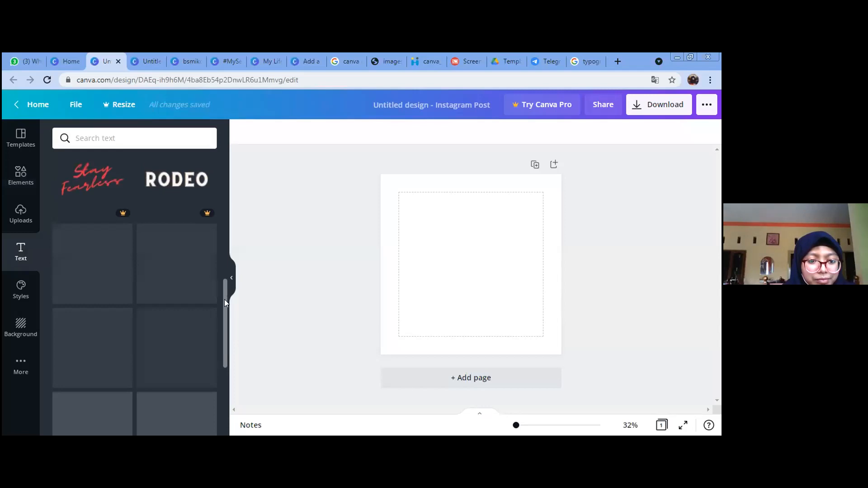
pyautogui.scroll(2, 177, 331)
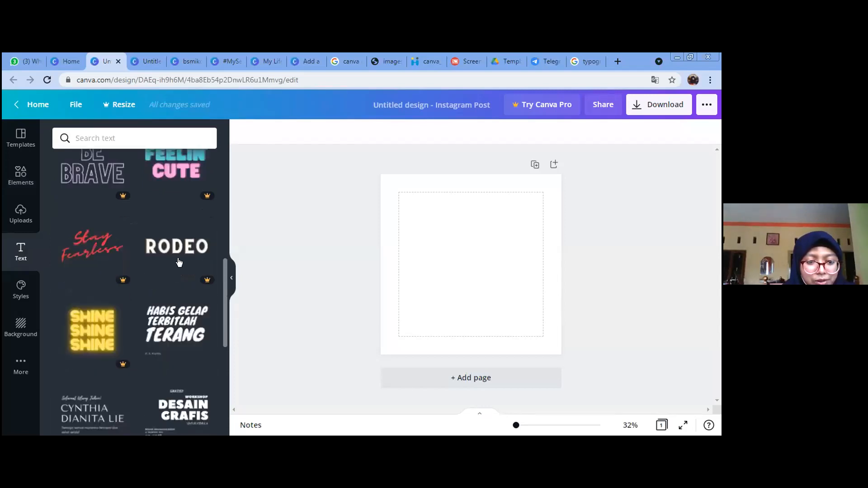
pyautogui.scroll(-3, 190, 294)
pyautogui.moveTo(225, 335); pyautogui.dragTo(237, 170)
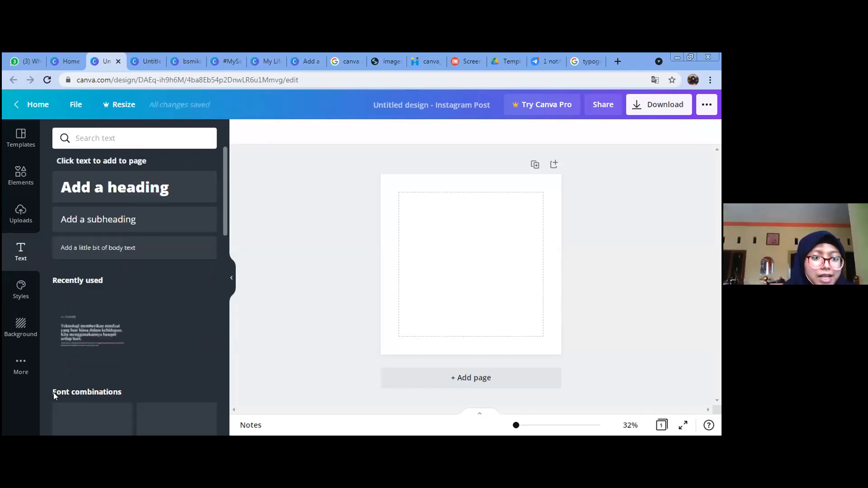
# Step: Browse the page backgrounds, then bring up the File options for rulers and margins
pyautogui.click(27, 326)
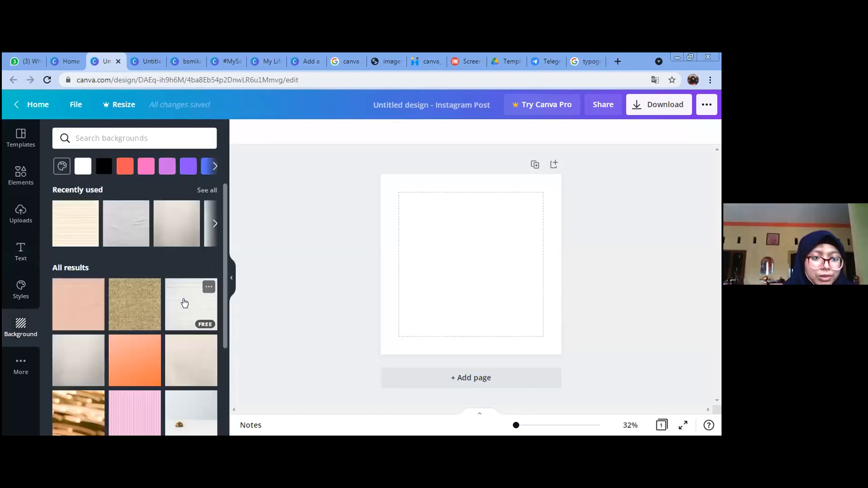
pyautogui.scroll(-2, 183, 303)
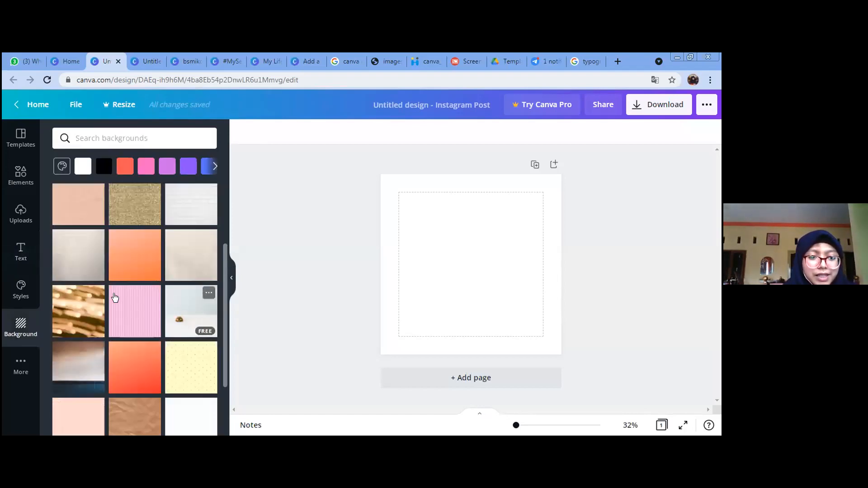
pyautogui.scroll(-2, 115, 299)
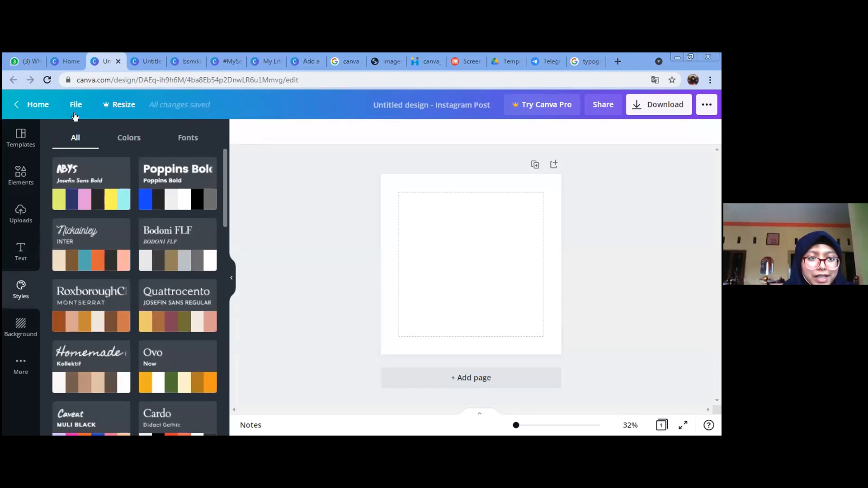
pyautogui.click(76, 108)
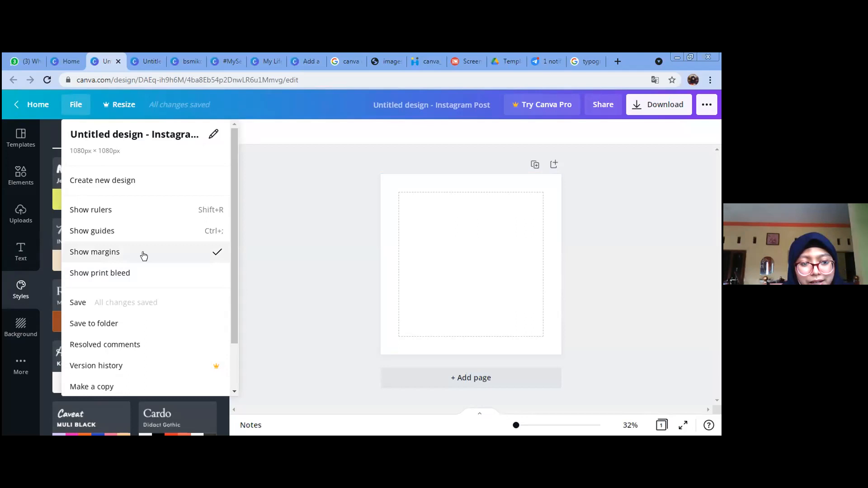
# Step: Turn Show margins off and back on, nudging the zoom in and out
pyautogui.click(424, 322)
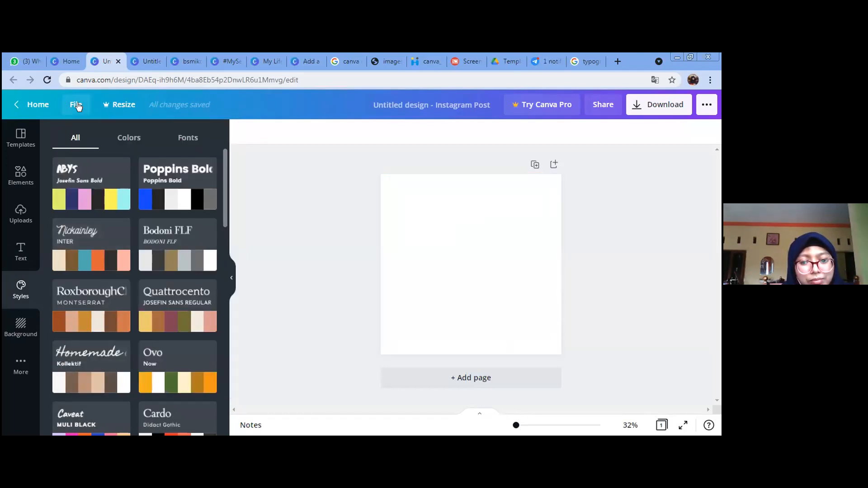
pyautogui.click(98, 261)
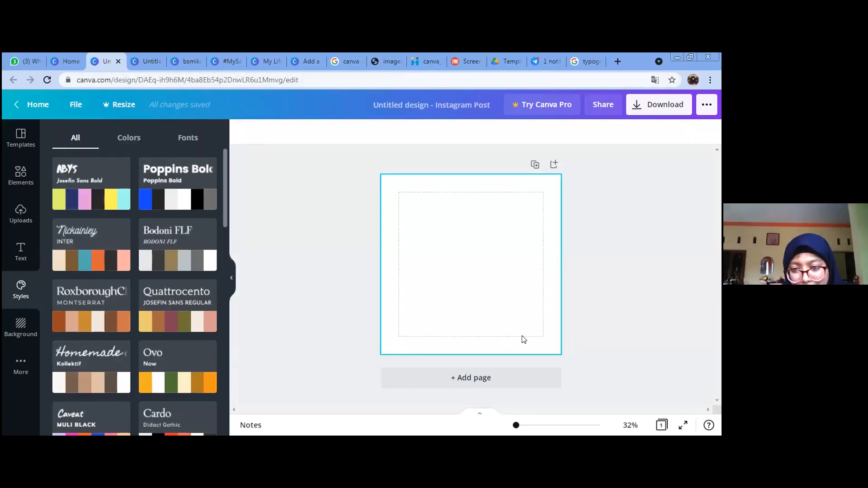
pyautogui.moveTo(516, 425); pyautogui.dragTo(520, 425)
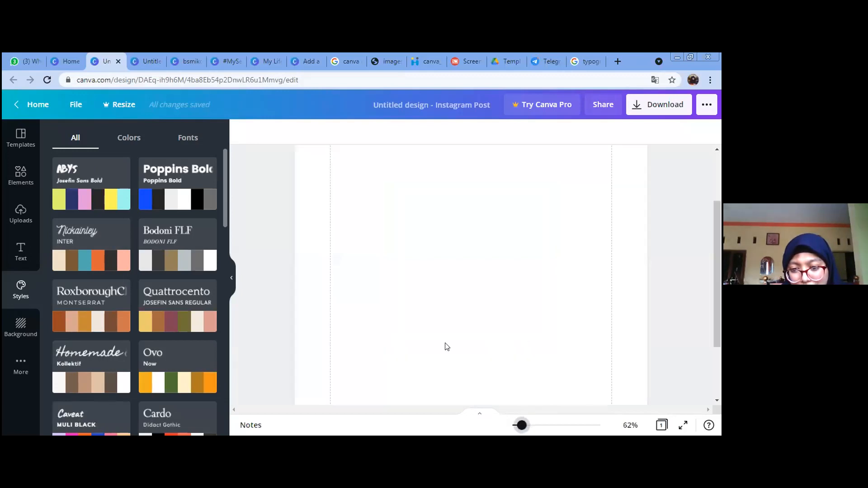
pyautogui.moveTo(522, 425); pyautogui.dragTo(518, 426)
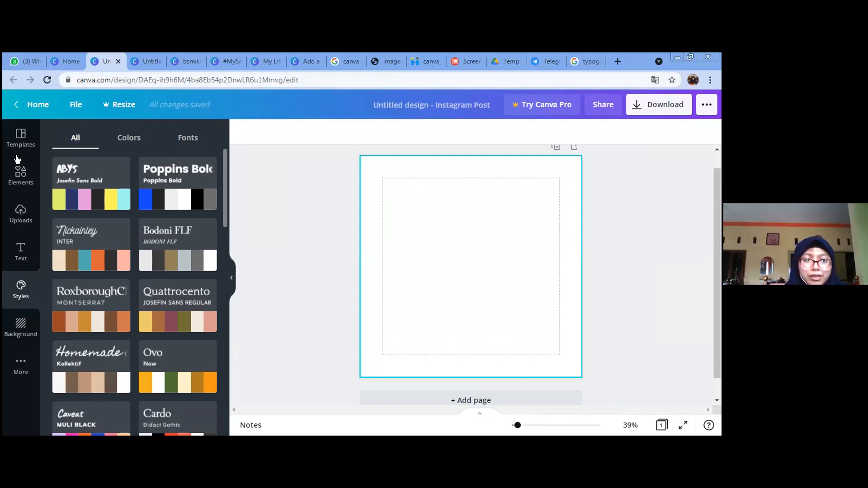
# Step: Add a heading text box to the page from the Text panel
pyautogui.click(21, 174)
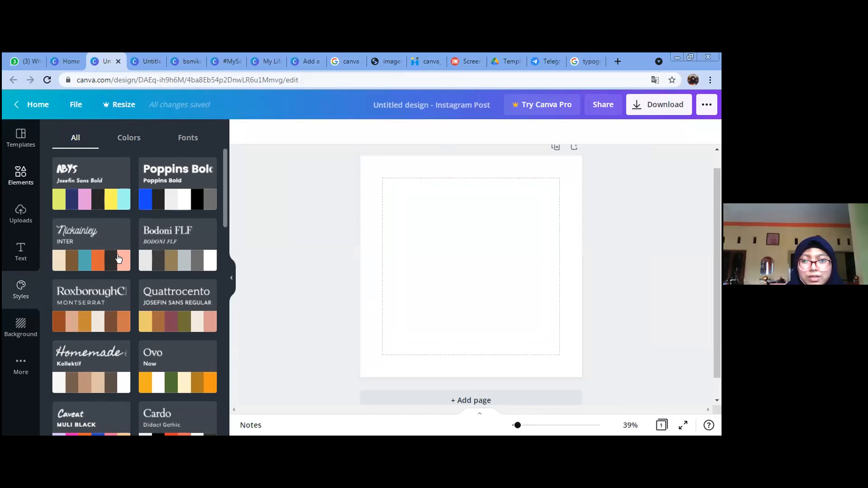
pyautogui.click(13, 259)
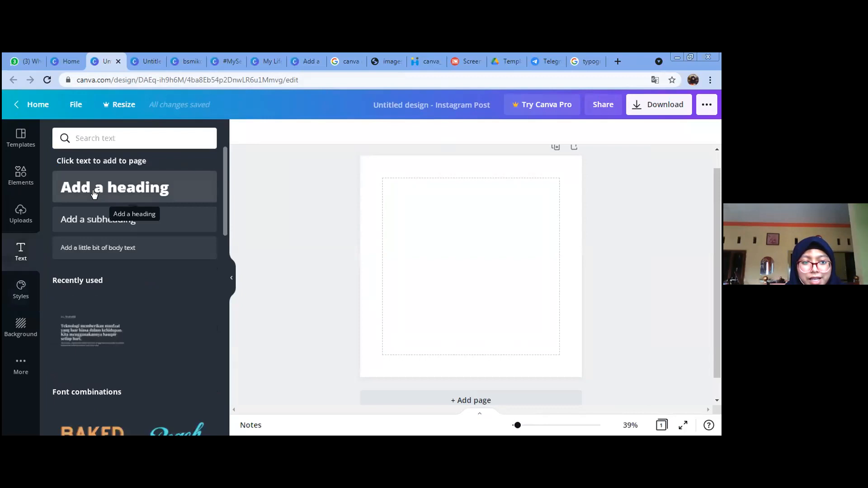
pyautogui.click(94, 193)
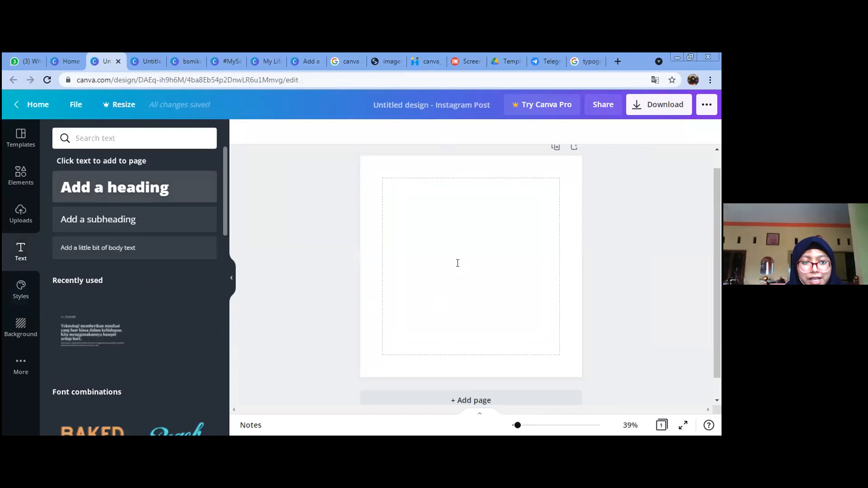
# Step: Change the heading font to Playfair Display
pyautogui.click(506, 269)
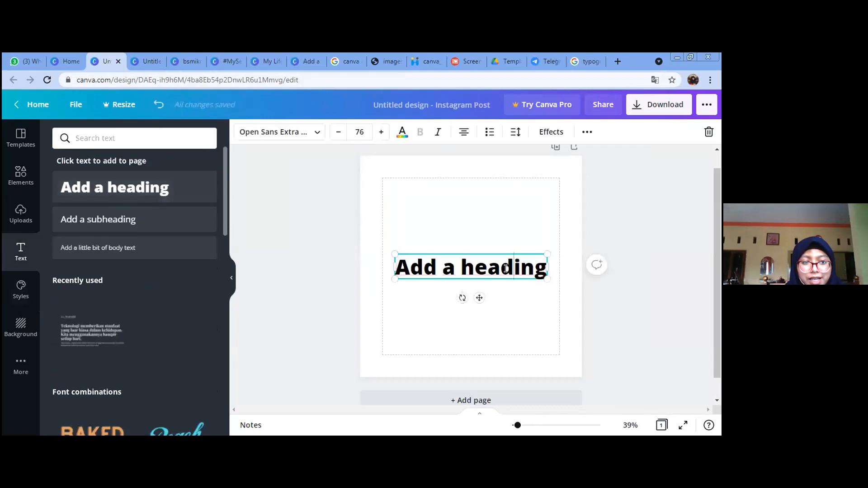
pyautogui.hotkey('ctrl', 'a')
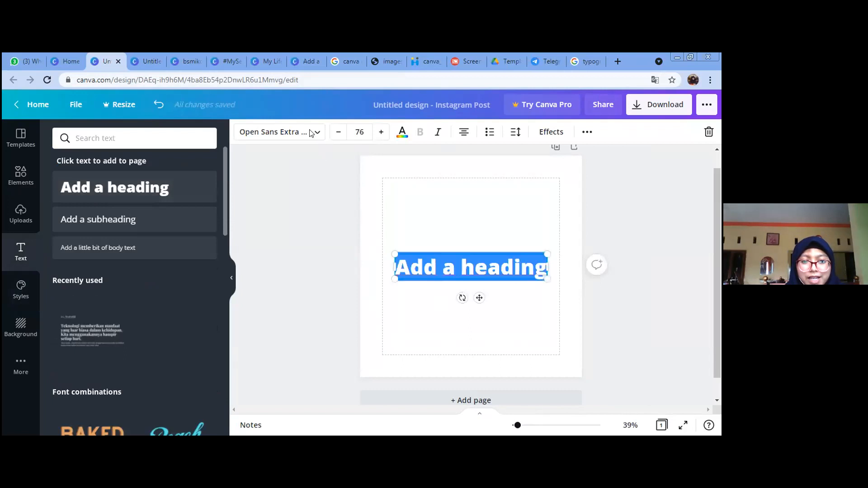
pyautogui.click(260, 136)
pyautogui.scroll(-3, 92, 272)
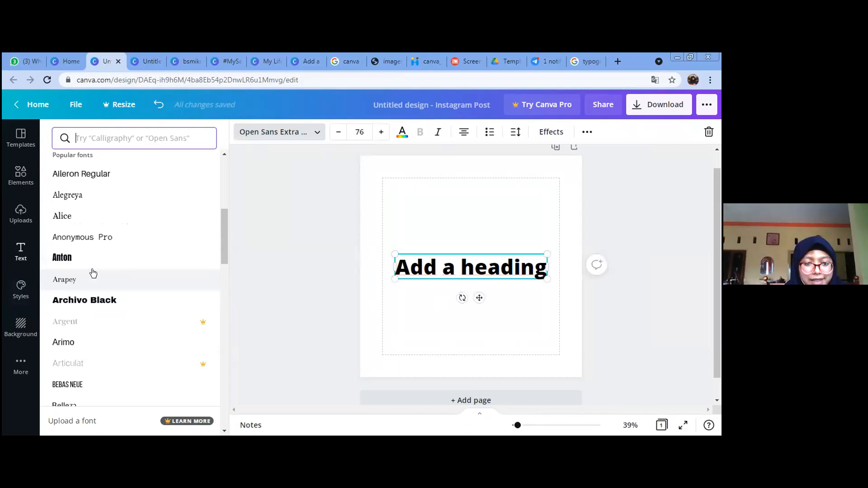
pyautogui.scroll(-3, 93, 273)
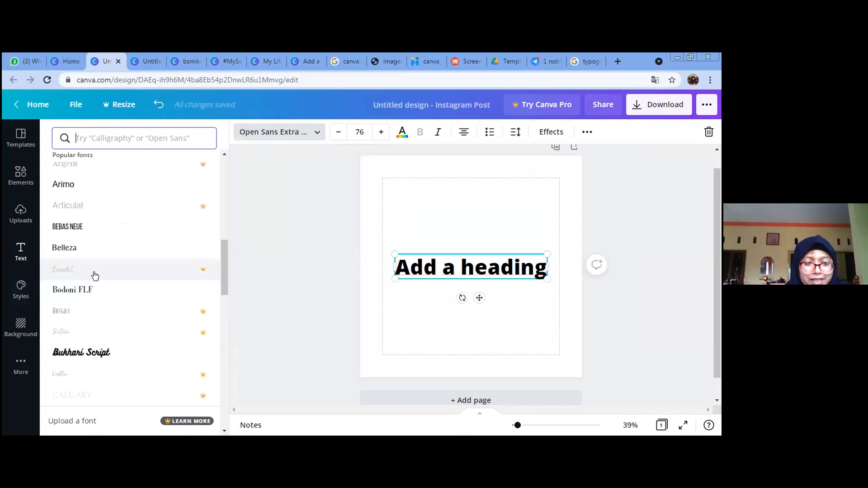
pyautogui.scroll(-1, 95, 276)
pyautogui.scroll(4, 95, 276)
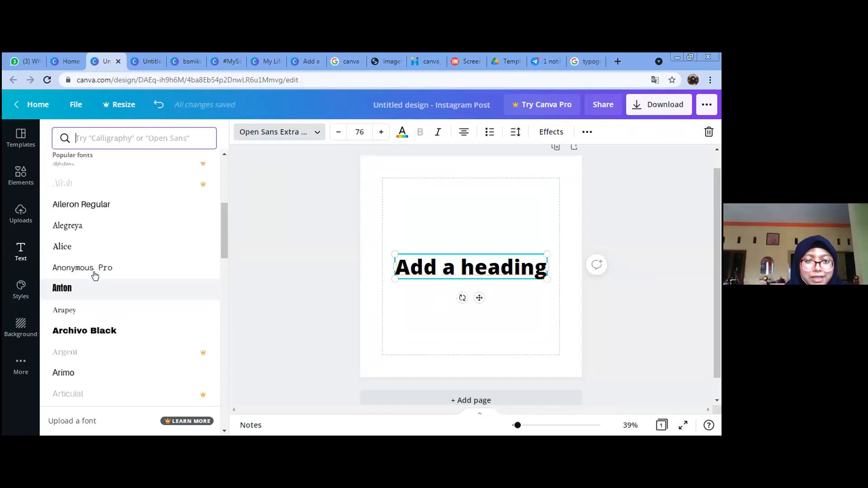
pyautogui.scroll(4, 95, 277)
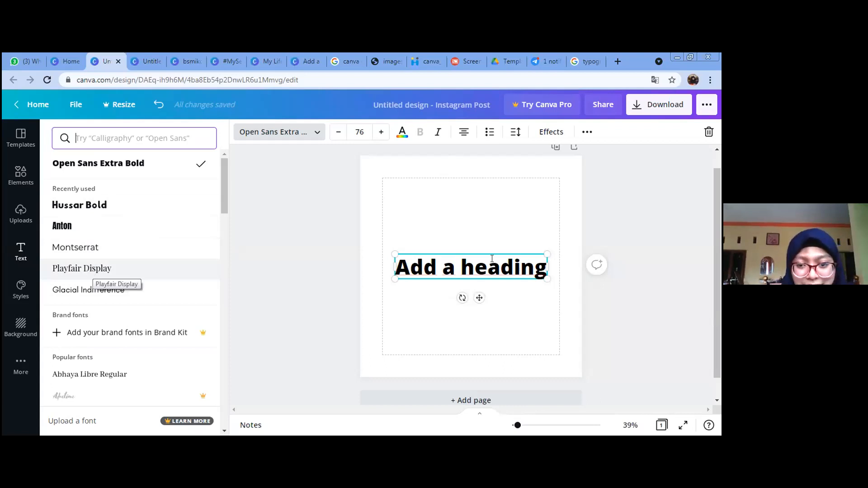
pyautogui.click(104, 271)
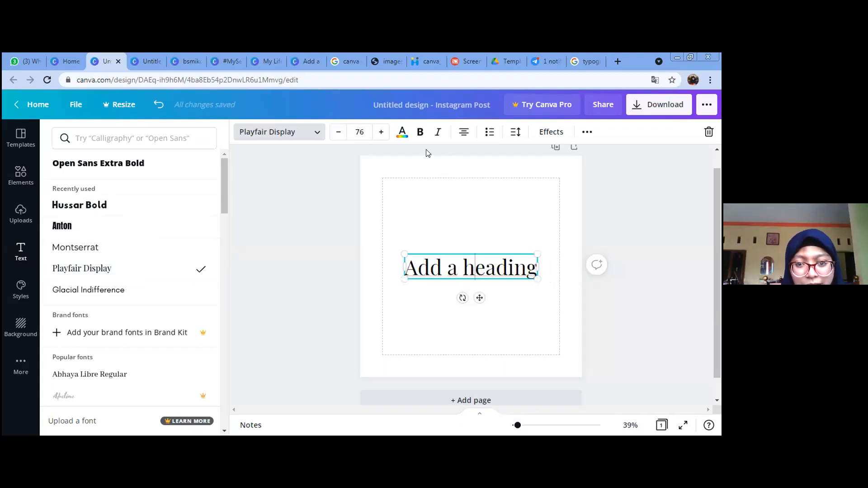
# Step: Make the heading bold and italic and apply the Glitch effect
pyautogui.hotkey('ctrl', 'a')
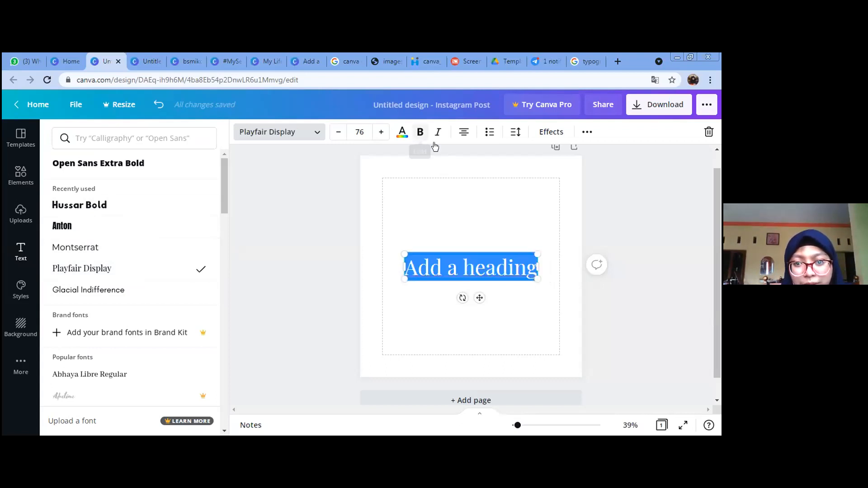
pyautogui.click(420, 132)
pyautogui.click(438, 131)
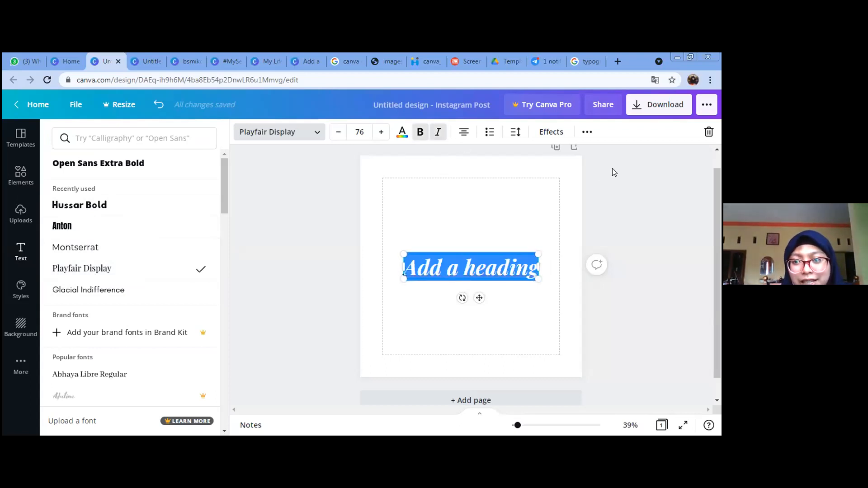
pyautogui.click(554, 134)
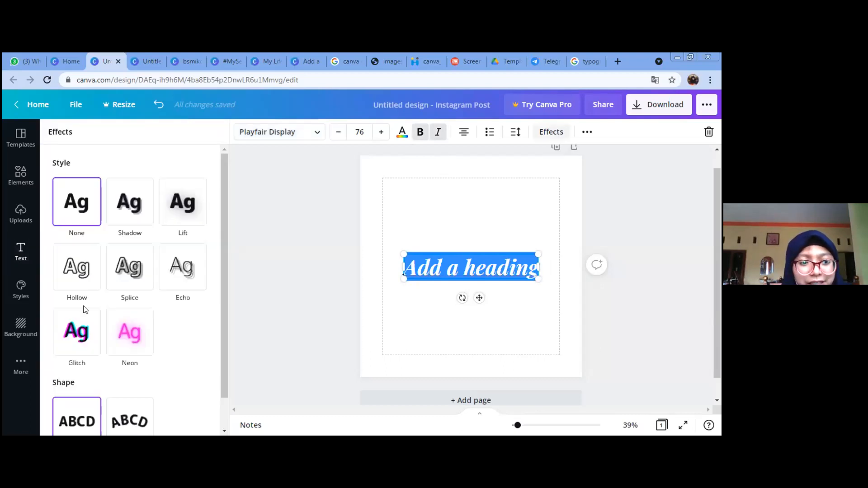
pyautogui.click(85, 338)
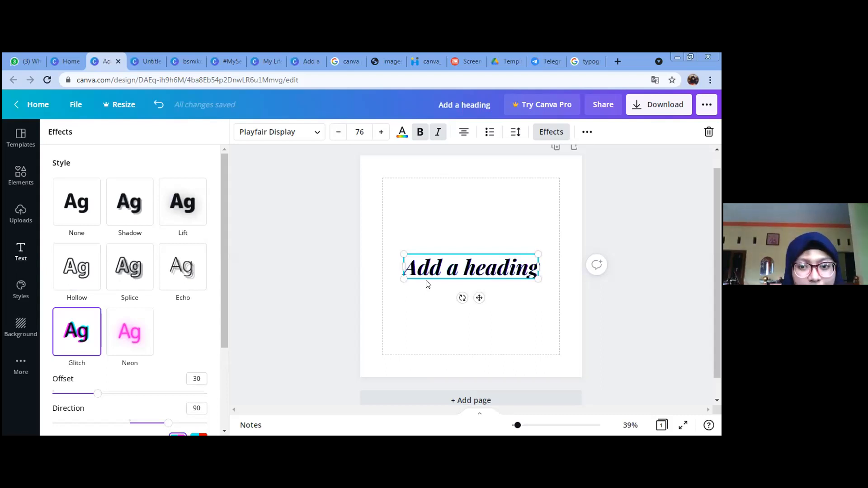
# Step: Try the Shadow, Splice, Hollow and Echo effects on the heading, returning to Shadow
pyautogui.click(122, 217)
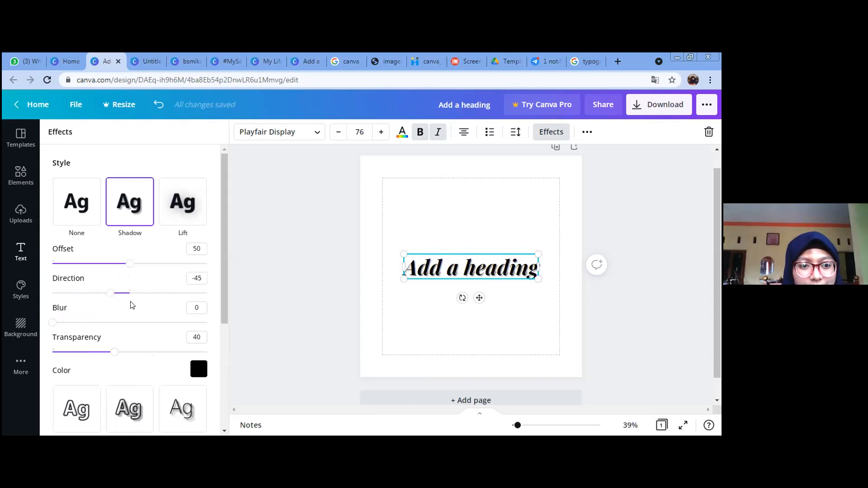
pyautogui.scroll(-2, 138, 361)
pyautogui.click(129, 367)
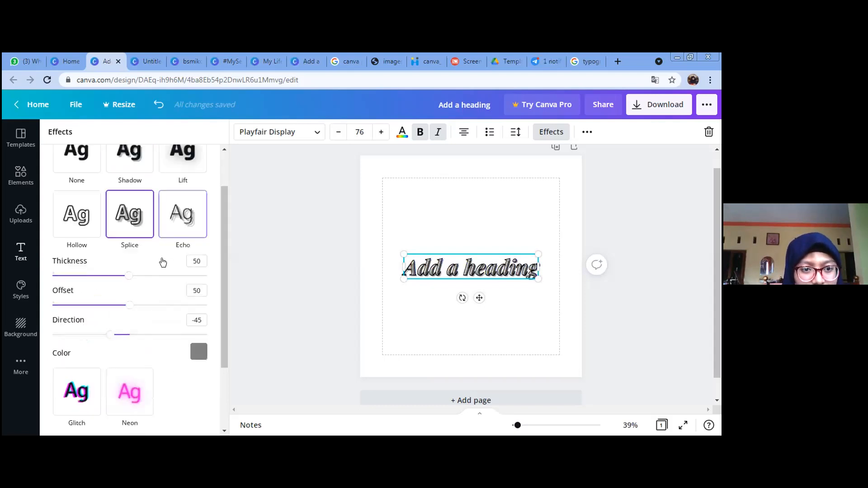
pyautogui.click(84, 229)
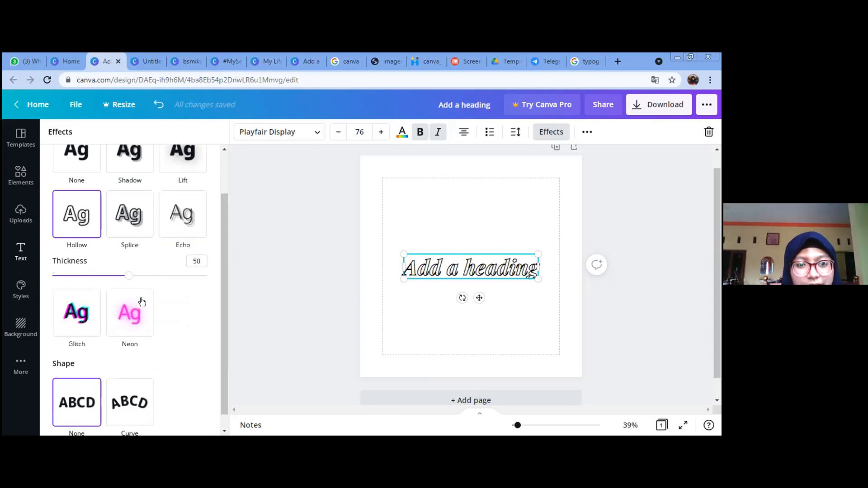
pyautogui.scroll(1, 176, 303)
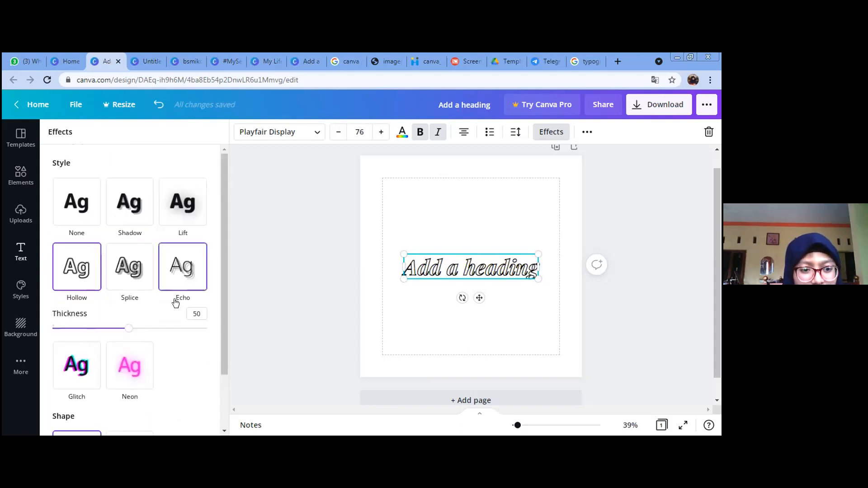
pyautogui.scroll(-1, 112, 354)
pyautogui.scroll(1, 175, 242)
pyautogui.click(175, 243)
pyautogui.scroll(-1, 146, 271)
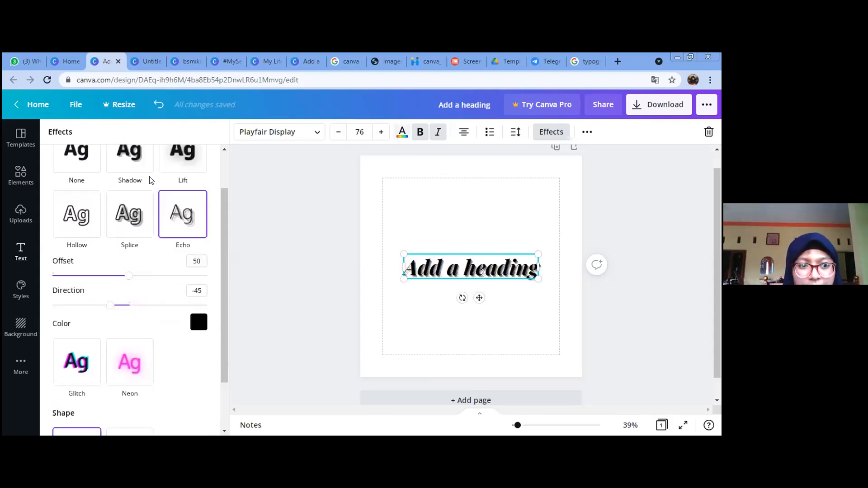
pyautogui.click(130, 159)
# Step: Apply the Lift effect to the heading, trying blue before settling on black
pyautogui.click(201, 320)
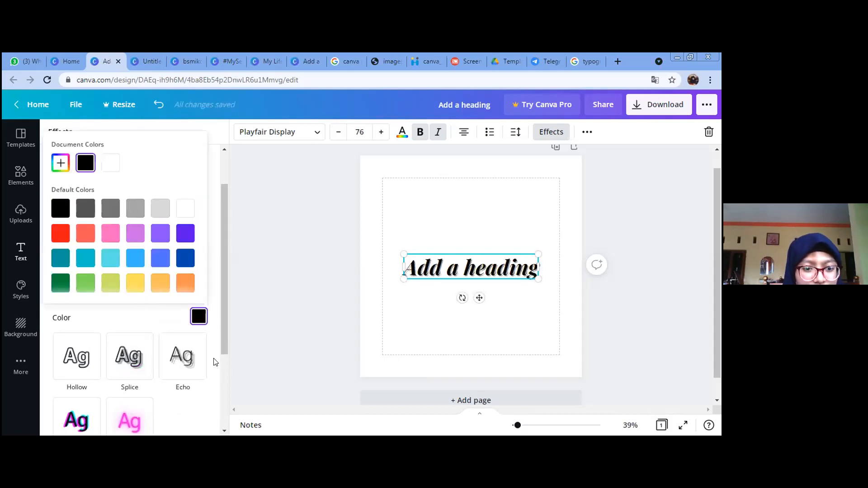
pyautogui.click(182, 170)
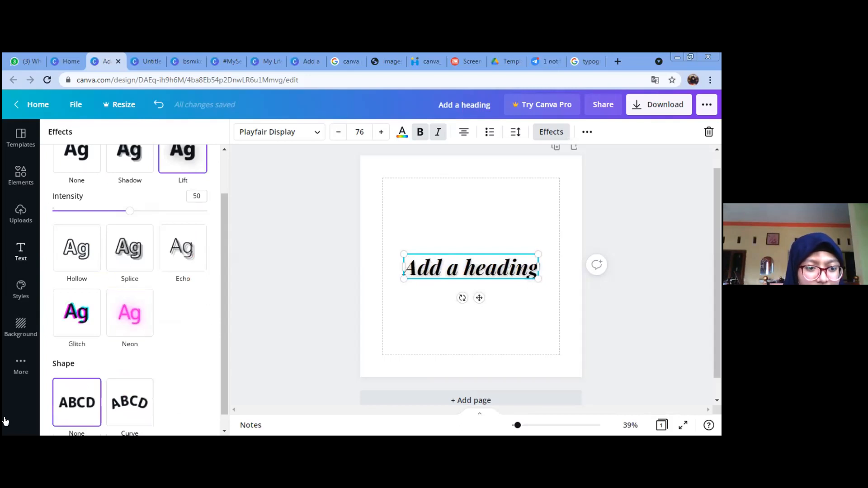
pyautogui.click(195, 318)
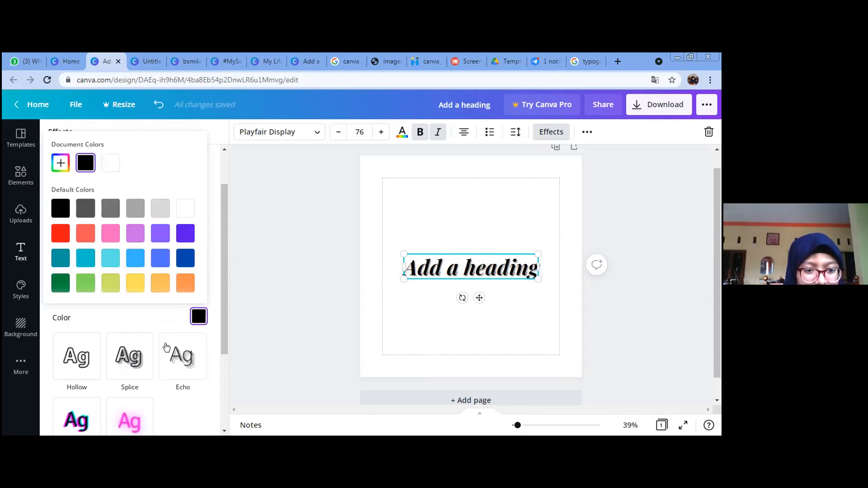
pyautogui.click(137, 259)
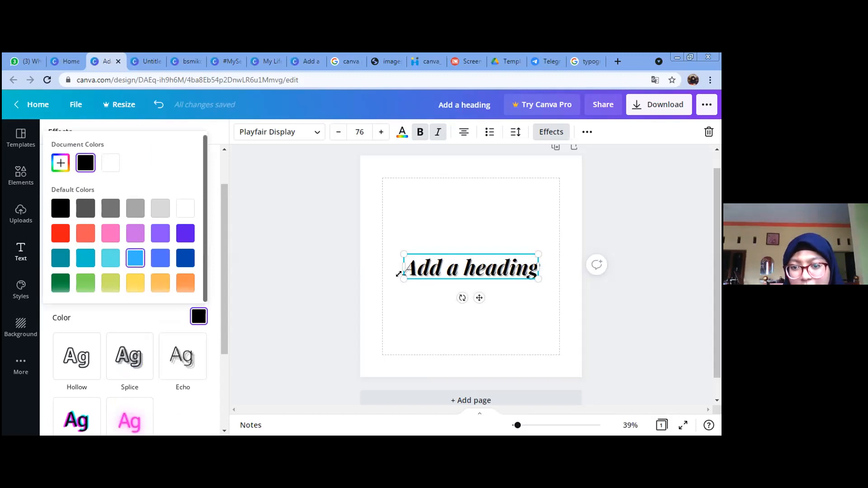
pyautogui.click(58, 209)
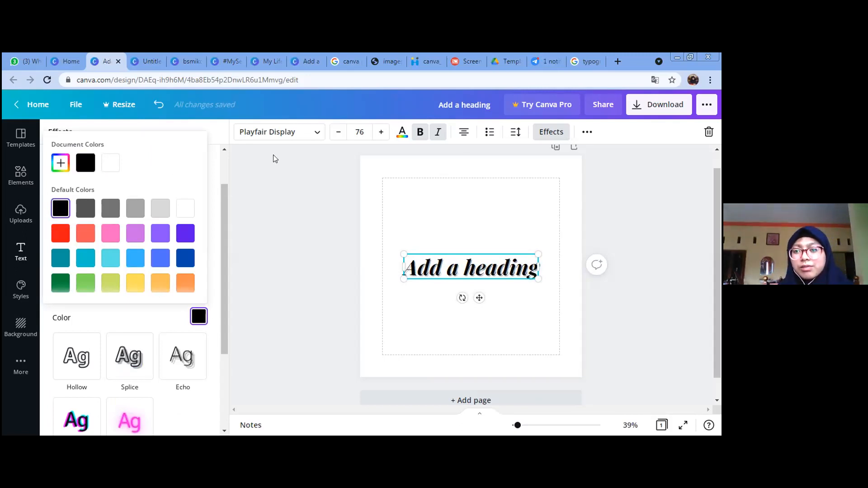
pyautogui.click(5, 125)
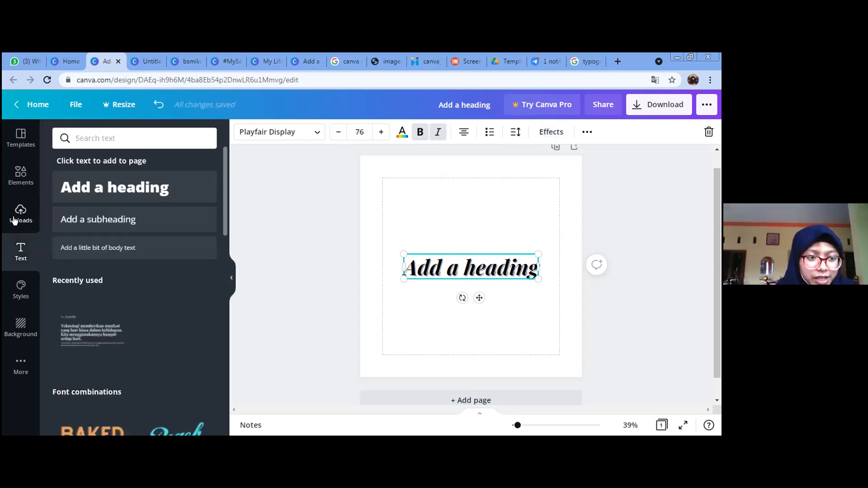
pyautogui.click(26, 175)
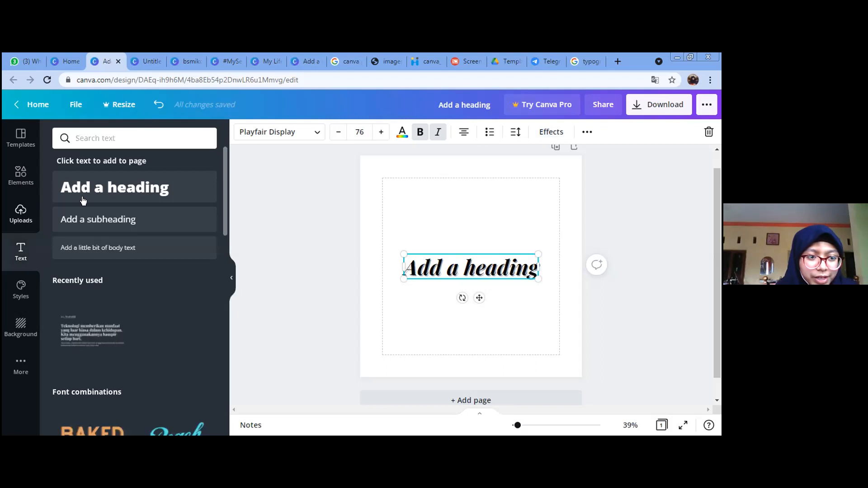
# Step: Insert a lily photo frame and drag the heading down to the page's bottom edge
pyautogui.click(84, 163)
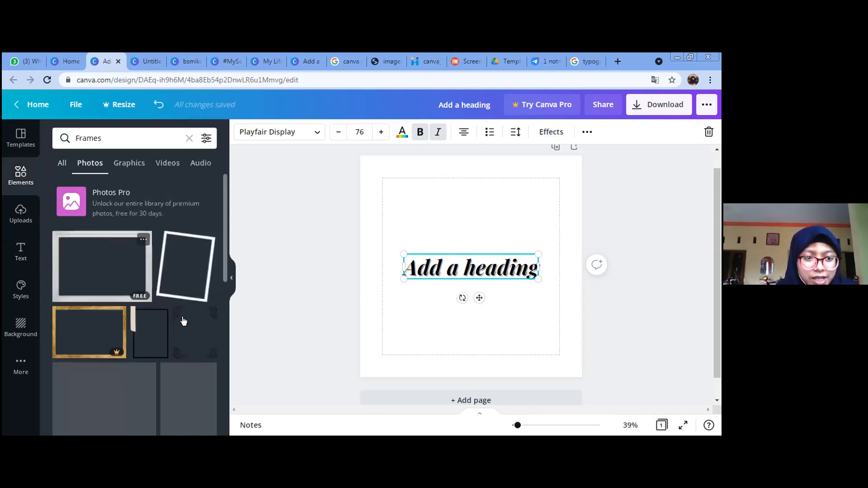
pyautogui.scroll(-8, 183, 316)
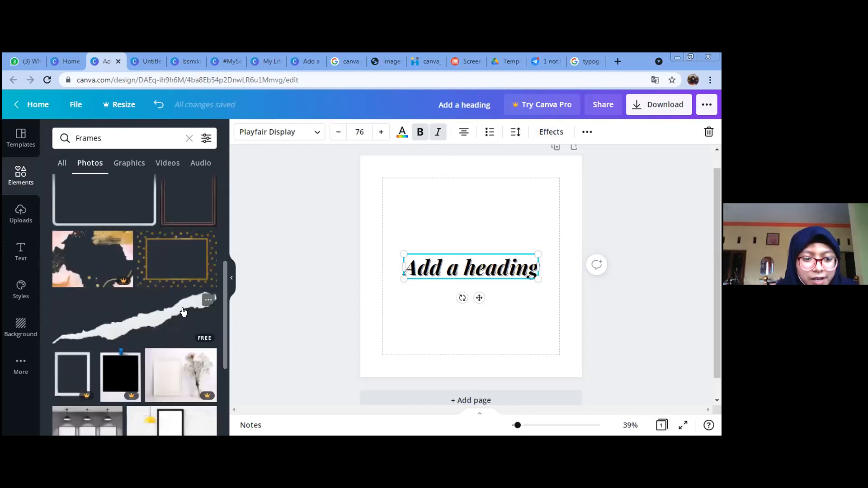
pyautogui.scroll(3, 134, 252)
pyautogui.click(63, 164)
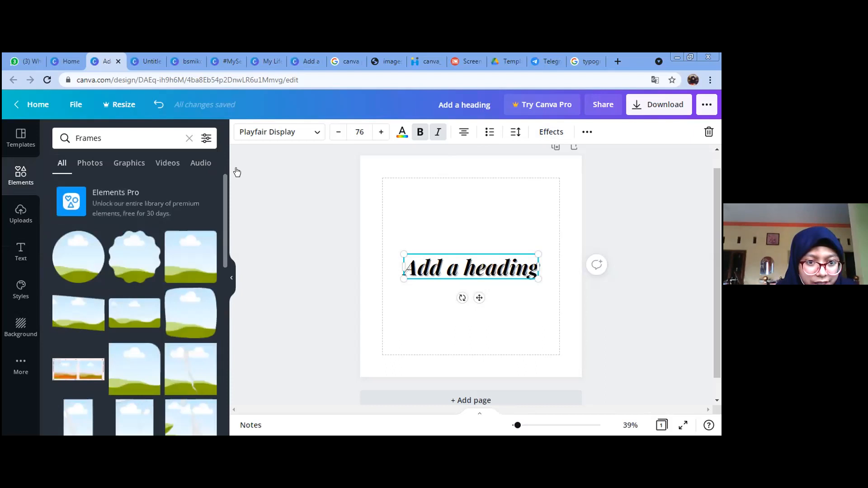
pyautogui.scroll(-2, 173, 264)
pyautogui.click(190, 137)
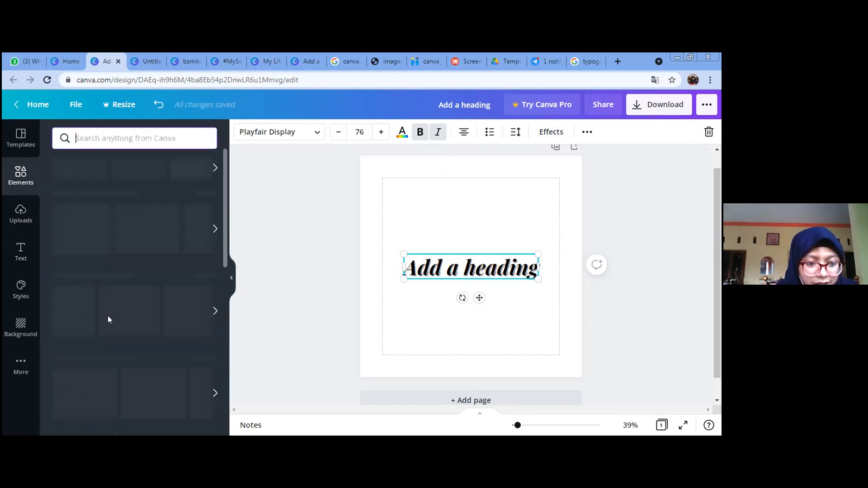
pyautogui.scroll(-2, 73, 337)
pyautogui.scroll(-1, 72, 337)
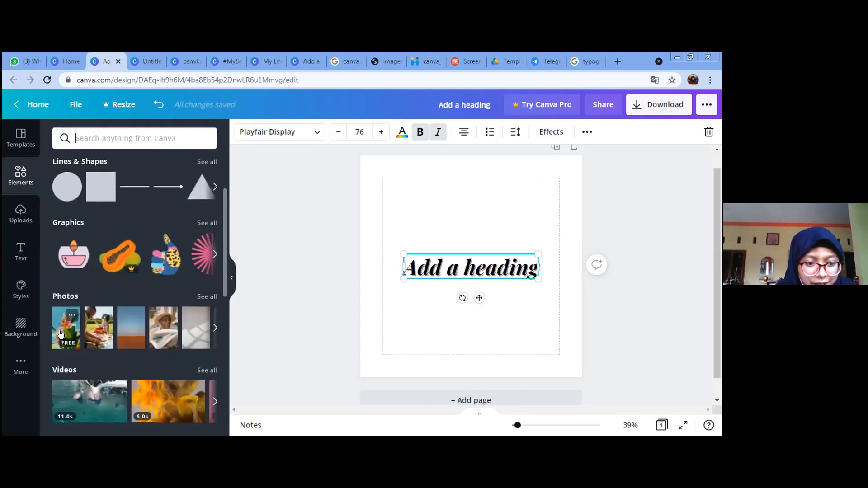
pyautogui.click(455, 322)
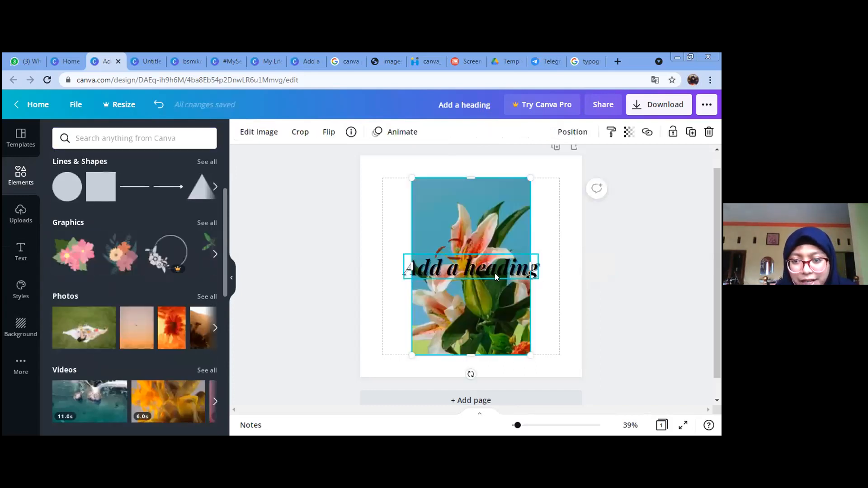
pyautogui.moveTo(495, 274); pyautogui.dragTo(487, 363)
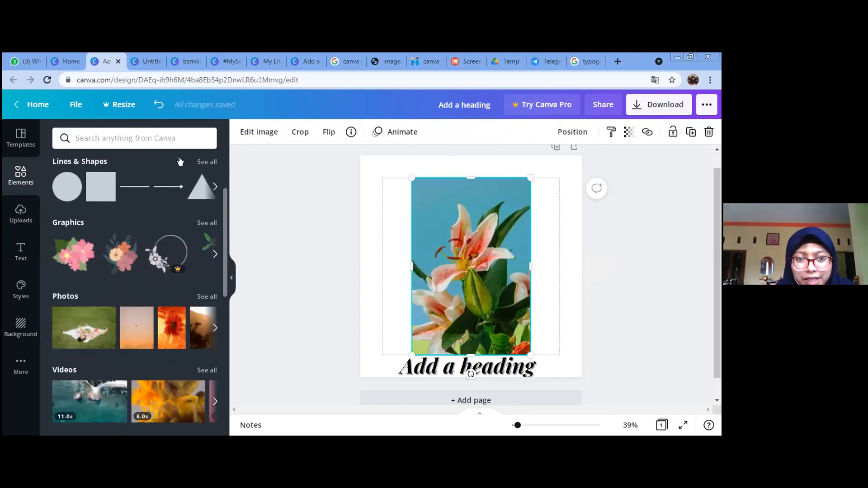
pyautogui.click(256, 132)
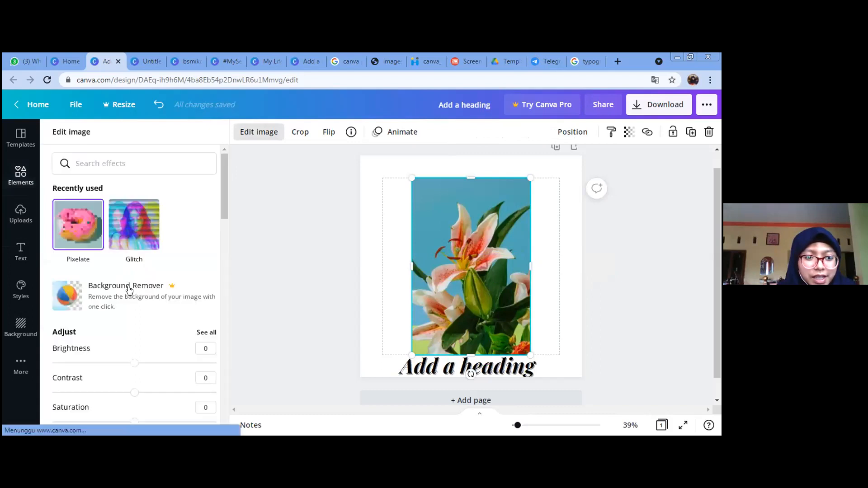
# Step: Give the lily photo the Split glitch effect in Edit image
pyautogui.scroll(-1, 134, 277)
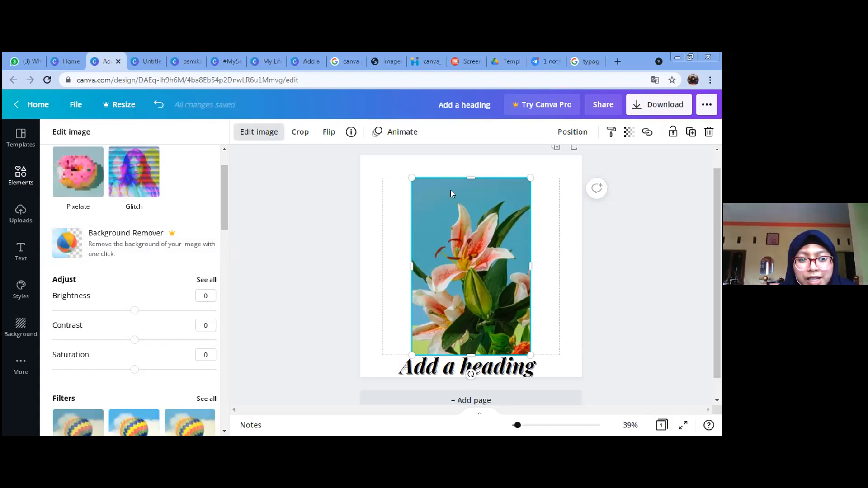
pyautogui.scroll(1, 140, 294)
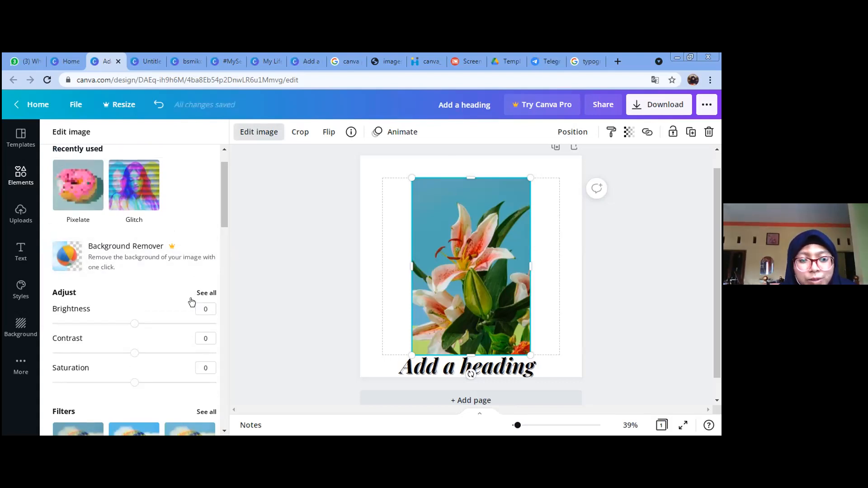
pyautogui.scroll(1, 175, 290)
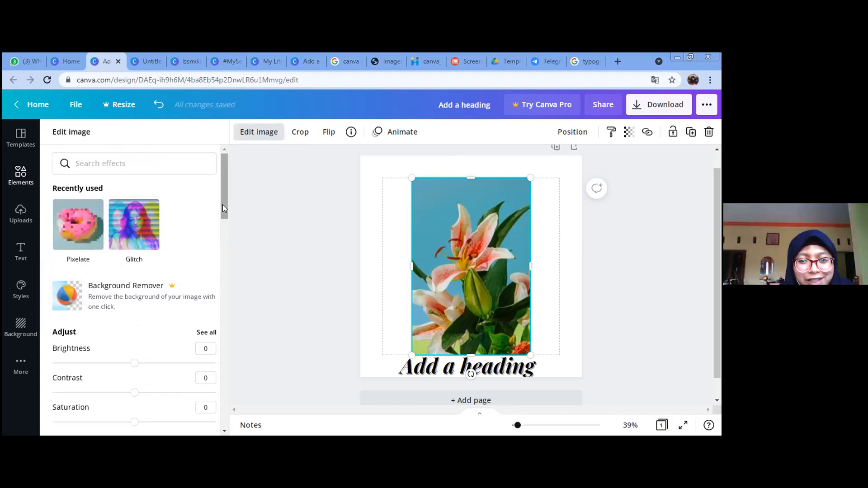
pyautogui.scroll(-1, 223, 217)
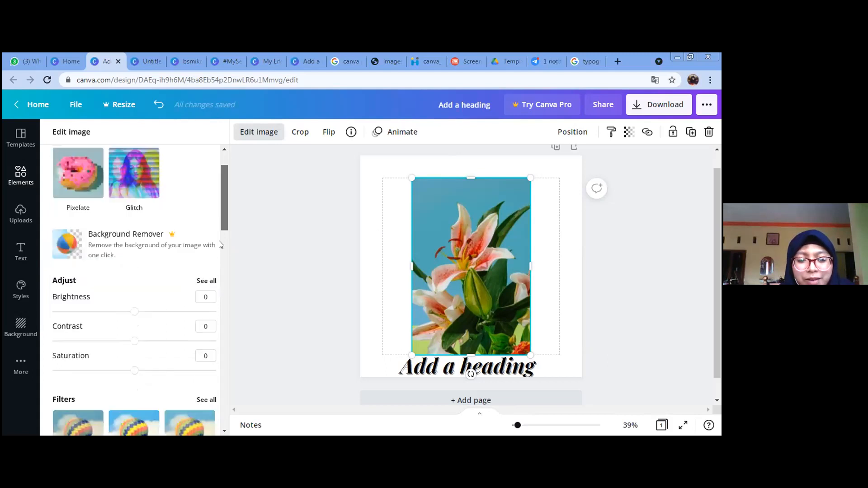
pyautogui.scroll(-6, 221, 245)
pyautogui.moveTo(223, 283); pyautogui.dragTo(218, 257)
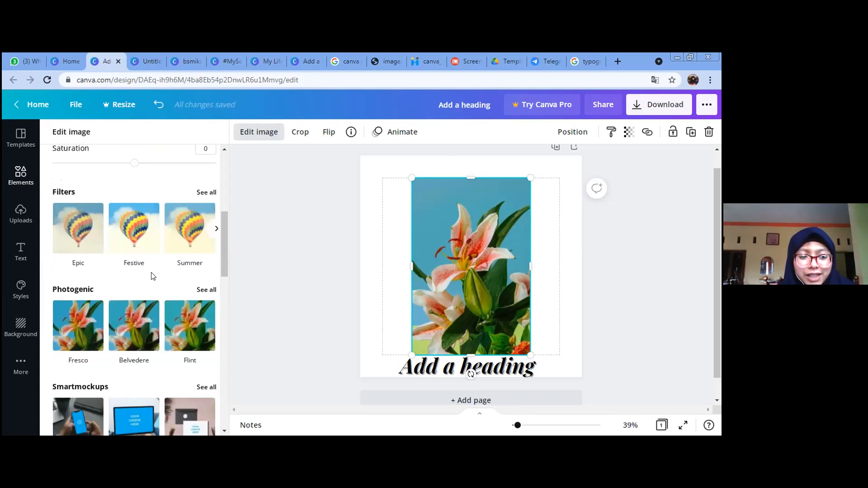
pyautogui.scroll(-5, 148, 335)
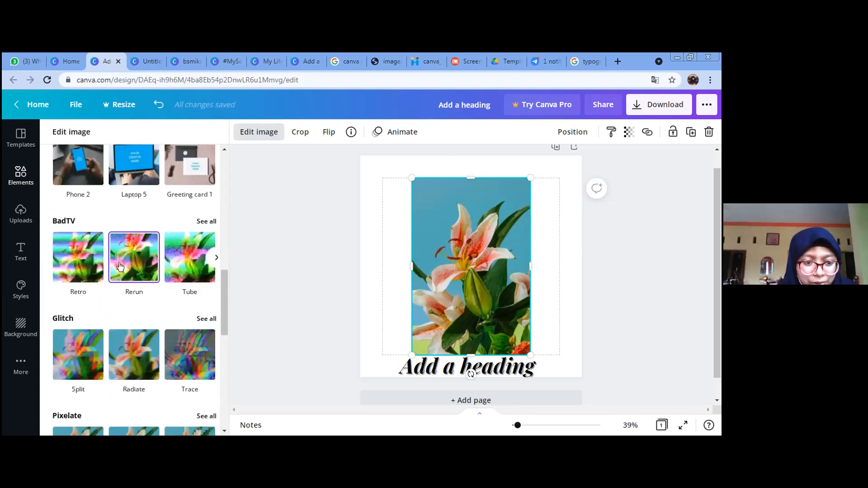
pyautogui.scroll(-2, 121, 266)
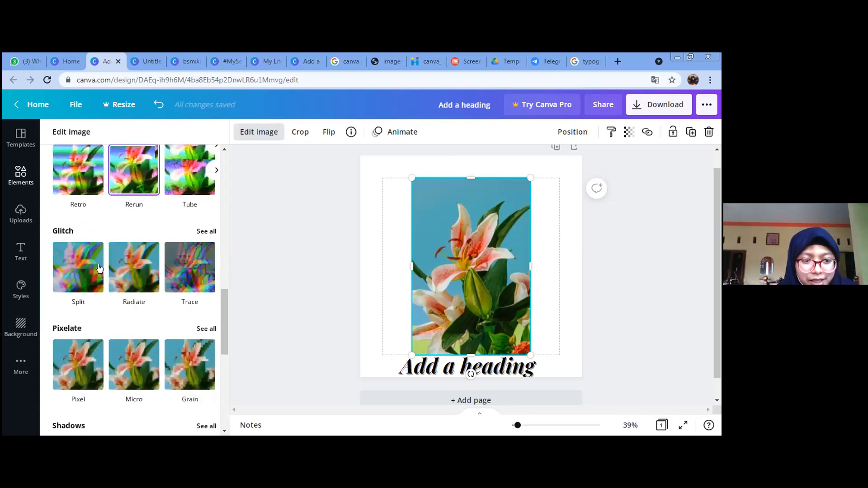
pyautogui.scroll(-1, 93, 263)
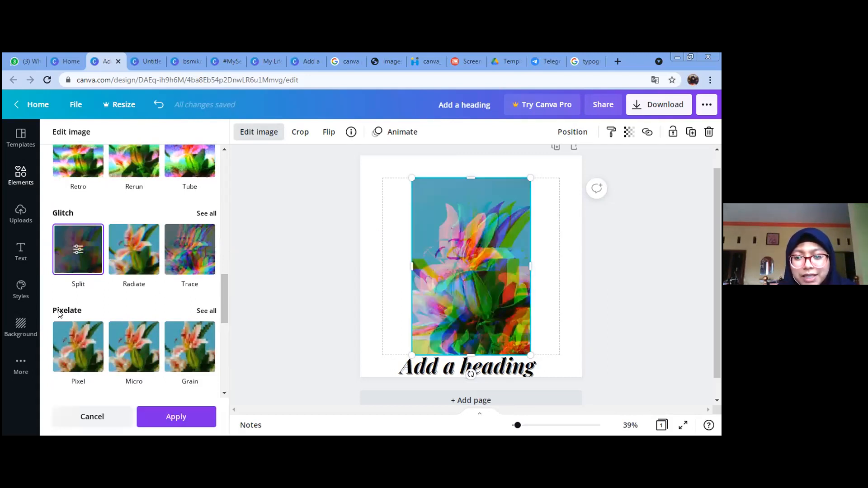
pyautogui.scroll(1, 141, 293)
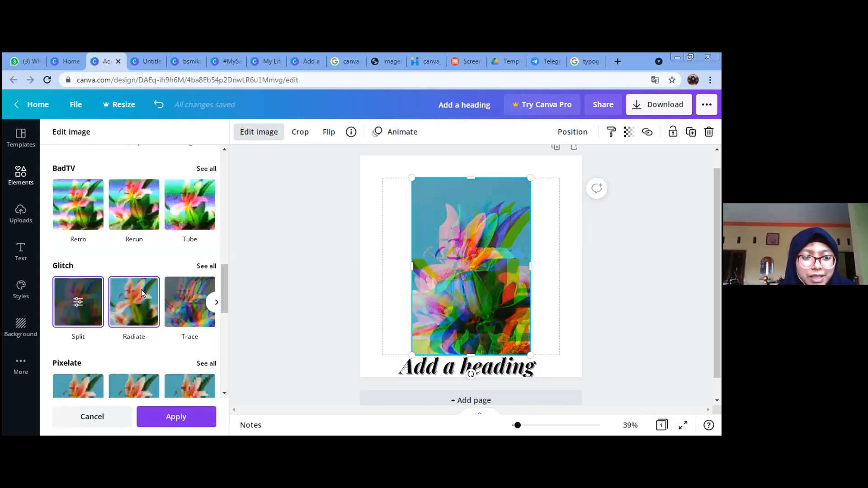
pyautogui.scroll(8, 141, 293)
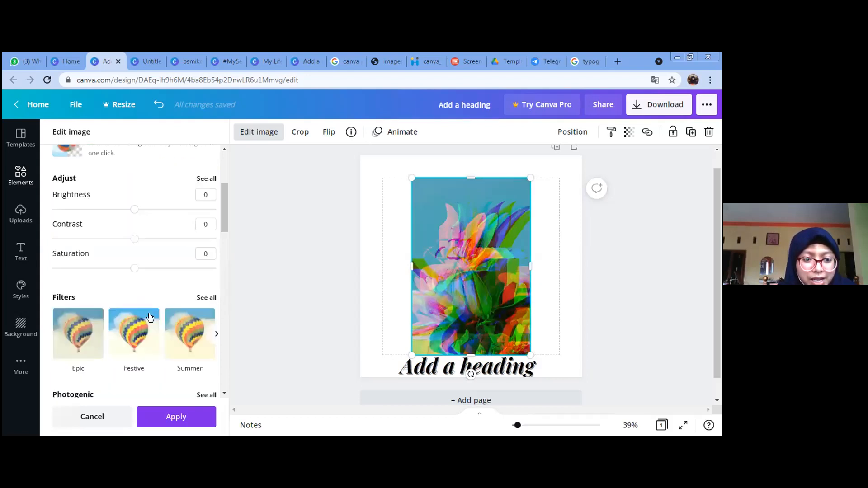
# Step: Glance at the full photo filters list, then delete the lily photo from the page
pyautogui.click(207, 298)
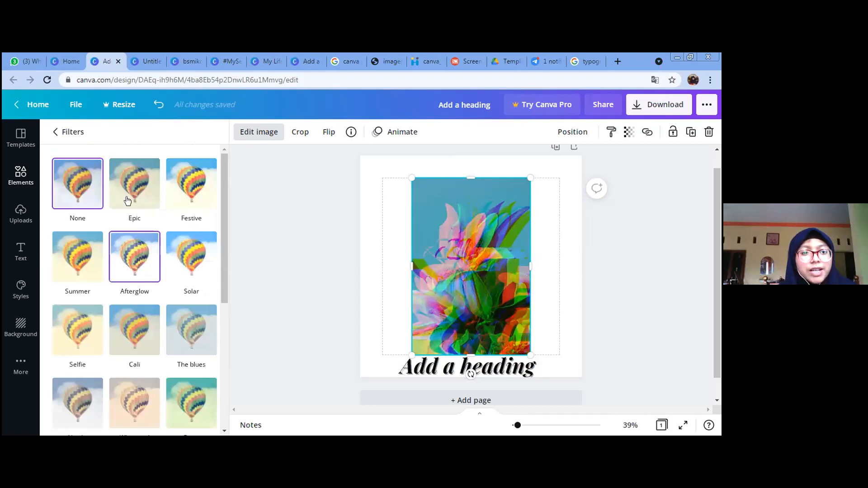
pyautogui.click(55, 132)
pyautogui.click(619, 185)
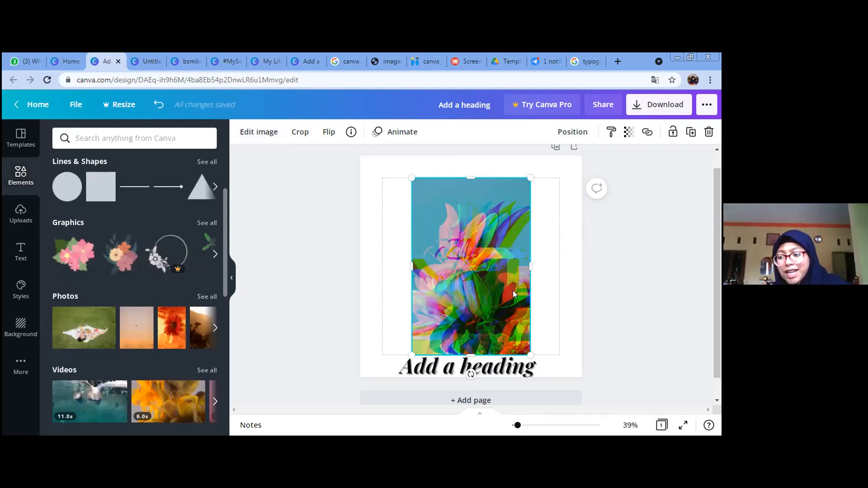
pyautogui.press('Delete')
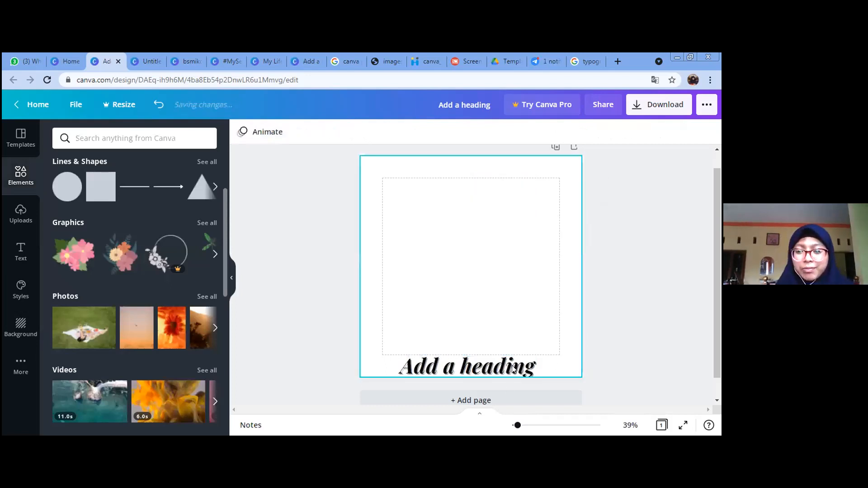
# Step: Move the 'Add a heading' text box from the page bottom up to the upper-left area
pyautogui.click(487, 373)
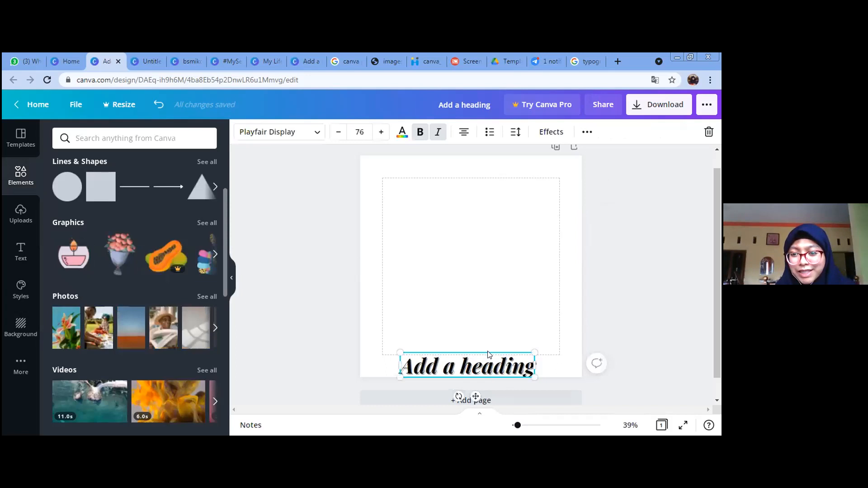
pyautogui.moveTo(487, 302); pyautogui.dragTo(488, 259)
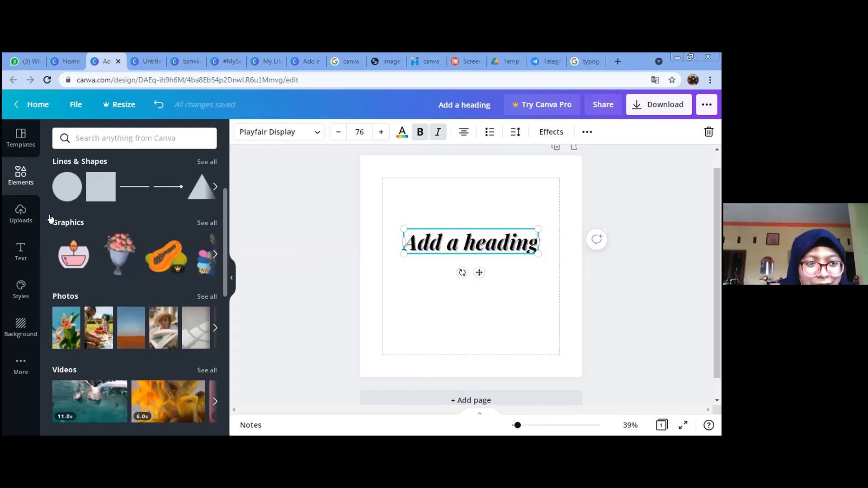
pyautogui.click(643, 289)
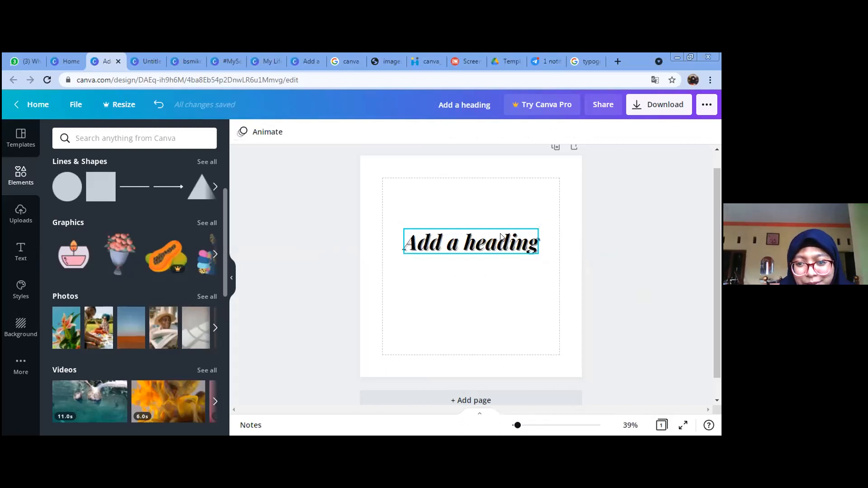
pyautogui.moveTo(501, 233); pyautogui.dragTo(502, 217)
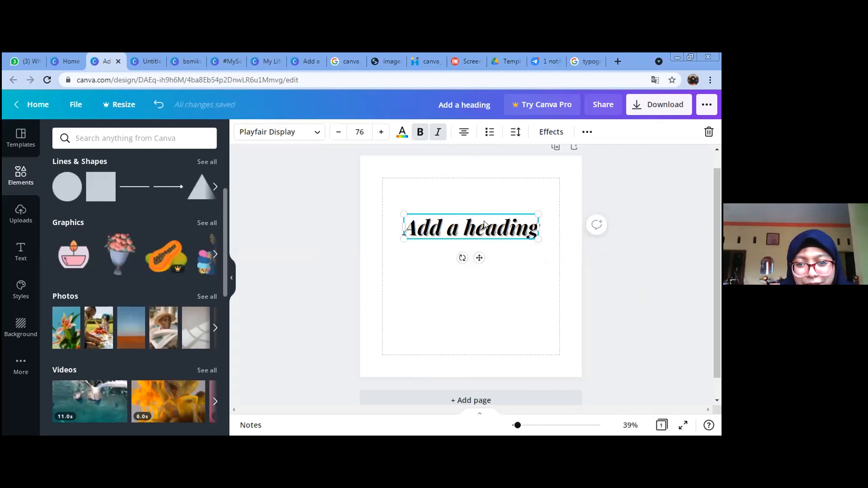
pyautogui.moveTo(473, 202); pyautogui.dragTo(480, 207)
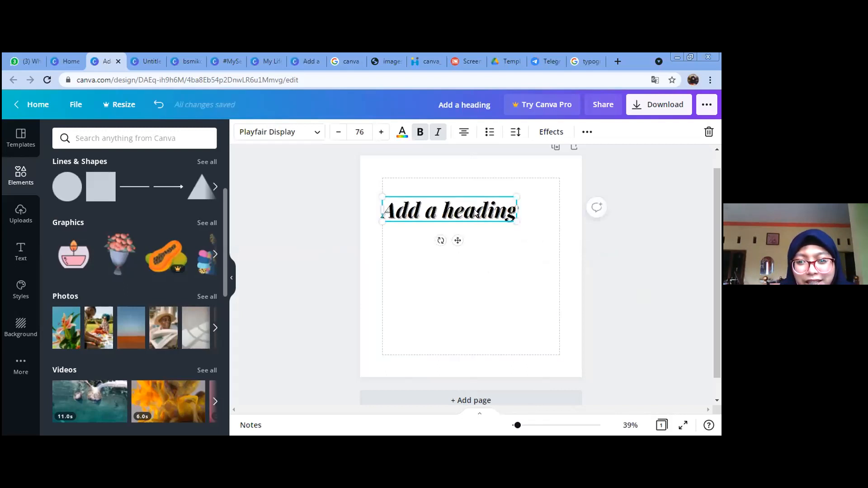
# Step: Replace the heading text with 'Khitanan Massal' and 'BSMI' on a second line
pyautogui.doubleClick(505, 208)
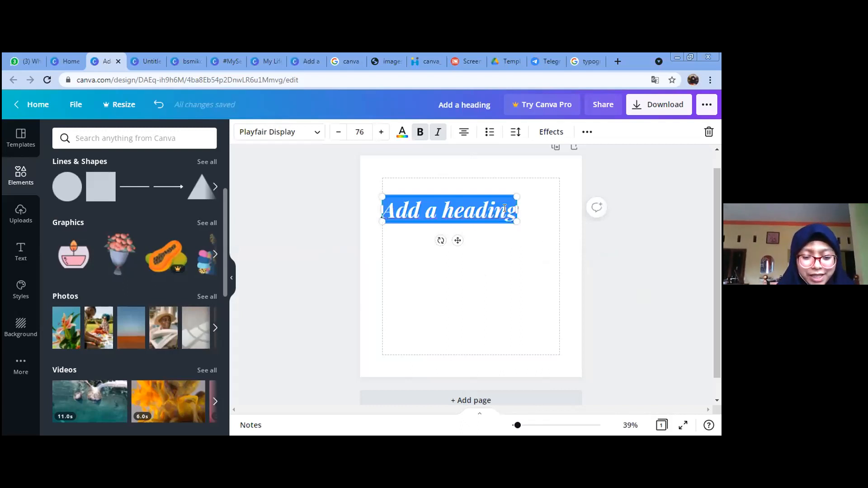
pyautogui.write('Kh')
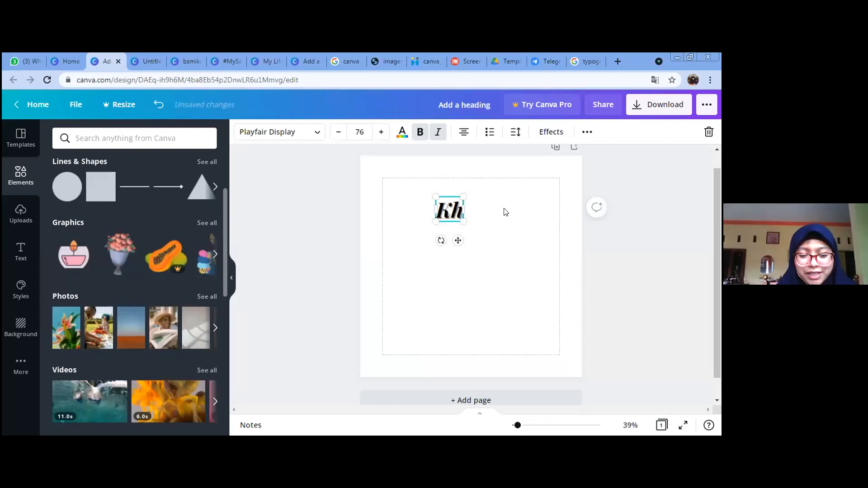
pyautogui.write('itana')
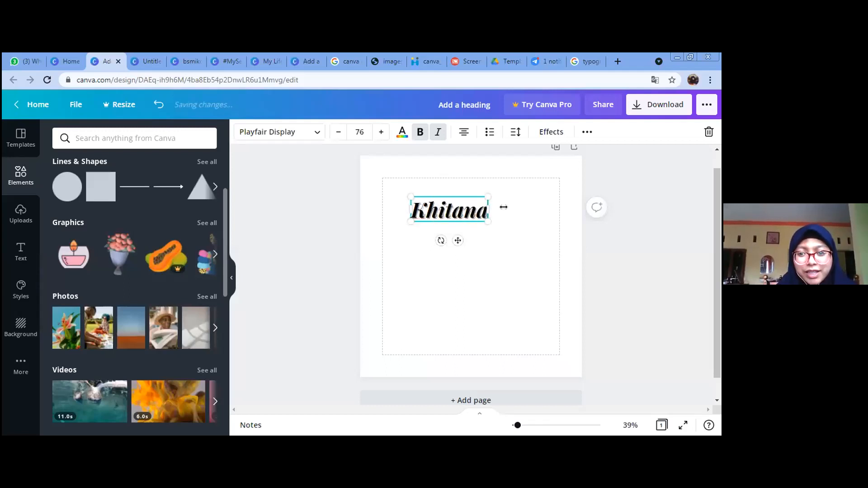
pyautogui.write('n Massa')
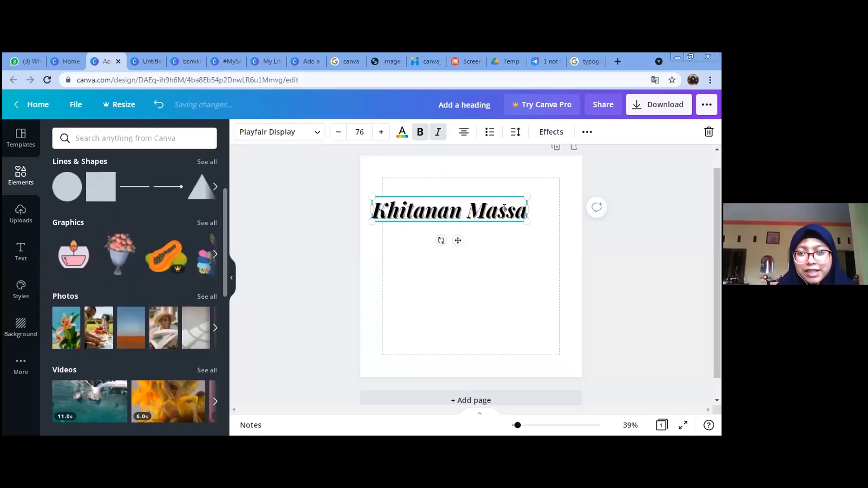
pyautogui.write('l')
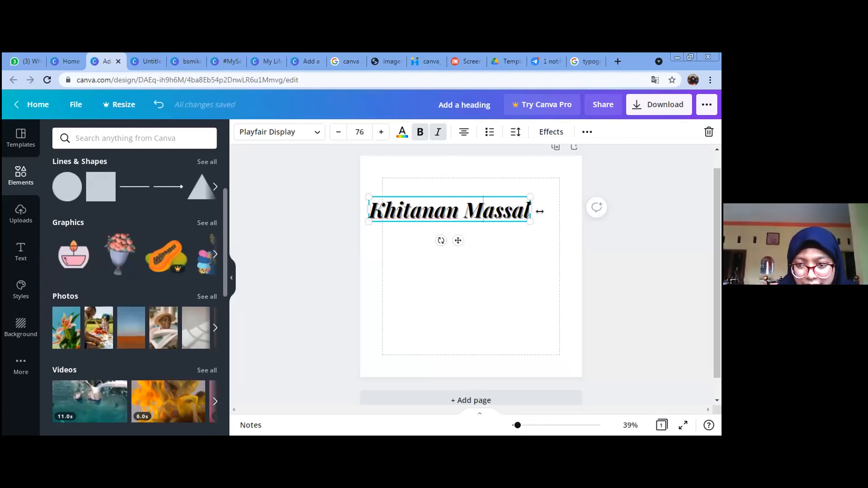
pyautogui.press('Return')
pyautogui.write('BSMI')
# Step: Select all the heading text and reduce its font size to 69
pyautogui.hotkey('ctrl', 'a')
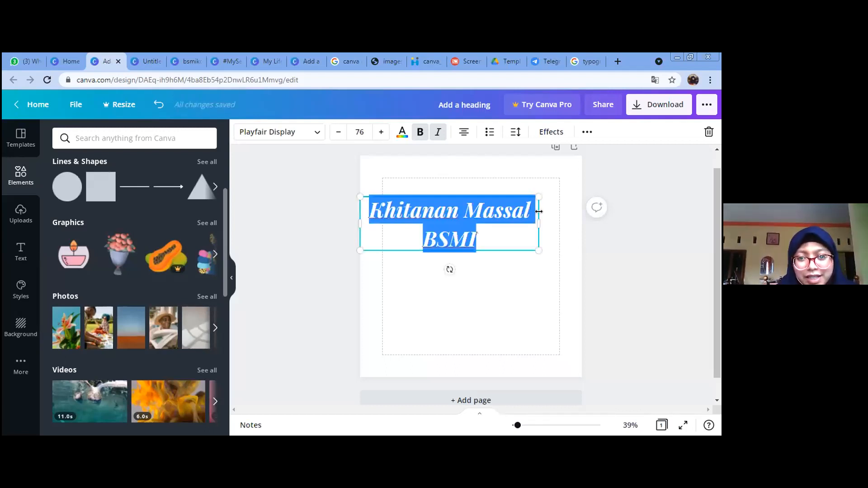
pyautogui.click(315, 132)
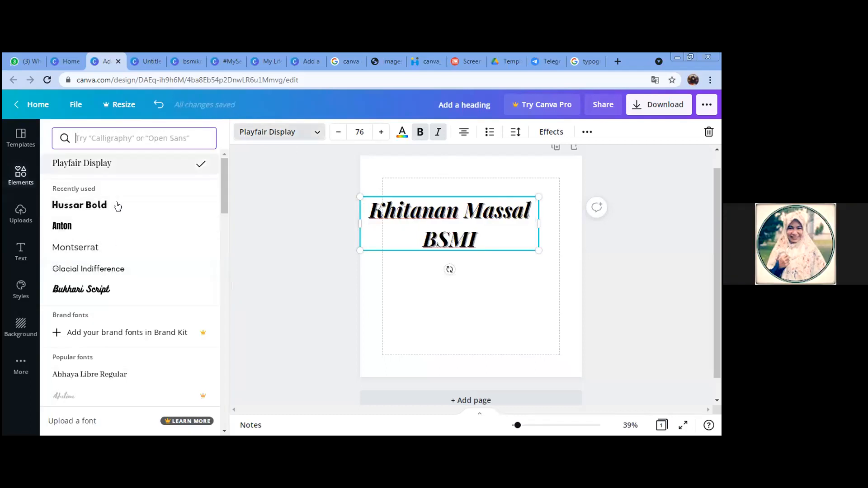
pyautogui.click(580, 293)
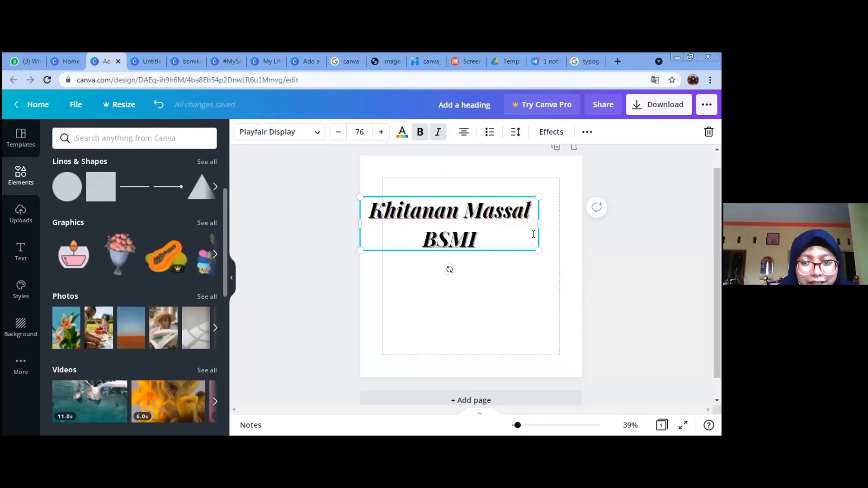
pyautogui.click(483, 211)
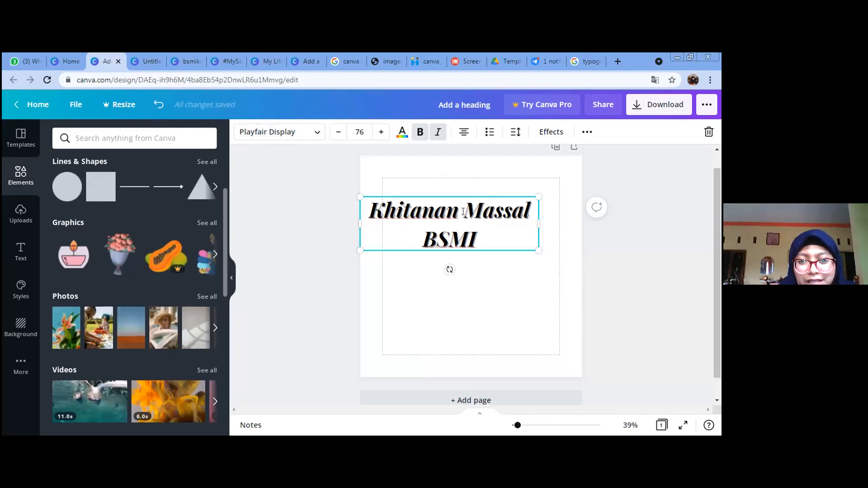
pyautogui.hotkey('ctrl', 'a')
pyautogui.click(336, 132)
pyautogui.click(335, 132)
pyautogui.click(335, 132)
pyautogui.click(336, 132)
pyautogui.click(336, 132)
pyautogui.click(335, 132)
pyautogui.click(335, 132)
# Step: Widen the heading's text box on both sides and shrink the font to 56
pyautogui.moveTo(538, 218); pyautogui.dragTo(560, 220)
pyautogui.moveTo(378, 202); pyautogui.dragTo(353, 203)
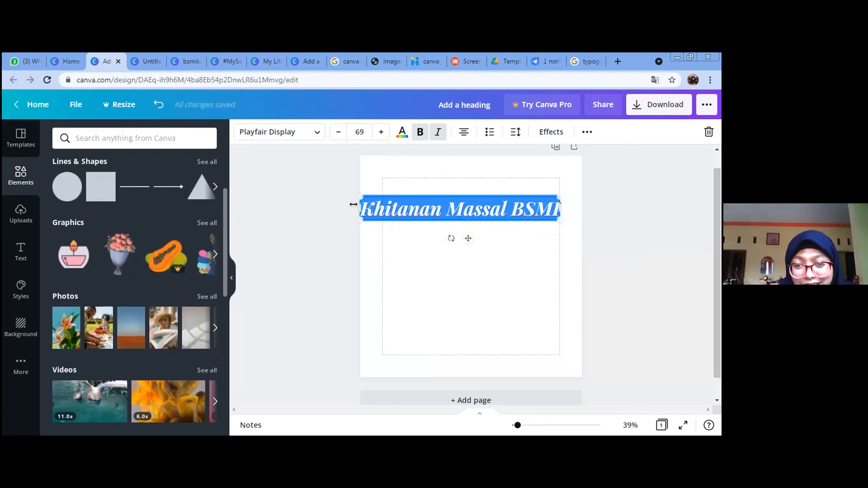
pyautogui.click(337, 132)
pyautogui.click(337, 132)
pyautogui.click(337, 132)
pyautogui.click(337, 132)
pyautogui.click(335, 134)
pyautogui.click(335, 134)
pyautogui.click(335, 134)
pyautogui.click(335, 134)
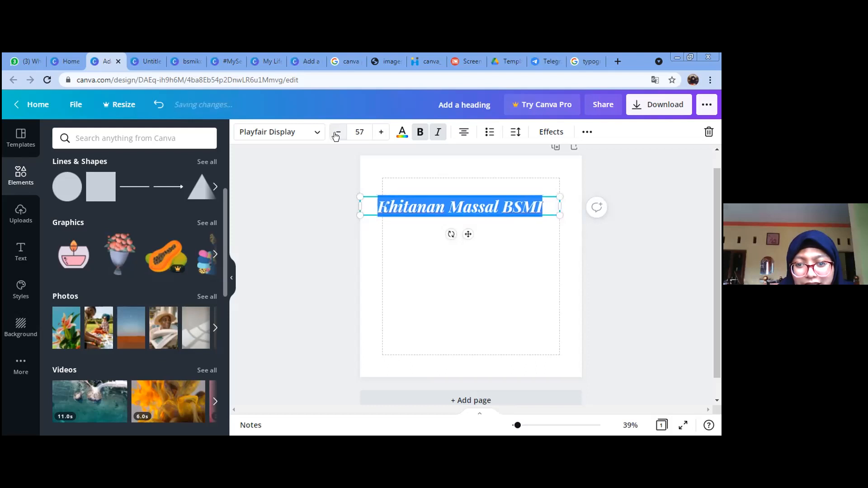
# Step: Centre the heading horizontally on the page
pyautogui.click(587, 264)
pyautogui.moveTo(535, 219)
pyautogui.mouseDown()
pyautogui.moveTo(542, 226)
pyautogui.moveTo(532, 210)
pyautogui.mouseUp()
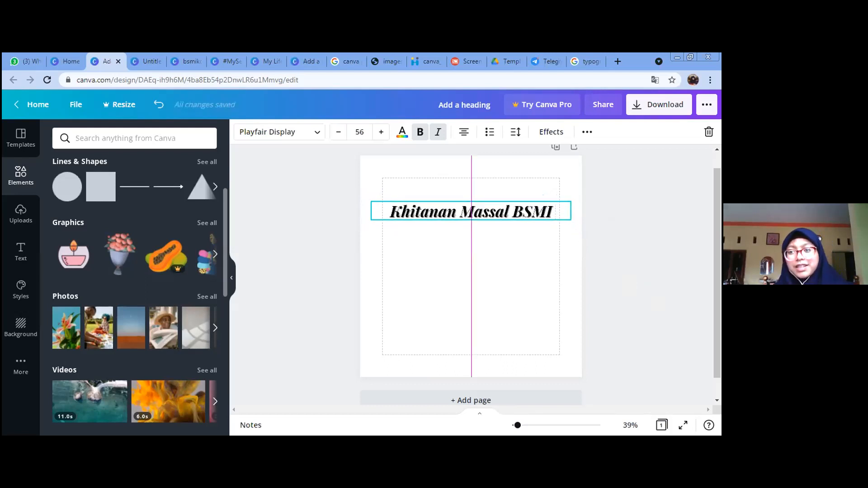
pyautogui.click(527, 224)
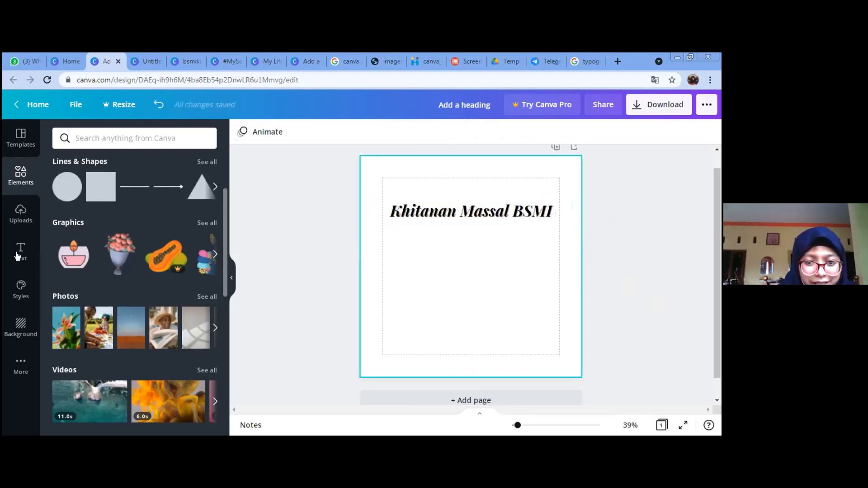
# Step: Add 'Workshop' before and 'Kota Malang' after the existing heading text
pyautogui.doubleClick(421, 213)
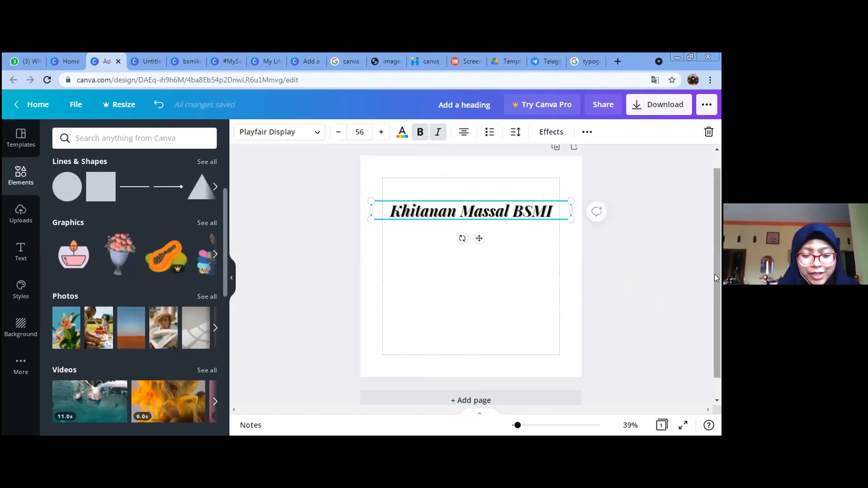
pyautogui.write('Works')
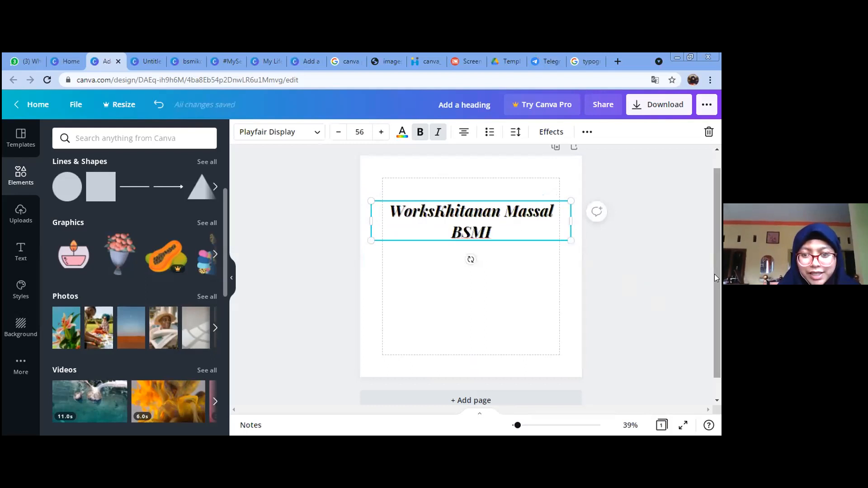
pyautogui.write('hop')
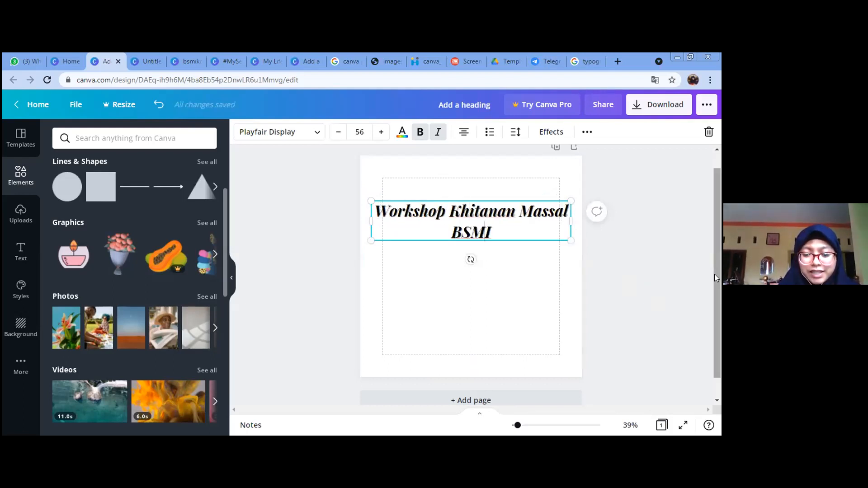
pyautogui.press('End')
pyautogui.write('Kota Malang')
# Step: Reduce the whole heading to font size 48 and deselect it
pyautogui.hotkey('ctrl', 'a')
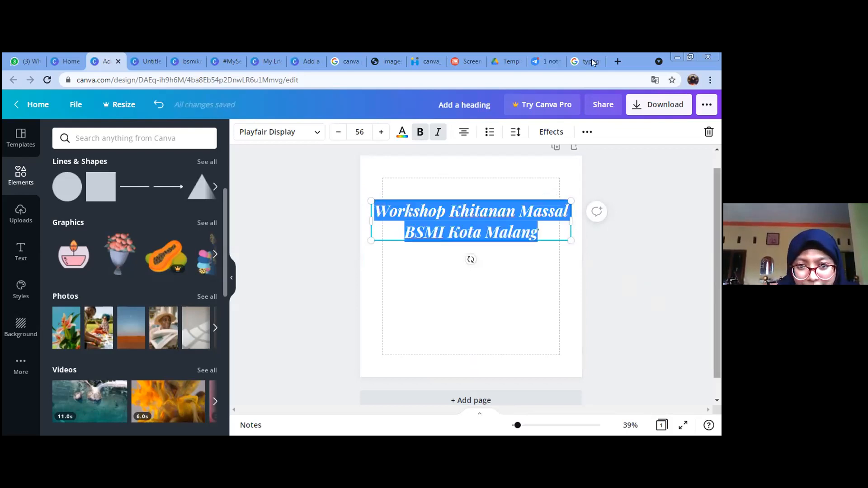
pyautogui.click(339, 132)
pyautogui.click(338, 132)
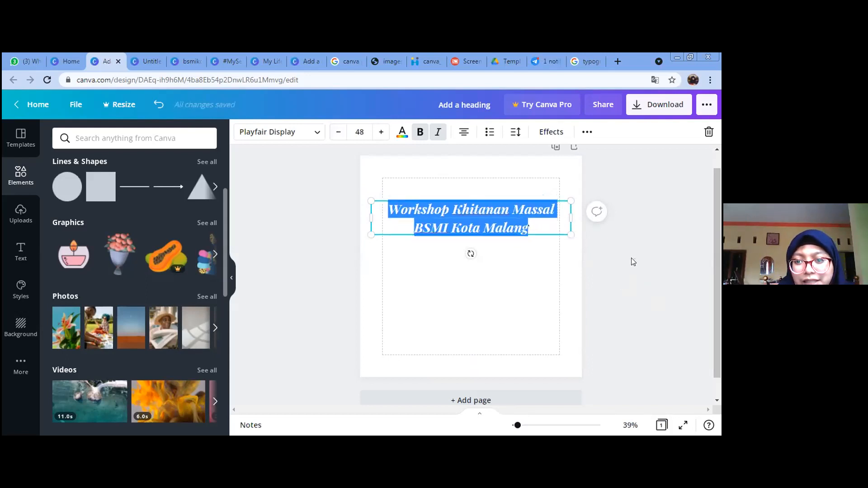
pyautogui.click(547, 255)
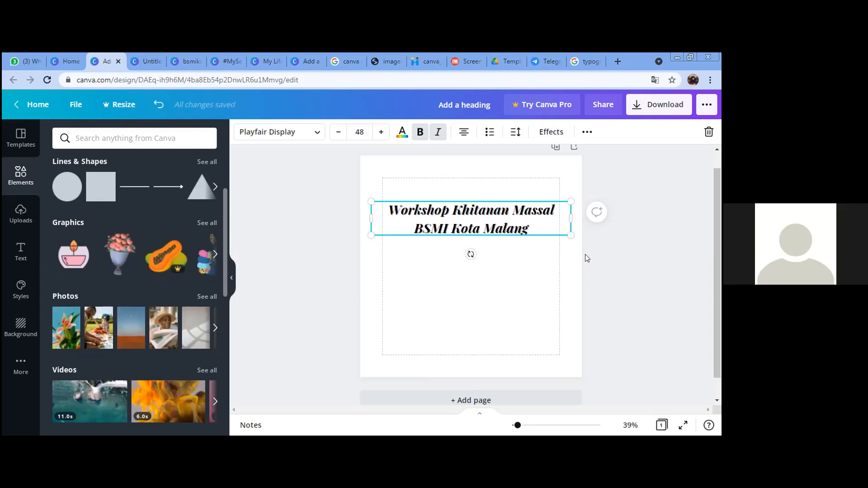
pyautogui.press('Escape')
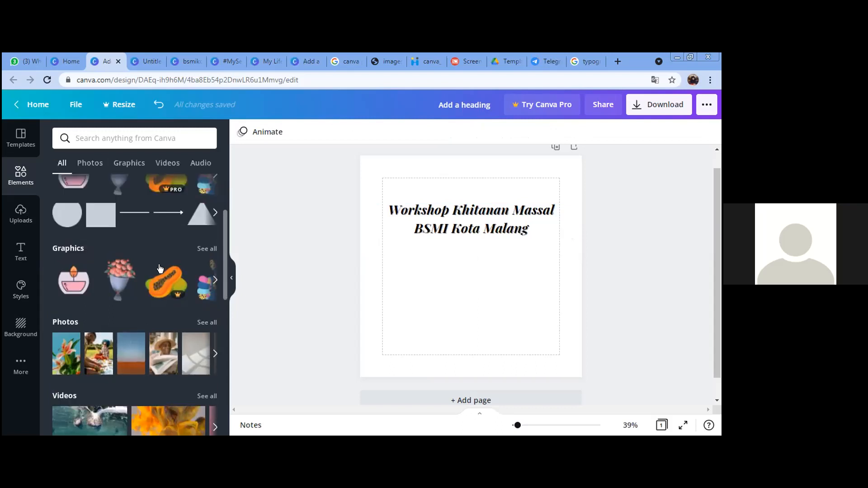
# Step: Shrink the circular frame to about a third of its size
pyautogui.scroll(3, 160, 268)
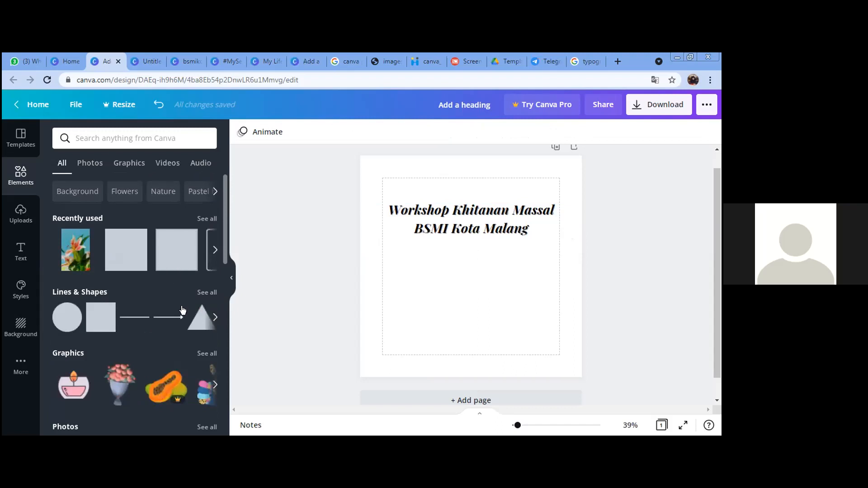
pyautogui.scroll(-10, 182, 307)
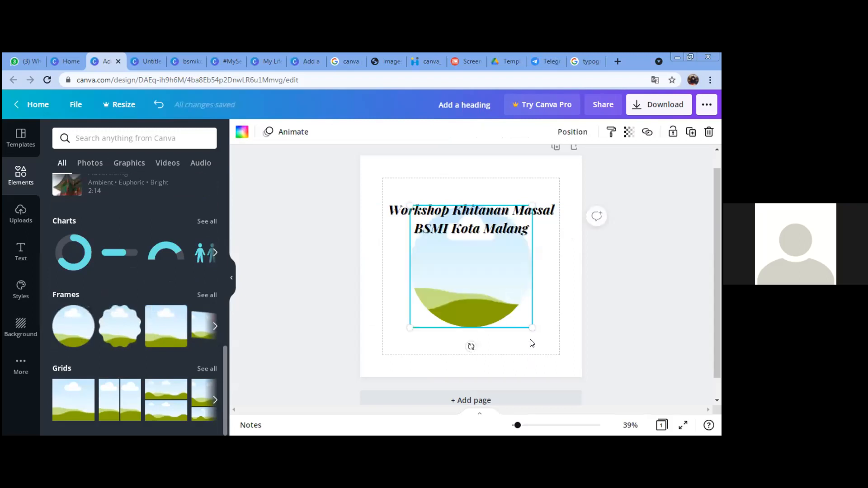
pyautogui.moveTo(517, 310); pyautogui.dragTo(484, 313)
pyautogui.click(583, 290)
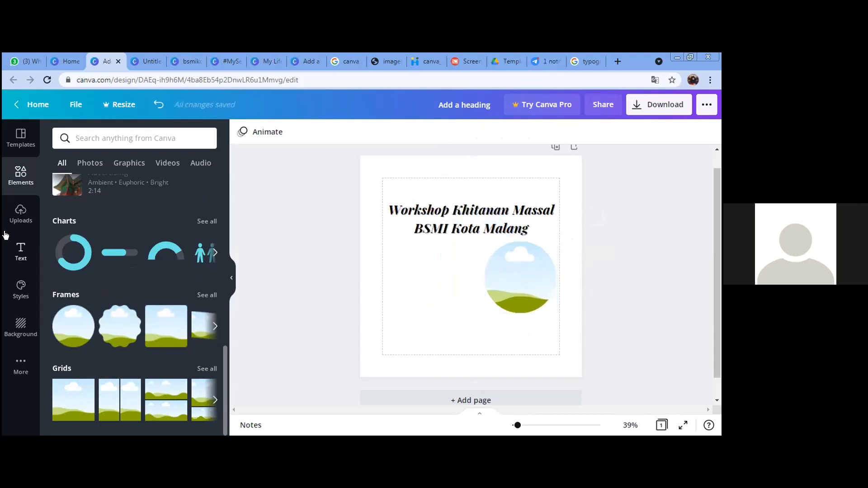
# Step: Fill the circular frame with the uploaded photo of the man in green uniform
pyautogui.click(21, 214)
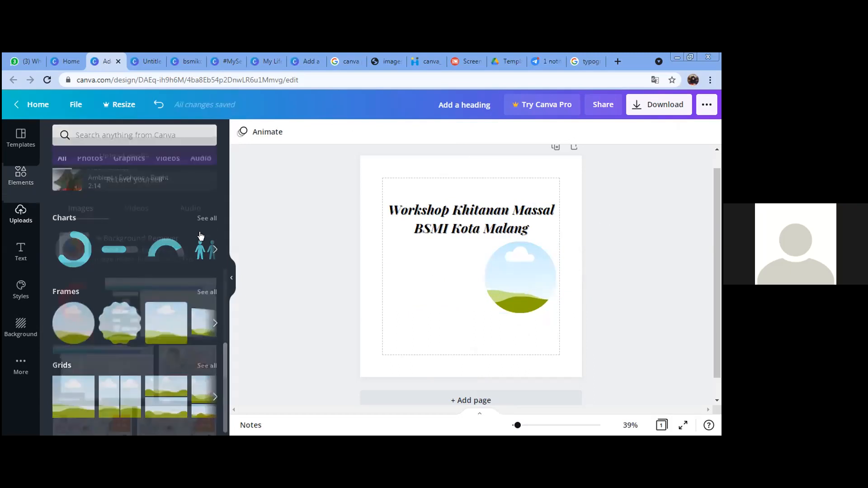
pyautogui.scroll(-2, 180, 310)
pyautogui.scroll(-4, 180, 310)
pyautogui.scroll(-3, 180, 311)
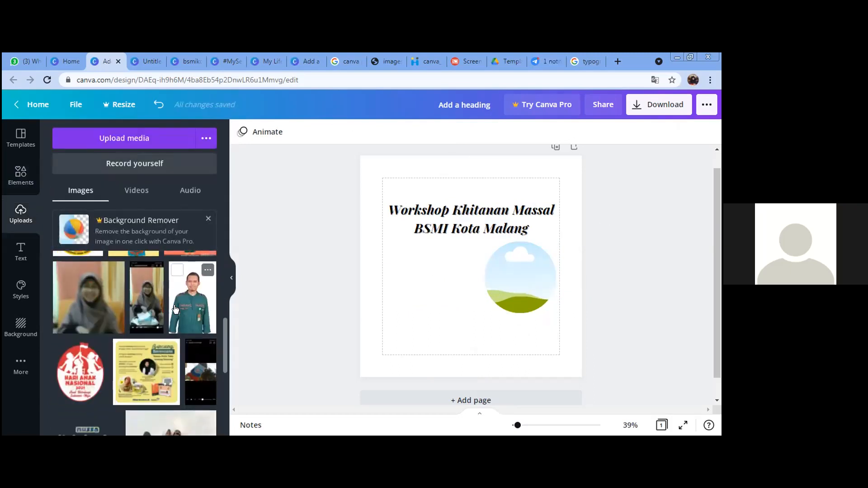
pyautogui.scroll(1, 168, 288)
pyautogui.scroll(-1, 168, 288)
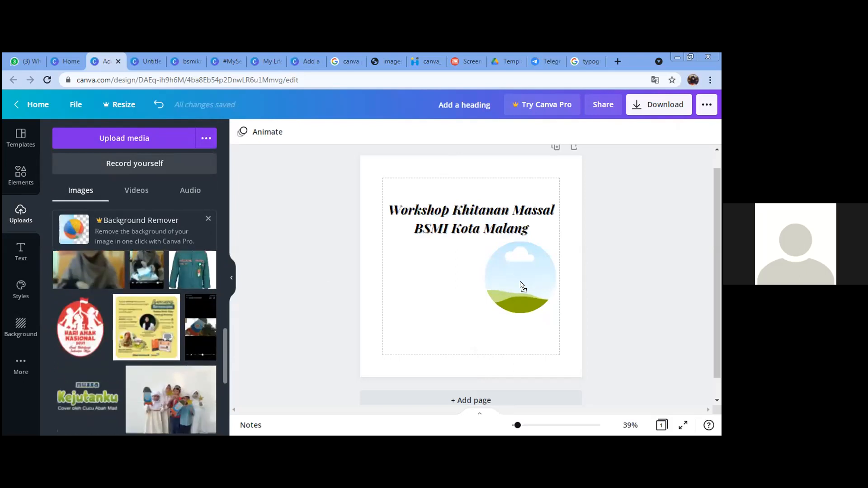
pyautogui.moveTo(505, 286); pyautogui.dragTo(518, 274)
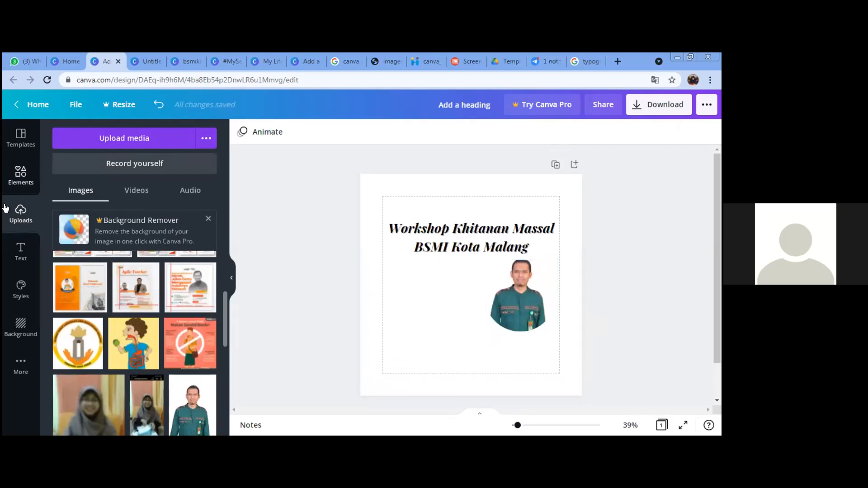
pyautogui.click(20, 174)
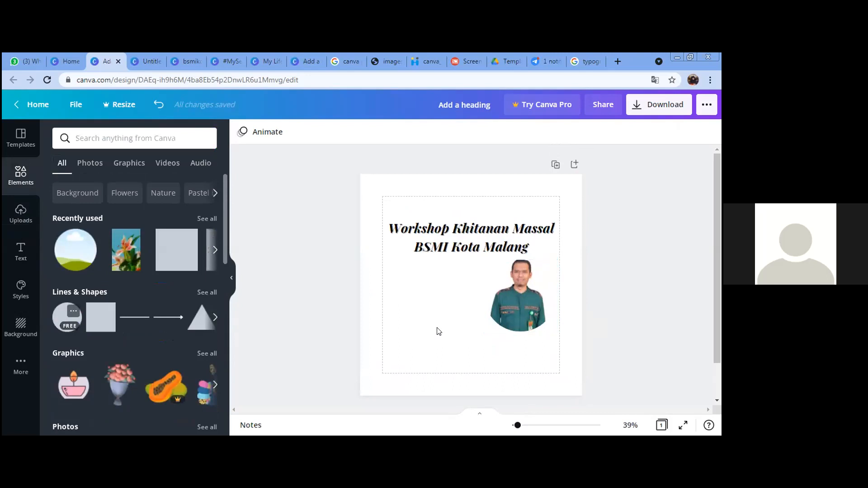
# Step: Shrink the teal circle and move it below the title, left of the photo
pyautogui.moveTo(498, 311); pyautogui.dragTo(492, 306)
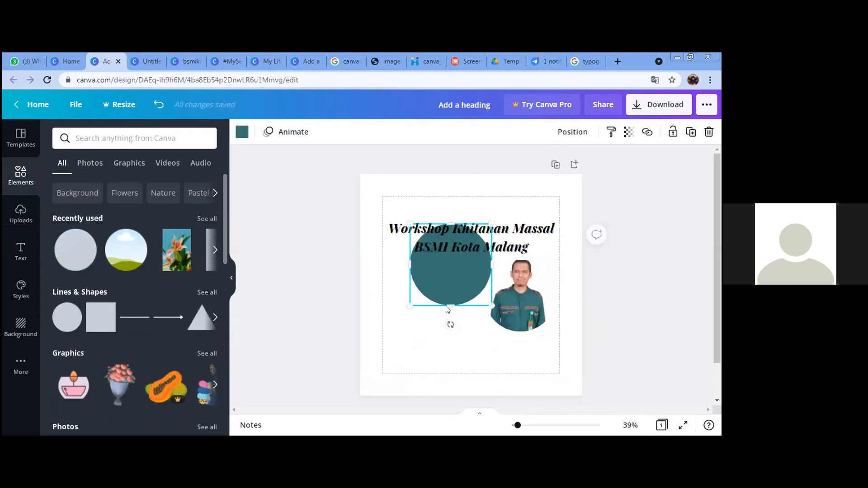
pyautogui.moveTo(465, 266); pyautogui.dragTo(444, 310)
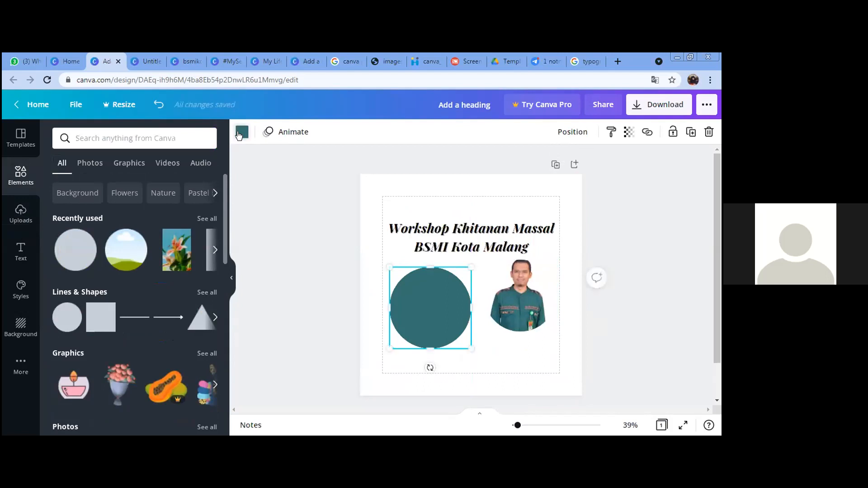
pyautogui.click(242, 131)
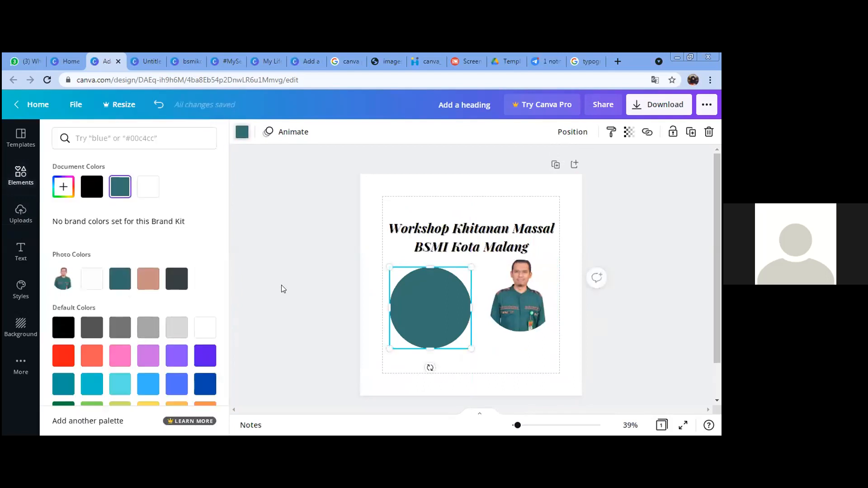
pyautogui.click(418, 305)
pyautogui.scroll(-3, 128, 310)
pyautogui.scroll(3, 122, 292)
pyautogui.scroll(-10, 124, 292)
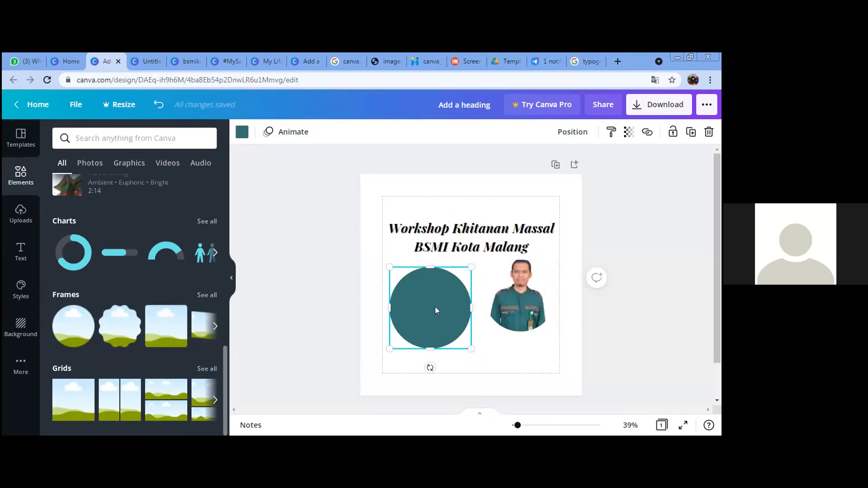
# Step: Undo the recent edits so the circular frame is empty again
pyautogui.click(533, 308)
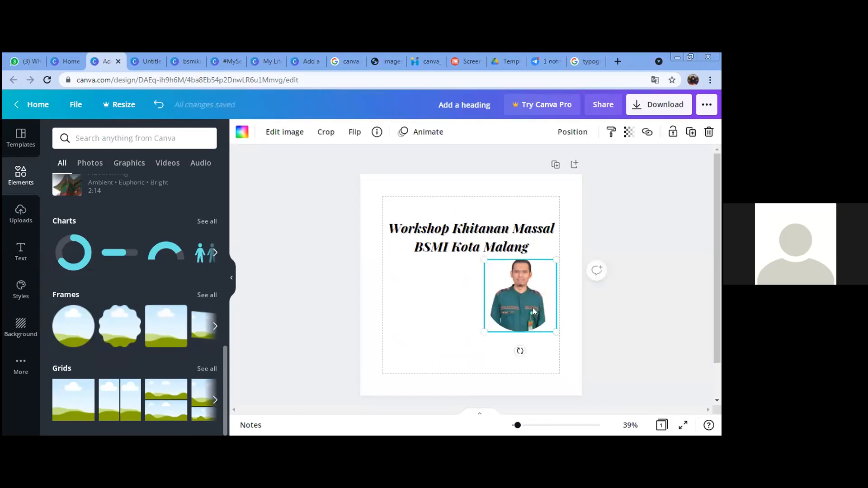
pyautogui.hotkey('ctrl', 'z')
pyautogui.hotkey('ctrl', 'z')
pyautogui.hotkey('ctrl', 'z')
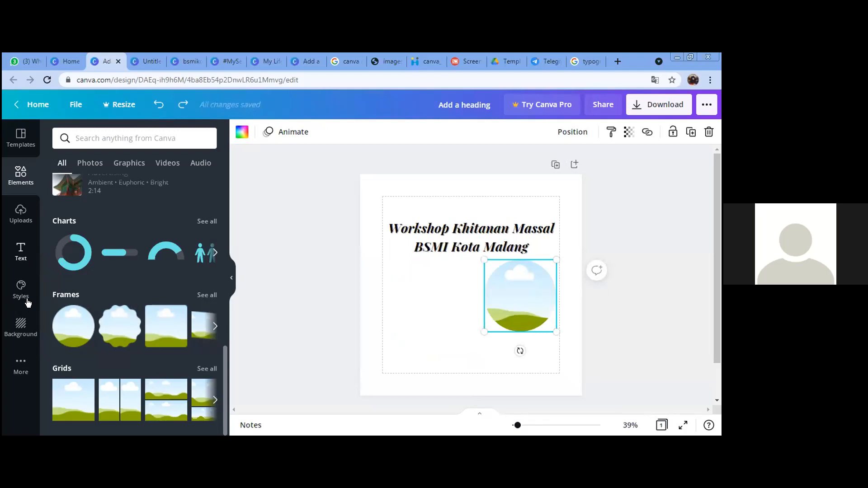
pyautogui.click(21, 216)
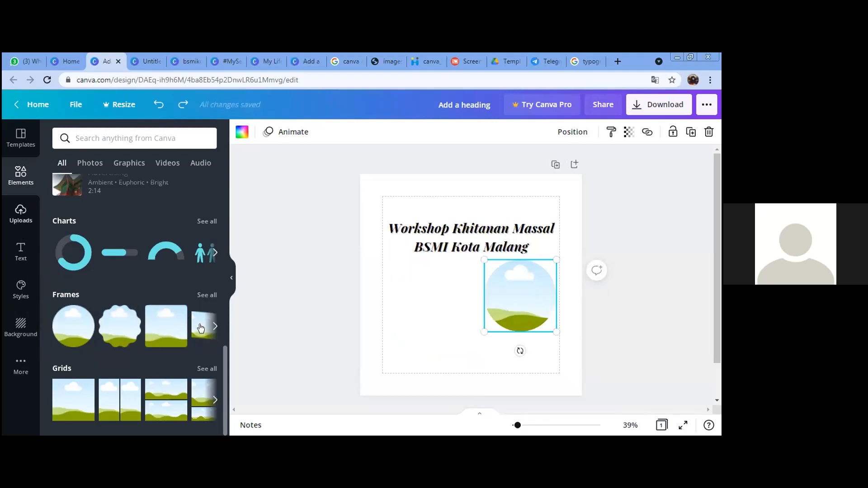
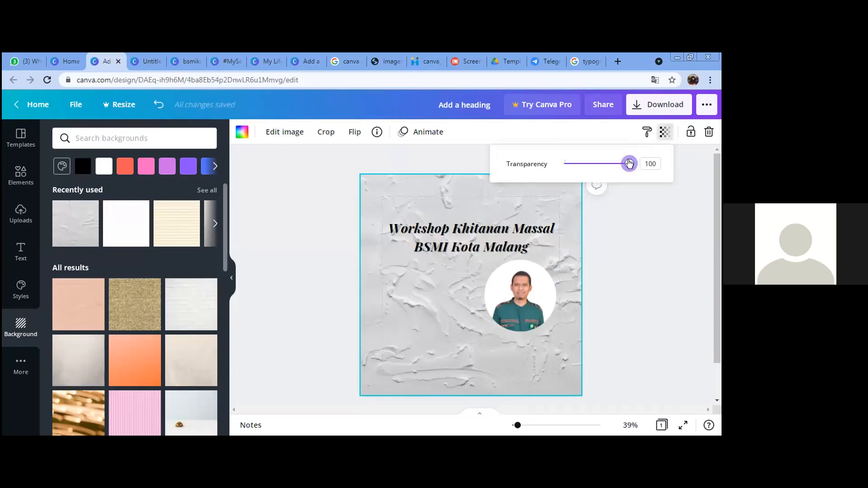
# Step: Fade the current texture, then try faded blue-grey and beige textures from a 'grunge' search
pyautogui.moveTo(629, 164); pyautogui.dragTo(575, 168)
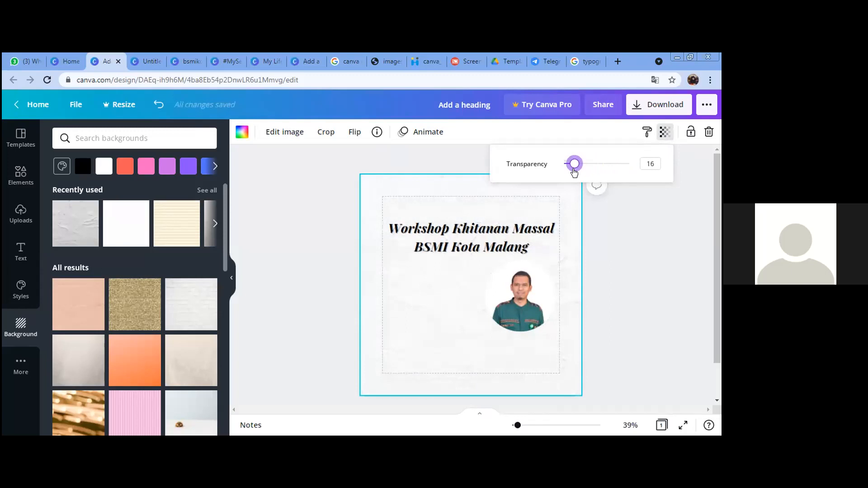
pyautogui.click(644, 290)
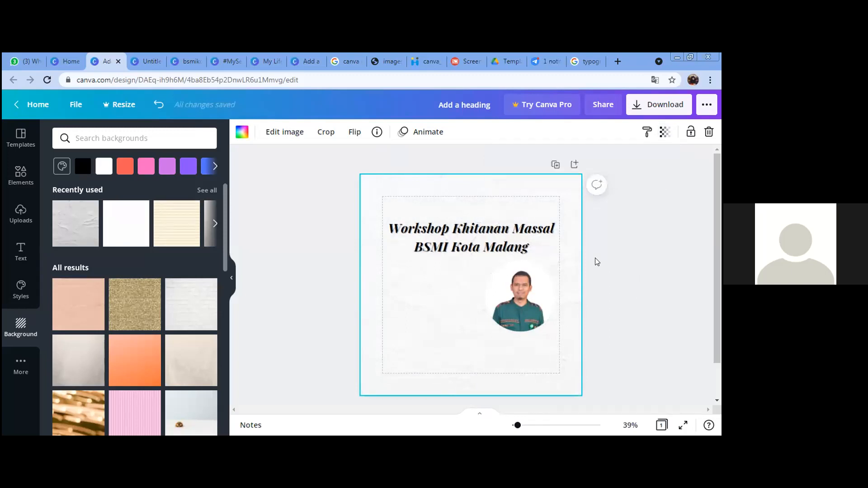
pyautogui.click(103, 135)
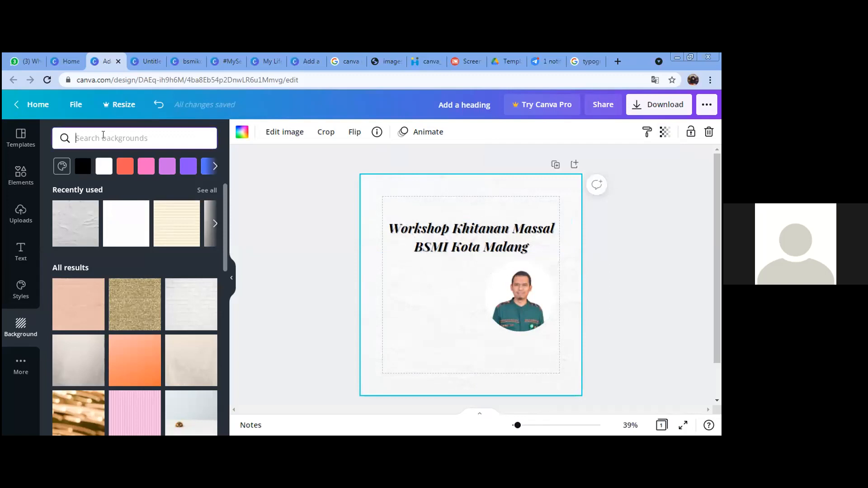
pyautogui.write('grunge')
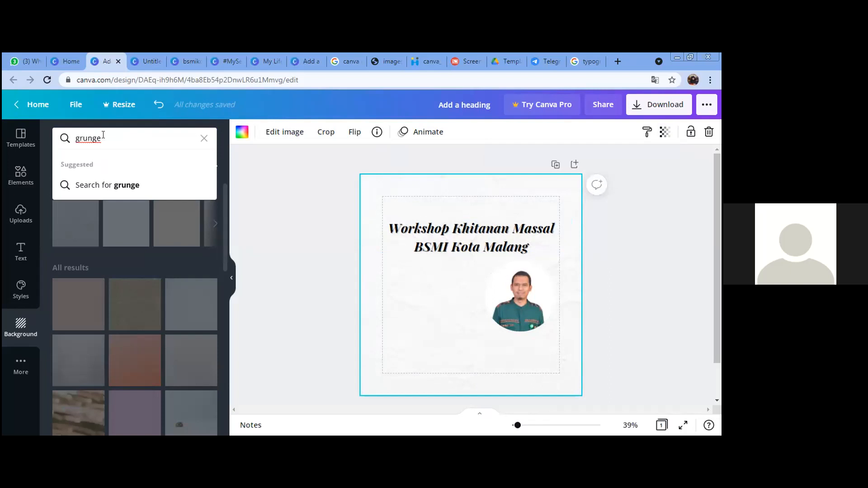
pyautogui.press('Return')
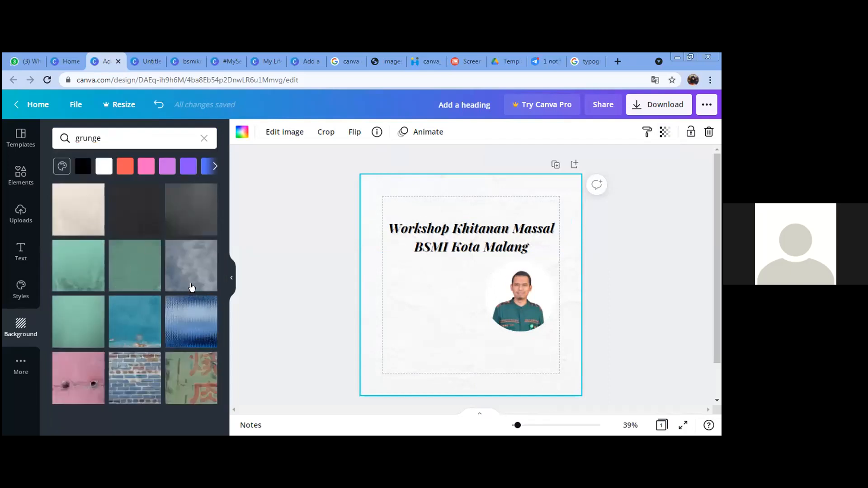
pyautogui.click(187, 269)
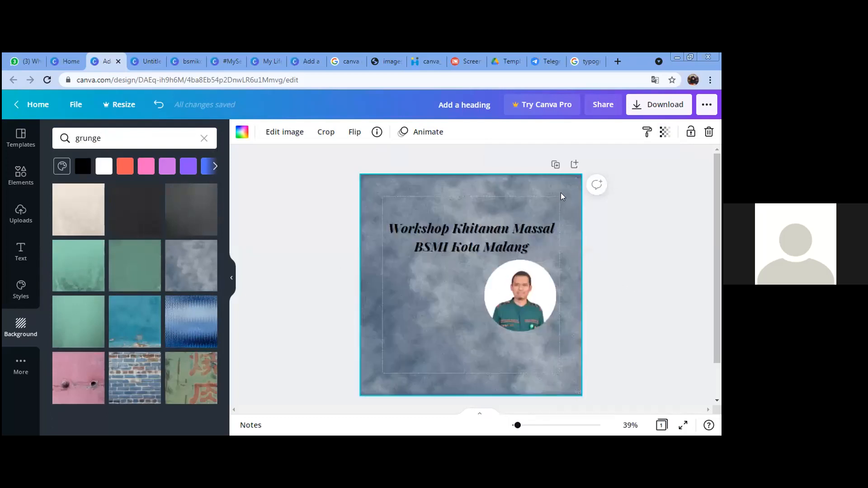
pyautogui.click(664, 132)
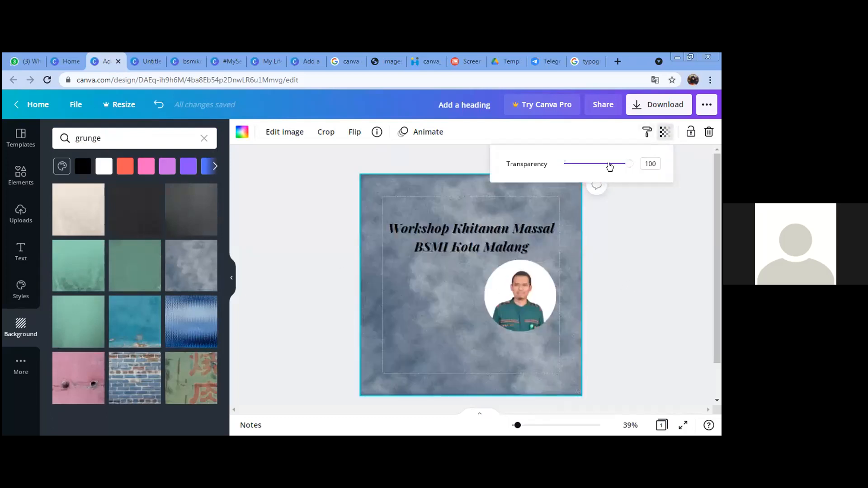
pyautogui.moveTo(627, 164); pyautogui.dragTo(564, 178)
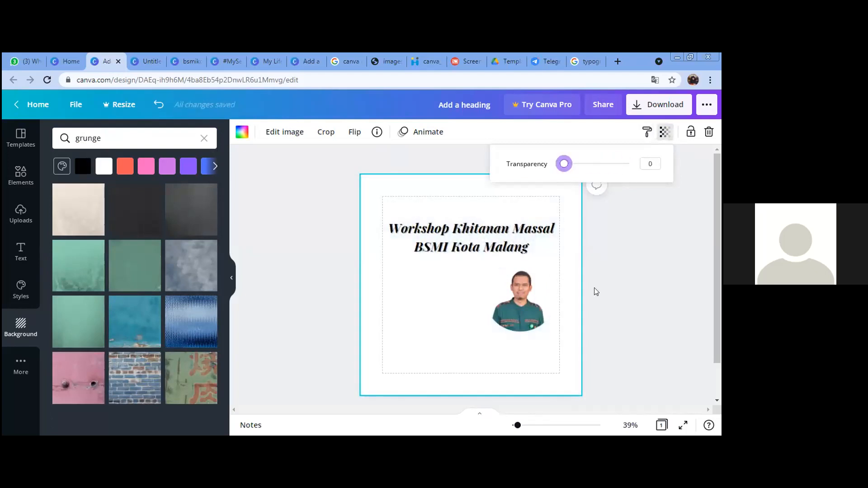
pyautogui.click(84, 212)
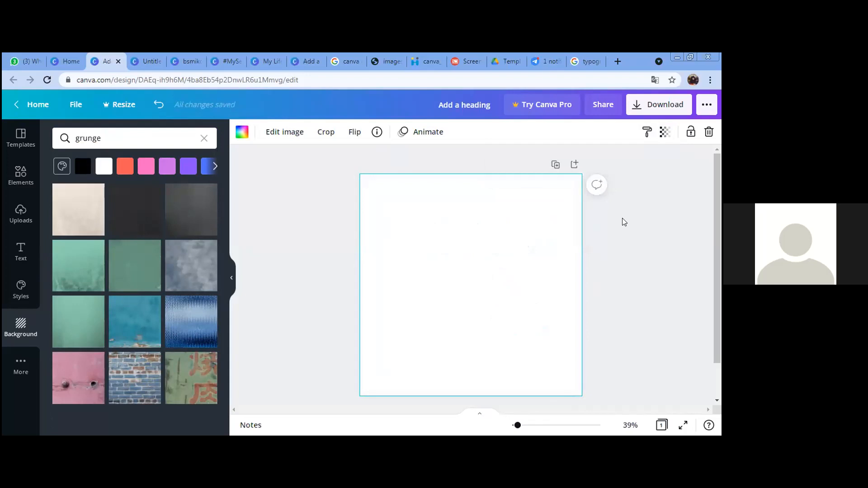
# Step: Try a faded orange brick wall from a 'wall' search, then revert to the faint paper background
pyautogui.doubleClick(140, 139)
pyautogui.write('wal')
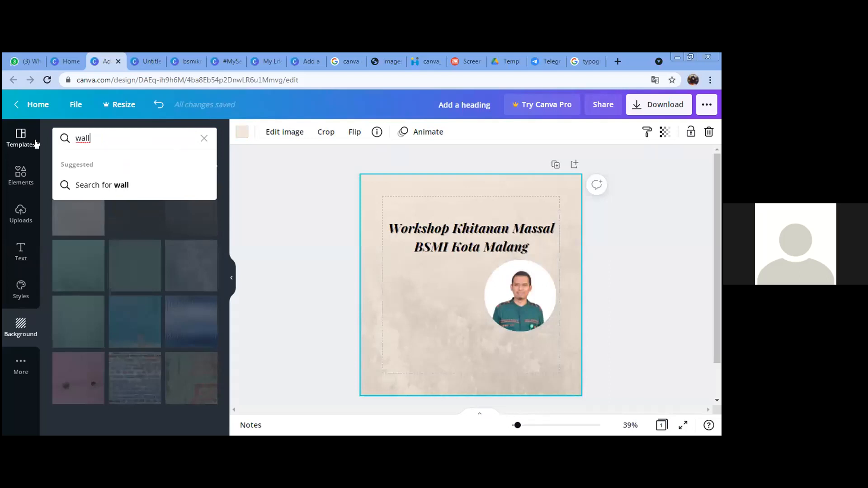
pyautogui.write('l')
pyautogui.press('Return')
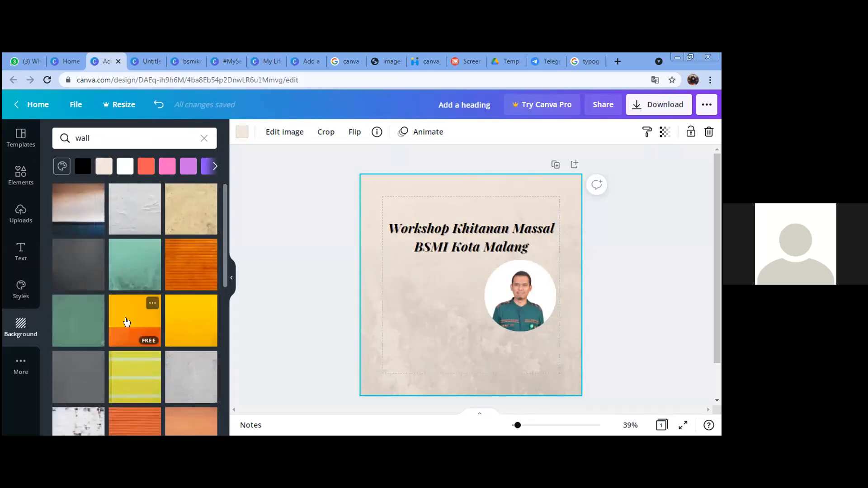
pyautogui.scroll(-1, 124, 322)
pyautogui.click(132, 377)
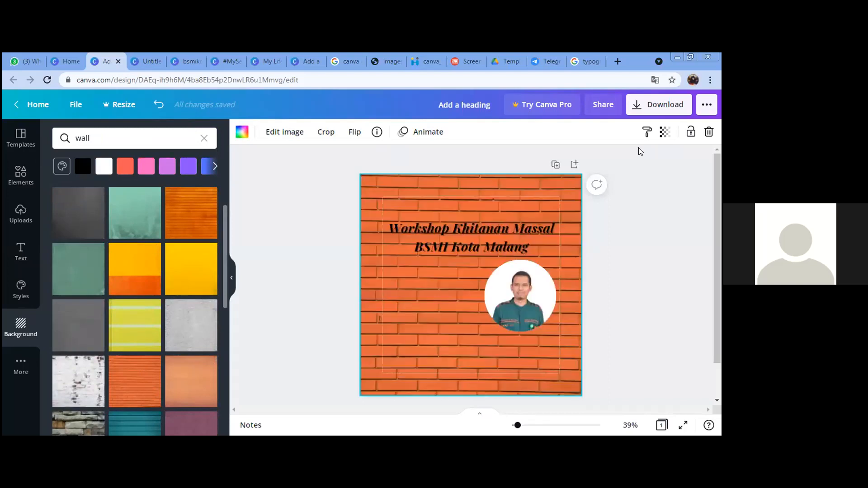
pyautogui.click(663, 132)
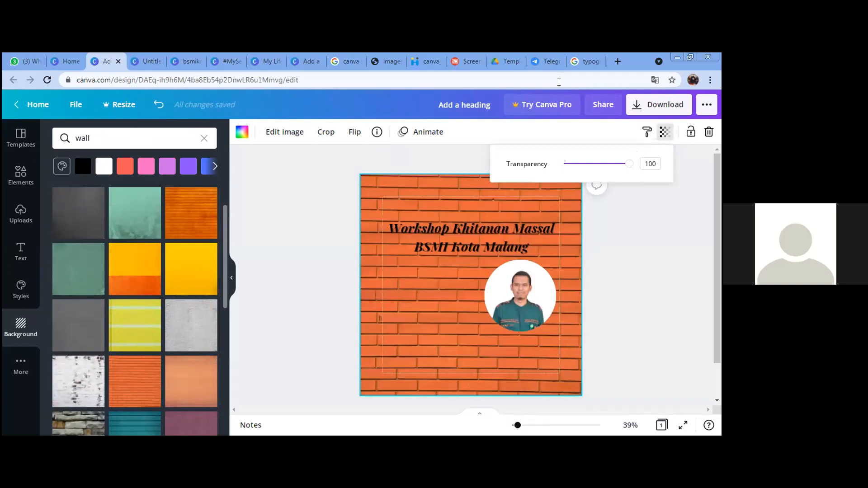
pyautogui.moveTo(629, 164); pyautogui.dragTo(586, 164)
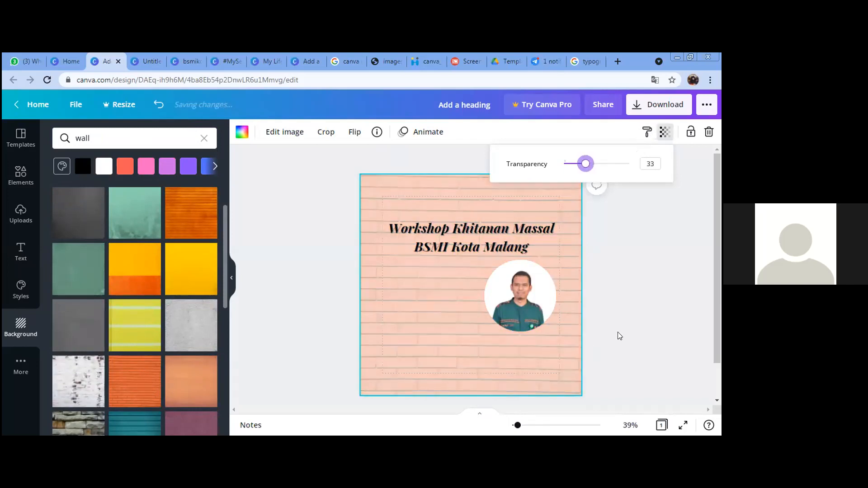
pyautogui.hotkey('ctrl', 'z')
pyautogui.hotkey('ctrl', 'z')
pyautogui.hotkey('ctrl', 'z')
pyautogui.hotkey('ctrl', 'z')
pyautogui.hotkey('ctrl', 'z')
pyautogui.hotkey('ctrl', 'z')
pyautogui.click(621, 324)
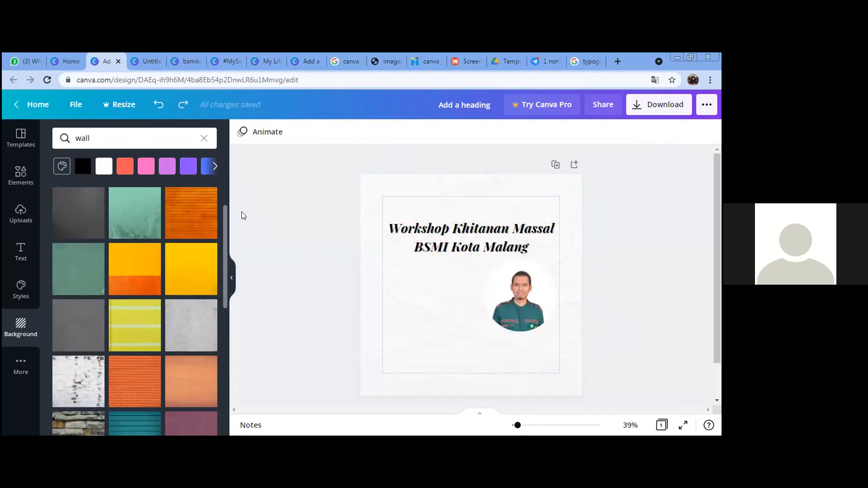
# Step: Add a square shape and stretch it into a thin wide bar under the circular photo
pyautogui.click(28, 267)
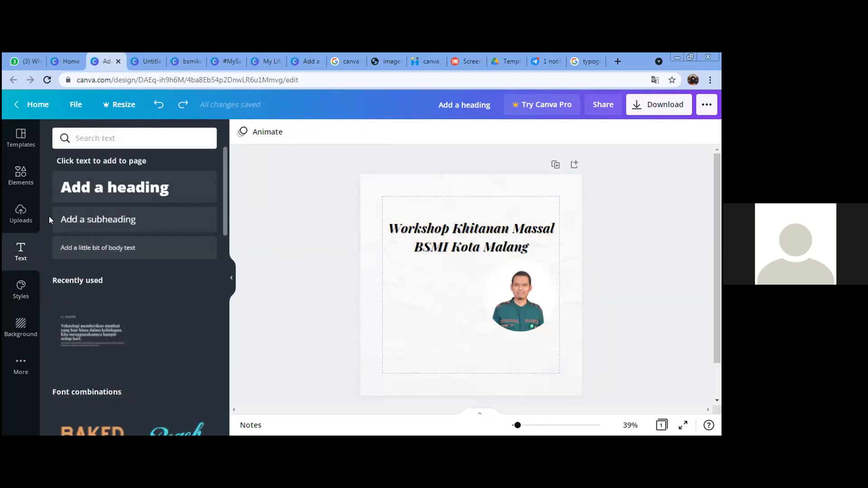
pyautogui.click(30, 180)
pyautogui.scroll(8, 99, 286)
pyautogui.scroll(2, 108, 264)
pyautogui.scroll(-1, 104, 253)
pyautogui.click(107, 258)
pyautogui.click(101, 269)
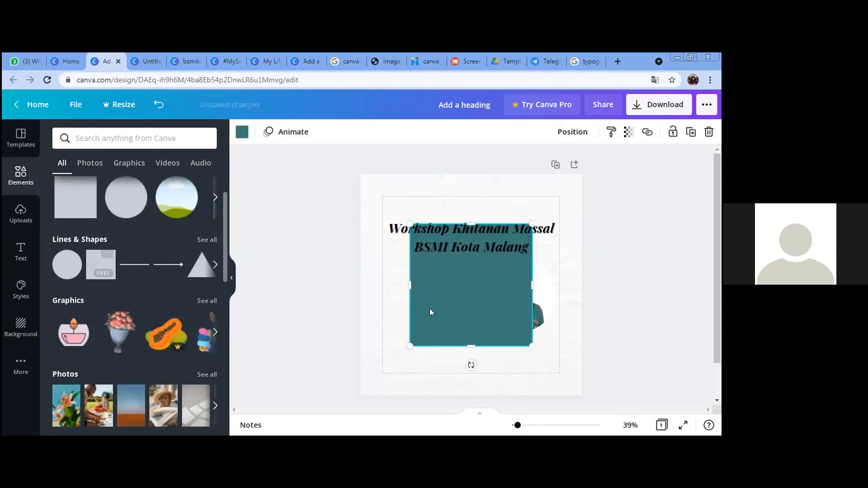
pyautogui.moveTo(471, 224); pyautogui.dragTo(439, 315)
pyautogui.moveTo(506, 323); pyautogui.dragTo(528, 334)
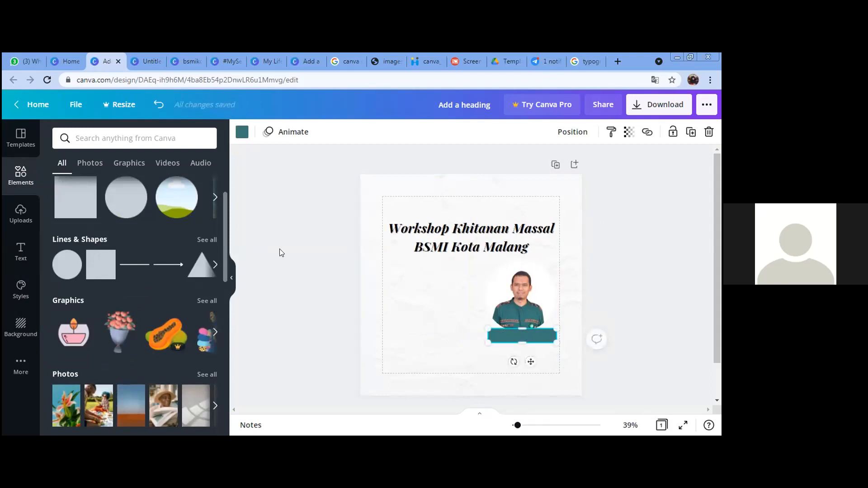
# Step: Colour the bar red using hex code #E70101
pyautogui.click(242, 132)
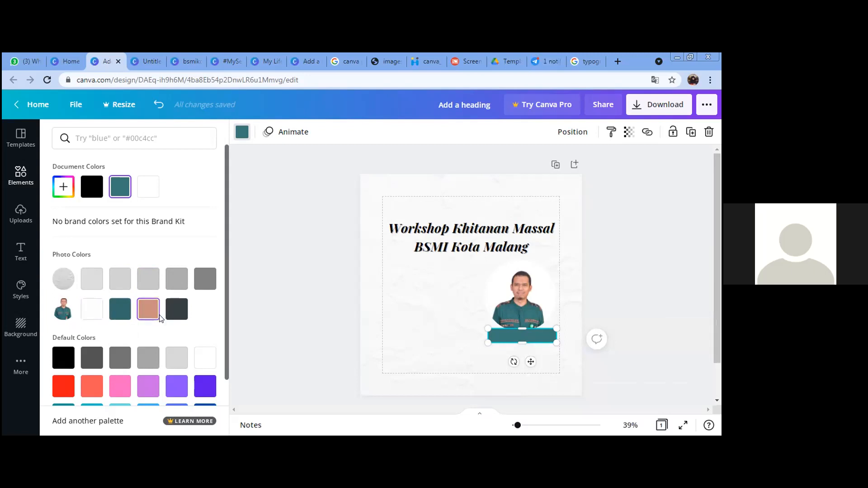
pyautogui.scroll(-2, 173, 343)
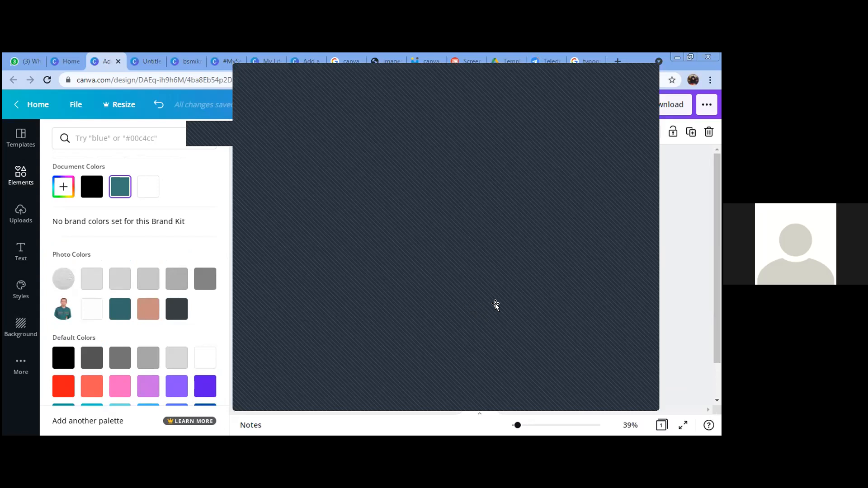
pyautogui.click(90, 135)
pyautogui.write('#E79')
pyautogui.write('101')
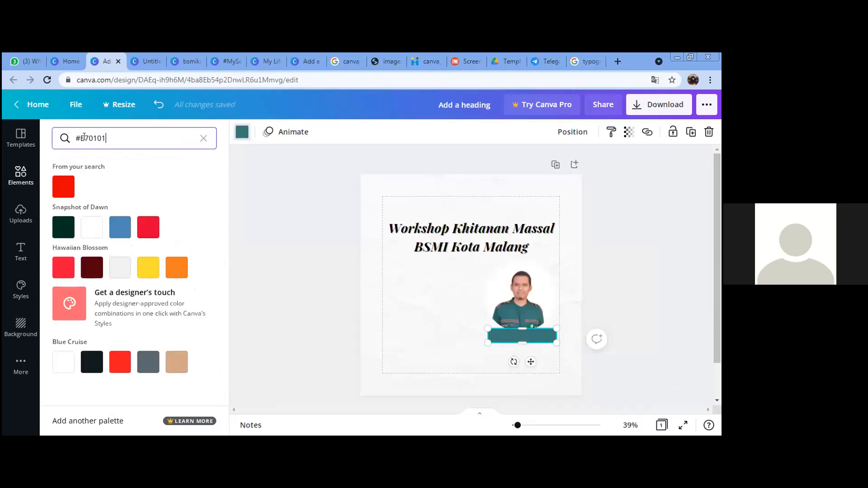
pyautogui.press('Return')
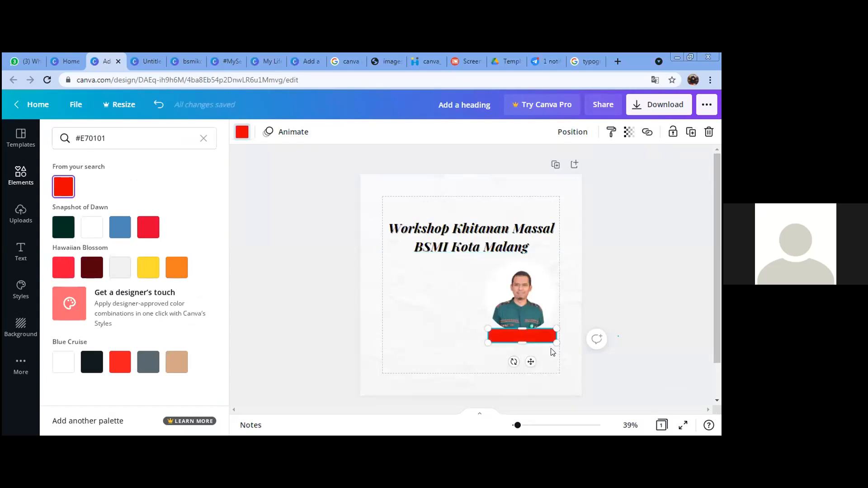
pyautogui.click(545, 364)
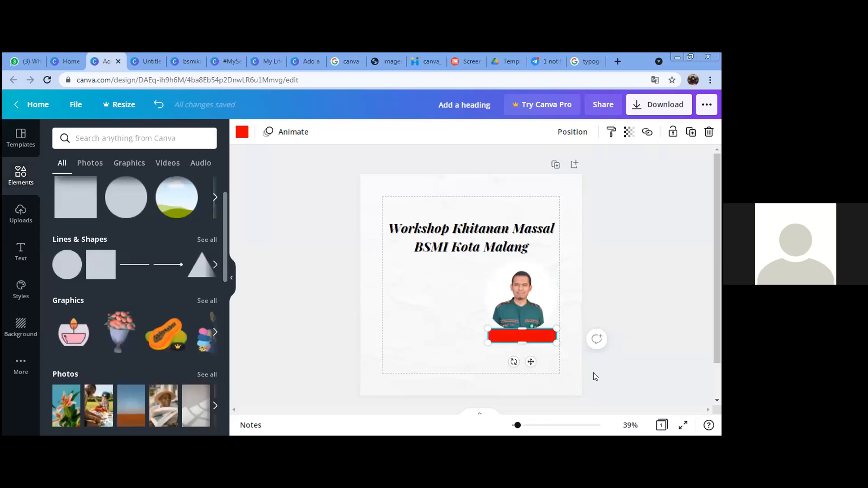
pyautogui.click(594, 376)
pyautogui.click(21, 252)
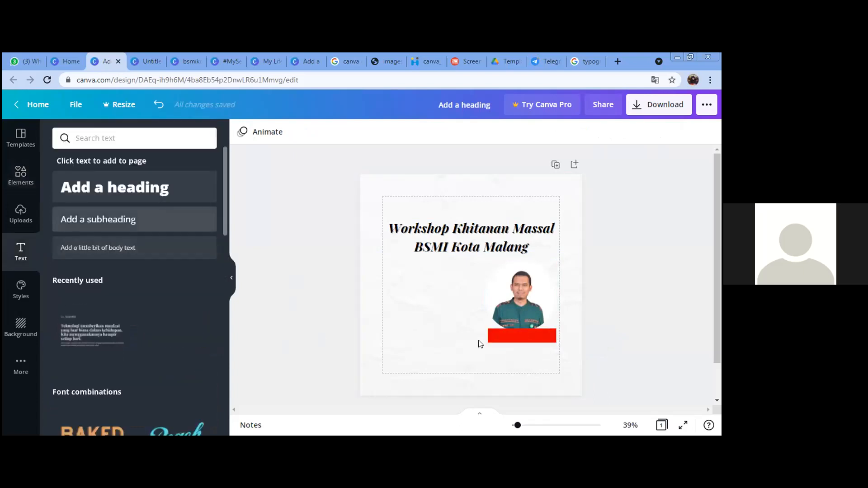
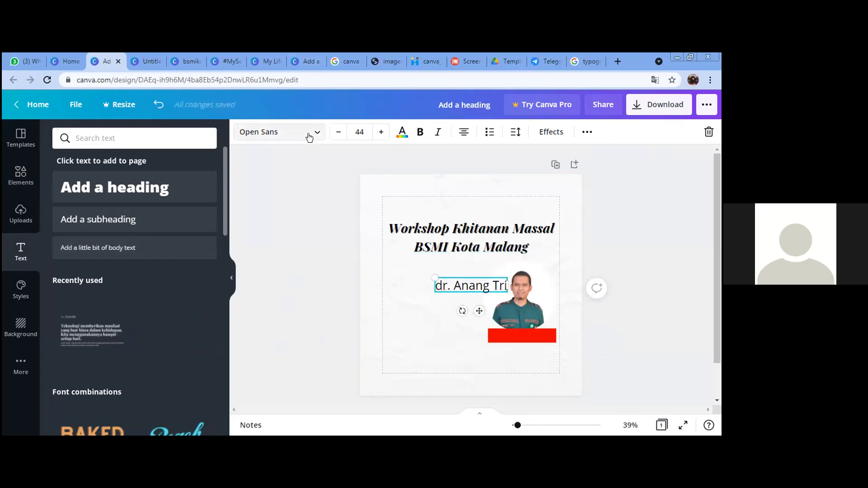
# Step: Enter the speaker's name as new text in Montserrat and make it smaller
pyautogui.click(239, 132)
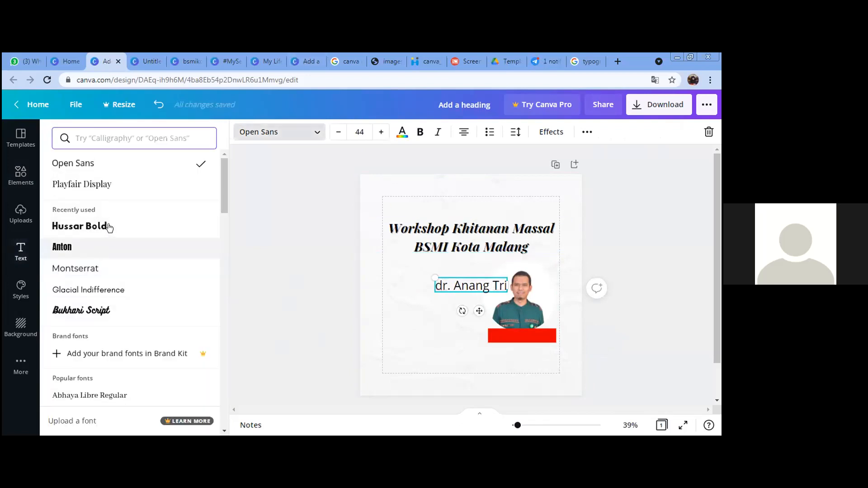
pyautogui.click(121, 270)
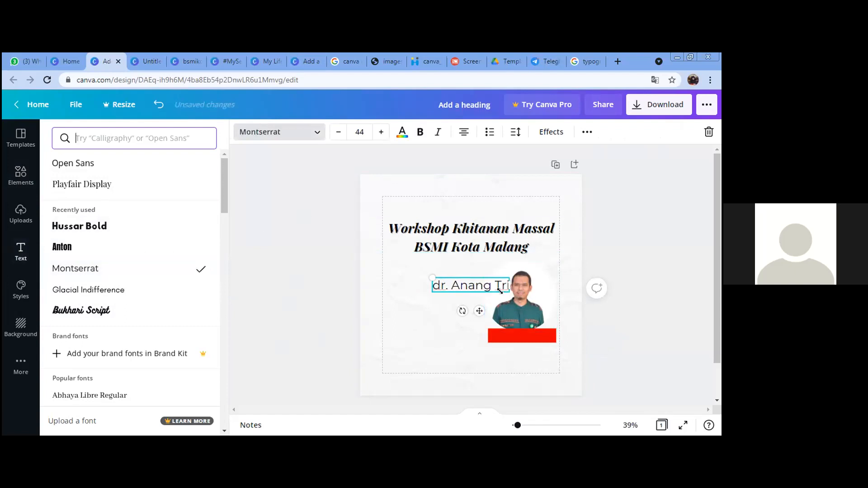
pyautogui.moveTo(510, 292); pyautogui.dragTo(519, 356)
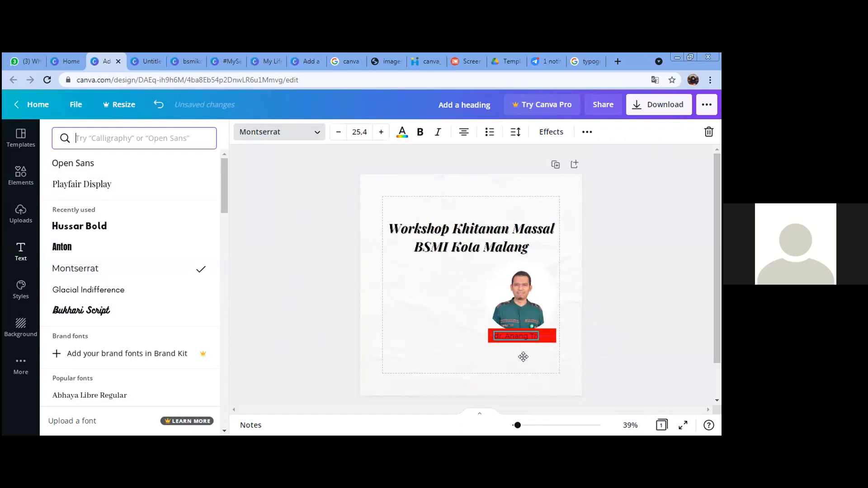
# Step: Turn the name text white and complete the speaker's full name
pyautogui.click(403, 134)
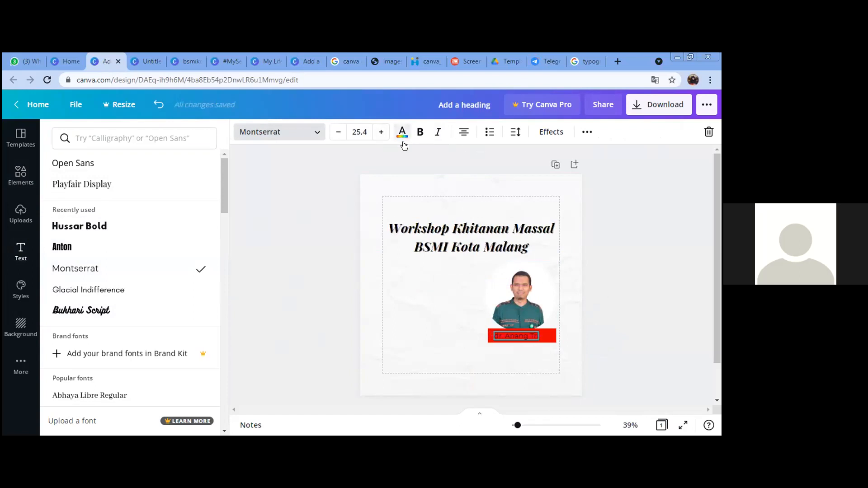
pyautogui.click(149, 190)
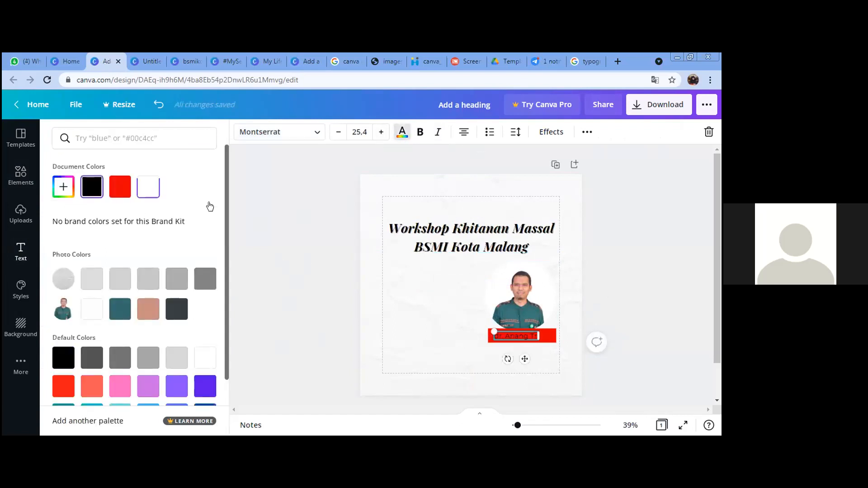
pyautogui.click(635, 325)
pyautogui.moveTo(527, 336); pyautogui.dragTo(534, 334)
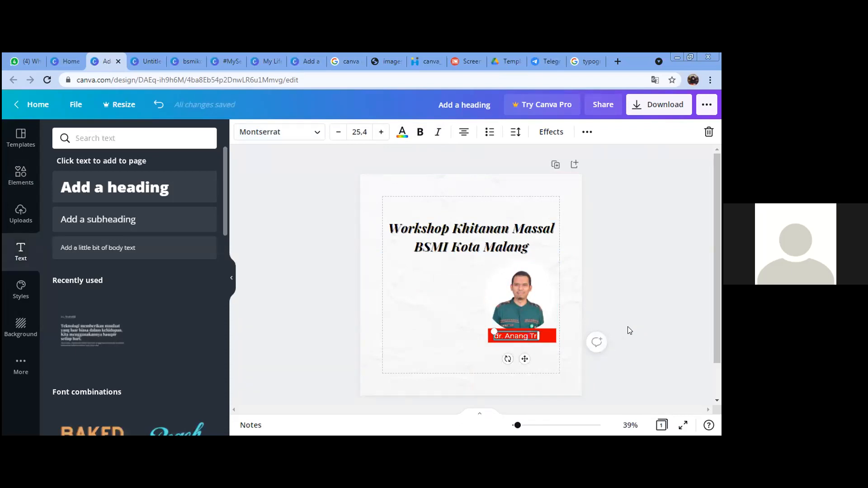
pyautogui.click(588, 351)
# Step: Shrink the name text so it fits inside the red label
pyautogui.click(538, 335)
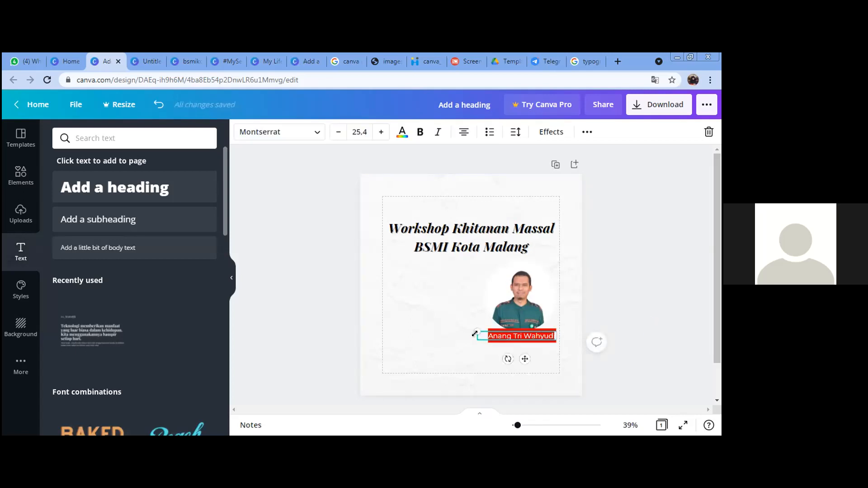
pyautogui.moveTo(489, 336); pyautogui.dragTo(492, 337)
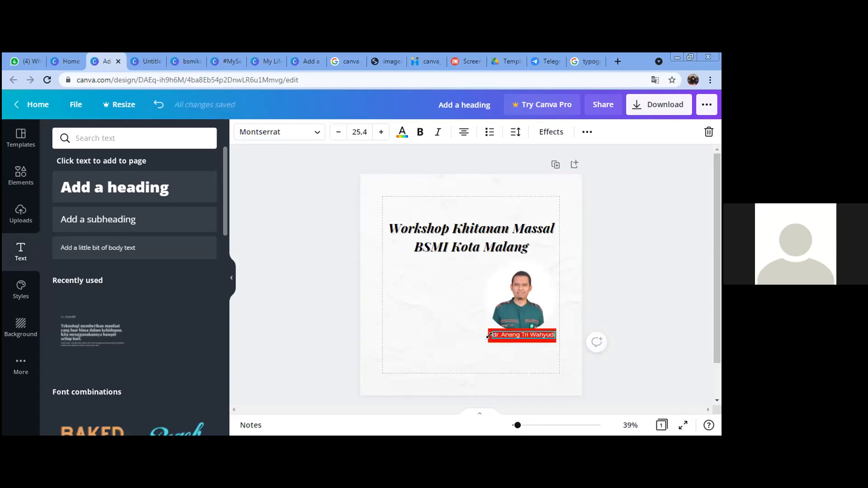
pyautogui.click(659, 354)
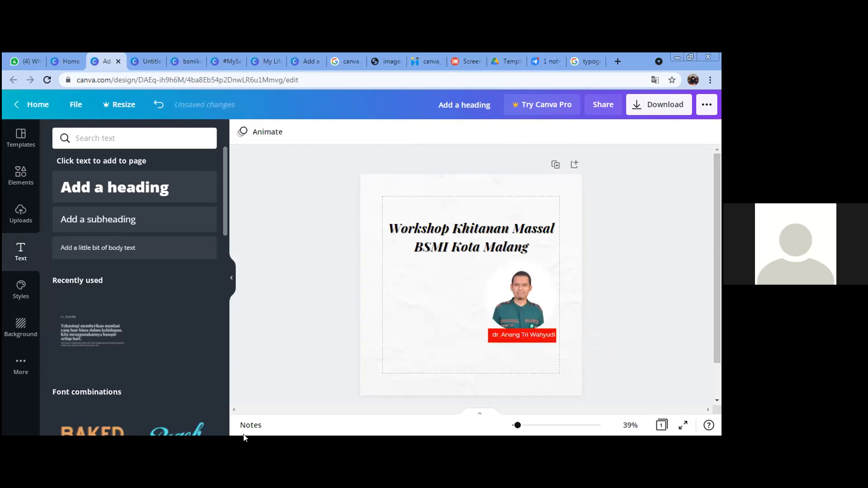
pyautogui.click(501, 334)
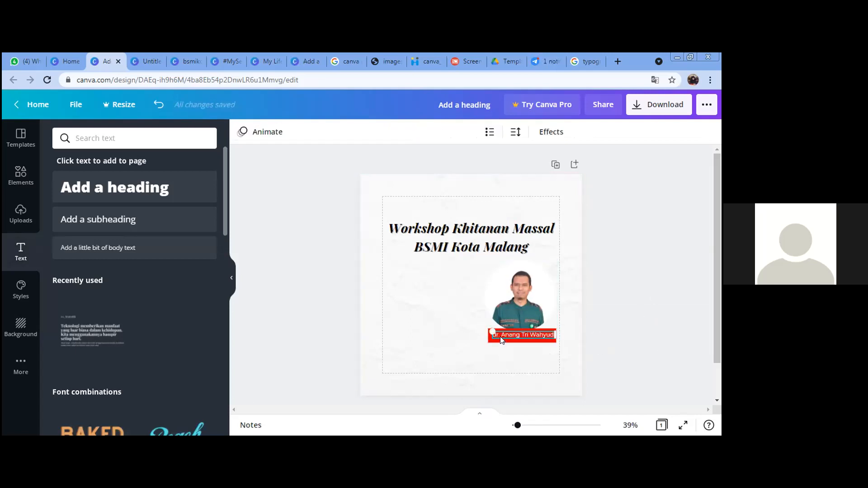
pyautogui.click(690, 284)
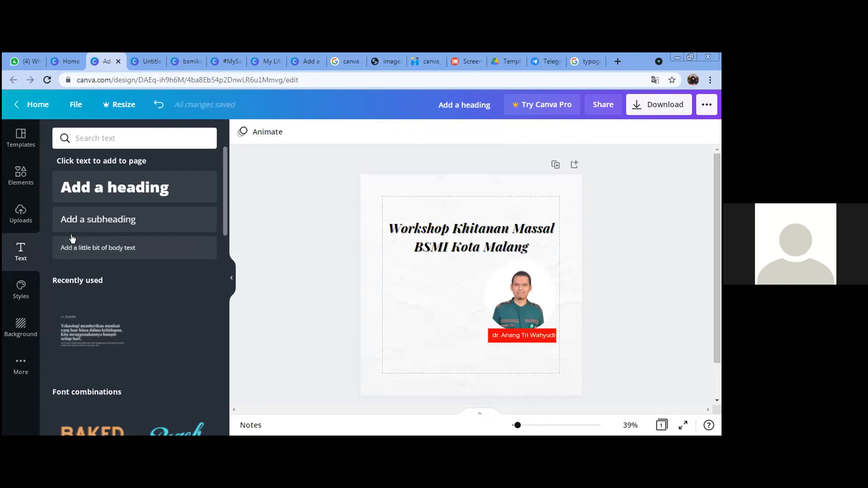
pyautogui.click(91, 227)
# Step: Type 'Pemateri' in Montserrat, shrink it and place it just left of the red name label
pyautogui.write('Pemateri')
pyautogui.hotkey('ctrl', 'a')
pyautogui.click(297, 133)
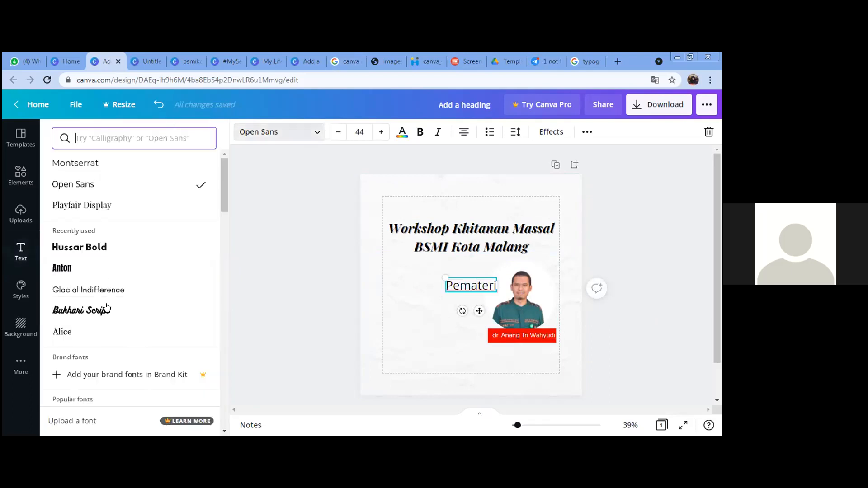
pyautogui.click(58, 163)
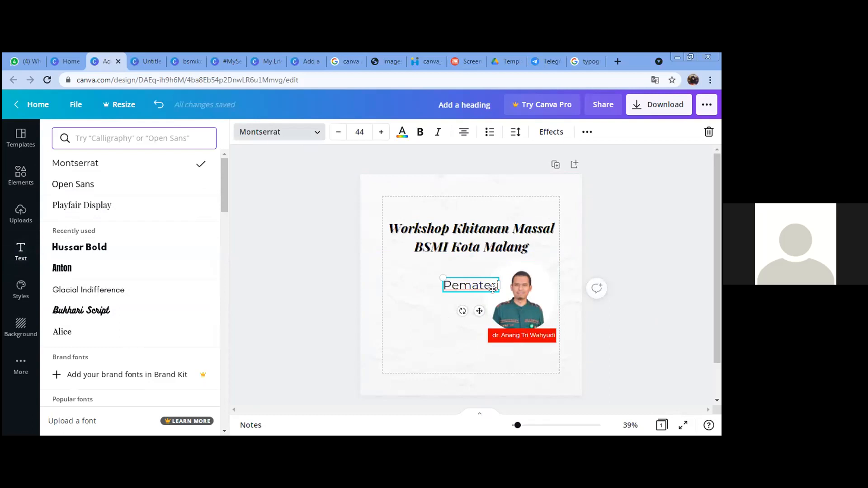
pyautogui.moveTo(499, 292); pyautogui.dragTo(478, 297)
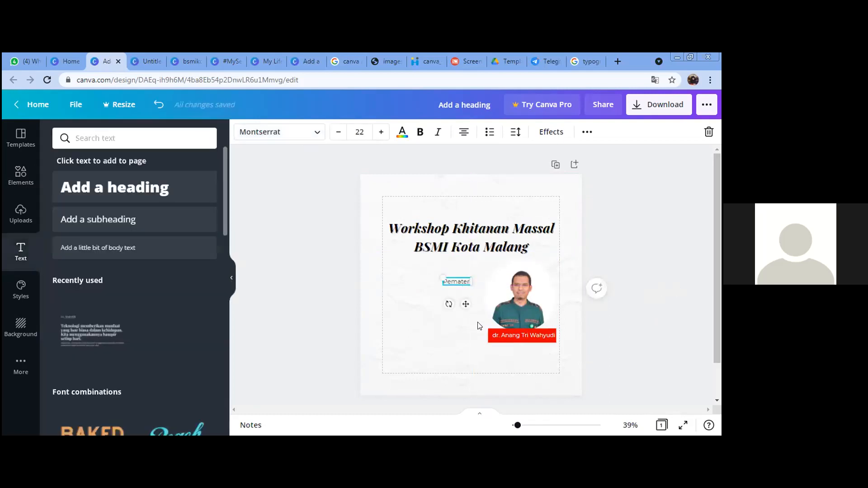
pyautogui.click(479, 325)
pyautogui.moveTo(457, 281); pyautogui.dragTo(484, 324)
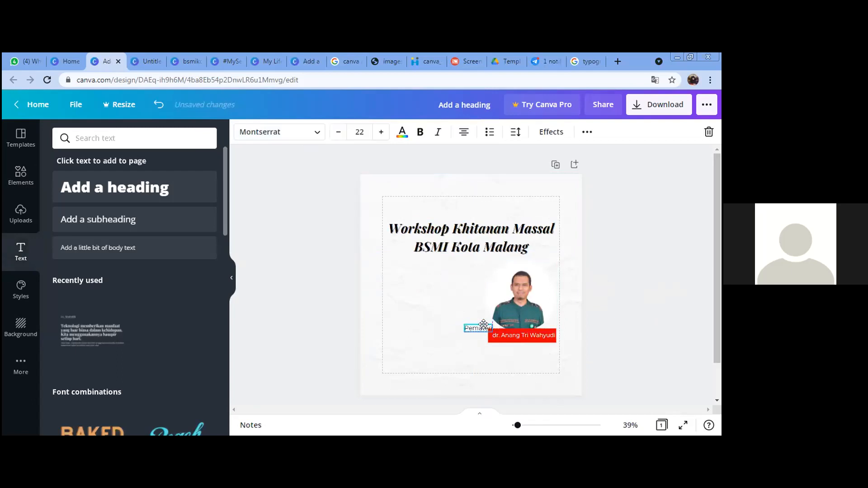
pyautogui.click(625, 302)
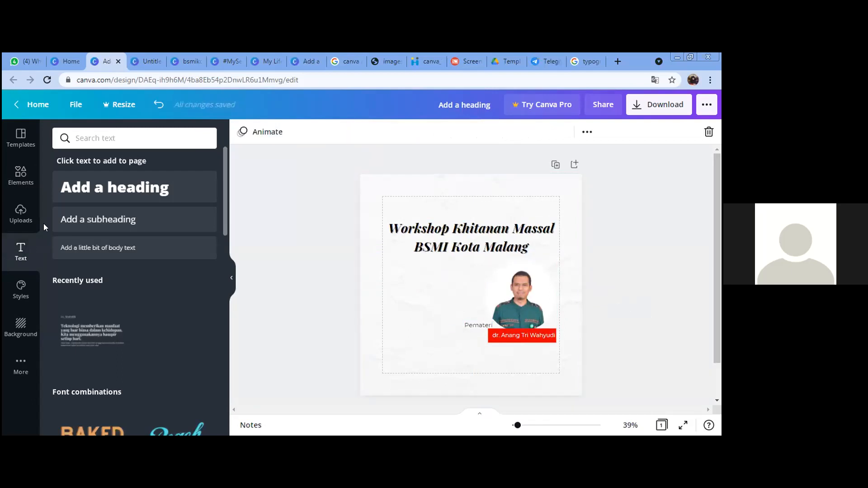
pyautogui.click(124, 226)
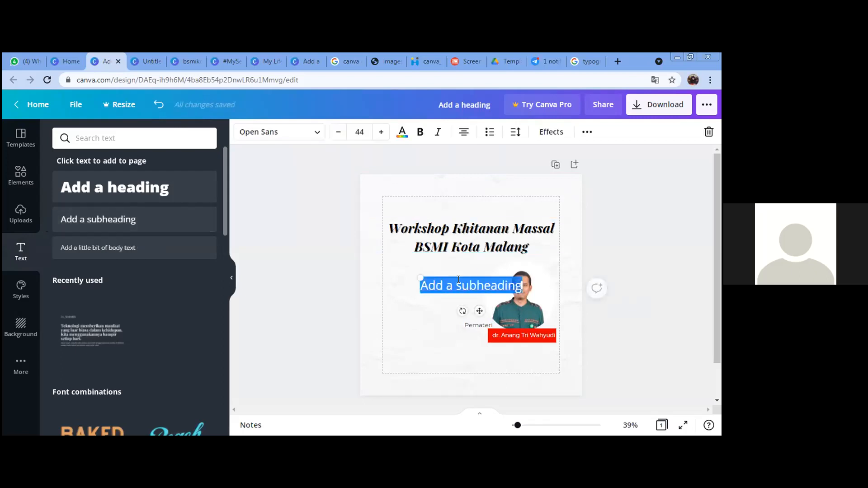
# Step: Replace the placeholder with 'Ahad, 26 September 2021' in small Montserrat against the left margin
pyautogui.click(459, 279)
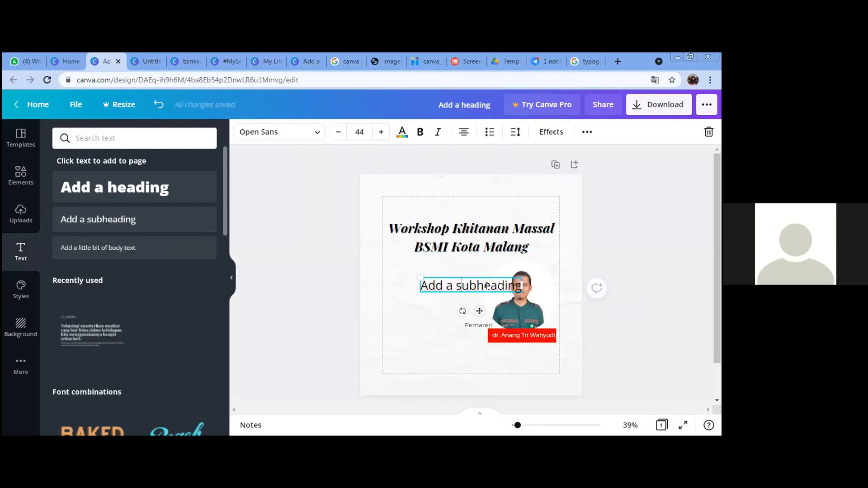
pyautogui.doubleClick(487, 286)
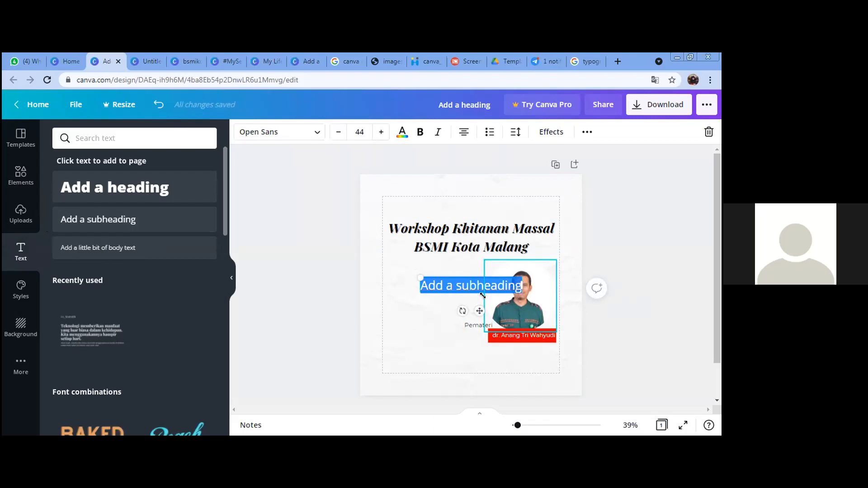
pyautogui.write('Ahad, 26')
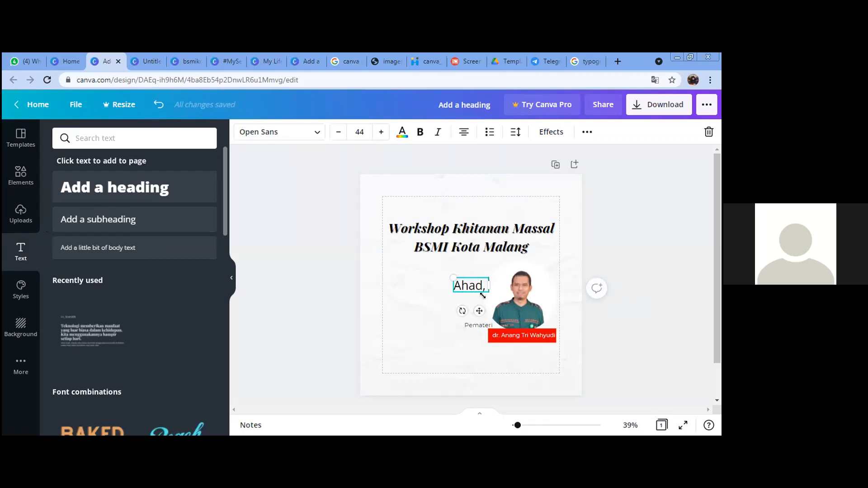
pyautogui.write(' Septembe')
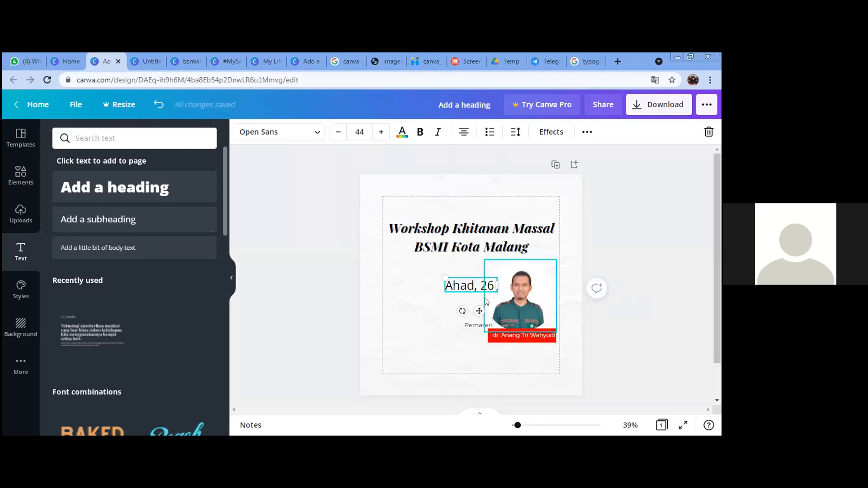
pyautogui.write('r 2021')
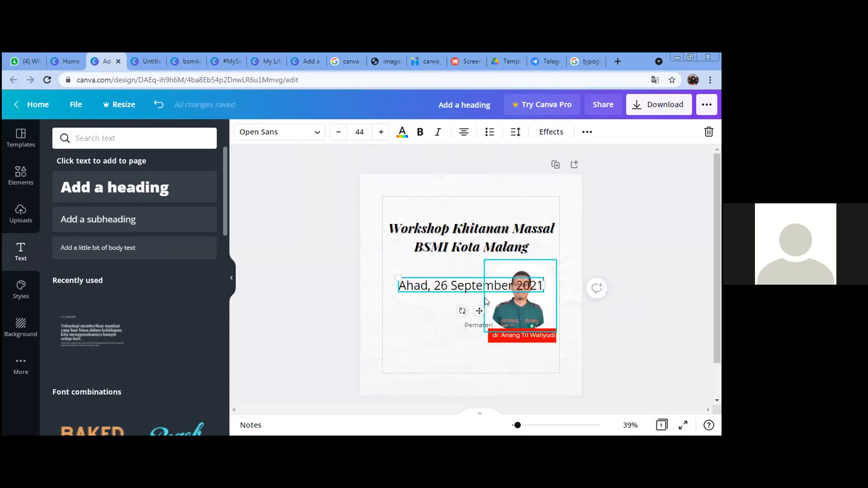
pyautogui.hotkey('ctrl', 'a')
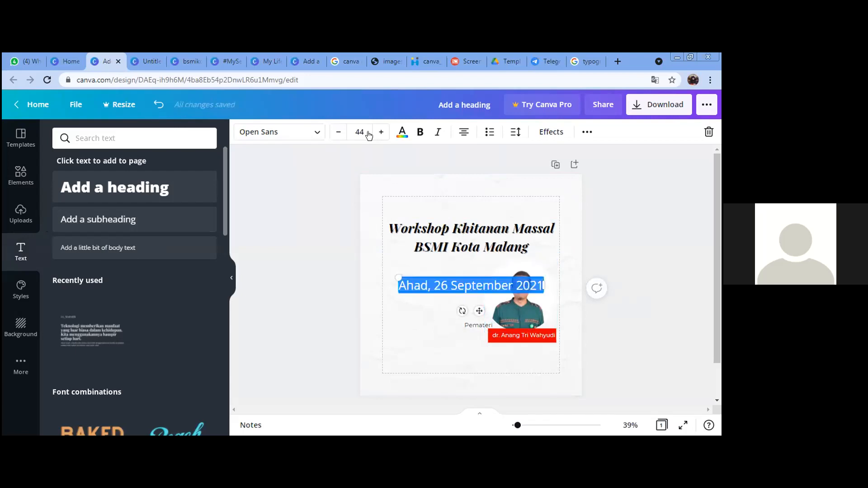
pyautogui.click(312, 138)
pyautogui.click(45, 165)
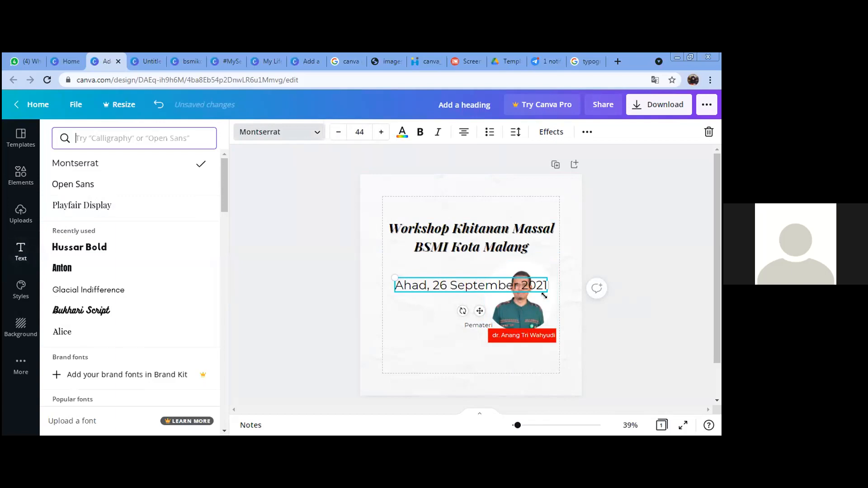
pyautogui.moveTo(541, 291); pyautogui.dragTo(485, 287)
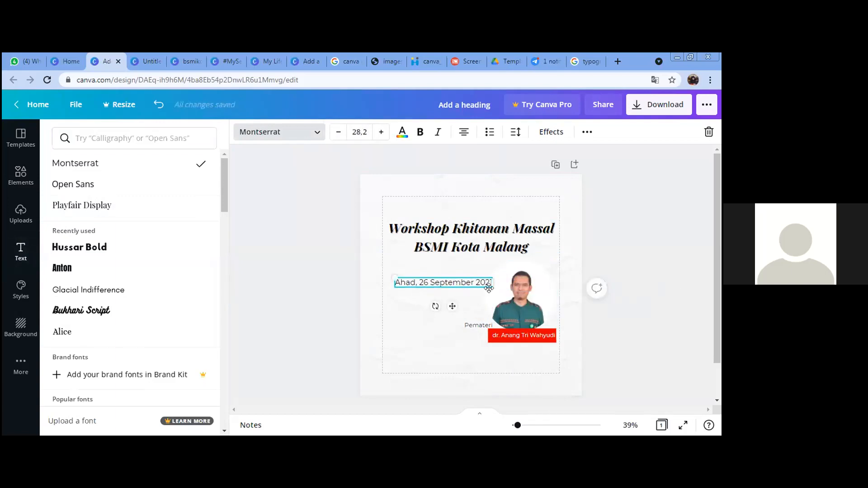
pyautogui.click(414, 297)
pyautogui.moveTo(404, 277)
pyautogui.mouseDown()
pyautogui.moveTo(388, 277)
pyautogui.moveTo(408, 276)
pyautogui.mouseUp()
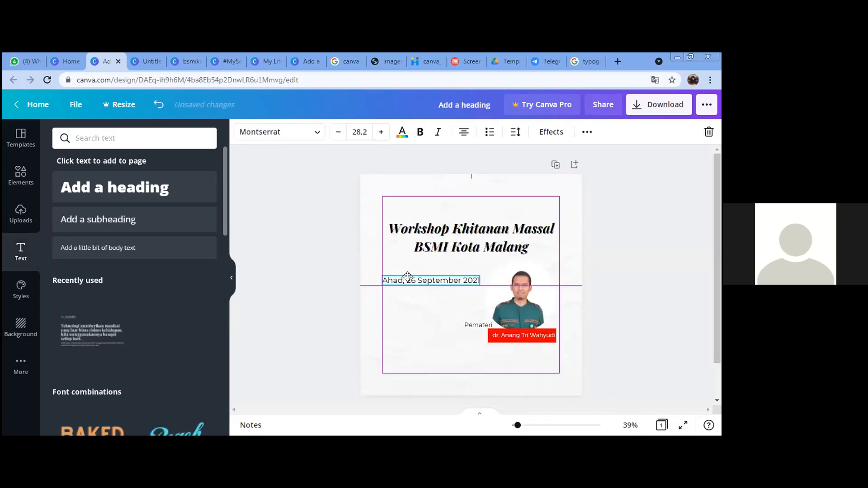
pyautogui.moveTo(305, 271); pyautogui.dragTo(305, 271)
pyautogui.click(307, 302)
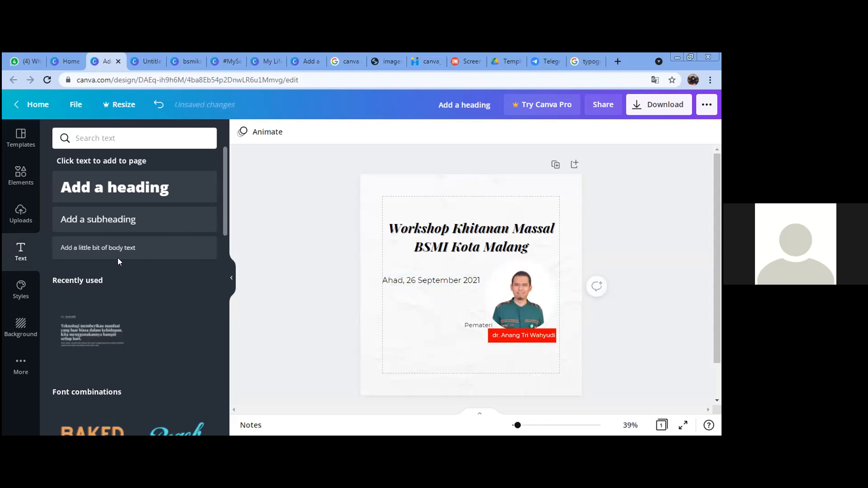
pyautogui.click(102, 220)
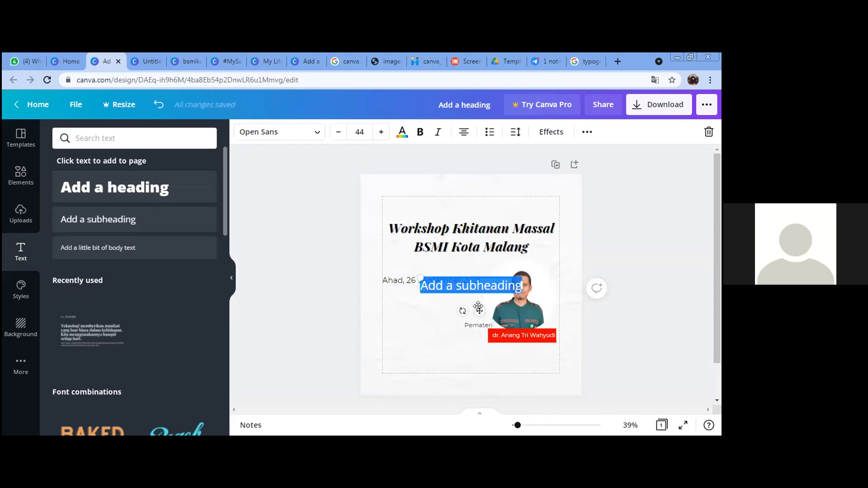
# Step: Type 'Pukul 08.00 - 10.00' in Montserrat, sized to the date and placed beneath it
pyautogui.write('Pukul 08.00 - 10.00')
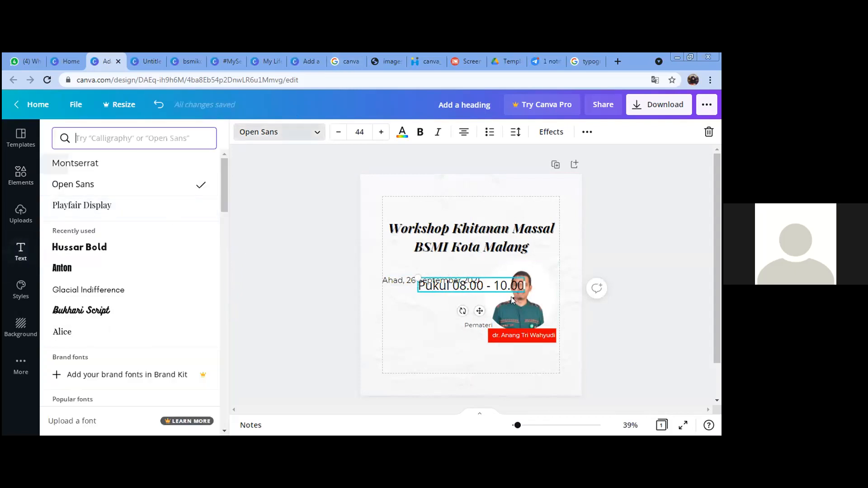
pyautogui.click(75, 163)
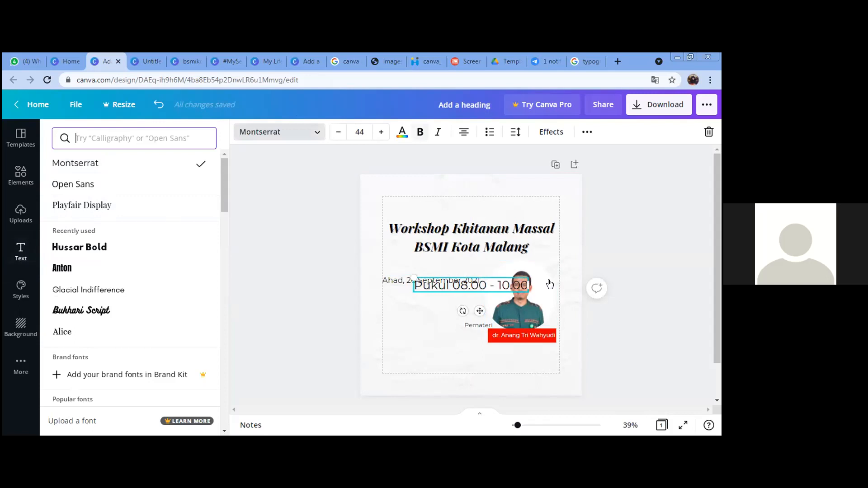
pyautogui.click(621, 301)
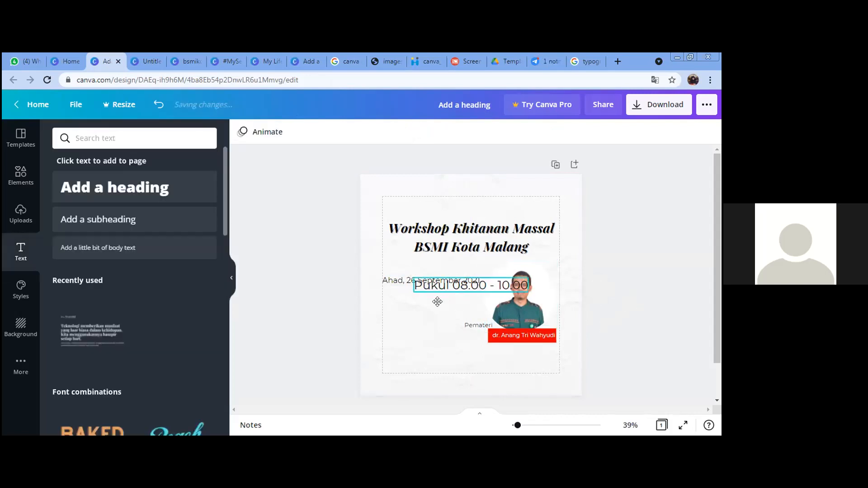
pyautogui.moveTo(437, 302); pyautogui.dragTo(406, 312)
pyautogui.moveTo(485, 300); pyautogui.dragTo(445, 293)
pyautogui.click(671, 291)
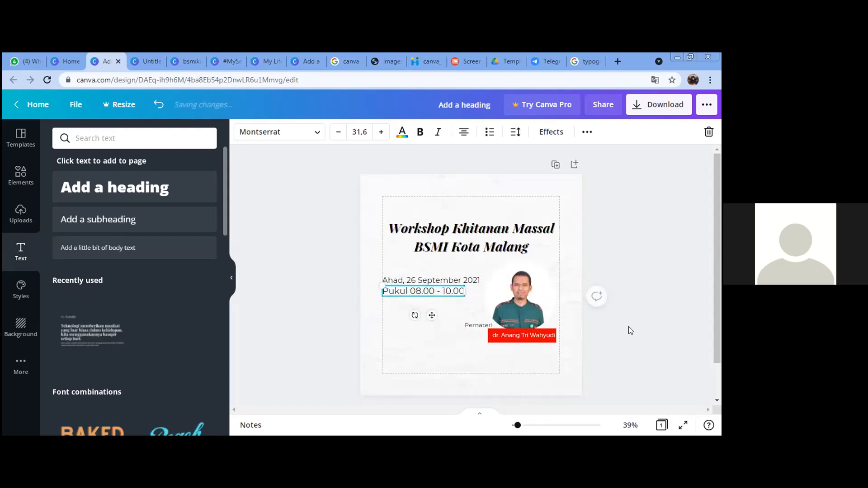
pyautogui.click(663, 310)
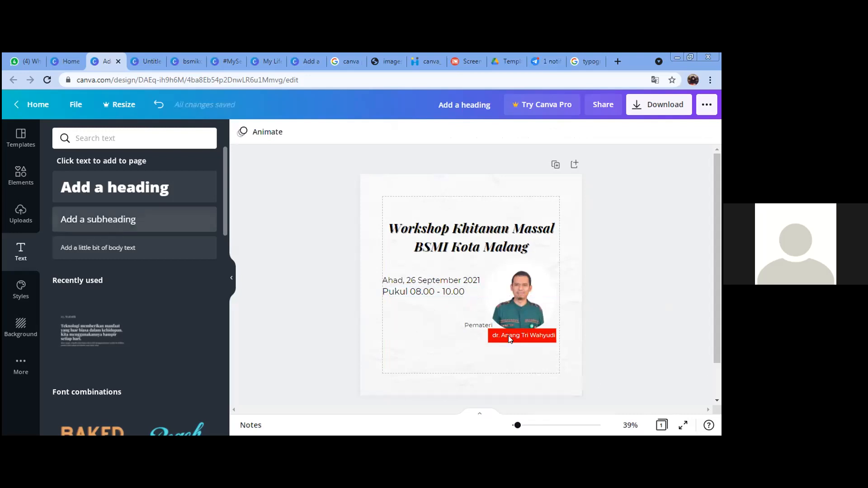
# Step: Add a small 'Daftar sekarang juga' line left-aligned below the time line
pyautogui.click(95, 225)
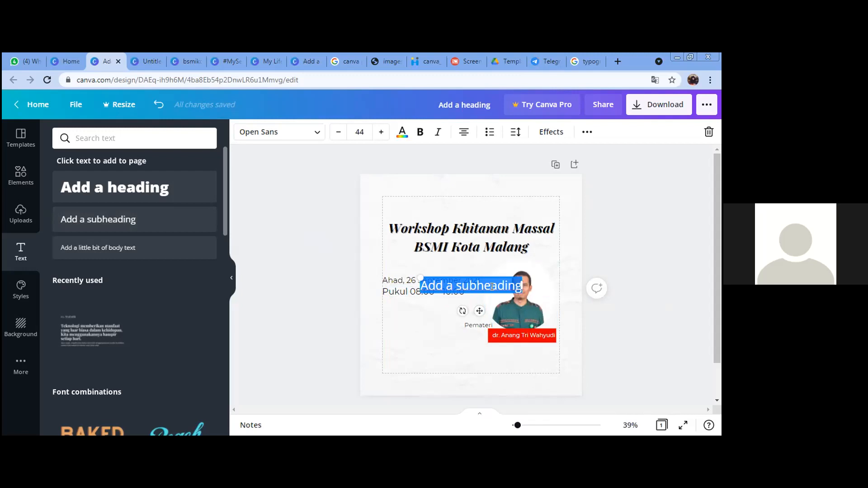
pyautogui.write('Daftar')
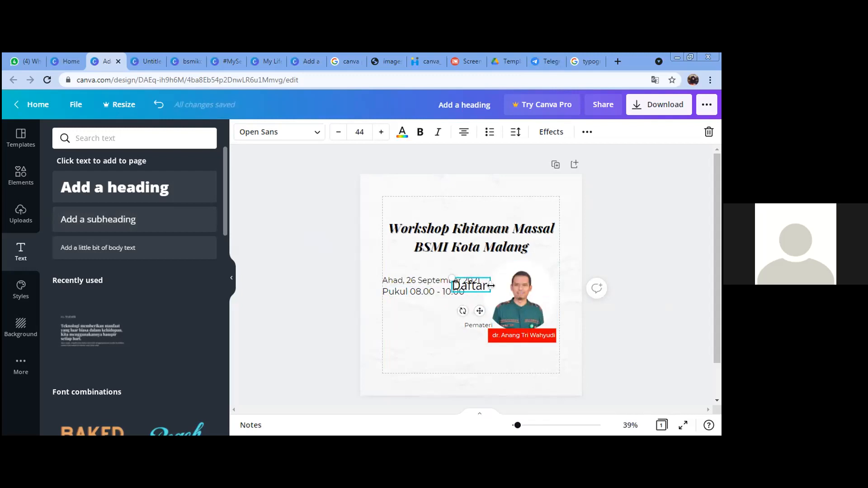
pyautogui.write(' sekarang')
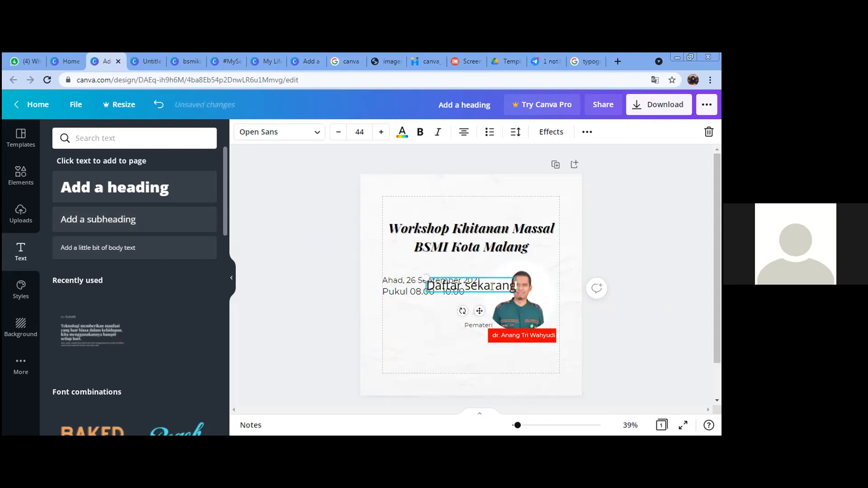
pyautogui.write(' juga')
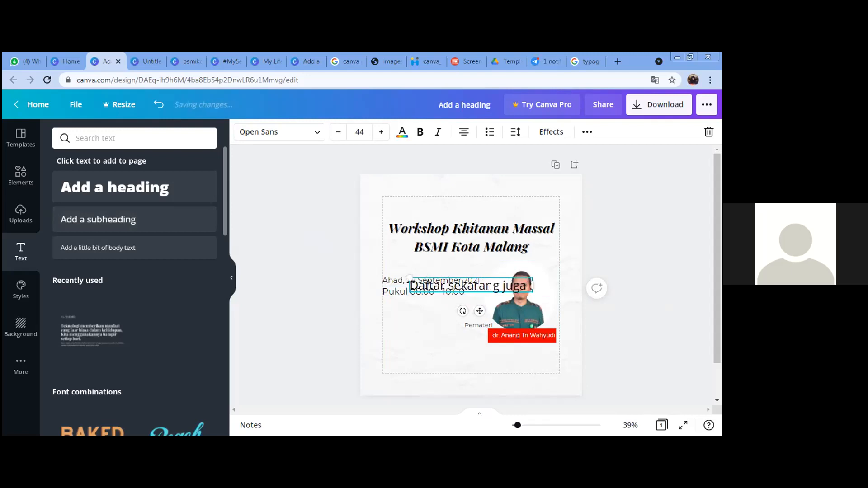
pyautogui.click(714, 281)
pyautogui.moveTo(484, 289); pyautogui.dragTo(446, 310)
pyautogui.click(578, 301)
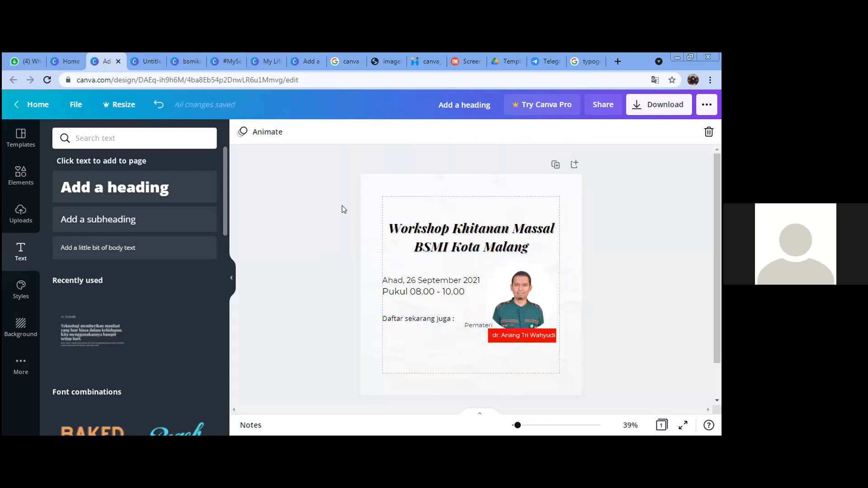
pyautogui.click(109, 220)
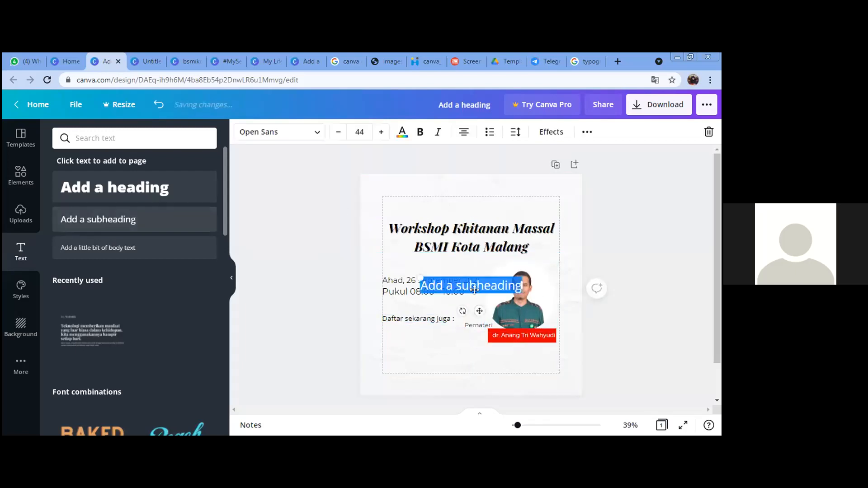
# Step: Type 'Nama_Divisi BSMI' plus a contact phone line, placed bottom-left and left-aligned
pyautogui.write('Nama')
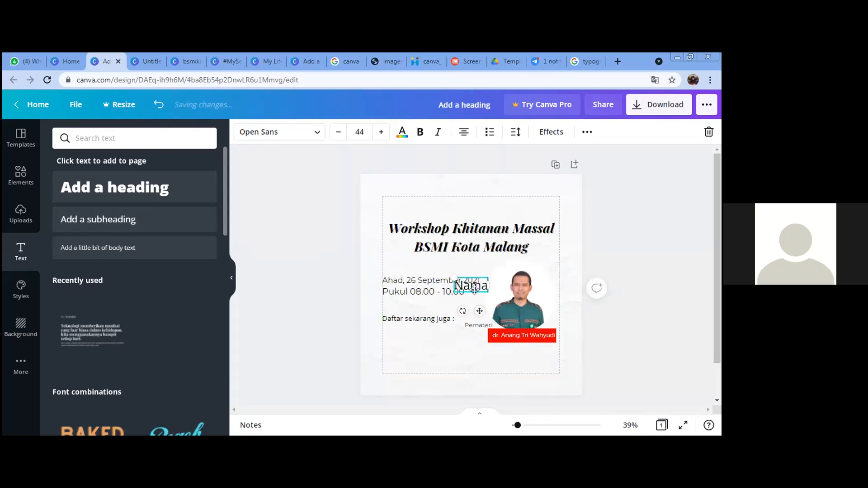
pyautogui.write(' DivisiBS')
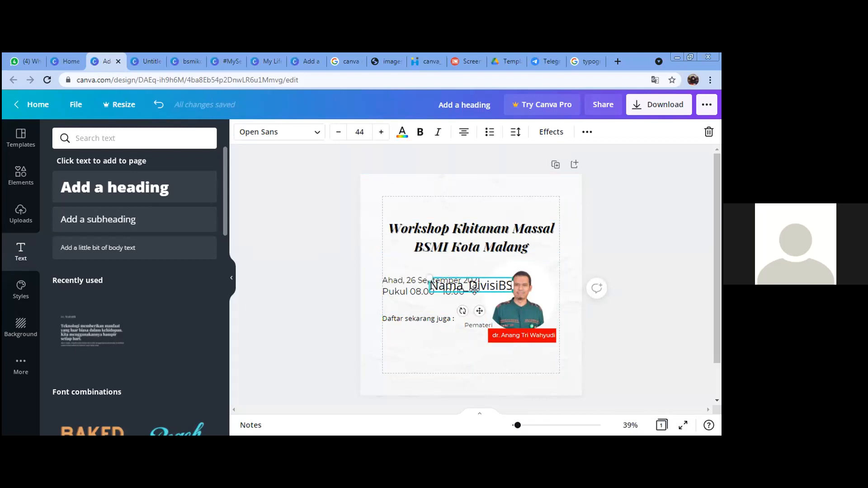
pyautogui.press('BackSpace')
pyautogui.write('BSMI')
pyautogui.press('Return')
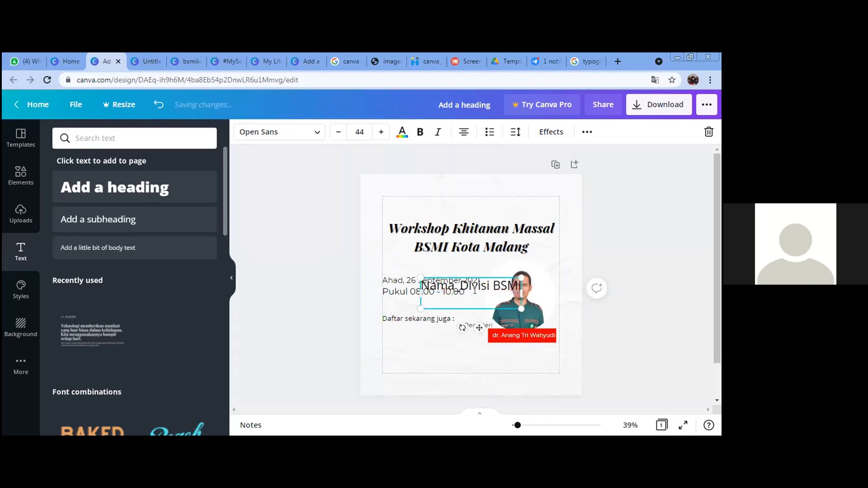
pyautogui.write('Kirim ke ')
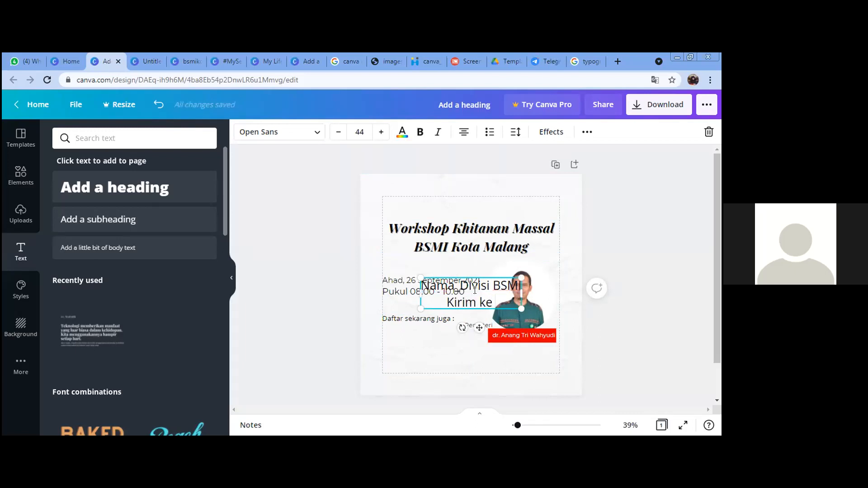
pyautogui.write('Uci 0')
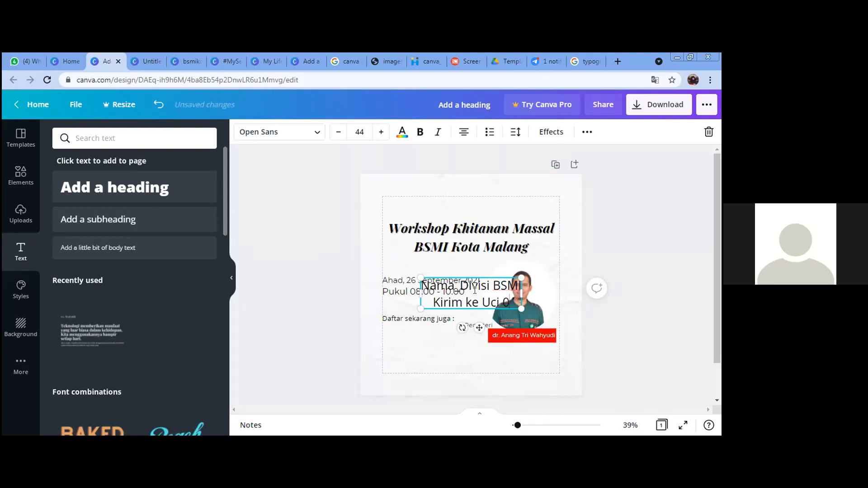
pyautogui.write('896')
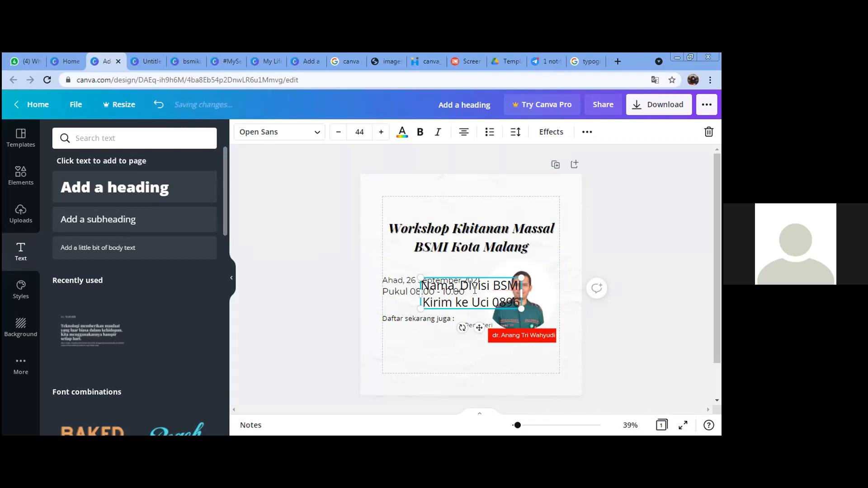
pyautogui.write('85480xx')
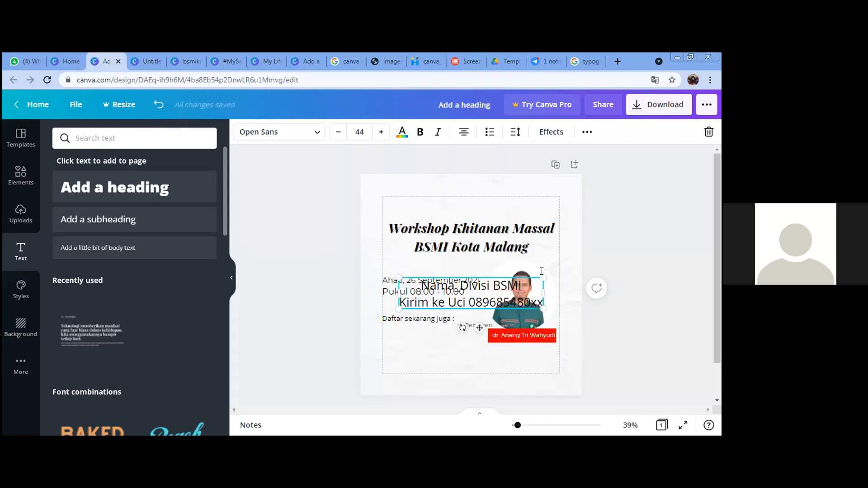
pyautogui.write('x')
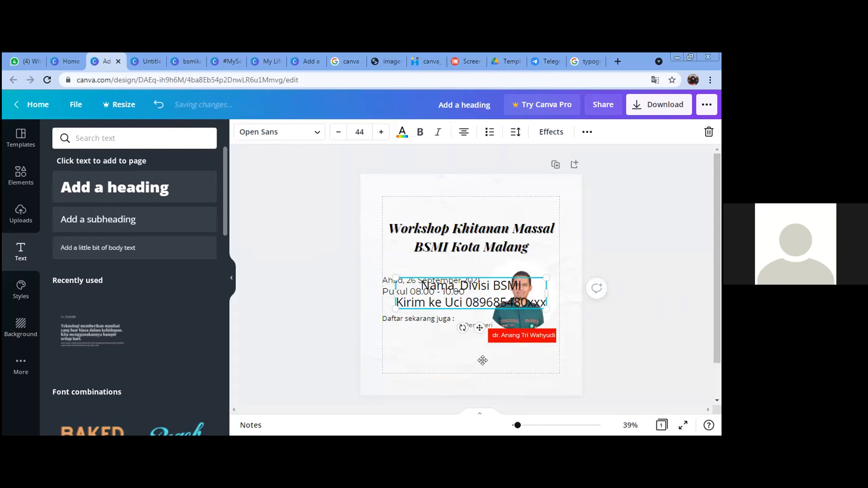
pyautogui.moveTo(497, 300); pyautogui.dragTo(483, 362)
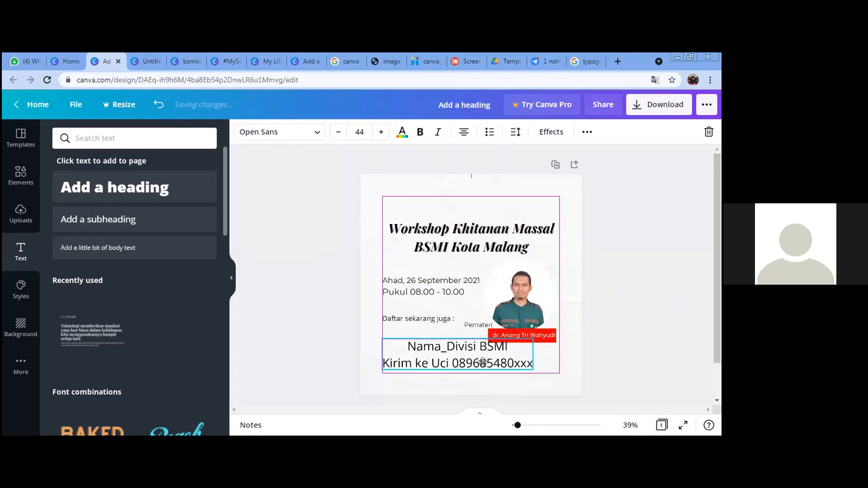
pyautogui.click(464, 134)
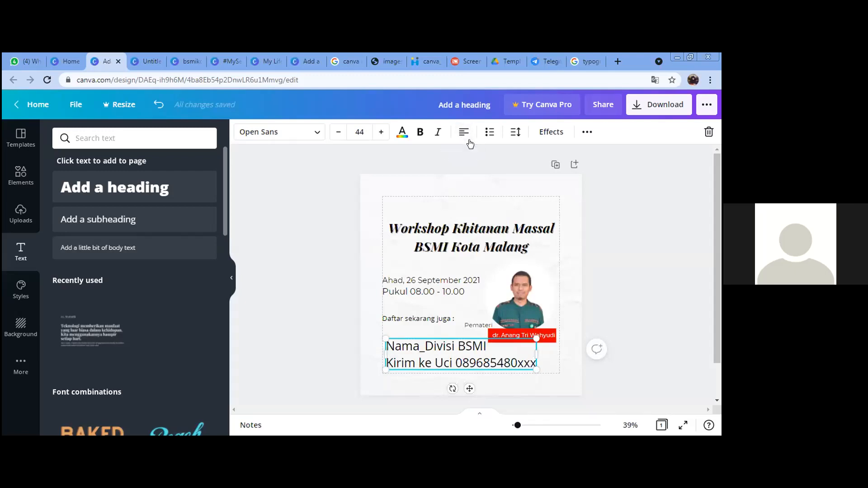
# Step: Test the note's letter spacing, reset it to 0, and slightly tighten line spacing
pyautogui.click(515, 133)
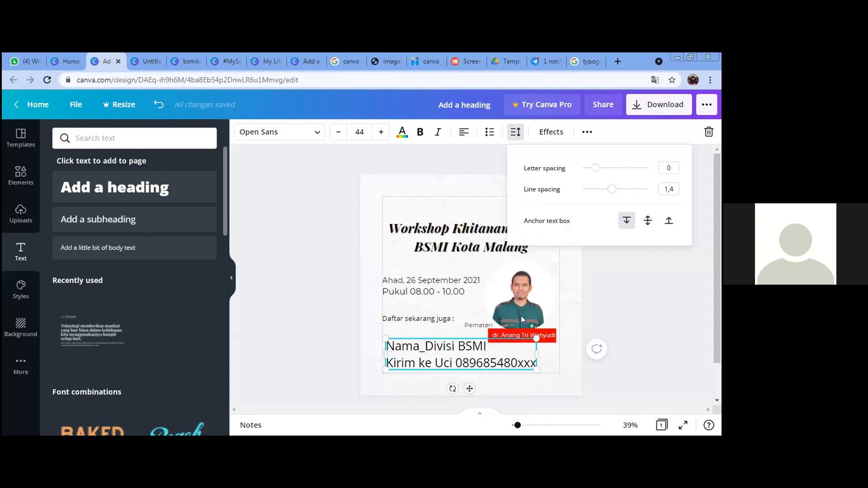
pyautogui.click(596, 169)
pyautogui.moveTo(607, 174); pyautogui.dragTo(599, 173)
pyautogui.click(597, 172)
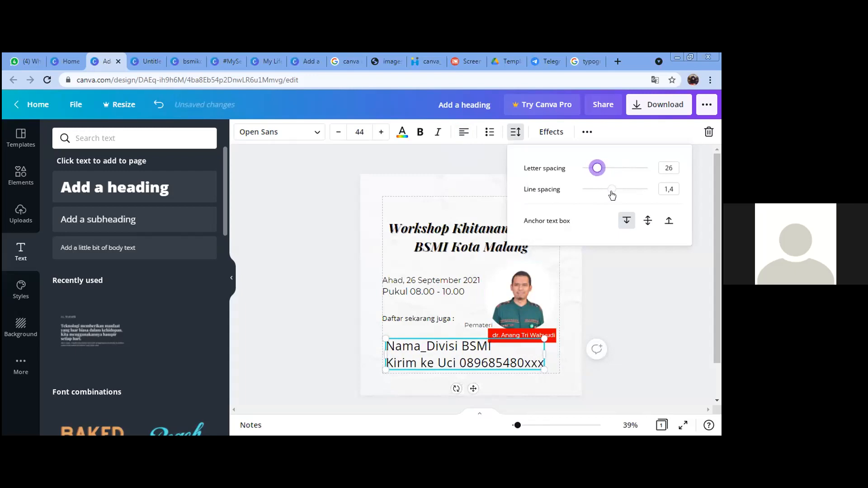
pyautogui.moveTo(603, 191)
pyautogui.mouseDown()
pyautogui.moveTo(596, 189)
pyautogui.moveTo(612, 191)
pyautogui.mouseUp()
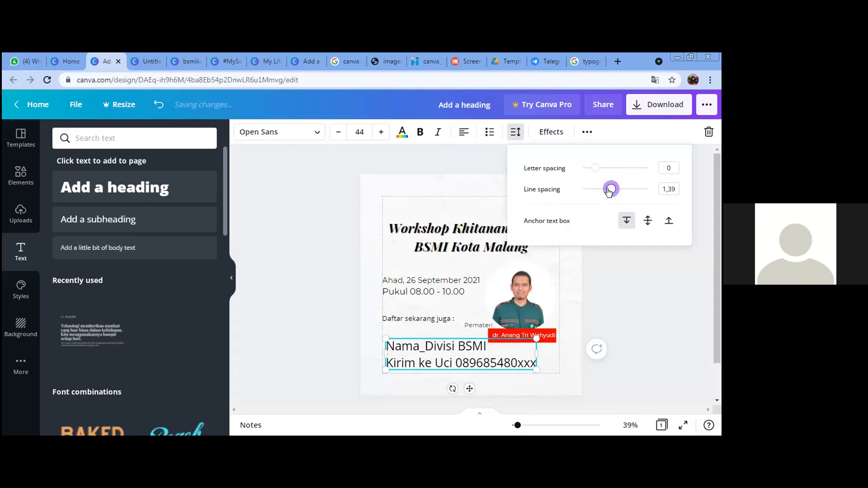
pyautogui.click(563, 376)
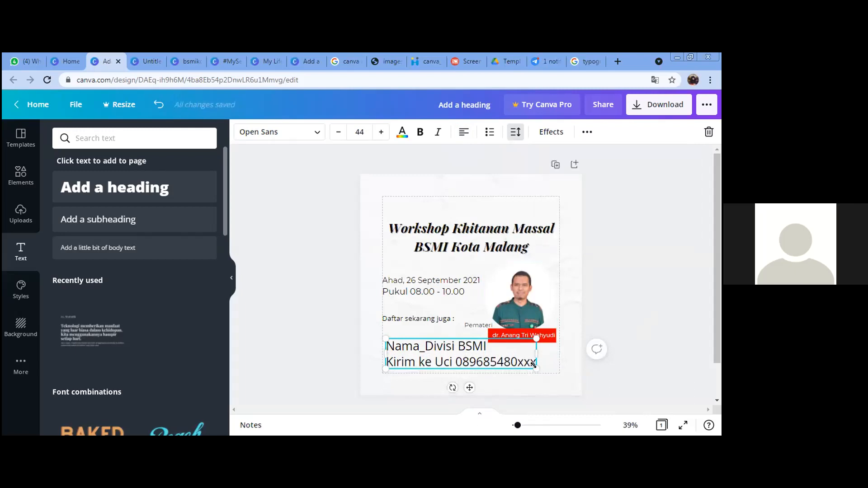
# Step: Scale the note down to size 24 and move it under 'Daftar sekarang juga :'
pyautogui.moveTo(531, 363); pyautogui.dragTo(478, 345)
pyautogui.moveTo(681, 322); pyautogui.dragTo(544, 344)
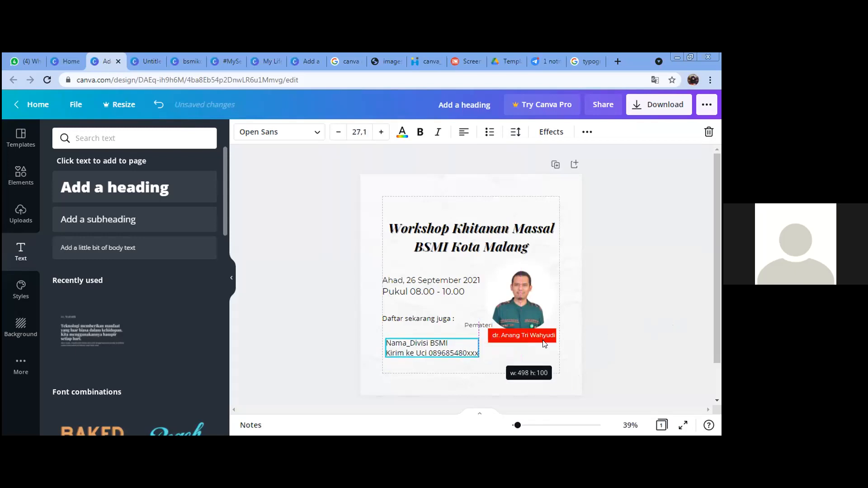
pyautogui.moveTo(436, 349); pyautogui.dragTo(464, 337)
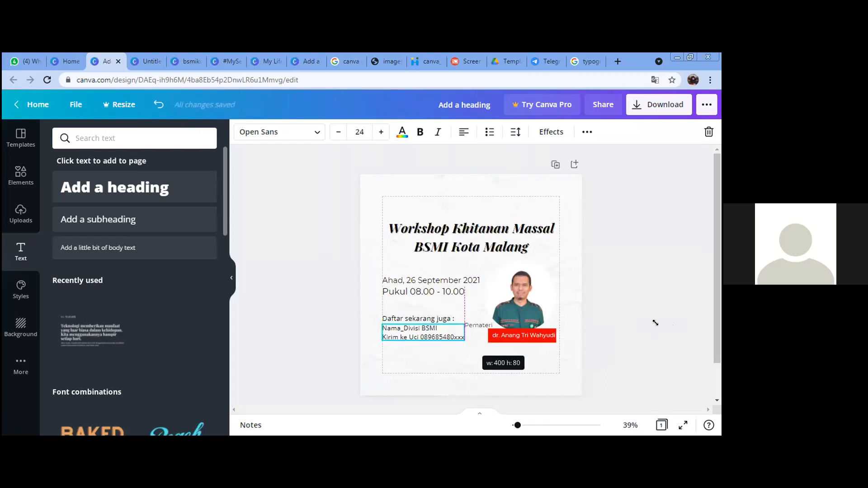
pyautogui.click(602, 317)
pyautogui.click(82, 229)
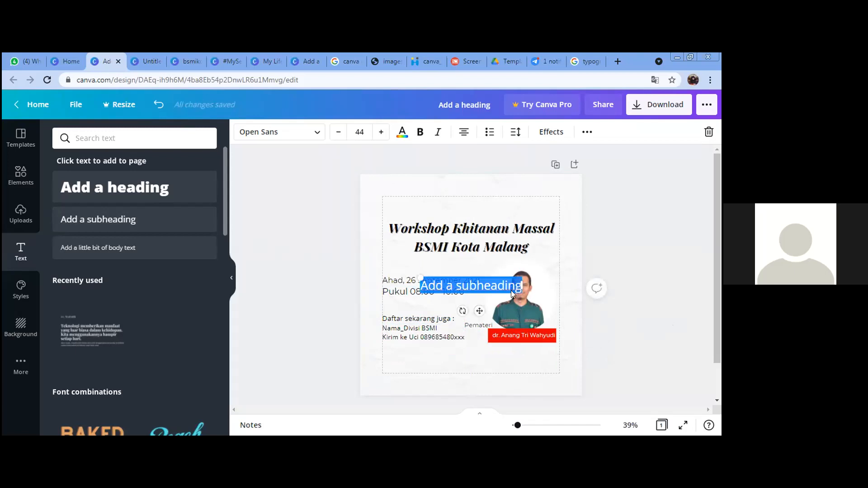
pyautogui.write('GRATIS')
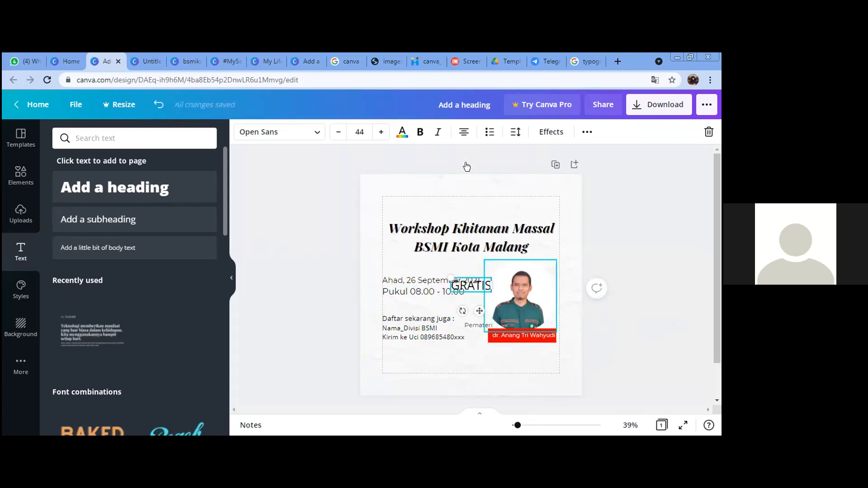
pyautogui.hotkey('ctrl', 'a')
pyautogui.hotkey('ctrl', 'b')
pyautogui.hotkey('ctrl', 'i')
pyautogui.click(429, 301)
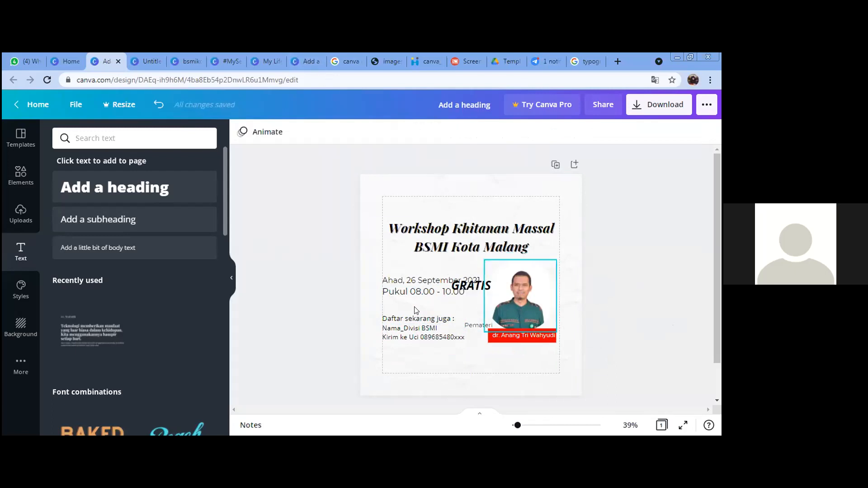
pyautogui.moveTo(466, 282); pyautogui.dragTo(396, 303)
pyautogui.click(631, 316)
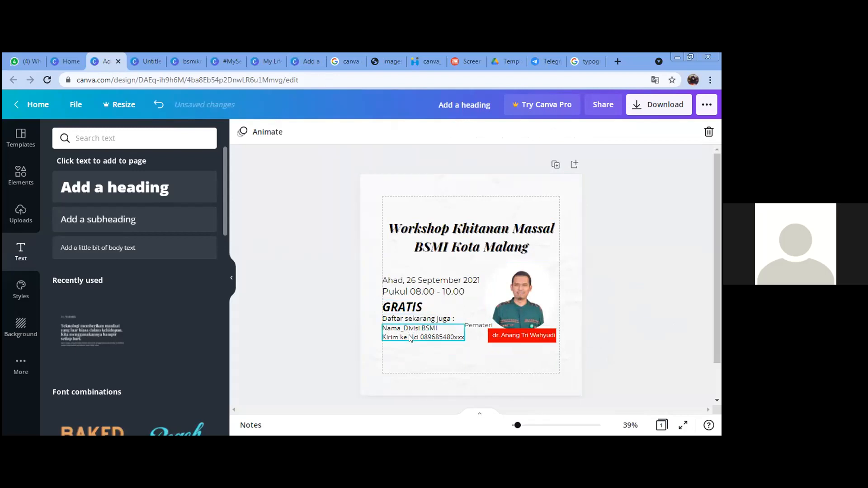
pyautogui.moveTo(411, 343); pyautogui.dragTo(405, 327)
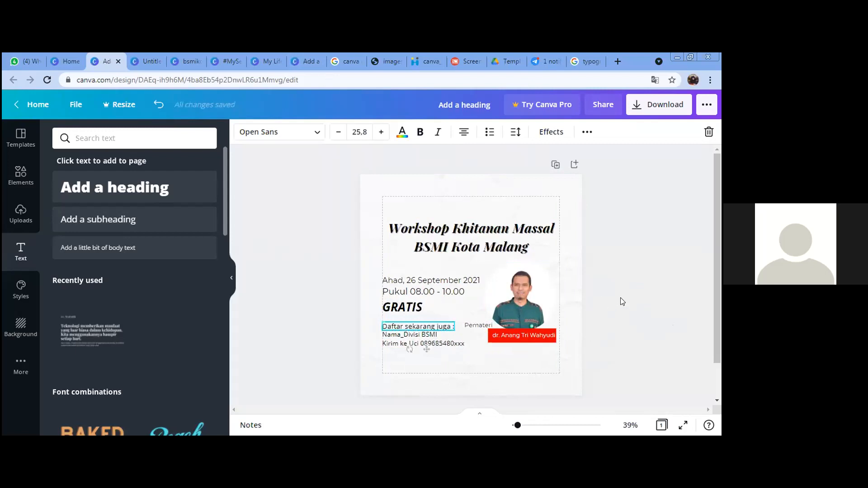
pyautogui.click(594, 330)
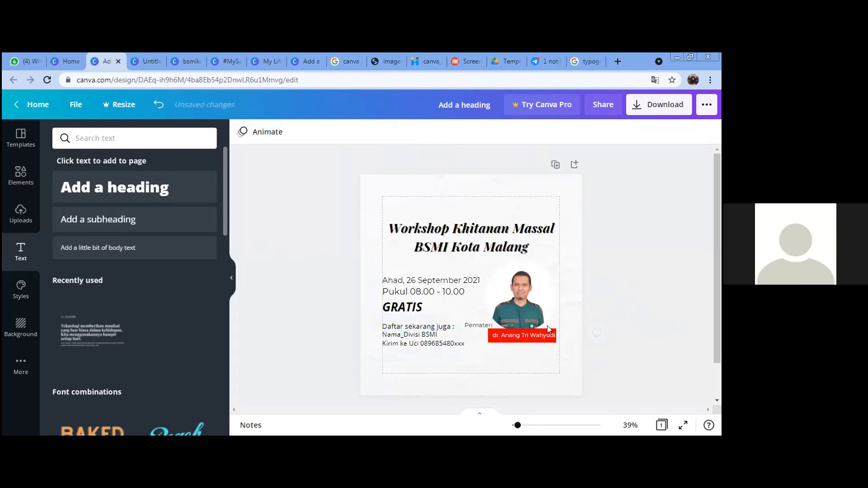
pyautogui.click(516, 335)
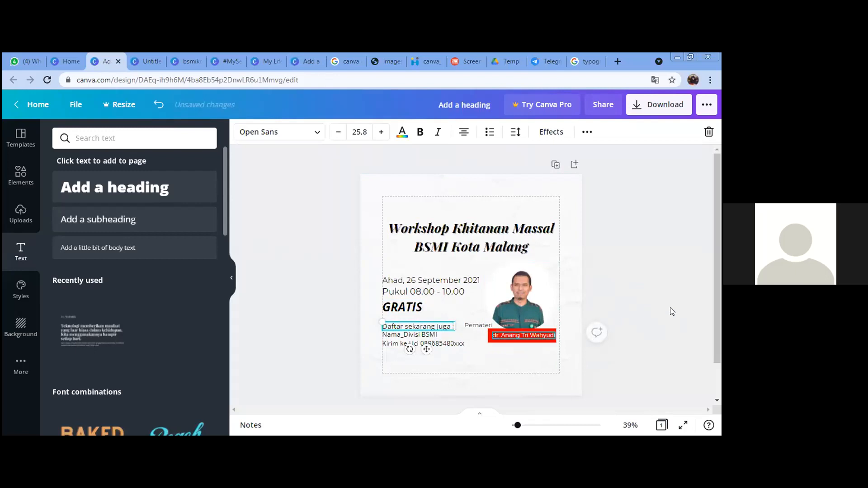
pyautogui.click(658, 264)
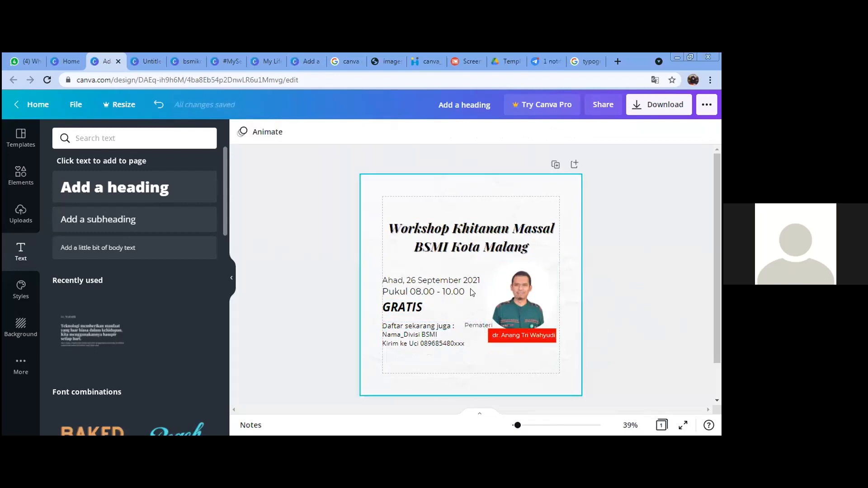
pyautogui.click(529, 315)
pyautogui.click(669, 320)
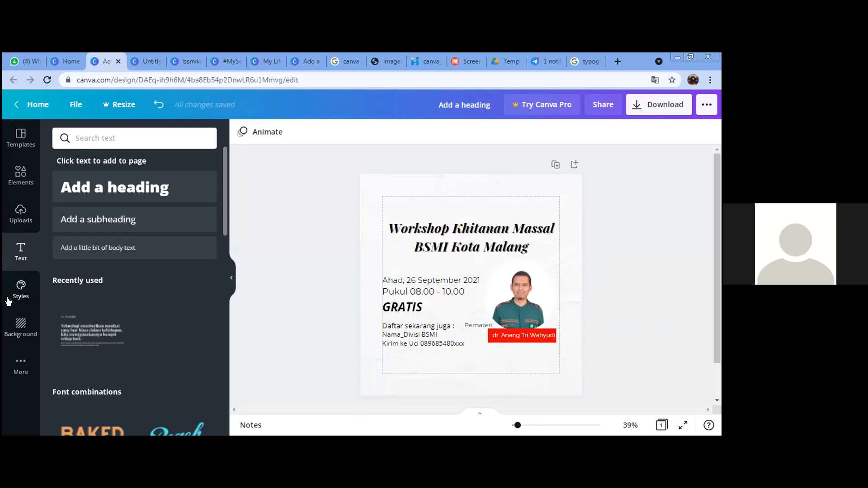
pyautogui.click(8, 171)
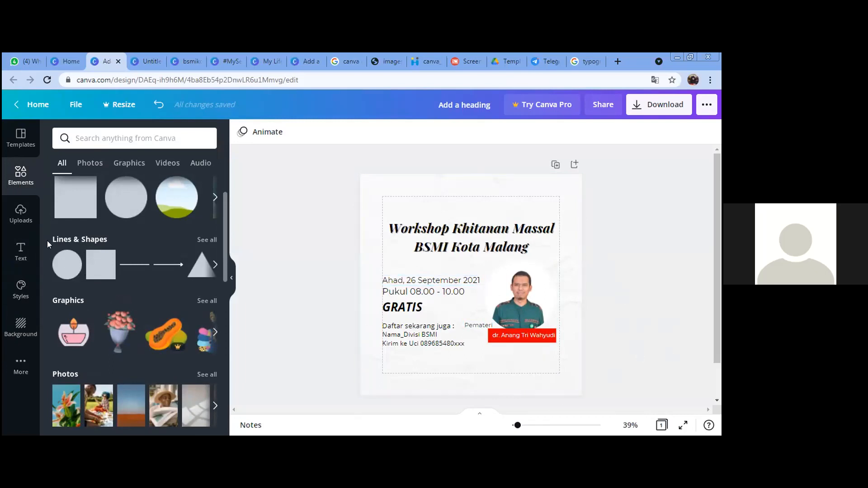
# Step: Add the uploaded BSMI logo, shrink it and move it toward the top
pyautogui.click(19, 226)
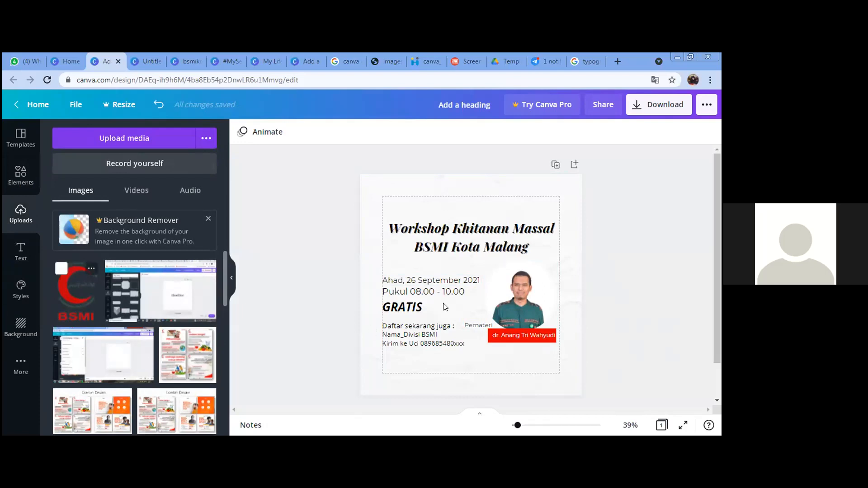
pyautogui.click(82, 298)
pyautogui.moveTo(491, 299); pyautogui.dragTo(452, 241)
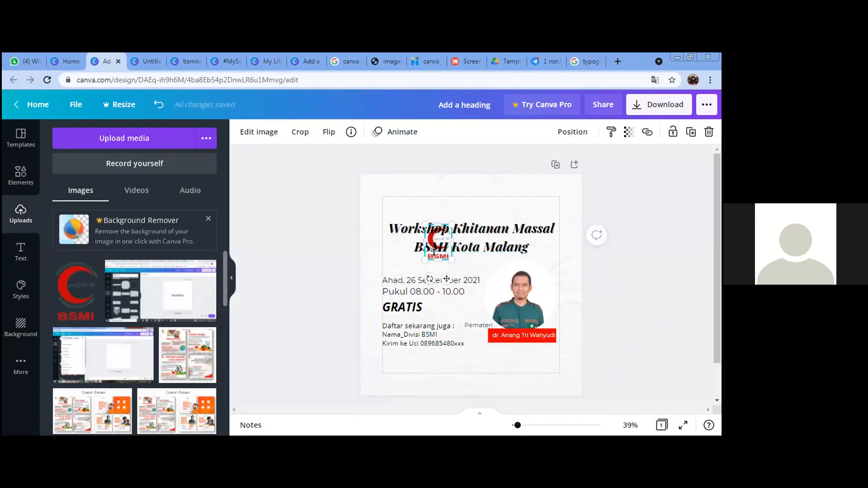
pyautogui.moveTo(449, 284); pyautogui.dragTo(483, 231)
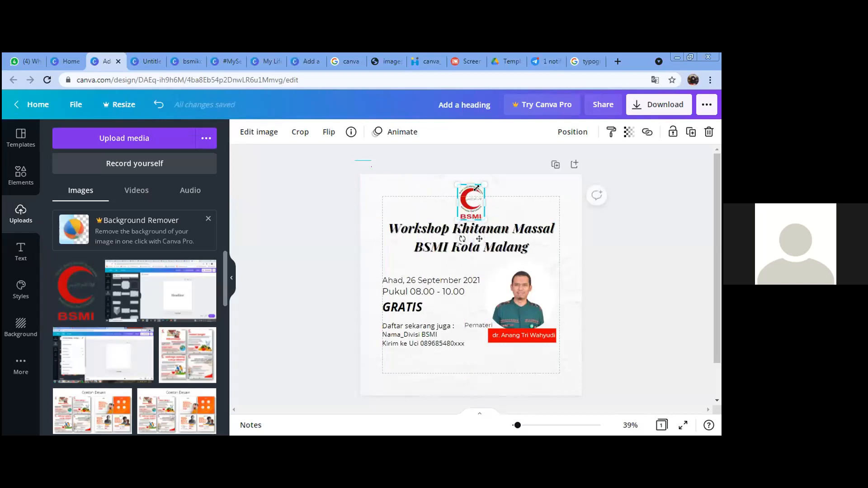
# Step: Shrink the logo further and centre it just above the 'Workshop Khitanan Massal' title
pyautogui.moveTo(475, 194); pyautogui.dragTo(467, 206)
pyautogui.moveTo(480, 235); pyautogui.dragTo(483, 232)
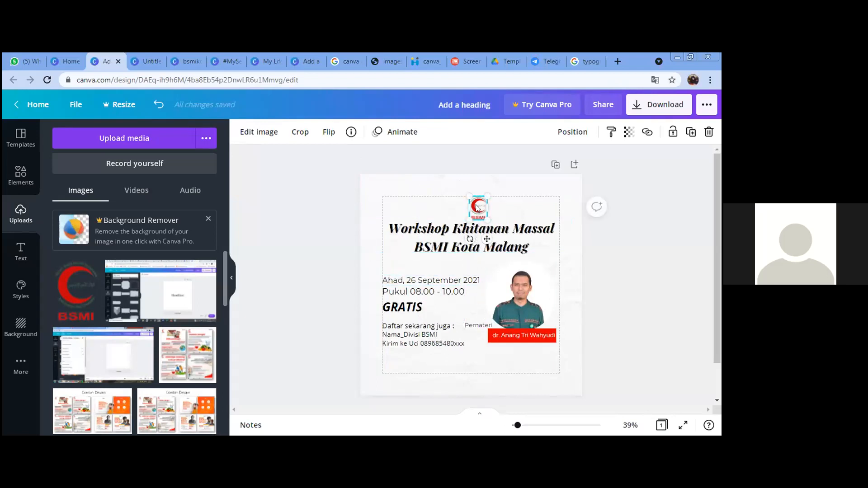
pyautogui.moveTo(483, 240); pyautogui.dragTo(480, 239)
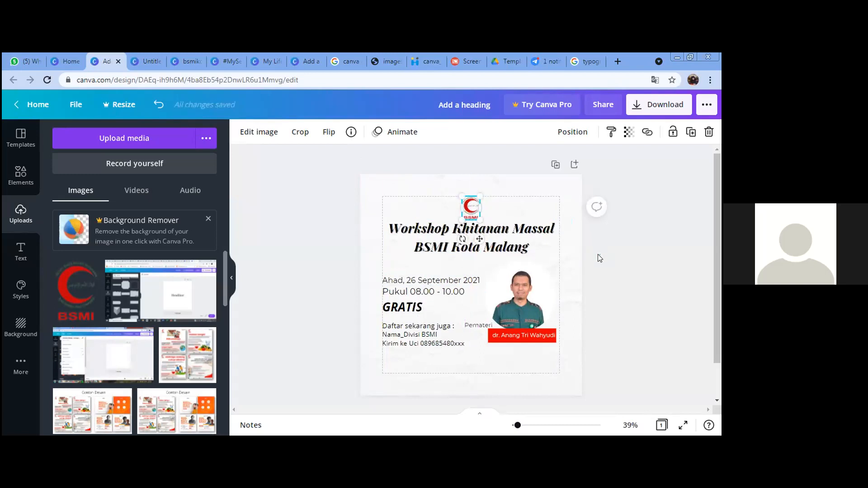
pyautogui.click(598, 254)
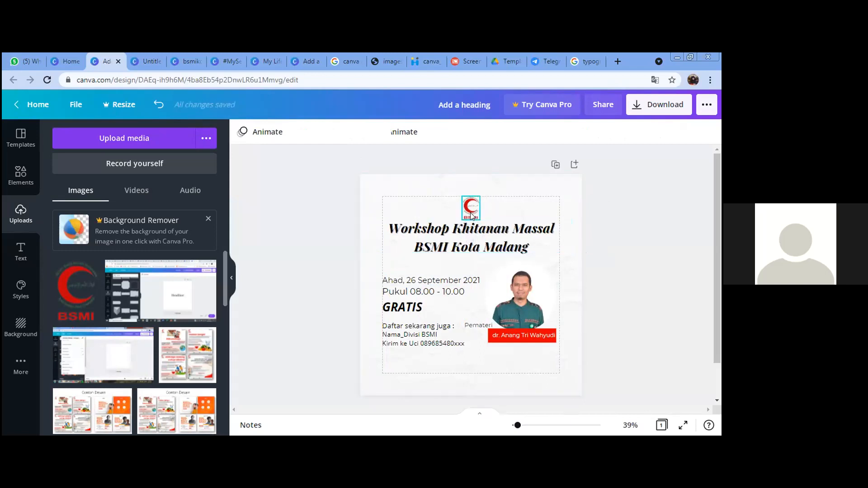
pyautogui.moveTo(470, 213); pyautogui.dragTo(470, 210)
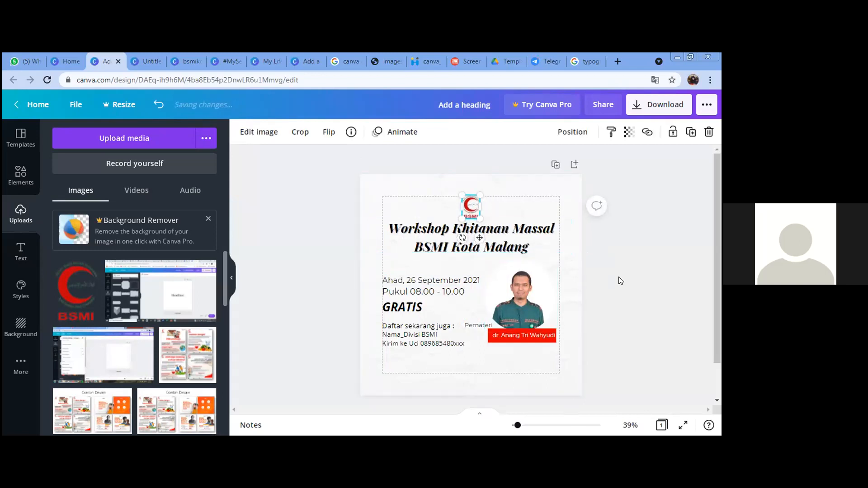
pyautogui.click(619, 279)
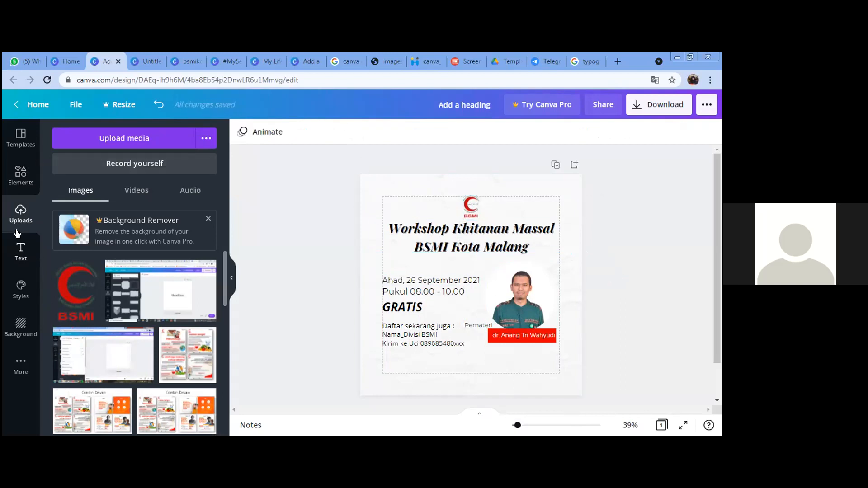
pyautogui.click(21, 251)
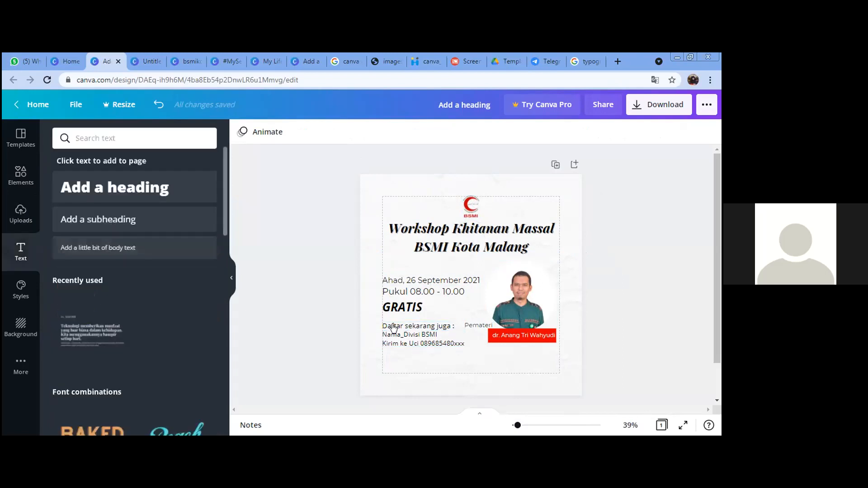
pyautogui.click(98, 219)
# Step: Add the BSMI social handle text in Montserrat at size 22 along the page bottom
pyautogui.write('b')
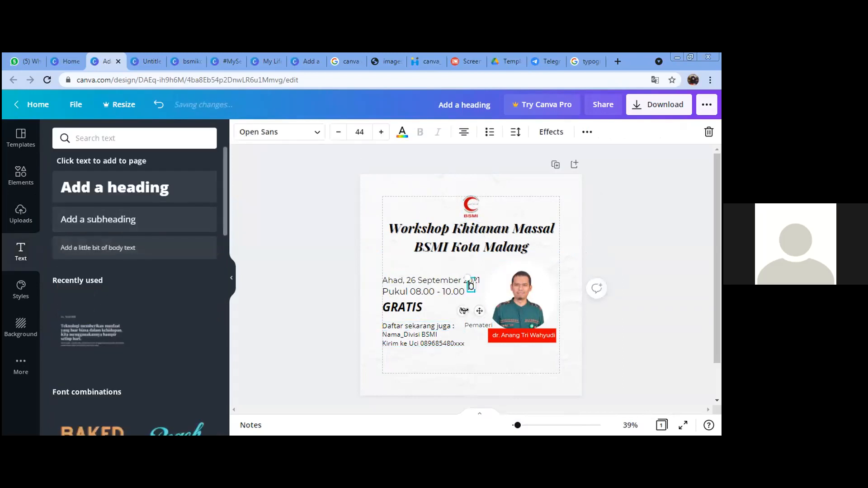
pyautogui.write('smikotamalang')
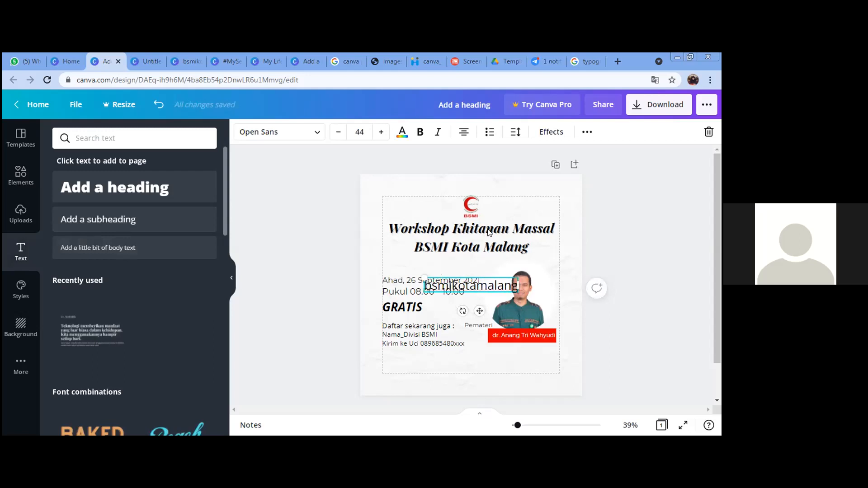
pyautogui.click(280, 132)
pyautogui.click(207, 178)
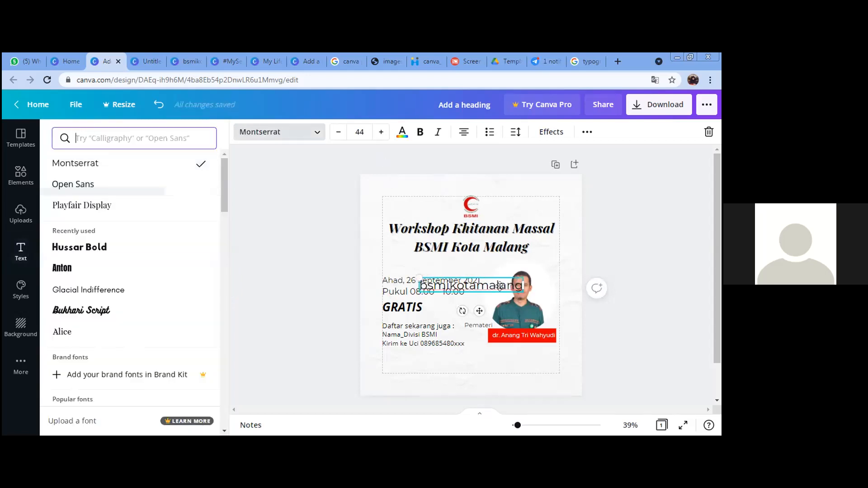
pyautogui.moveTo(524, 291); pyautogui.dragTo(450, 387)
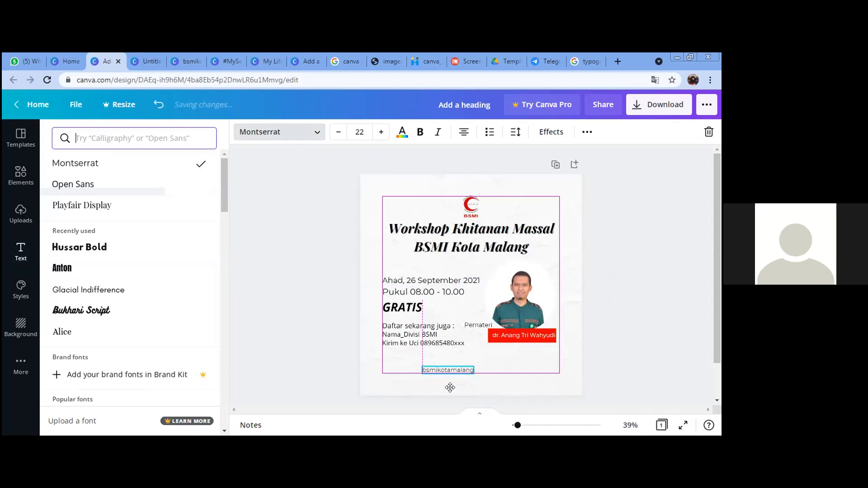
pyautogui.click(635, 348)
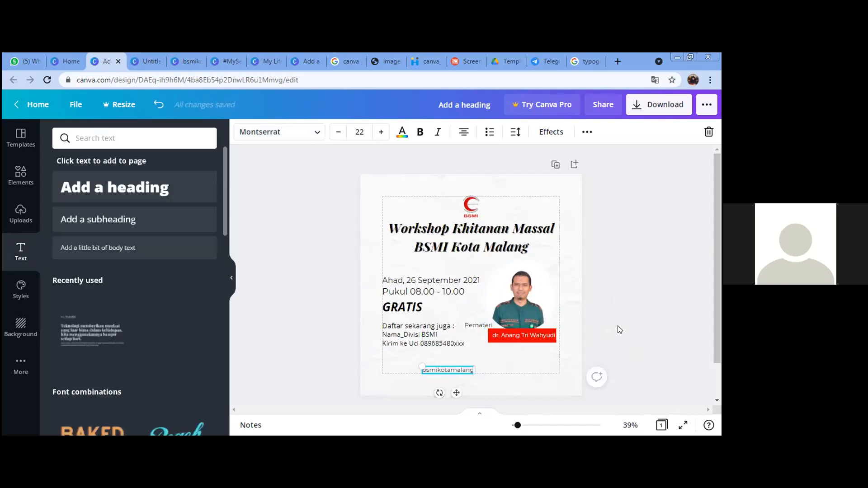
pyautogui.moveTo(456, 395); pyautogui.dragTo(457, 402)
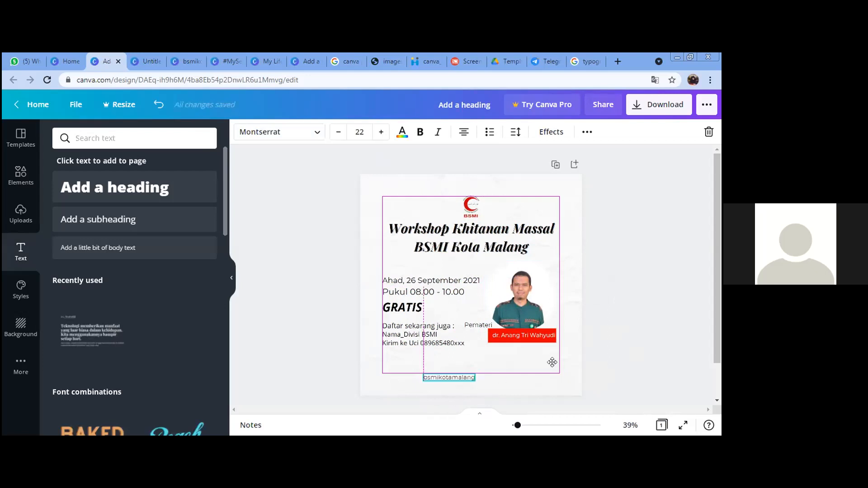
pyautogui.click(601, 341)
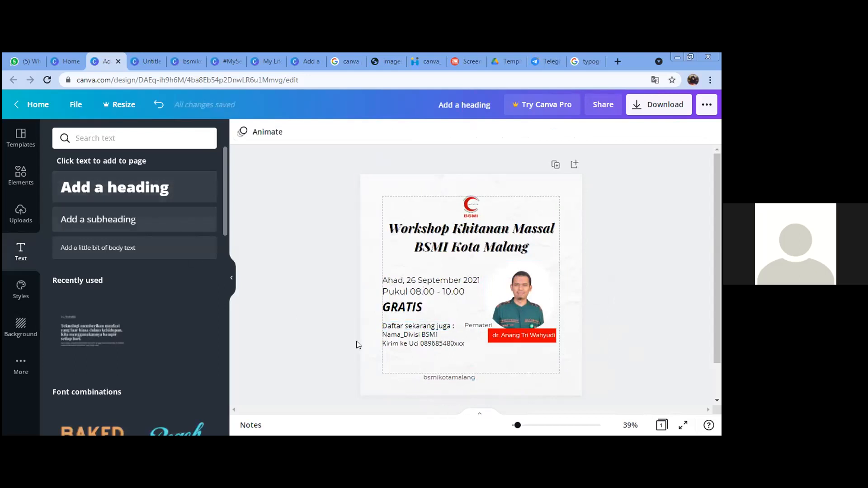
# Step: Duplicate the handle text to its right and replace it with the contact name and phone number
pyautogui.click(441, 377)
pyautogui.hotkey('ctrl', 'v')
pyautogui.moveTo(463, 381); pyautogui.dragTo(517, 378)
pyautogui.doubleClick(516, 378)
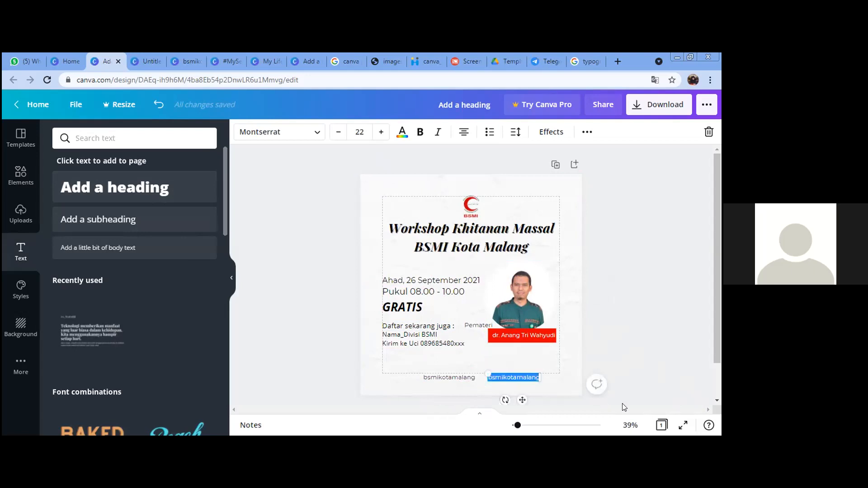
pyautogui.press('BackSpace')
pyautogui.write('Uci 0')
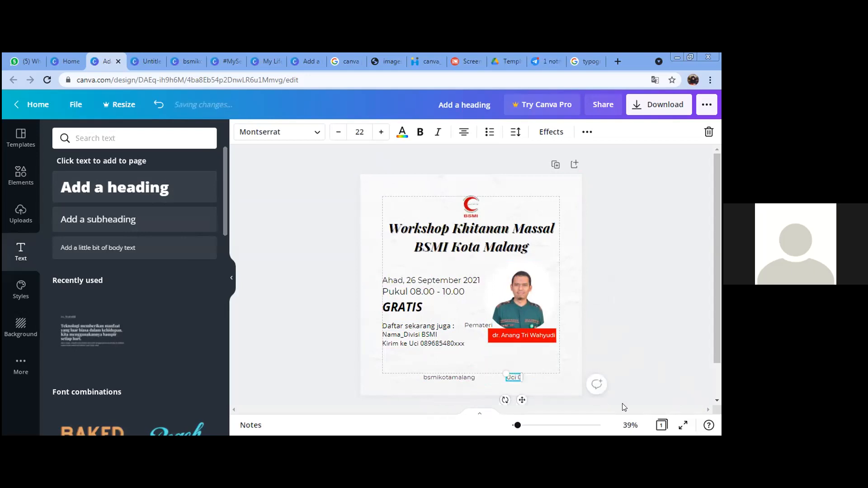
pyautogui.write('89685480xxx')
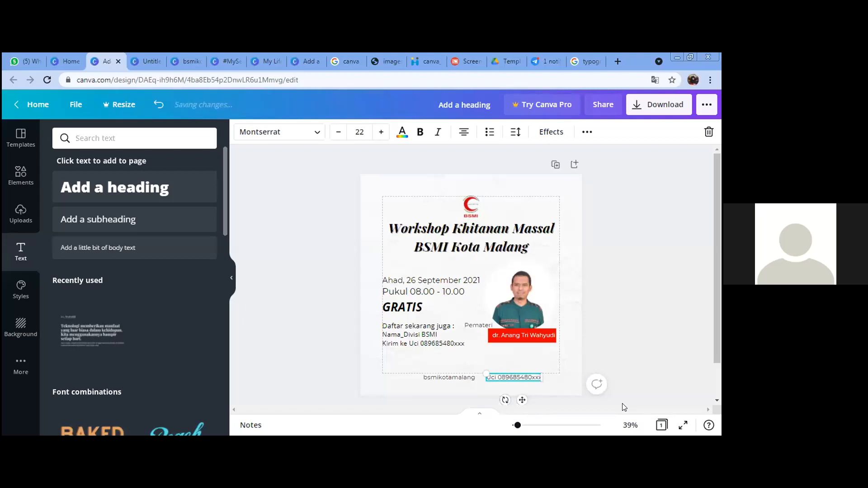
pyautogui.click(641, 345)
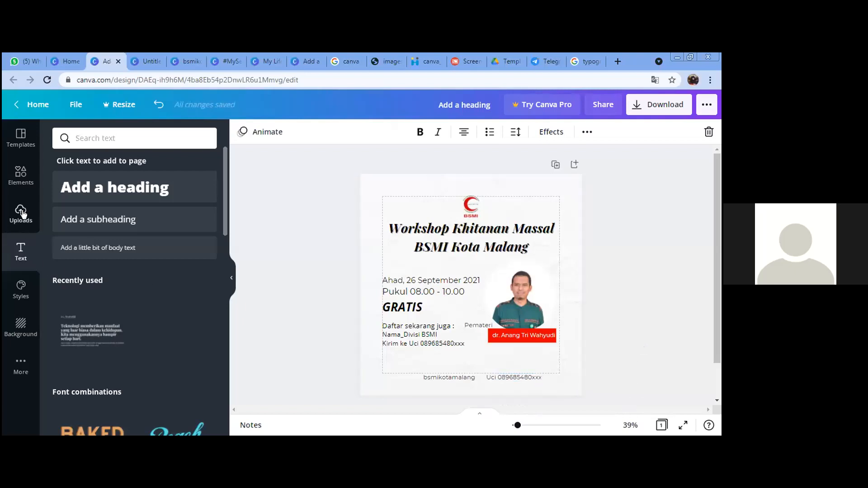
pyautogui.click(43, 179)
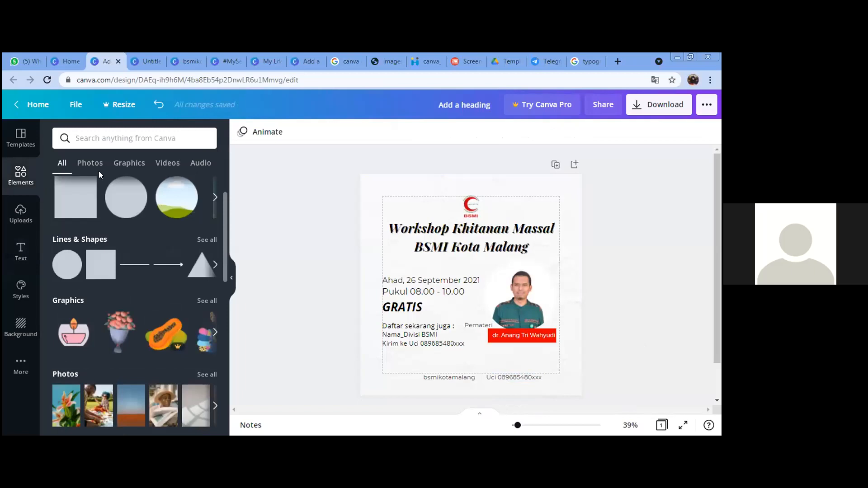
# Step: Add a tiny outline Instagram icon from the 'instagram icon' search just left of the handle text
pyautogui.click(118, 136)
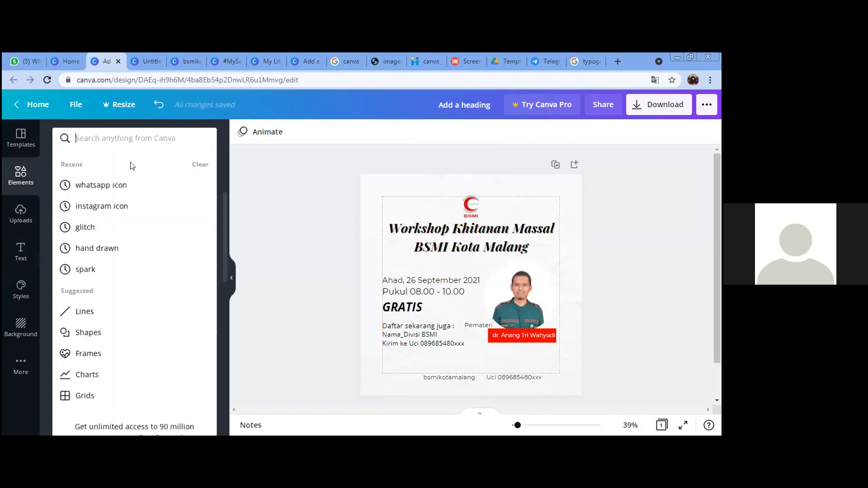
pyautogui.click(109, 206)
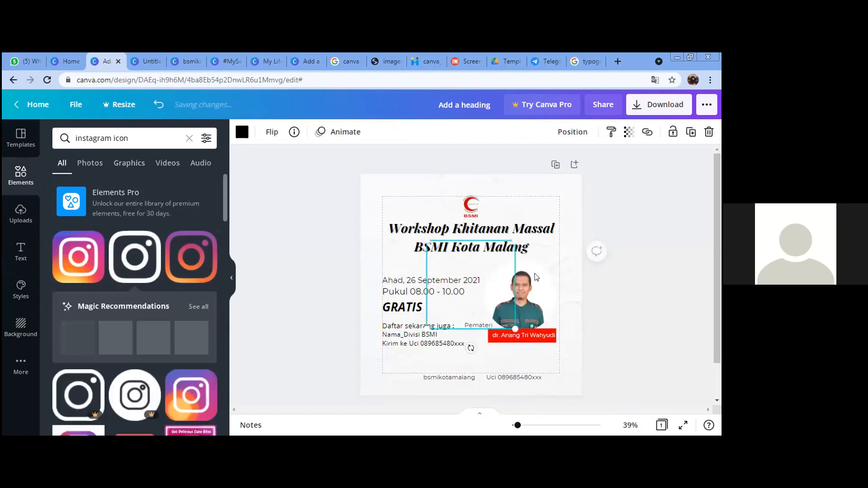
pyautogui.moveTo(513, 330); pyautogui.dragTo(437, 258)
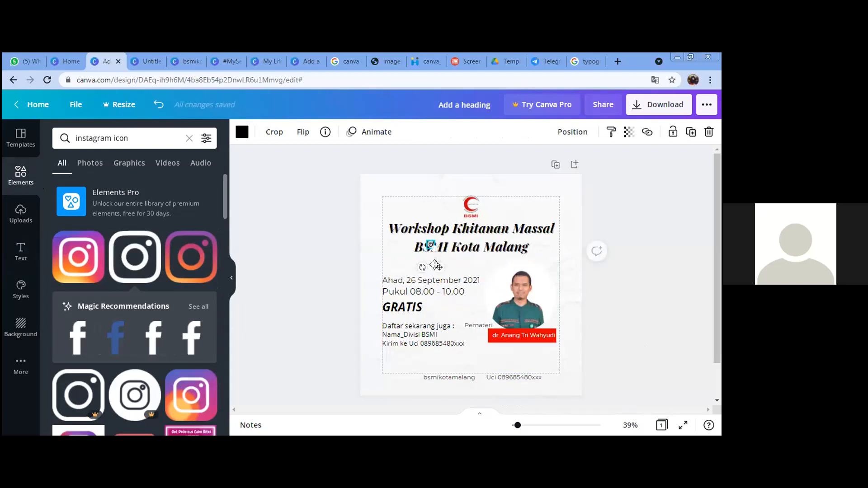
pyautogui.moveTo(423, 394); pyautogui.dragTo(423, 393)
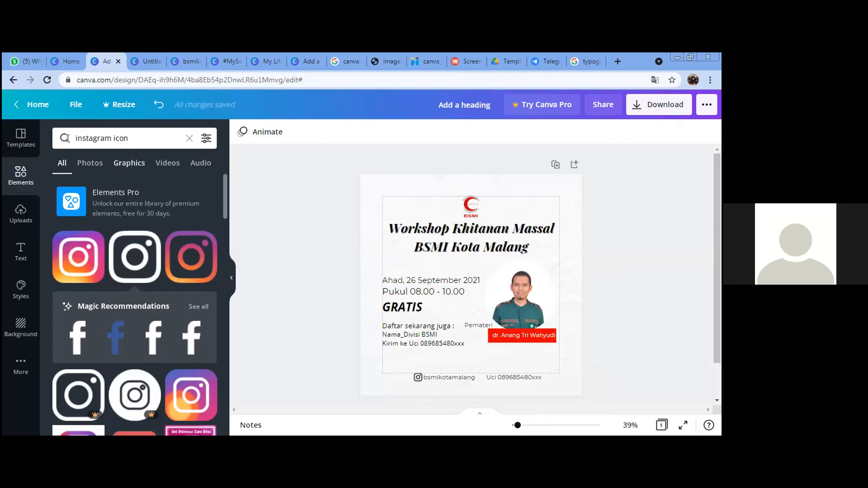
pyautogui.moveTo(111, 138); pyautogui.dragTo(76, 138)
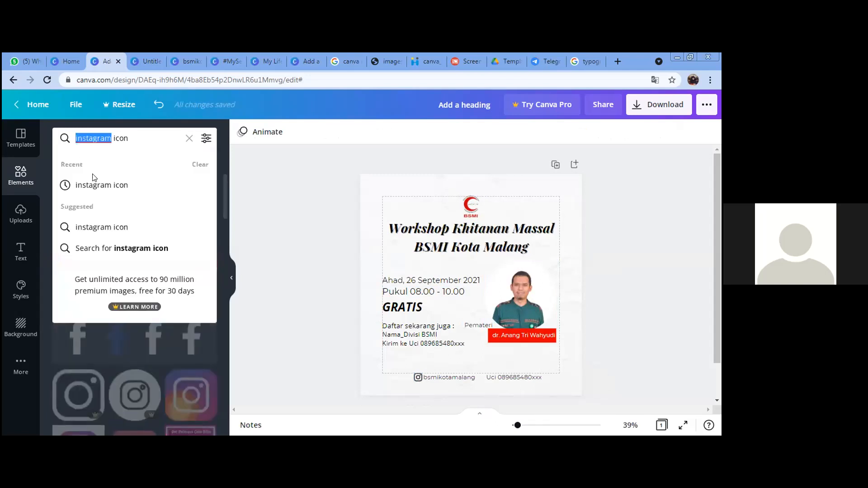
# Step: Add a WhatsApp icon from a 'whatsapp' element search, colour it black and shrink it
pyautogui.write('whatsapp')
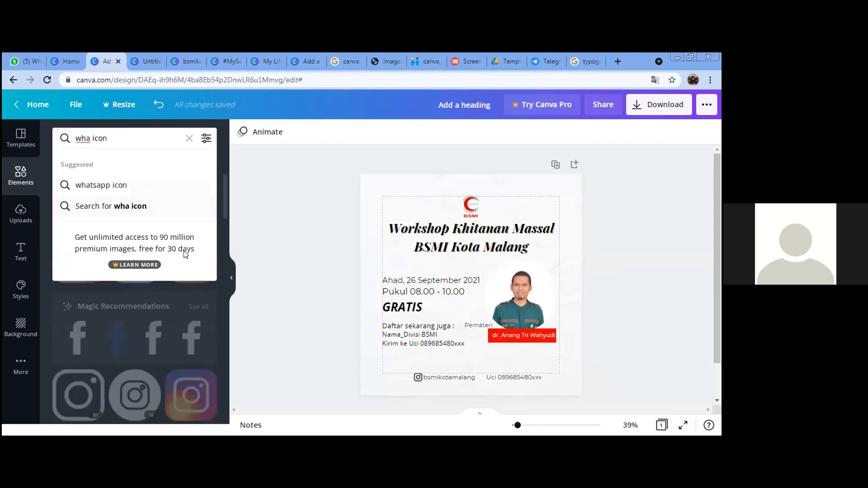
pyautogui.press('Return')
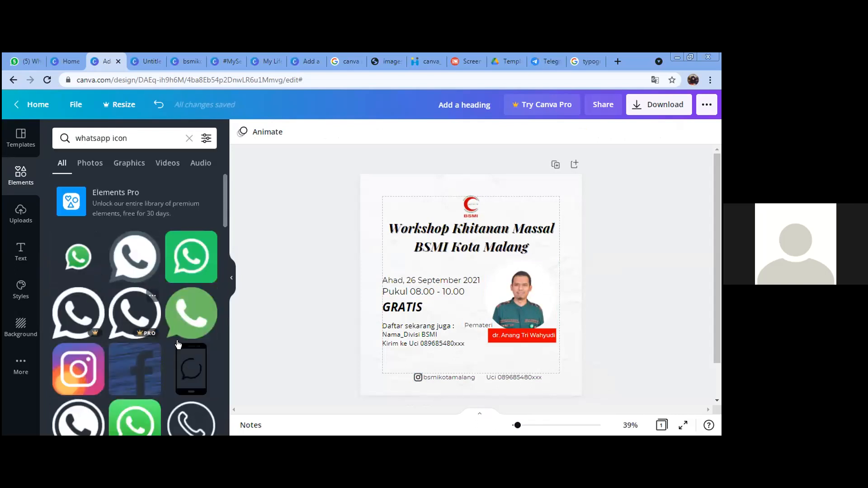
pyautogui.scroll(-1, 172, 335)
pyautogui.scroll(-2, 172, 340)
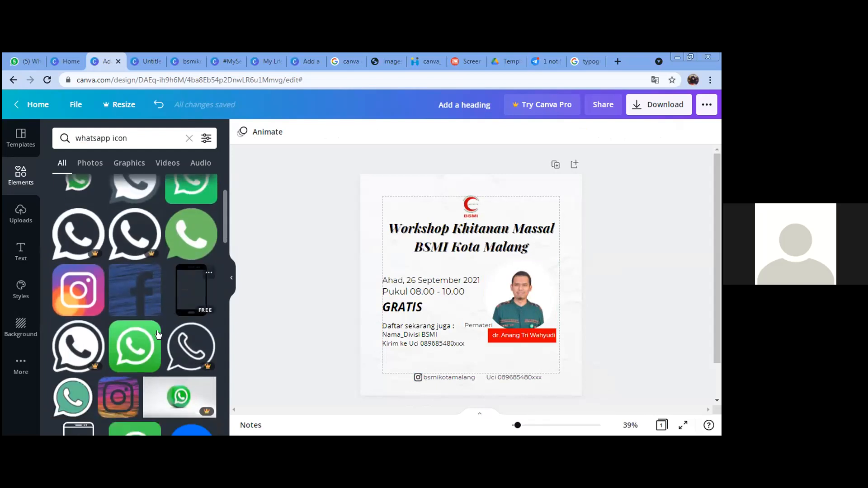
pyautogui.scroll(-1, 157, 246)
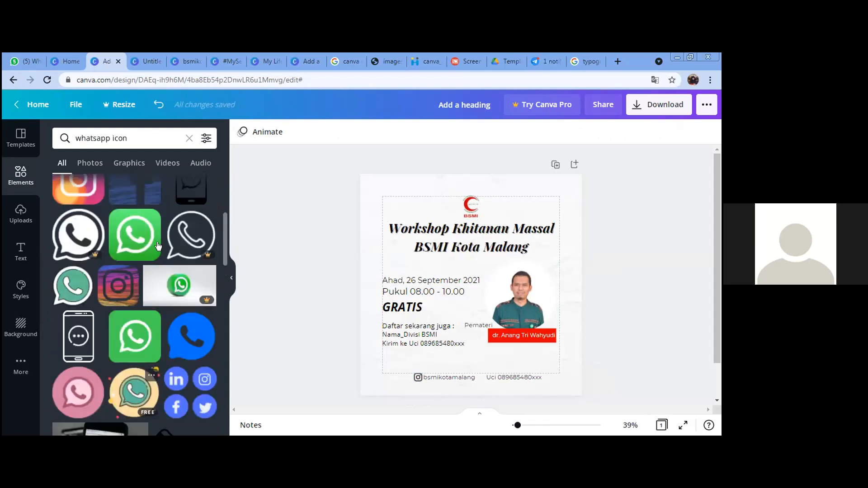
pyautogui.scroll(3, 126, 208)
pyautogui.click(134, 201)
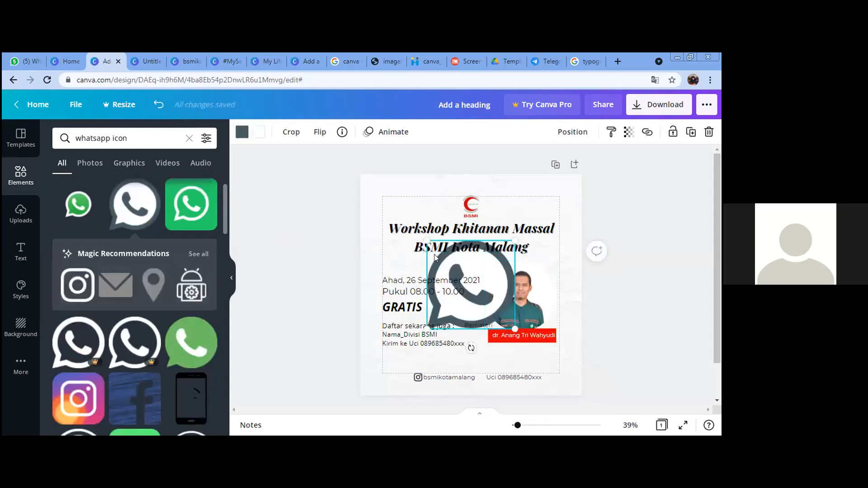
pyautogui.click(242, 132)
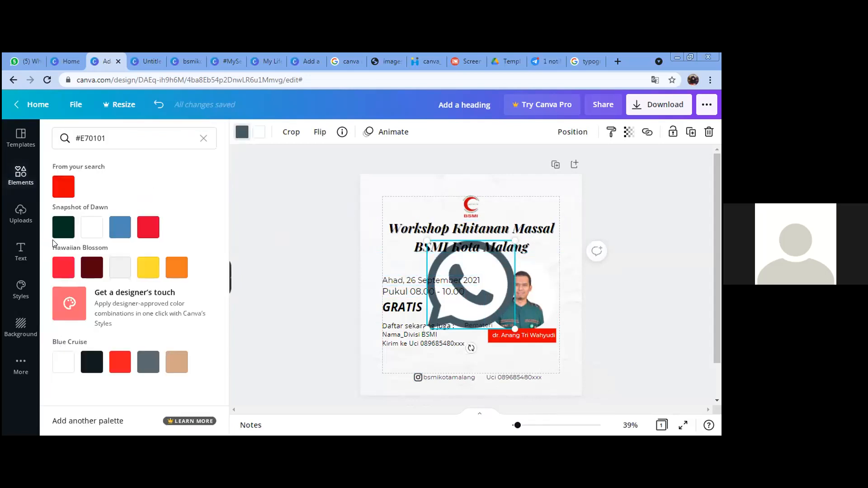
pyautogui.click(90, 361)
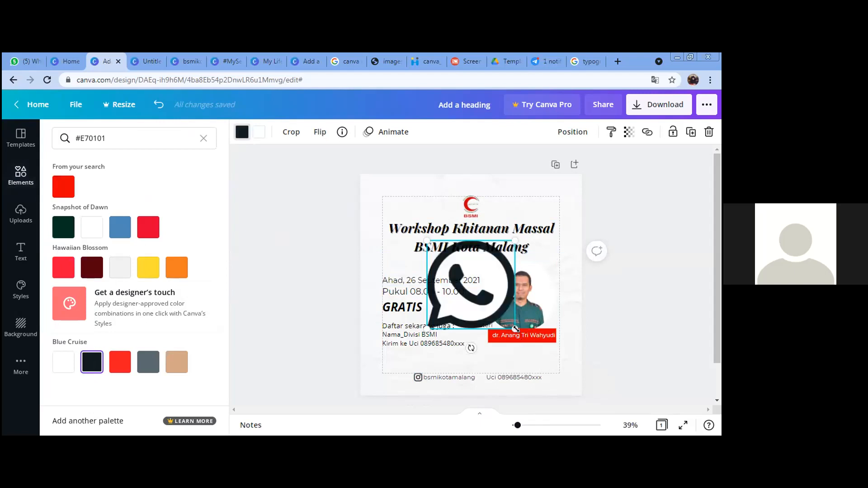
pyautogui.moveTo(474, 294); pyautogui.dragTo(489, 394)
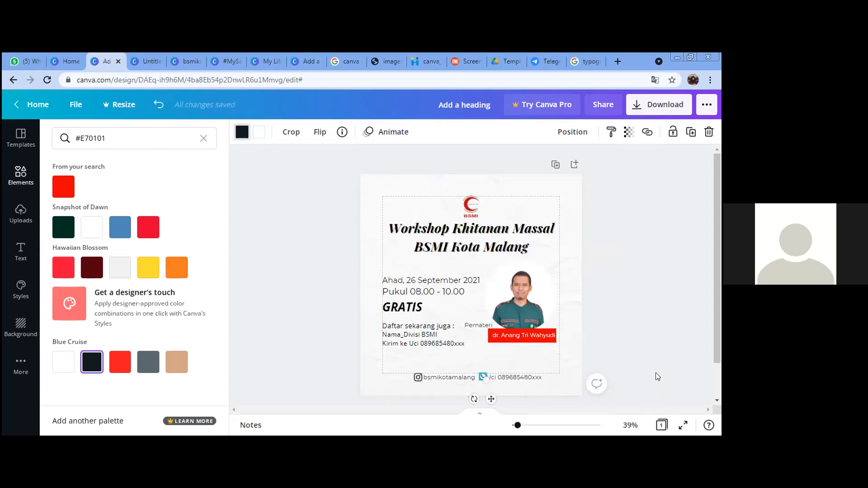
# Step: Check the small WhatsApp icon sits just before the phone number in the footer line
pyautogui.click(657, 360)
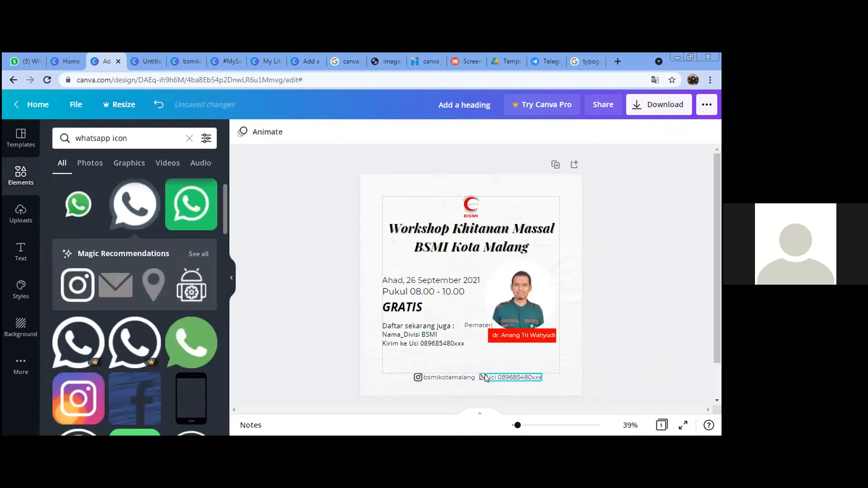
pyautogui.click(485, 375)
pyautogui.click(648, 342)
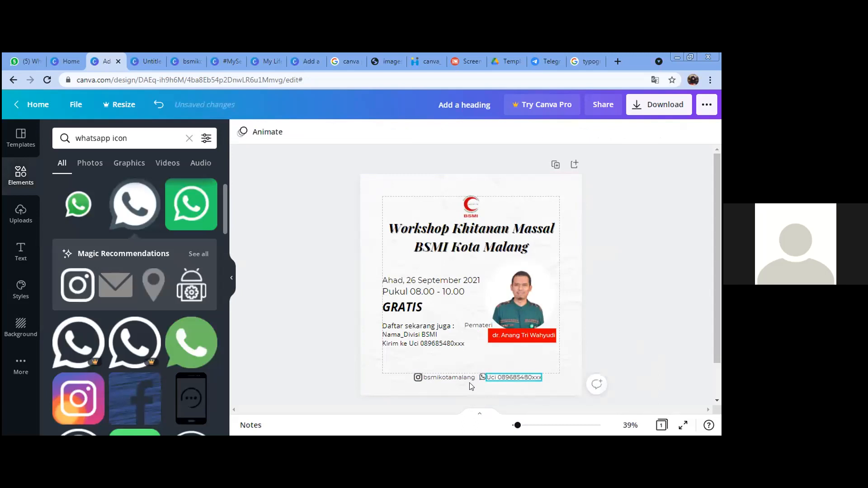
pyautogui.click(482, 379)
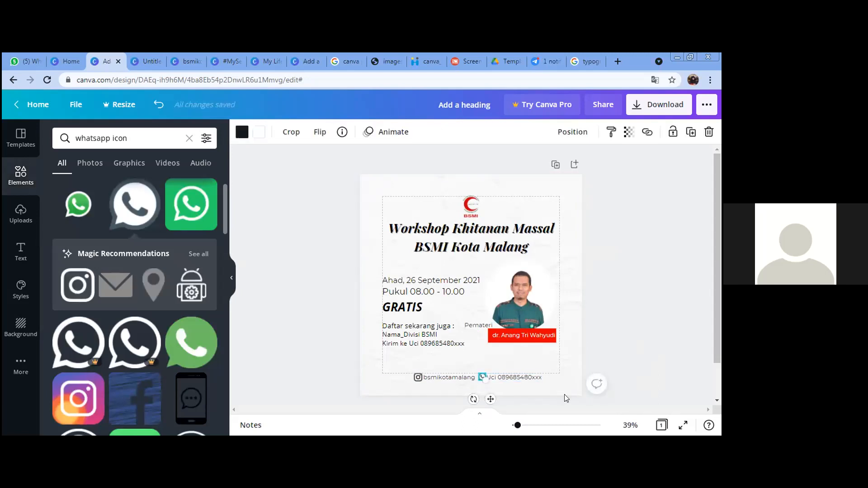
pyautogui.click(590, 370)
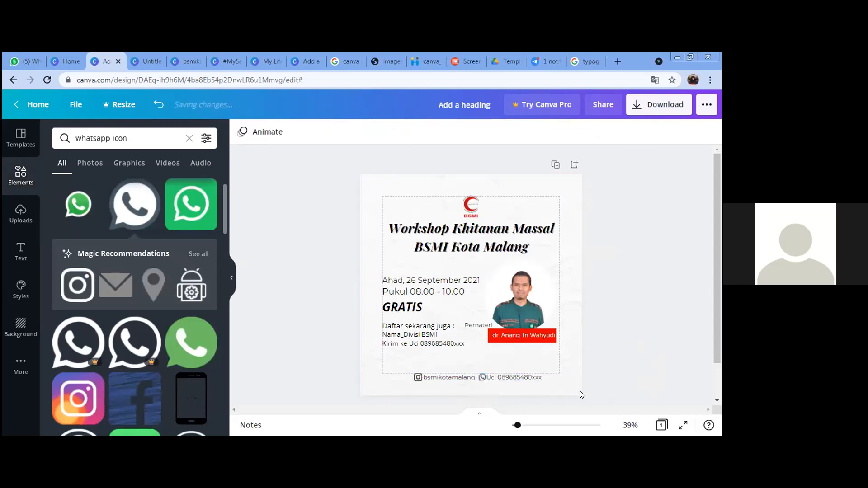
pyautogui.click(523, 378)
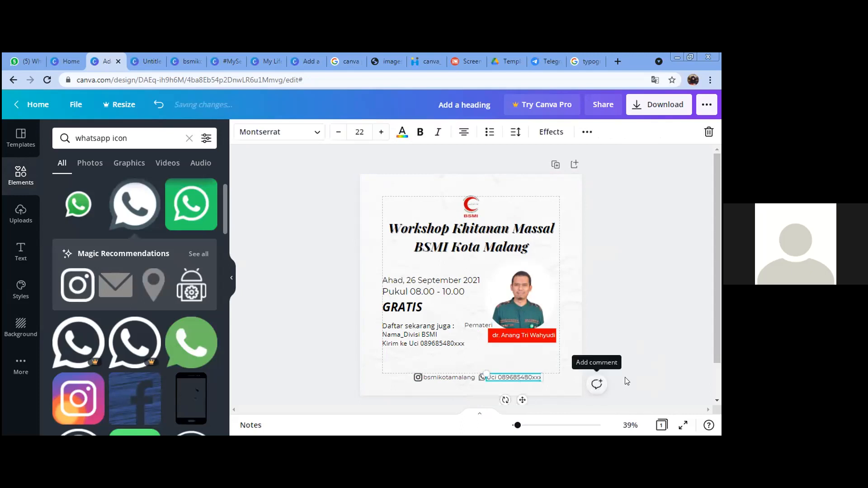
pyautogui.click(610, 402)
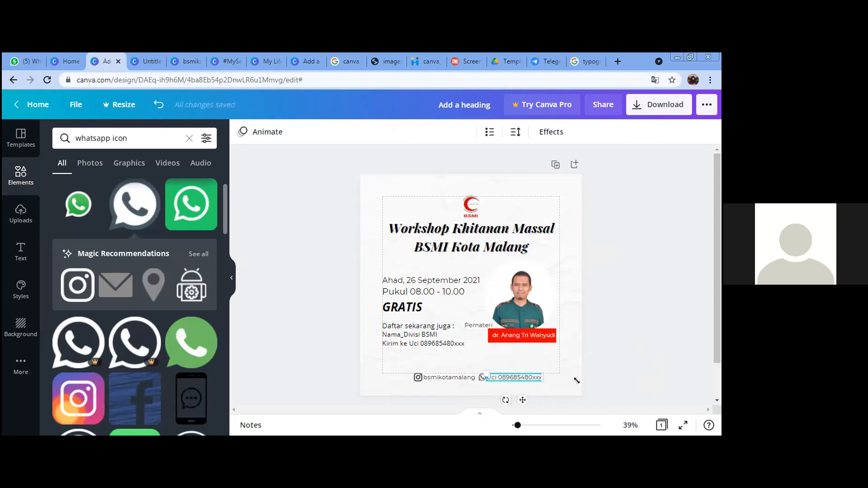
pyautogui.click(517, 378)
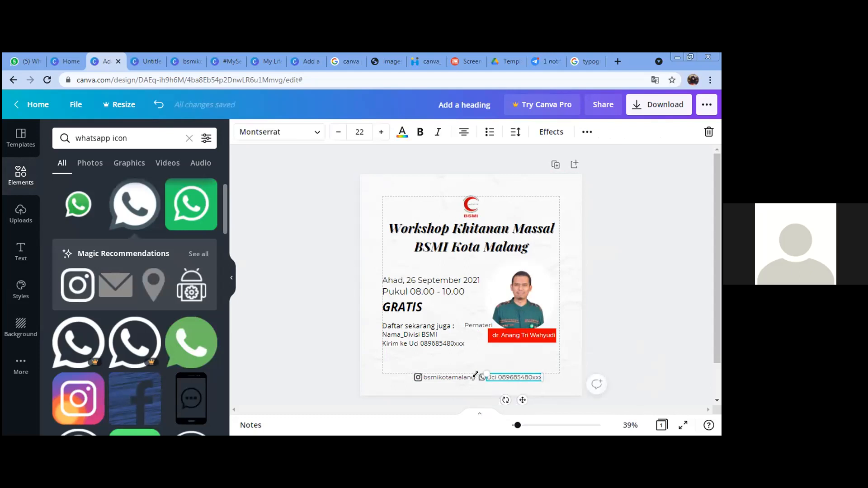
pyautogui.keyDown('shift'); pyautogui.click(420, 377); pyautogui.keyUp('shift')
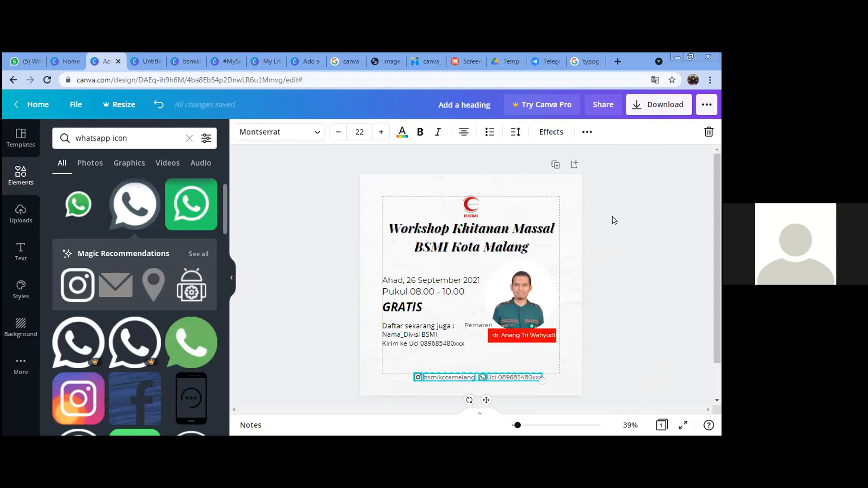
# Step: Group the Instagram icon, handle, WhatsApp icon and phone number, then shift the group left to centre
pyautogui.click(587, 133)
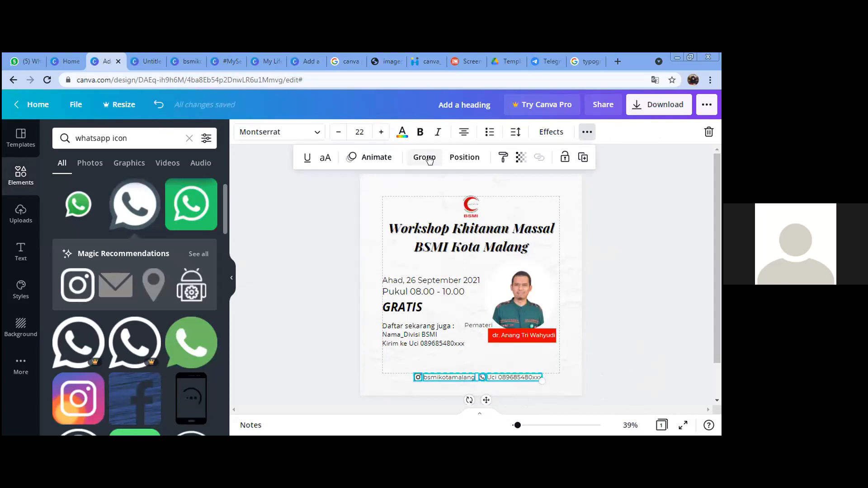
pyautogui.click(652, 335)
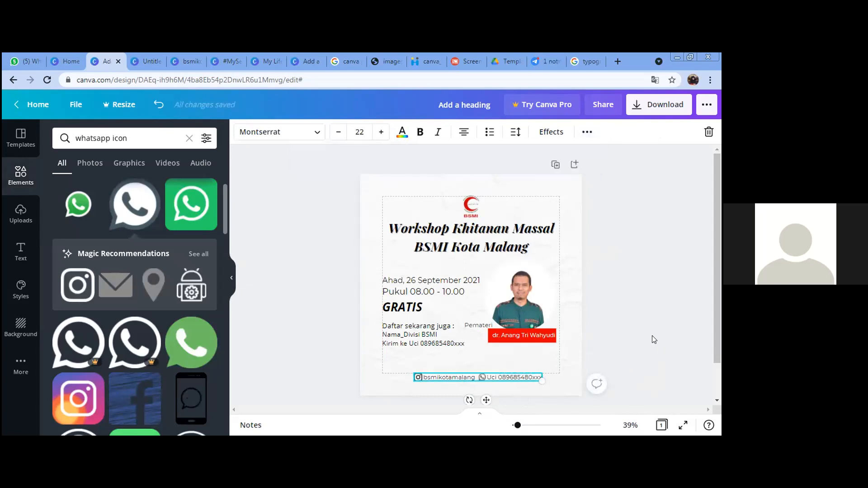
pyautogui.click(620, 361)
pyautogui.moveTo(462, 378); pyautogui.dragTo(454, 377)
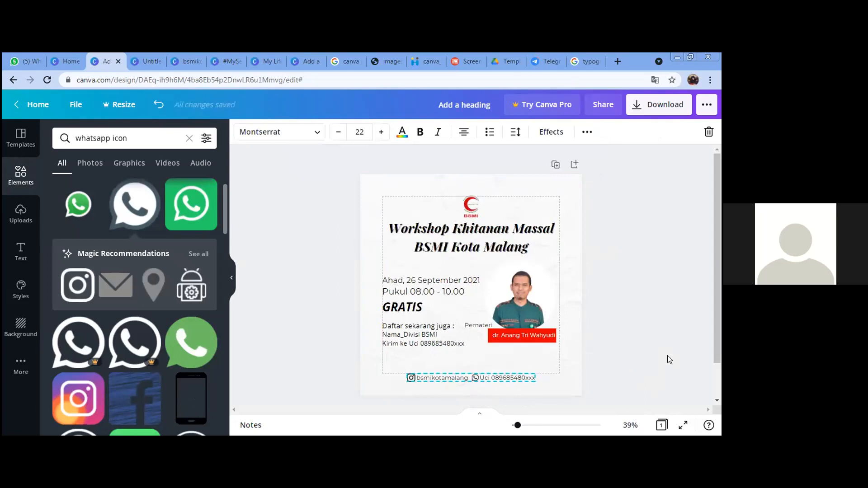
pyautogui.click(660, 353)
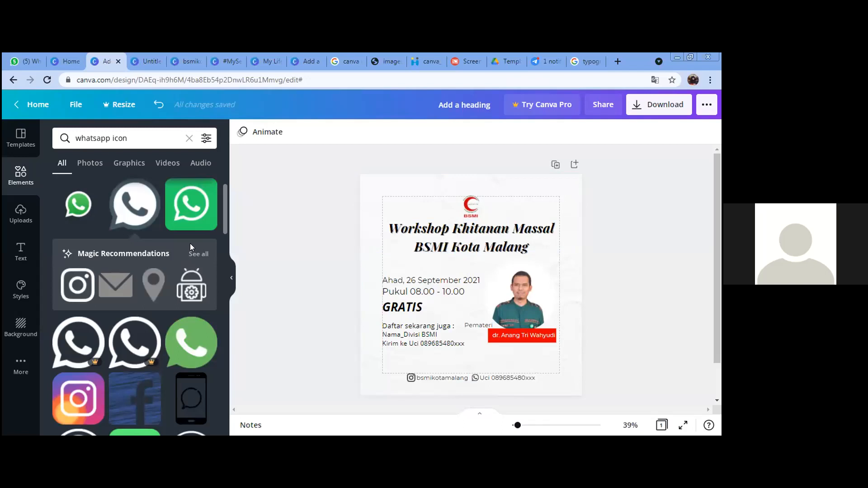
# Step: Search elements for 'zoom meeting' and place the Zoom logo at lower left above the contact line
pyautogui.scroll(-2, 154, 330)
pyautogui.scroll(-3, 155, 330)
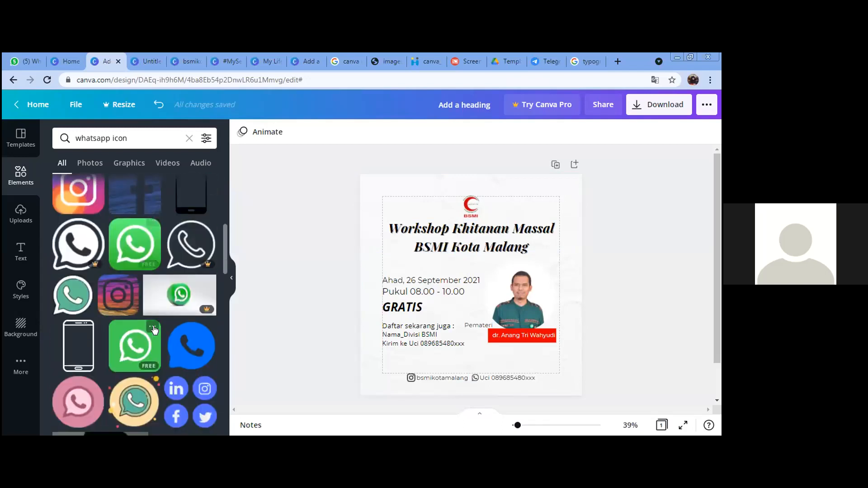
pyautogui.scroll(6, 135, 271)
pyautogui.tripleClick(135, 136)
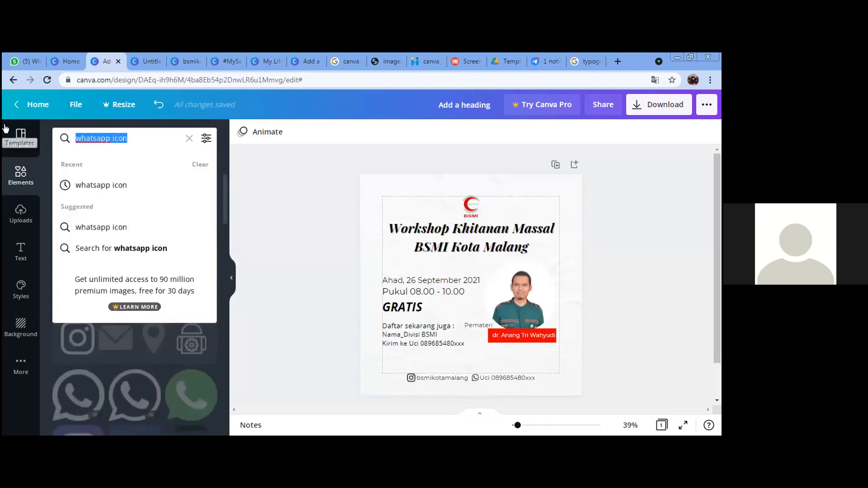
pyautogui.write('zoom ')
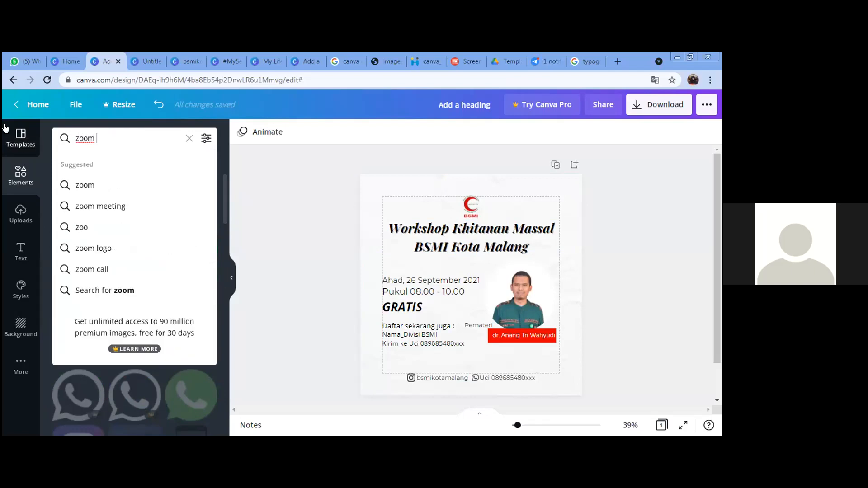
pyautogui.write('l')
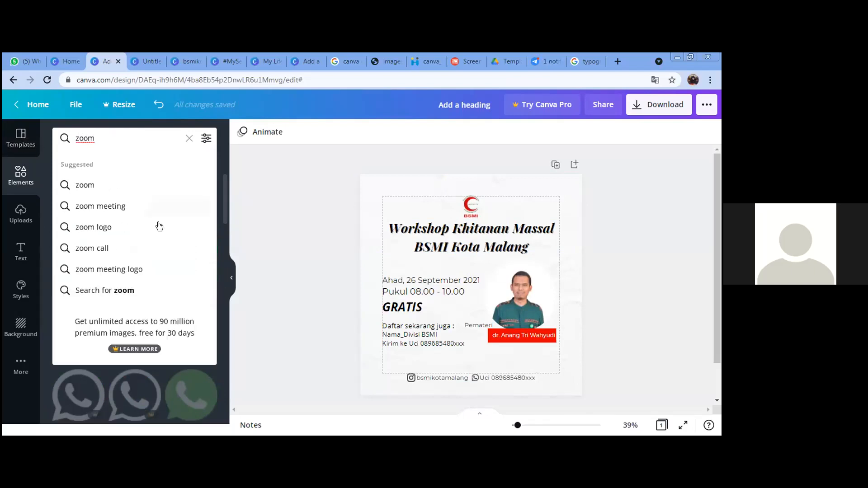
pyautogui.click(106, 210)
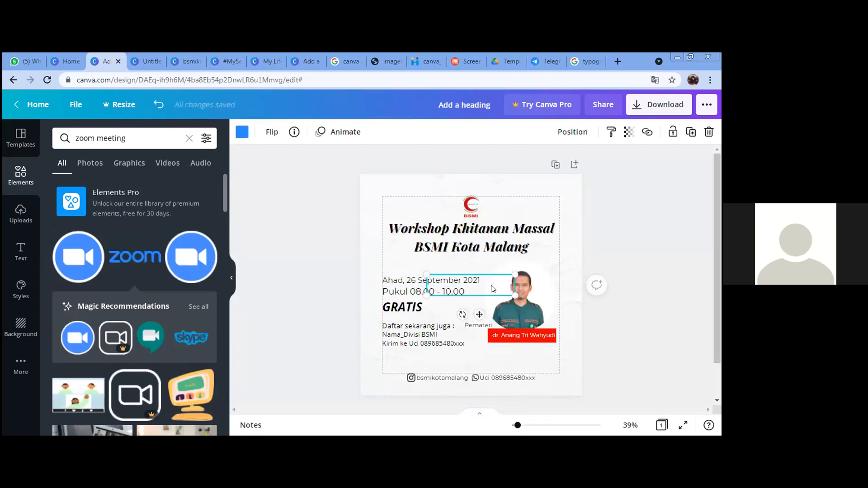
pyautogui.moveTo(488, 310); pyautogui.dragTo(414, 356)
pyautogui.click(59, 132)
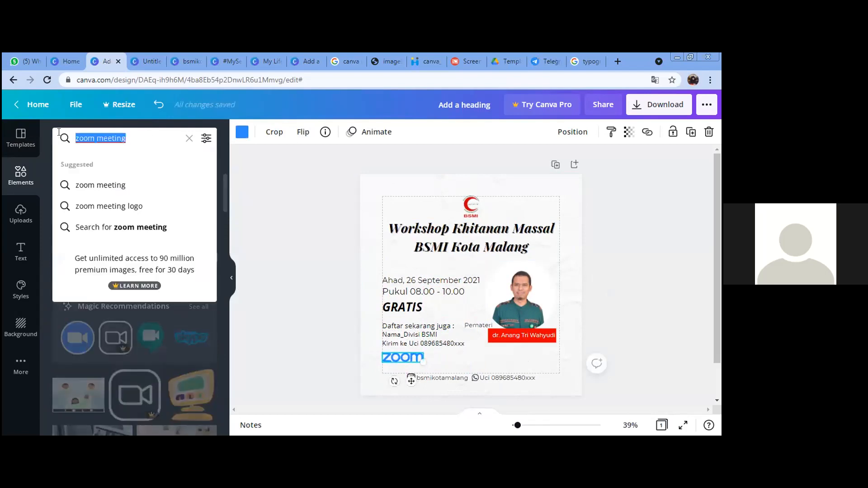
# Step: Add the YouTube logo from a 'youtube logo' search, sized 252 by 55, beside the Zoom logo
pyautogui.write('youtube')
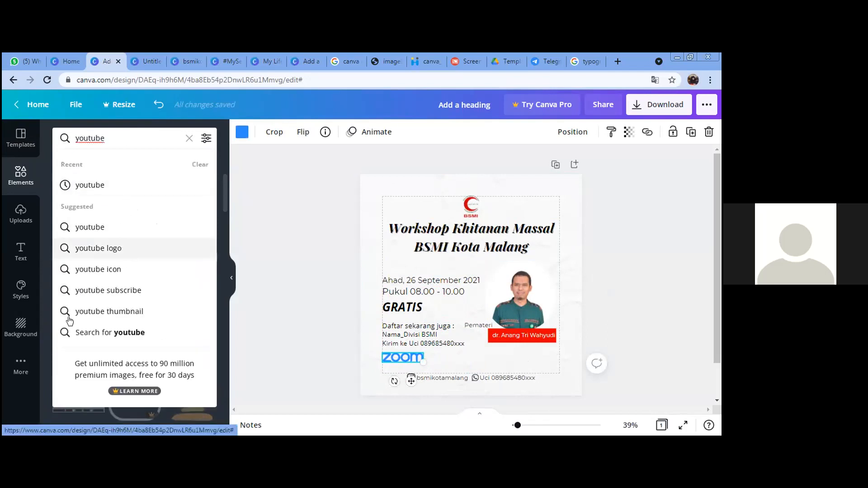
pyautogui.click(135, 261)
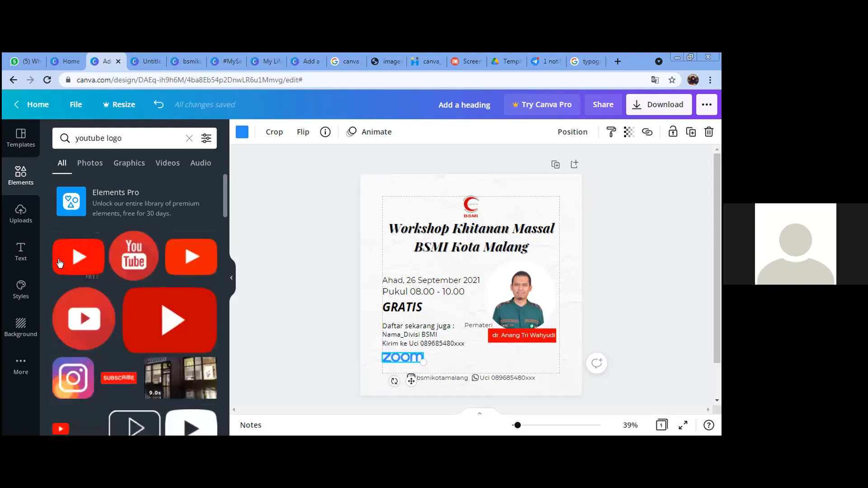
pyautogui.scroll(-1, 99, 312)
pyautogui.click(64, 379)
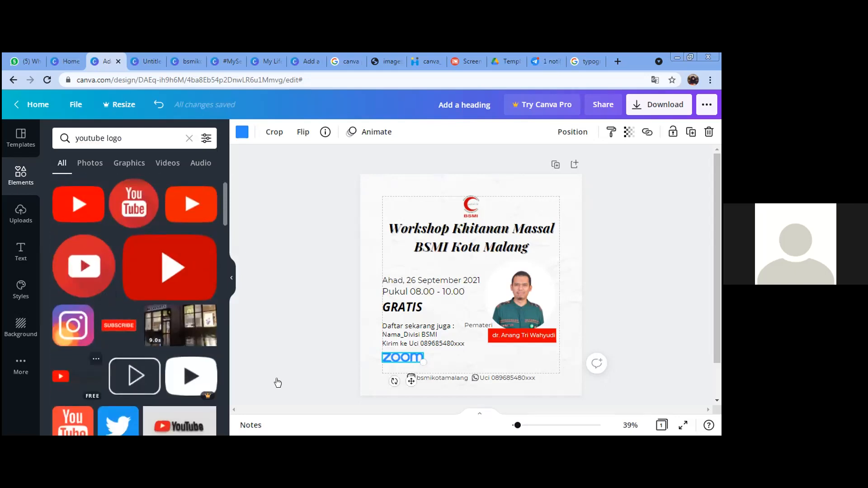
pyautogui.moveTo(518, 297); pyautogui.dragTo(455, 379)
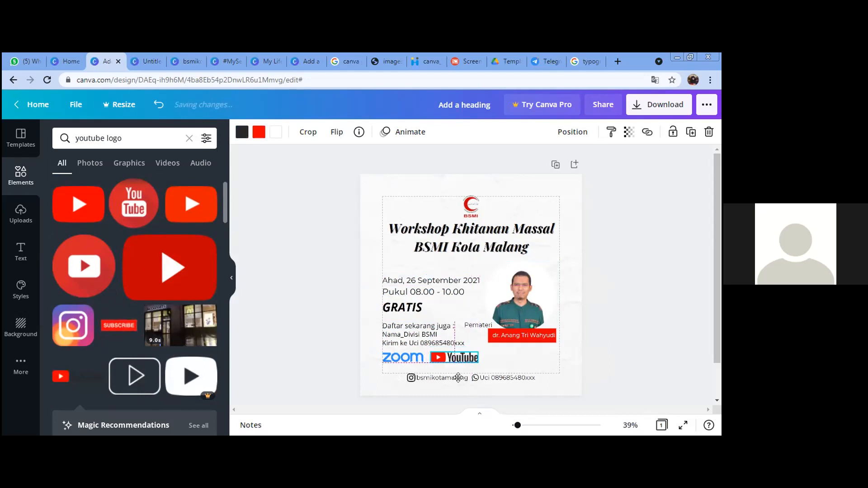
pyautogui.click(613, 334)
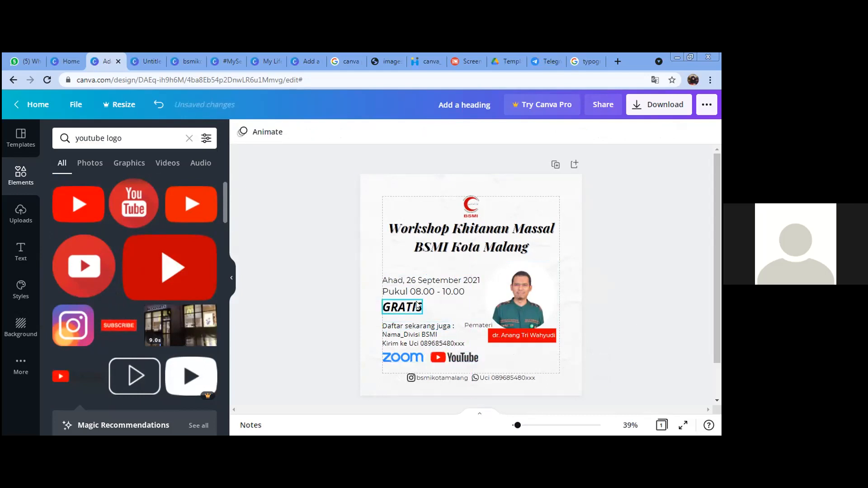
# Step: Nudge the GRATIS line slightly lower and move the date line up
pyautogui.moveTo(417, 307); pyautogui.dragTo(415, 310)
pyautogui.click(573, 313)
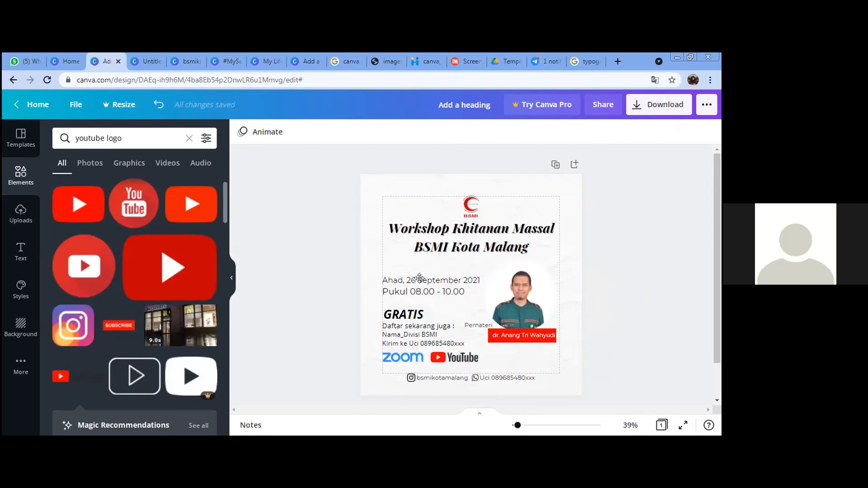
pyautogui.moveTo(420, 278); pyautogui.dragTo(420, 268)
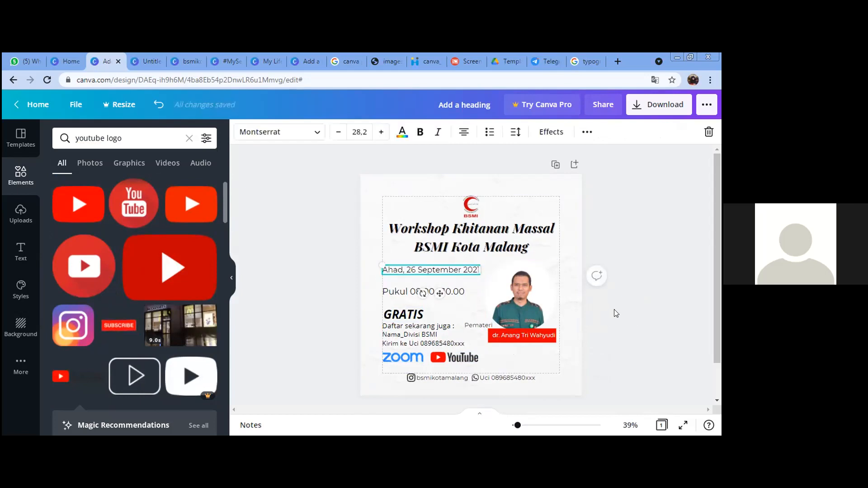
# Step: Move the time line up to sit just under the date line
pyautogui.click(587, 311)
pyautogui.moveTo(405, 279); pyautogui.dragTo(404, 267)
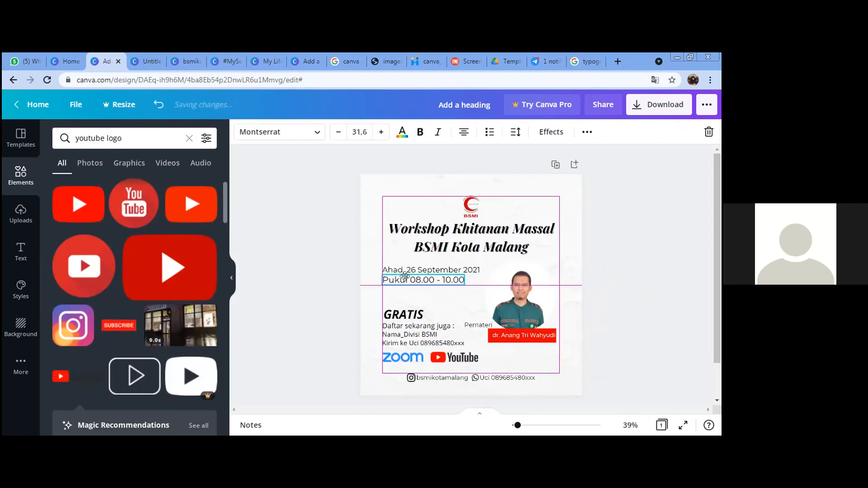
pyautogui.press('Down')
pyautogui.press('Down')
pyautogui.press('Down')
pyautogui.press('Down')
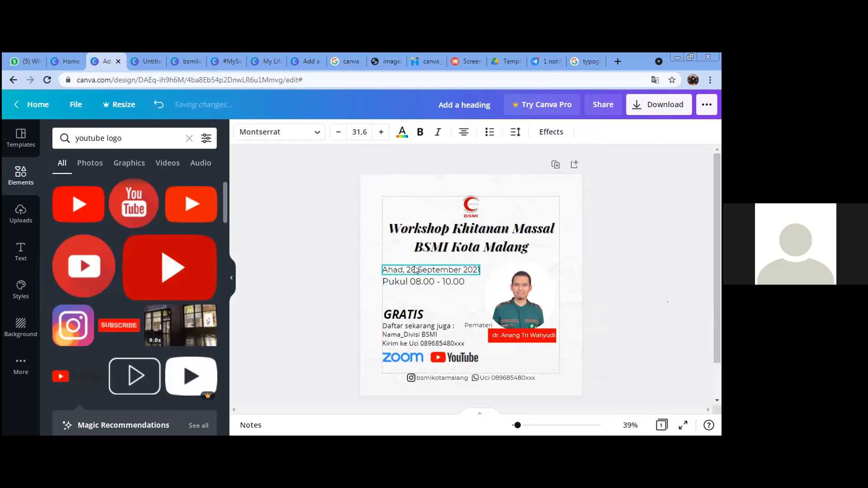
# Step: Make the date line italic, enlarge it to 30.2 and shift it slightly right
pyautogui.click(442, 271)
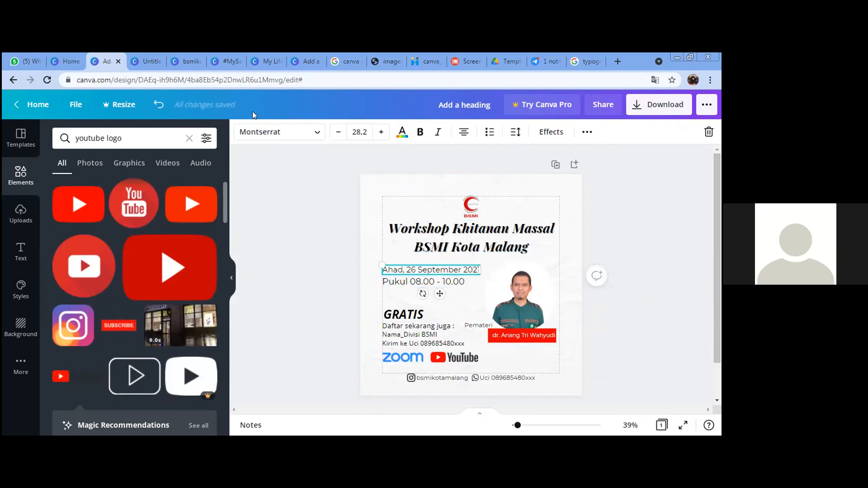
pyautogui.click(435, 132)
pyautogui.click(382, 133)
pyautogui.click(382, 133)
pyautogui.click(382, 133)
pyautogui.click(640, 308)
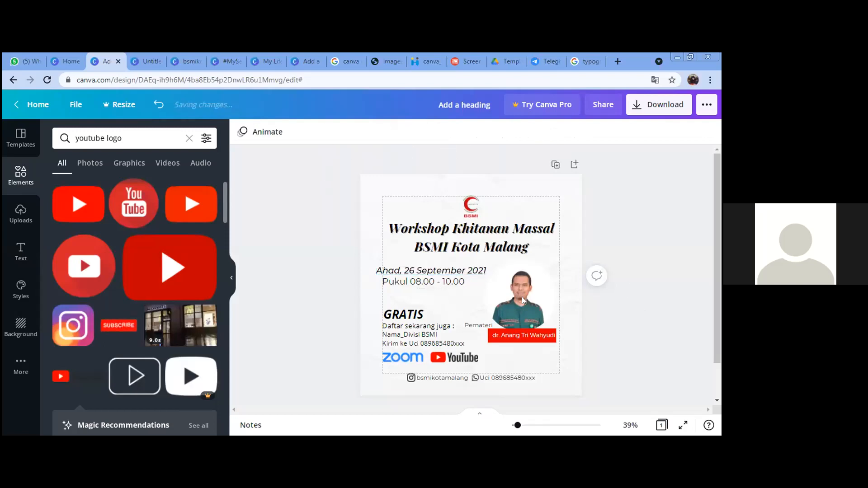
pyautogui.moveTo(468, 275); pyautogui.dragTo(474, 276)
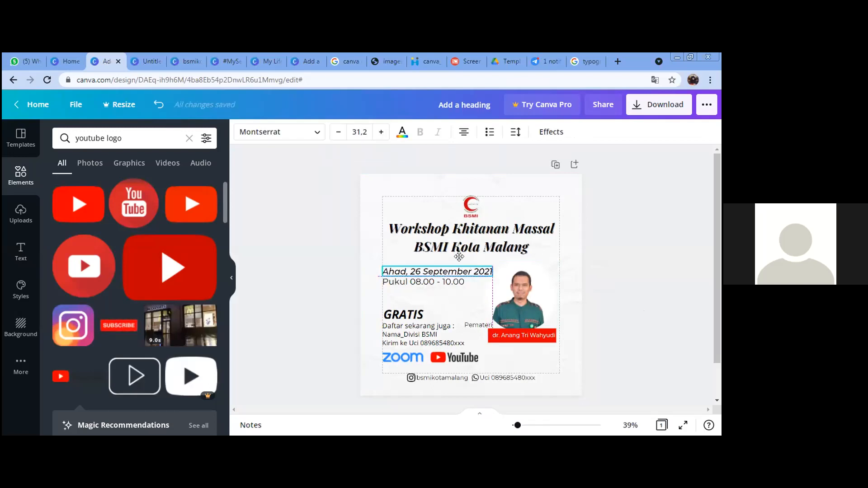
pyautogui.click(338, 131)
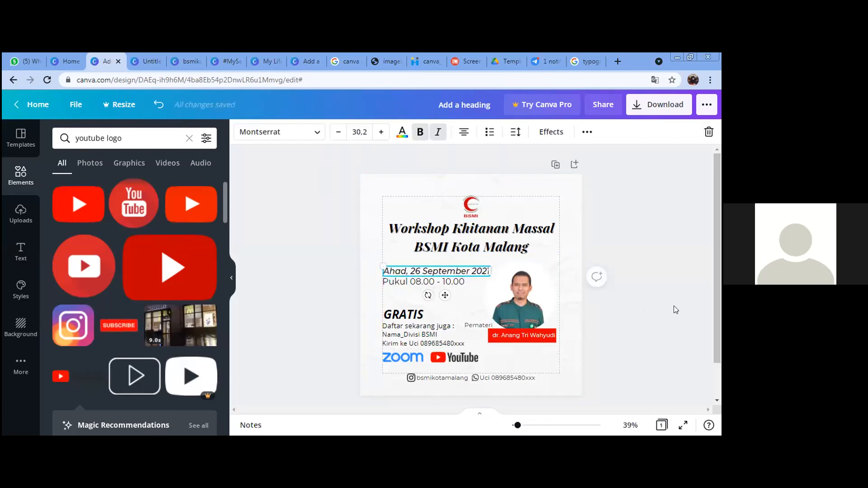
pyautogui.click(613, 349)
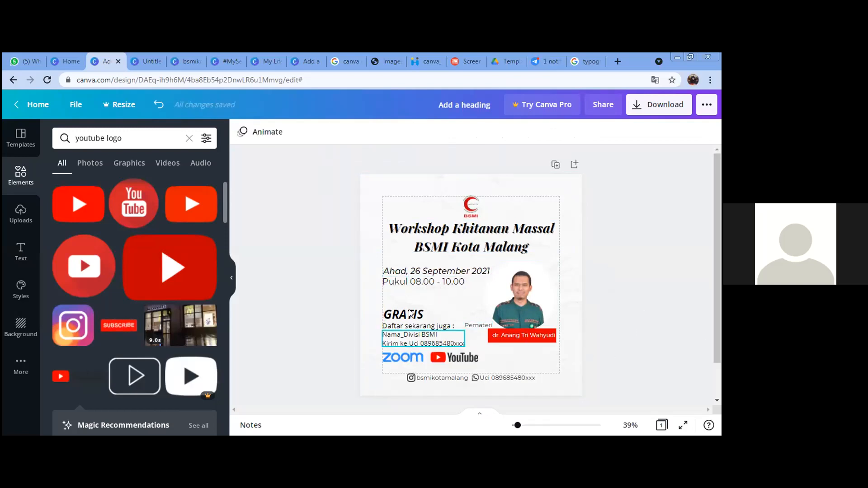
# Step: Move the Zoom and YouTube logos up side by side under the time line
pyautogui.moveTo(405, 357); pyautogui.dragTo(405, 295)
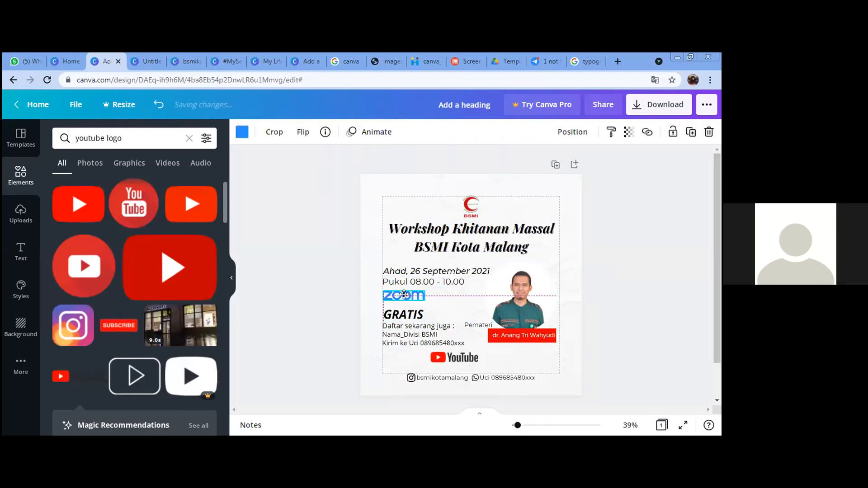
pyautogui.moveTo(458, 359); pyautogui.dragTo(456, 295)
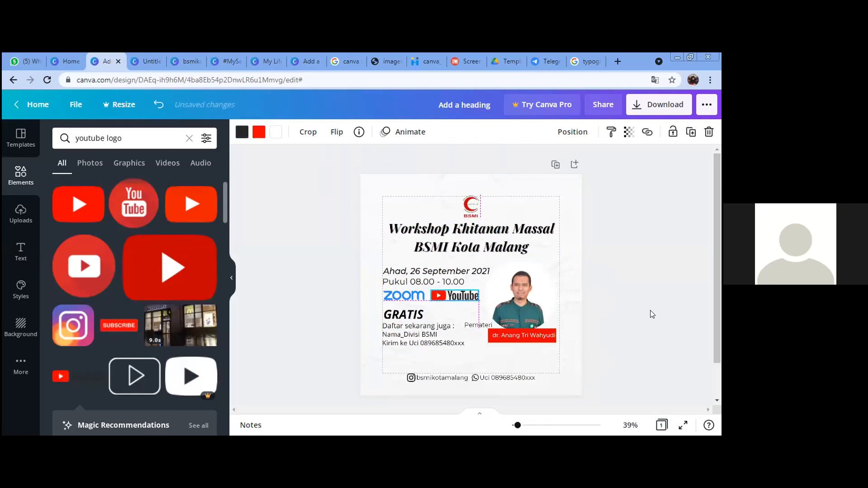
pyautogui.click(653, 314)
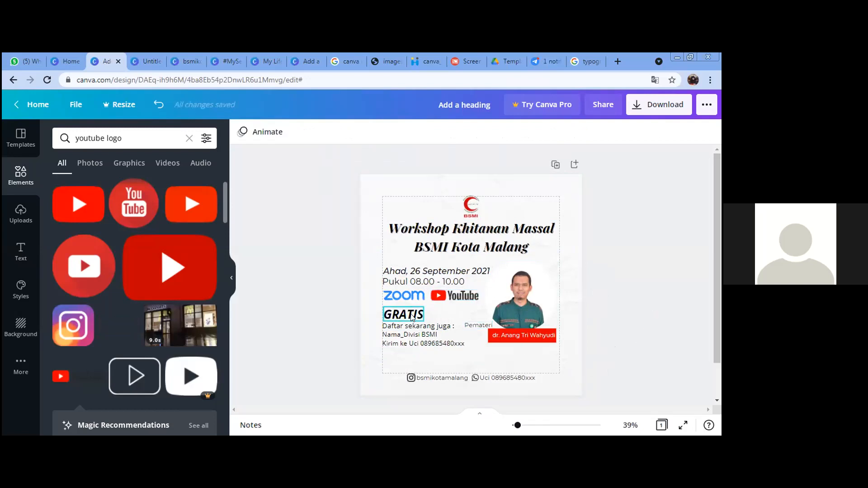
# Step: Shift the Nama_Divisi BSMI, GRATIS and registration text block slightly down
pyautogui.click(444, 340)
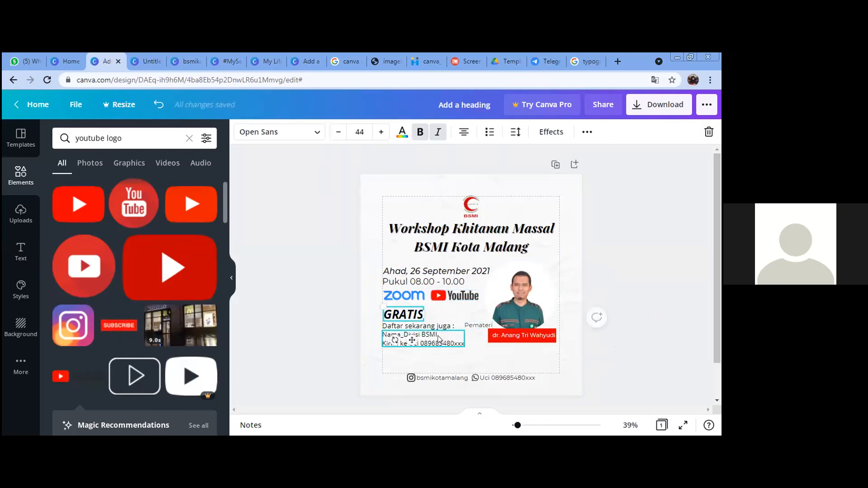
pyautogui.keyDown('shift'); pyautogui.click(436, 329); pyautogui.keyUp('shift')
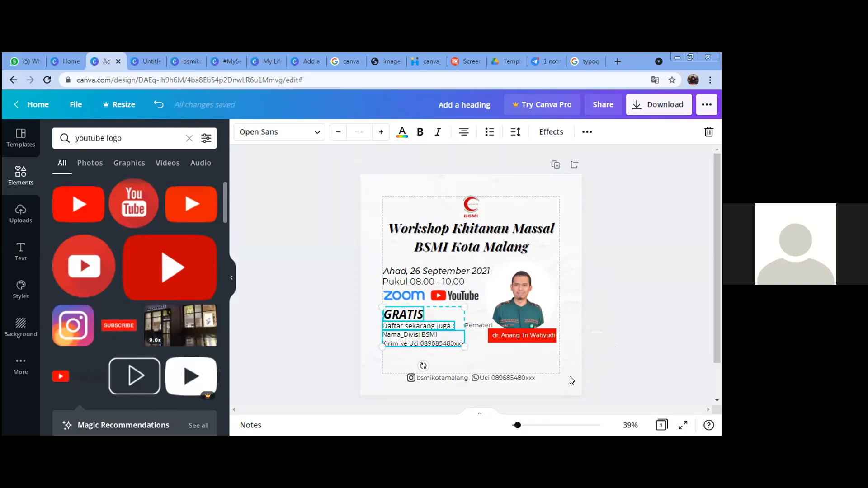
pyautogui.press('Down')
pyautogui.press('Down')
pyautogui.press('Down')
pyautogui.press('Down')
pyautogui.press('Down')
pyautogui.press('Down')
pyautogui.press('Down')
pyautogui.press('Down')
pyautogui.press('Down')
pyautogui.press('Down')
pyautogui.press('Down')
pyautogui.press('Down')
pyautogui.press('Down')
pyautogui.press('Down')
pyautogui.press('Down')
pyautogui.press('Down')
pyautogui.press('Down')
pyautogui.press('Down')
pyautogui.press('Down')
pyautogui.press('Down')
pyautogui.press('Down')
pyautogui.press('Down')
pyautogui.press('Down')
pyautogui.press('Down')
pyautogui.click(652, 330)
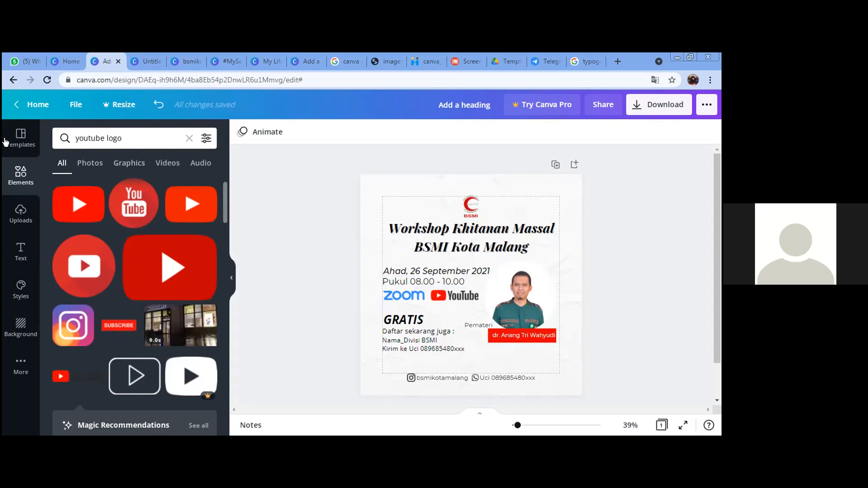
pyautogui.moveTo(125, 139); pyautogui.dragTo(11, 142)
# Step: Add the red Deep Water wavy shape from Lines & Shapes to the page
pyautogui.press('BackSpace')
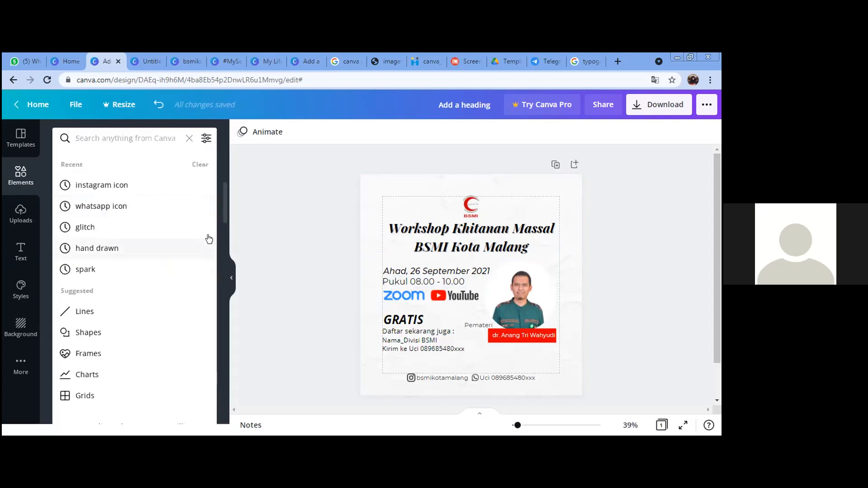
pyautogui.click(221, 248)
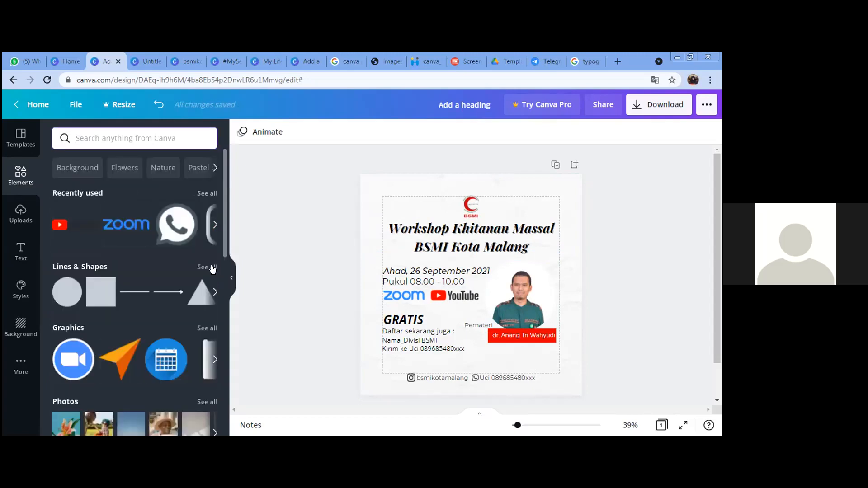
pyautogui.click(207, 267)
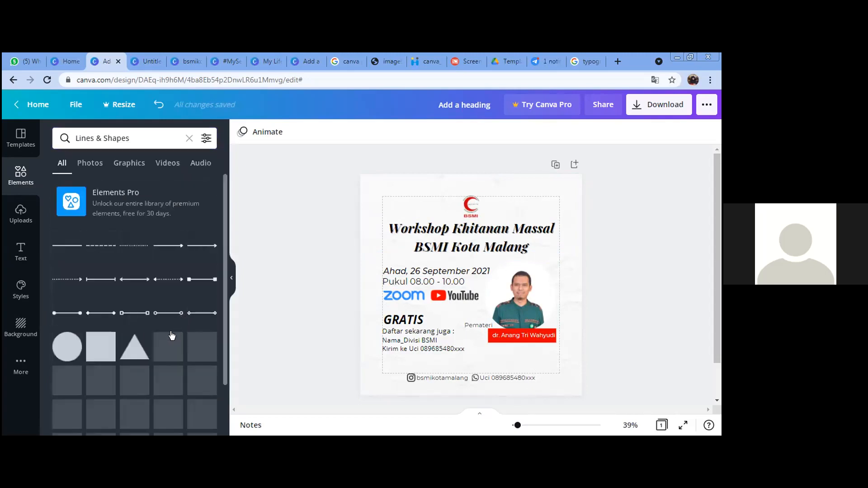
pyautogui.scroll(-10, 177, 334)
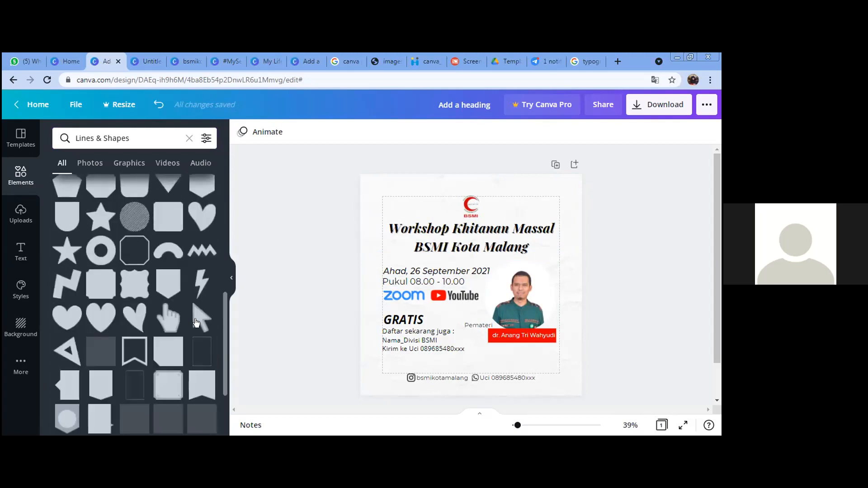
pyautogui.scroll(-3, 183, 377)
pyautogui.scroll(-2, 120, 369)
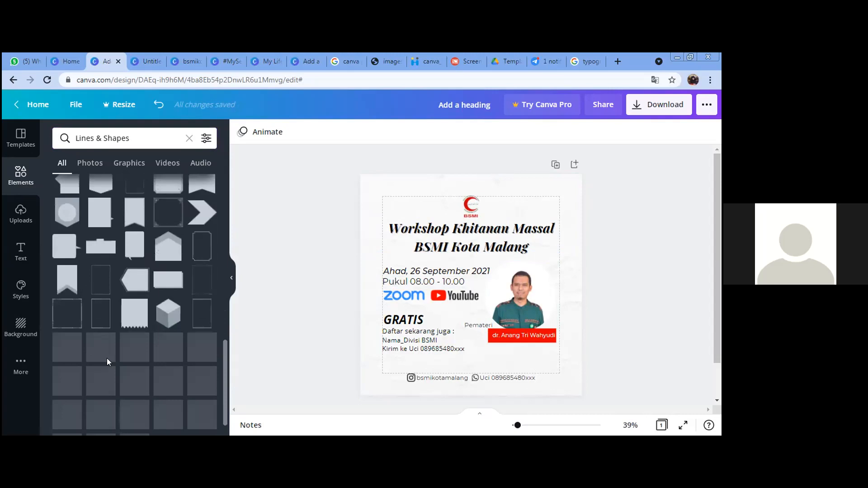
pyautogui.scroll(-3, 107, 362)
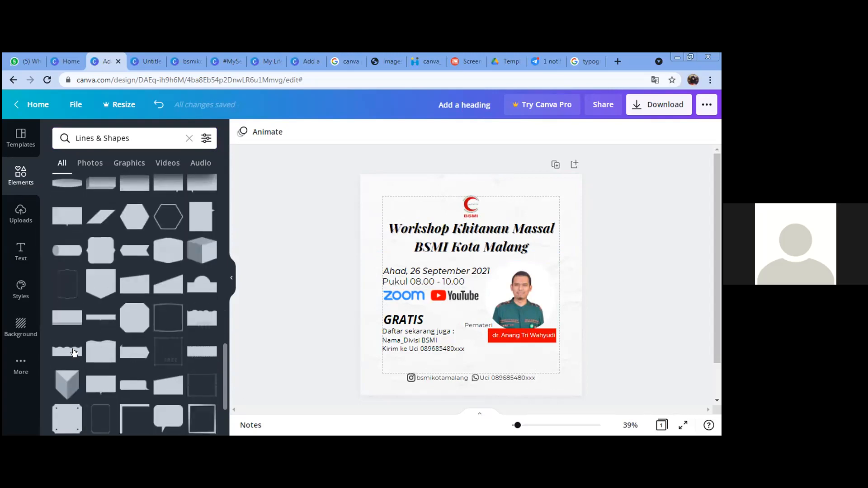
pyautogui.click(73, 345)
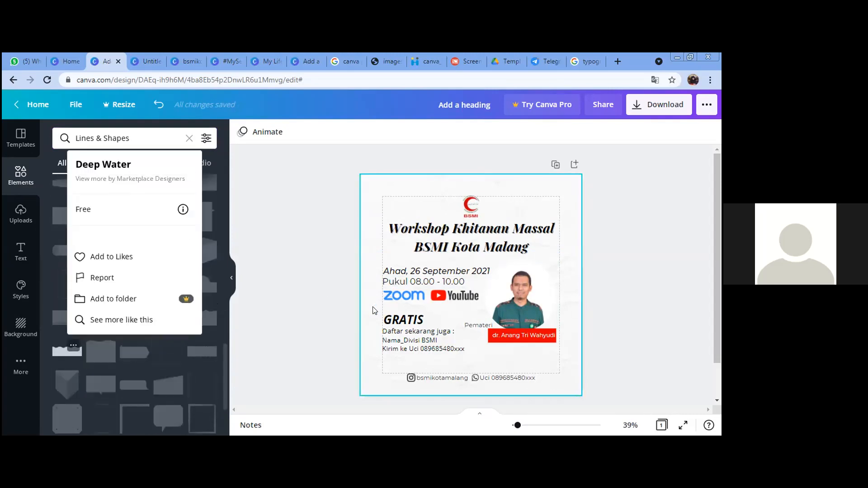
pyautogui.click(55, 357)
pyautogui.click(67, 352)
# Step: Move the wave into the bottom-right corner, rotate it counter-clockwise and nudge it down
pyautogui.moveTo(509, 288)
pyautogui.mouseDown()
pyautogui.moveTo(564, 373)
pyautogui.moveTo(611, 385)
pyautogui.mouseUp()
pyautogui.moveTo(635, 357); pyautogui.dragTo(636, 358)
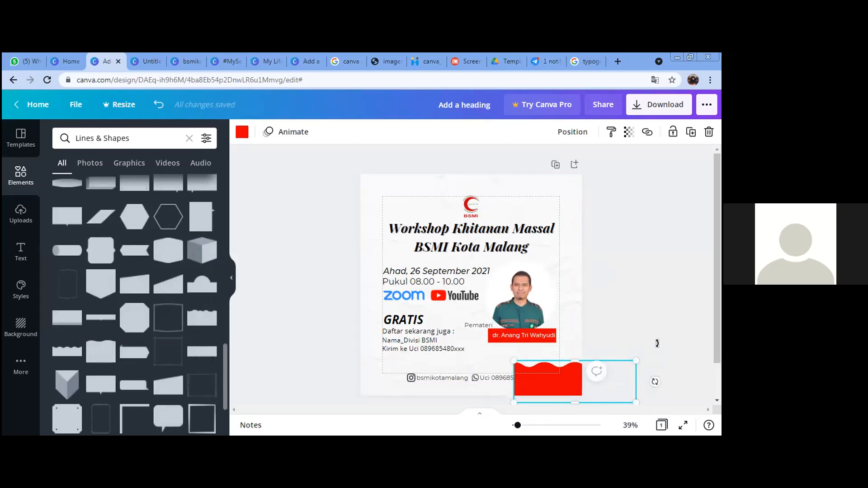
pyautogui.moveTo(655, 382); pyautogui.dragTo(608, 337)
pyautogui.moveTo(576, 388); pyautogui.dragTo(577, 392)
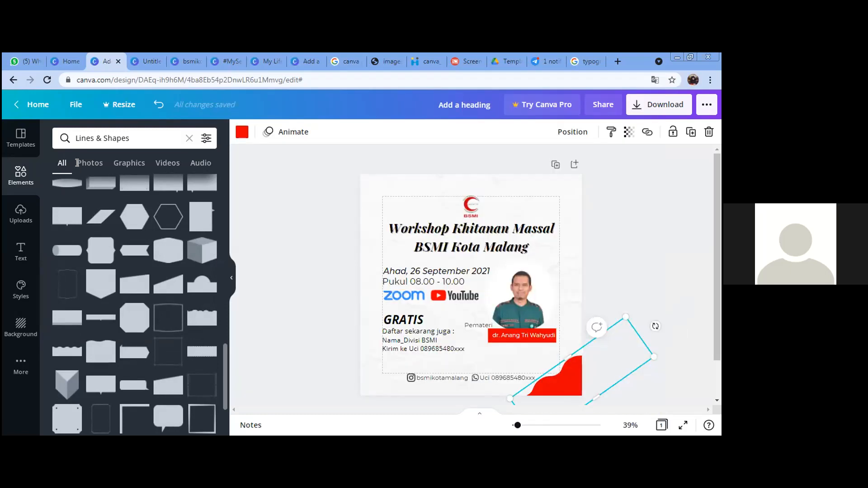
pyautogui.doubleClick(83, 133)
# Step: Recolour the corner wave shape with hex 8f0100 dark red
pyautogui.write('8f')
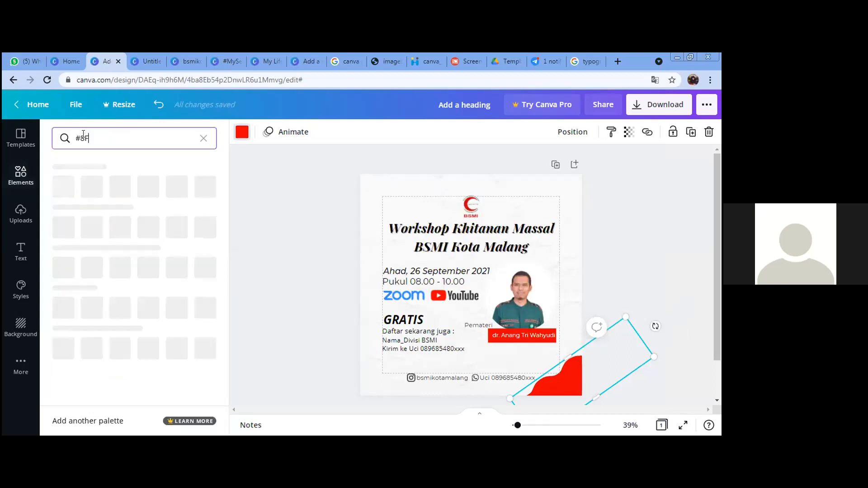
pyautogui.write('0100')
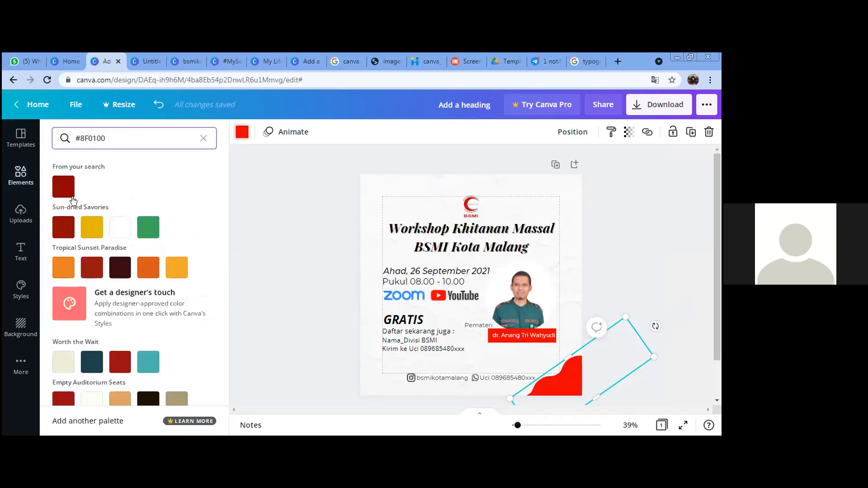
pyautogui.click(64, 191)
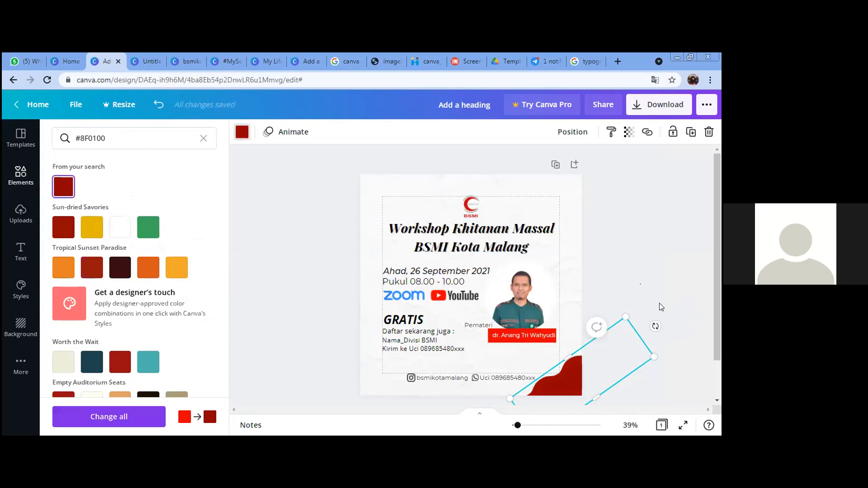
pyautogui.click(659, 303)
pyautogui.click(580, 391)
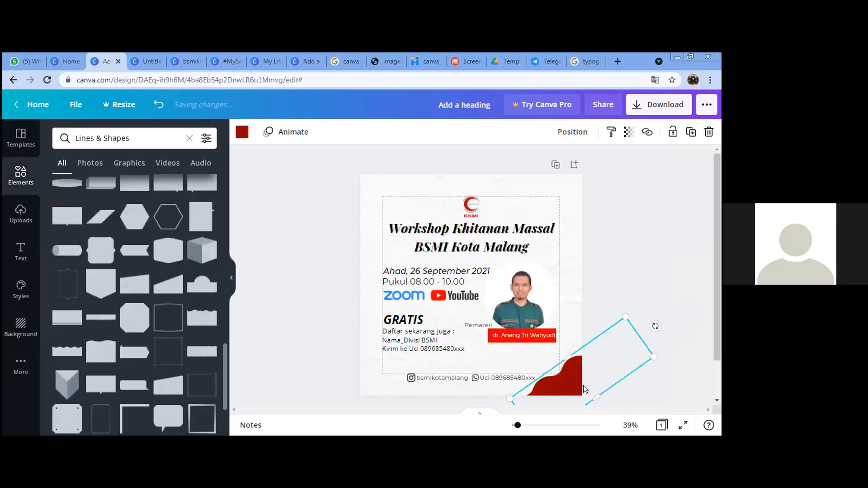
pyautogui.click(639, 275)
# Step: Paste a copy of the dark red wave and rotate it into the page's top-left corner
pyautogui.hotkey('ctrl', 'v')
pyautogui.moveTo(438, 297); pyautogui.dragTo(389, 204)
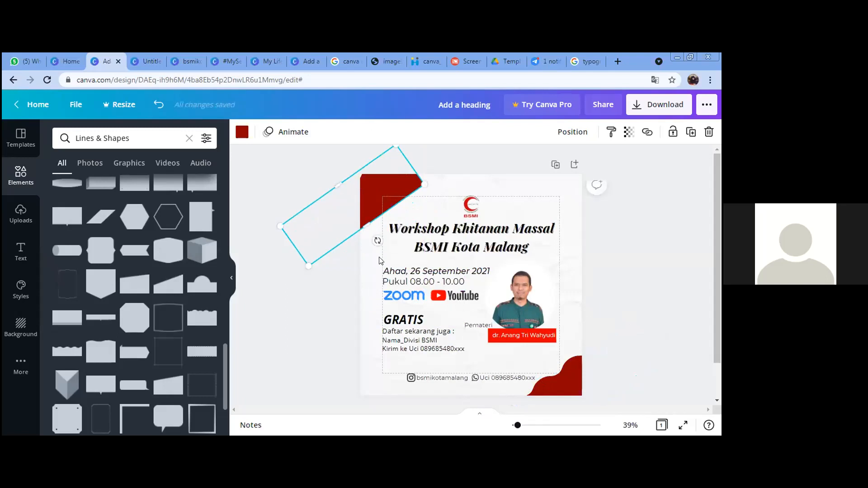
pyautogui.moveTo(375, 241); pyautogui.dragTo(302, 154)
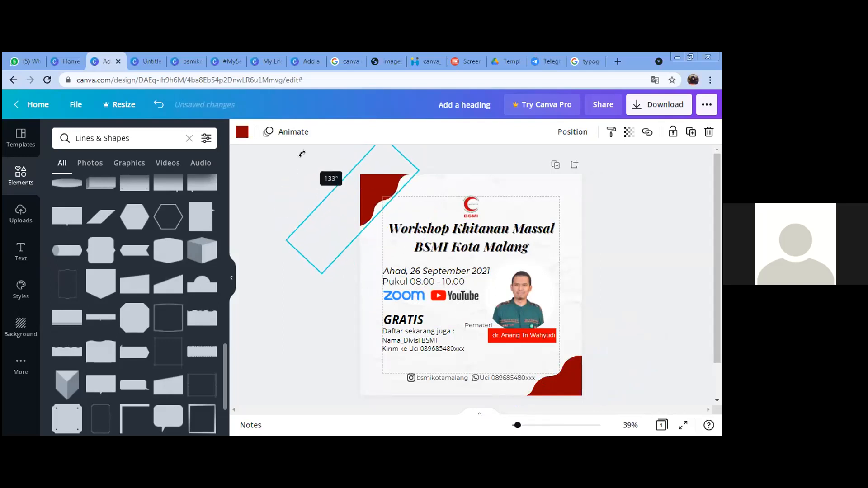
pyautogui.click(626, 310)
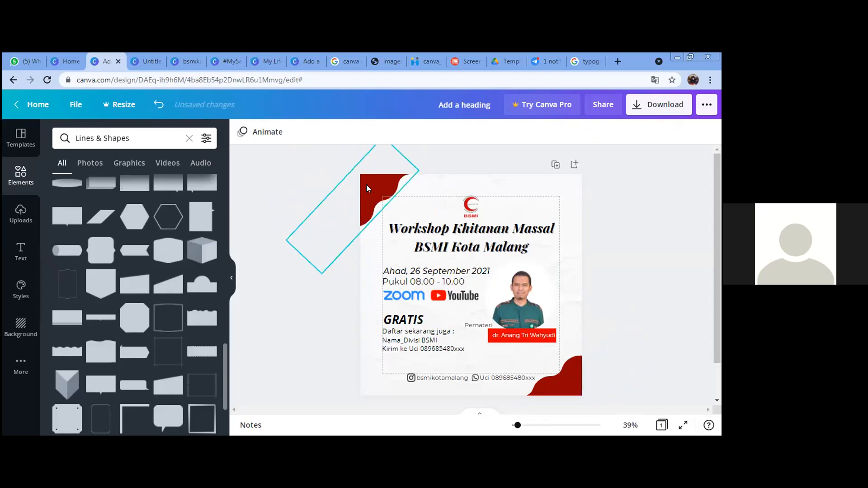
pyautogui.moveTo(367, 184); pyautogui.dragTo(370, 178)
pyautogui.moveTo(362, 210); pyautogui.dragTo(363, 210)
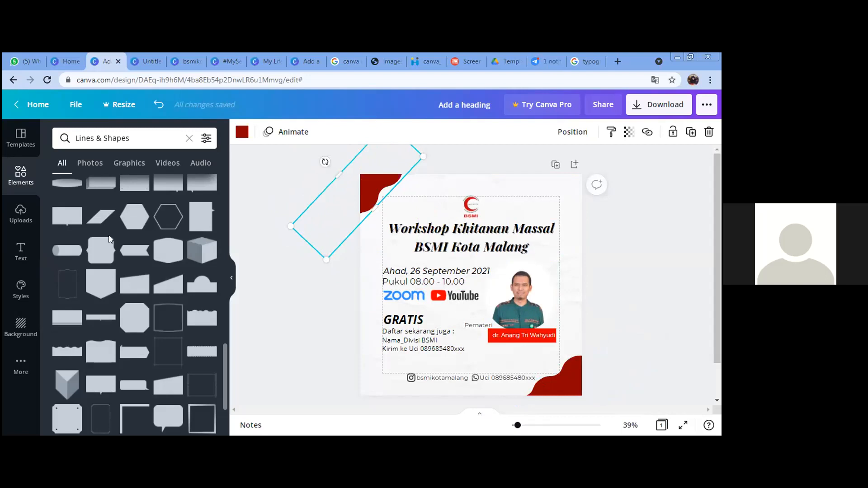
# Step: Recolour the top-left corner wave bright red from the colour swatches
pyautogui.click(242, 132)
pyautogui.click(205, 139)
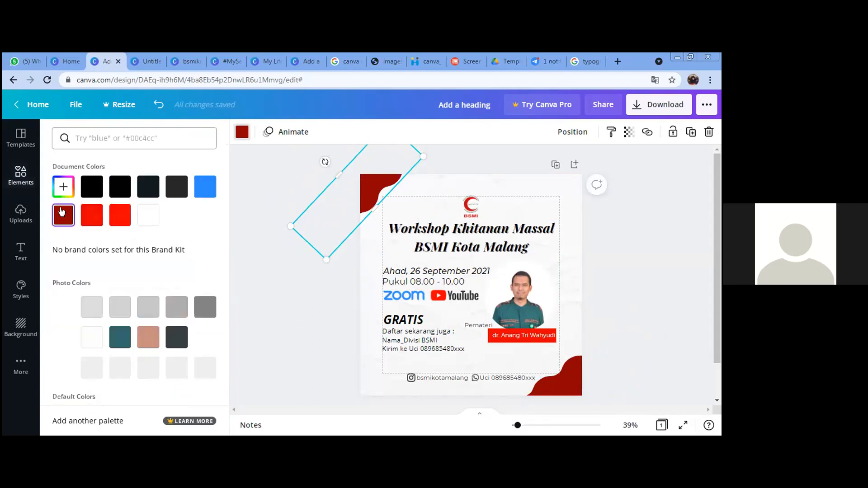
pyautogui.click(92, 216)
pyautogui.click(627, 292)
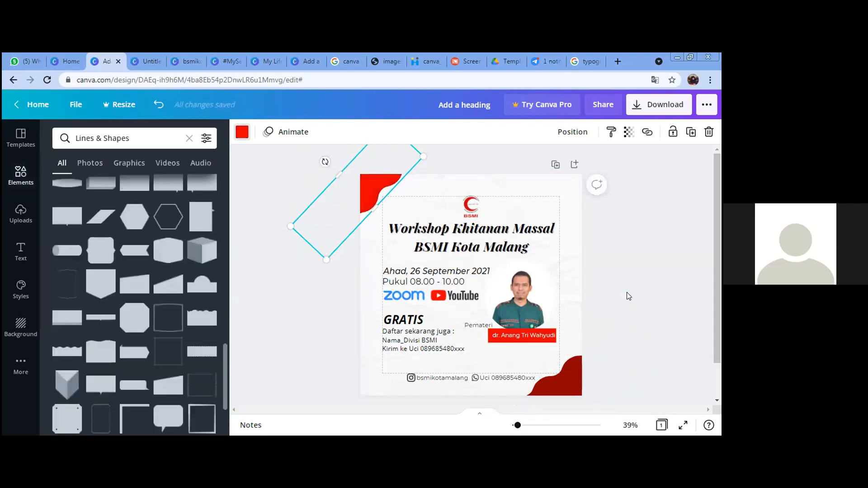
pyautogui.click(627, 292)
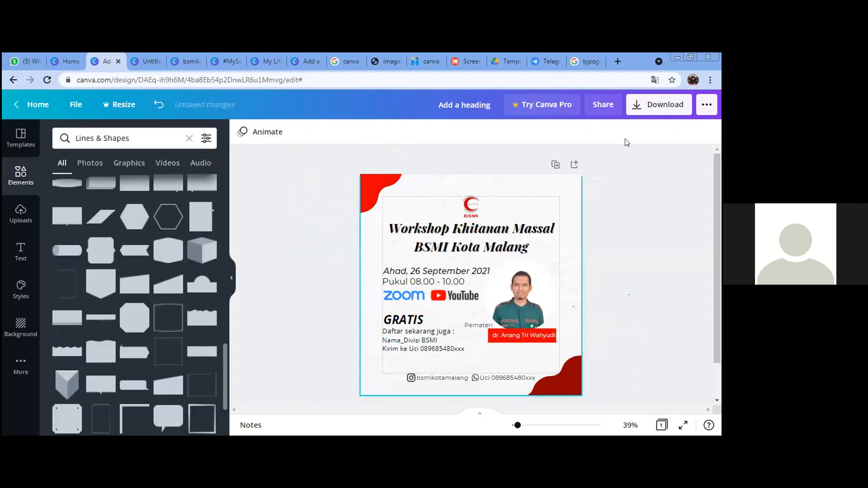
# Step: Raise the background image's transparency from 16 to about 24
pyautogui.click(656, 139)
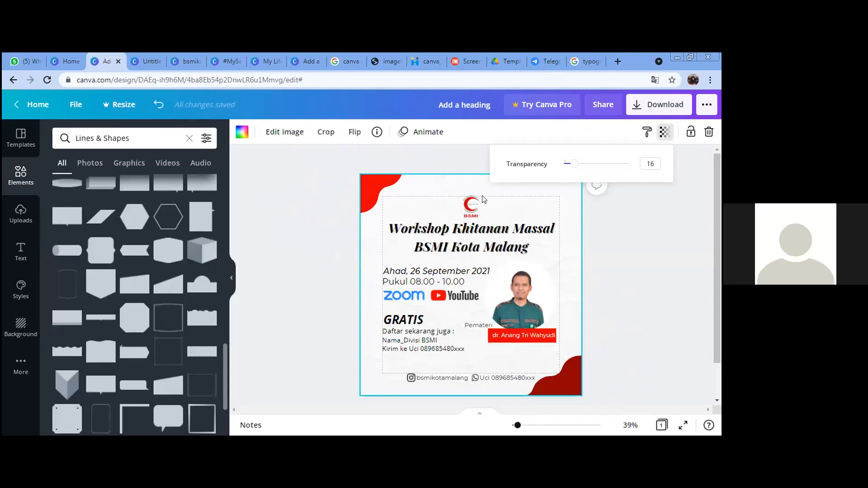
pyautogui.click(579, 167)
pyautogui.click(597, 263)
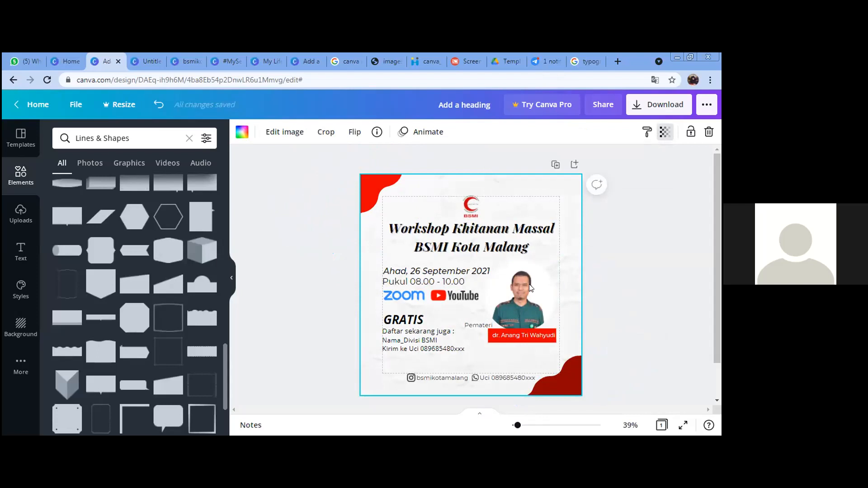
pyautogui.click(526, 274)
pyautogui.click(317, 290)
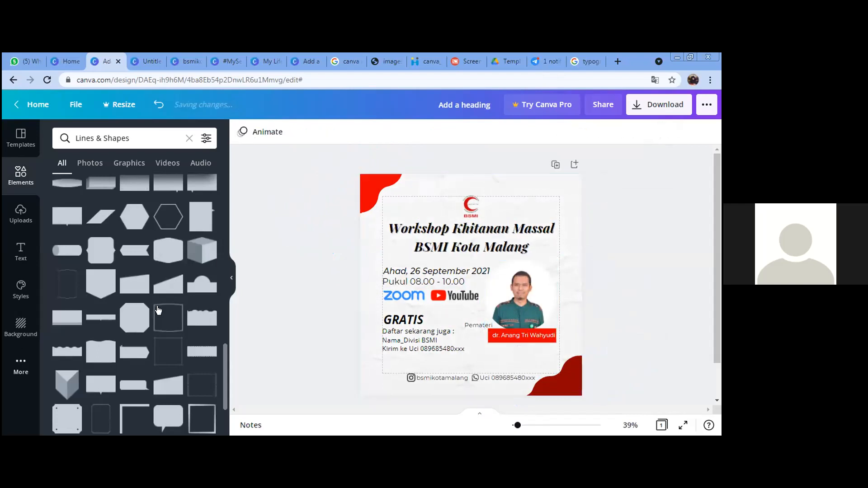
pyautogui.scroll(10, 158, 310)
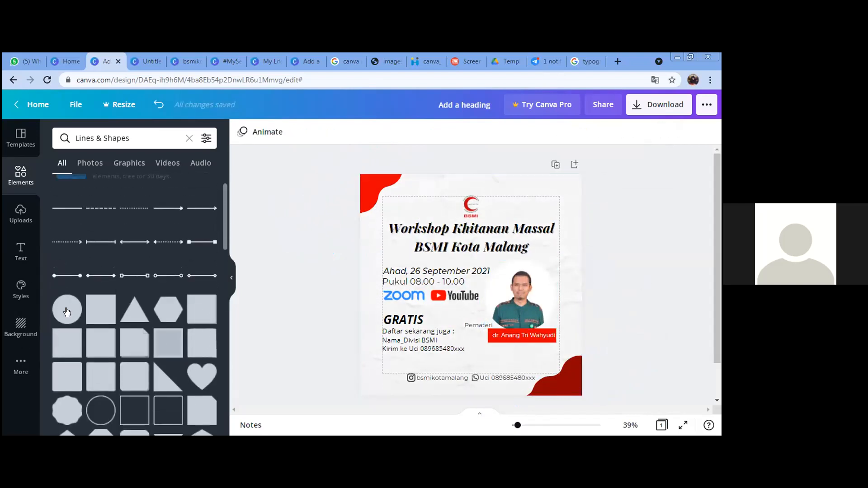
# Step: Add a circle, size it over the speaker photo, and send it behind the photo
pyautogui.click(67, 311)
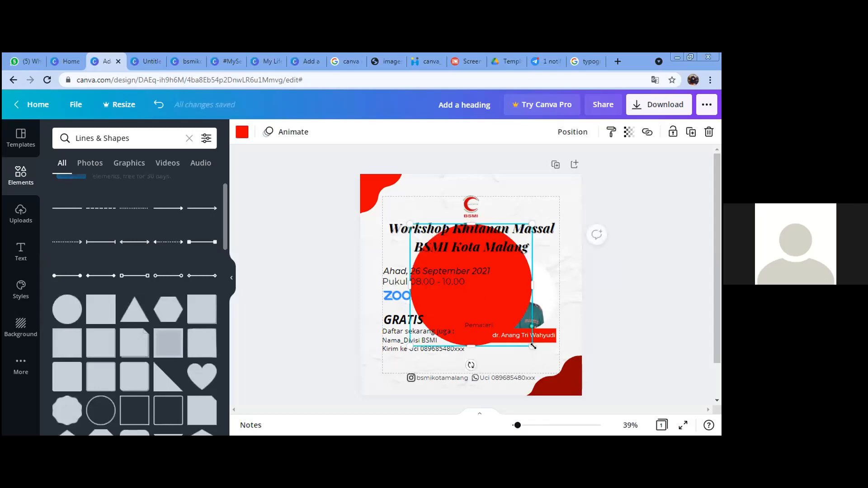
pyautogui.moveTo(522, 332); pyautogui.dragTo(533, 288)
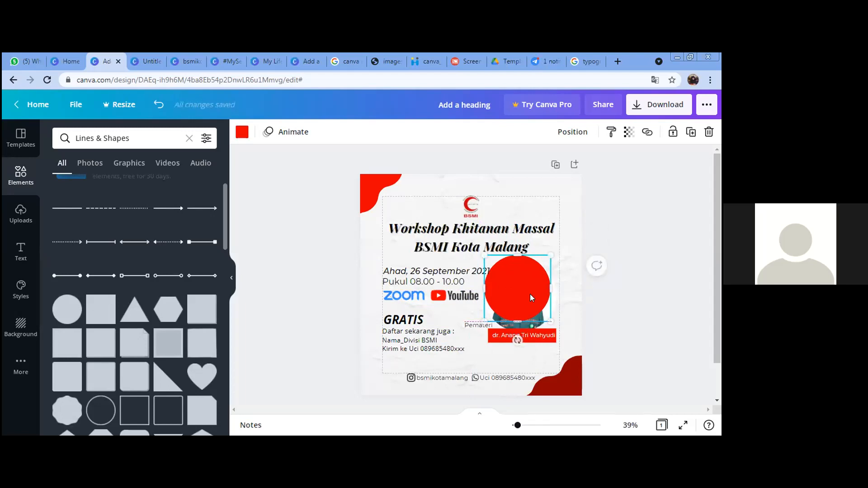
pyautogui.moveTo(550, 322); pyautogui.dragTo(559, 330)
pyautogui.moveTo(528, 293); pyautogui.dragTo(531, 286)
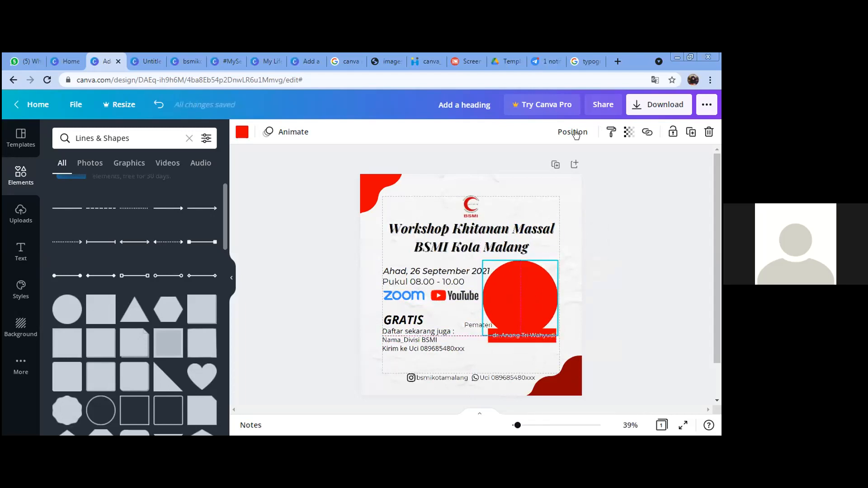
pyautogui.click(572, 131)
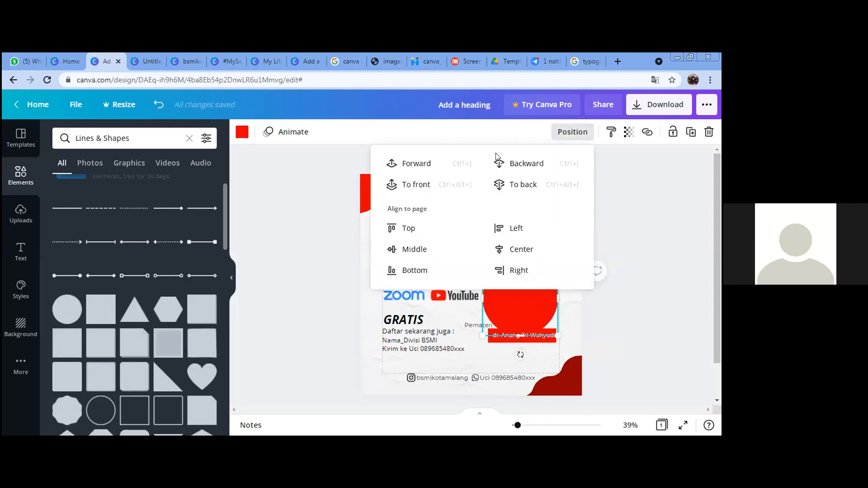
pyautogui.click(516, 165)
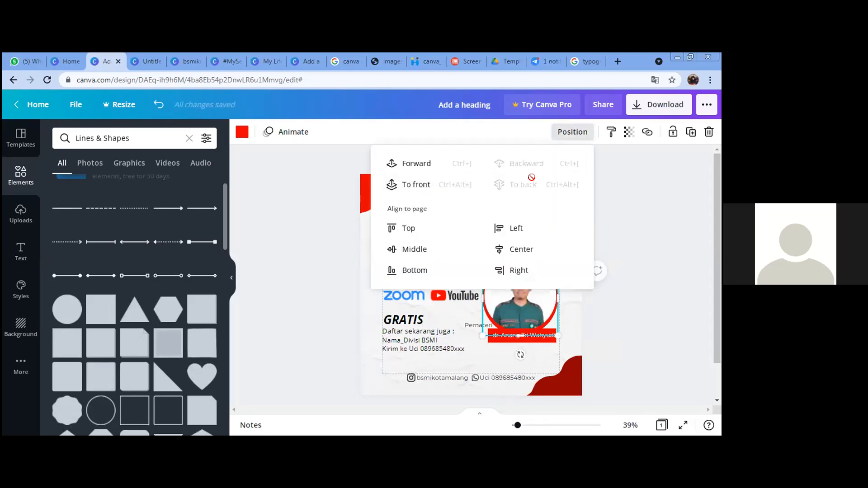
pyautogui.click(556, 327)
# Step: Shrink the speaker photo slightly so the circle shows around it
pyautogui.moveTo(554, 327); pyautogui.dragTo(551, 324)
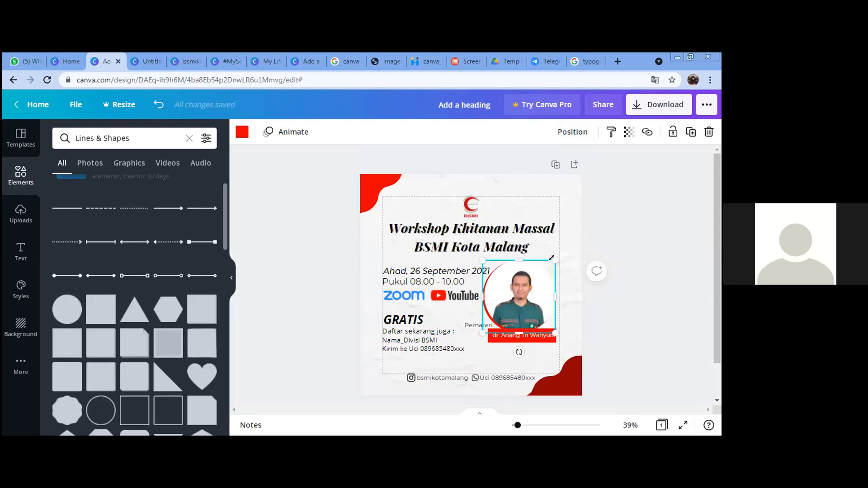
pyautogui.moveTo(554, 256); pyautogui.dragTo(556, 263)
pyautogui.moveTo(483, 314); pyautogui.dragTo(485, 307)
pyautogui.hotkey('ctrl', 'z')
# Step: Nudge the circle up and right to centre it, and recolour it grey
pyautogui.click(481, 306)
pyautogui.press('Right')
pyautogui.press('Right')
pyautogui.press('Right')
pyautogui.press('Right')
pyautogui.press('Right')
pyautogui.press('Right')
pyautogui.press('Up')
pyautogui.press('Up')
pyautogui.press('Up')
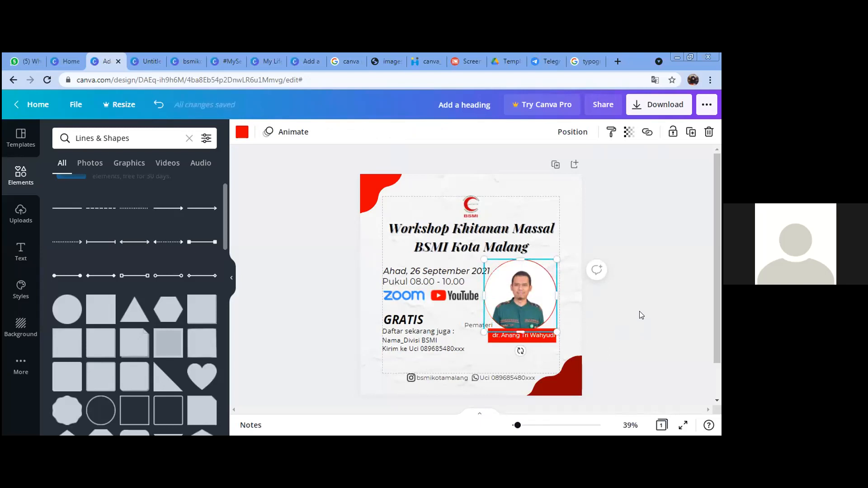
pyautogui.click(242, 132)
pyautogui.click(201, 307)
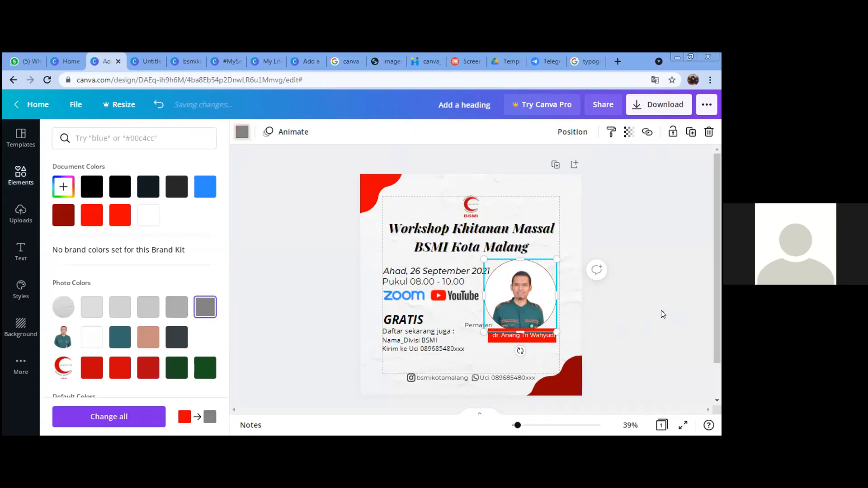
pyautogui.click(659, 306)
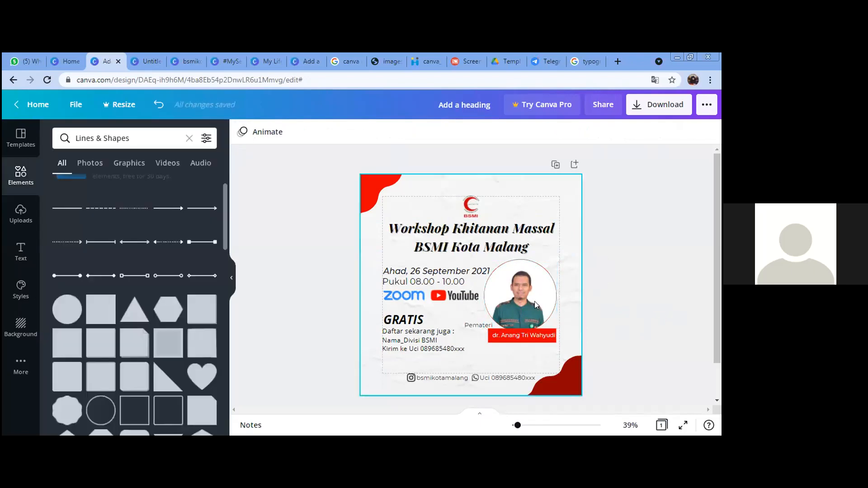
# Step: Group the speaker photo, red name bar and Pemateri label with Ctrl+G
pyautogui.click(556, 328)
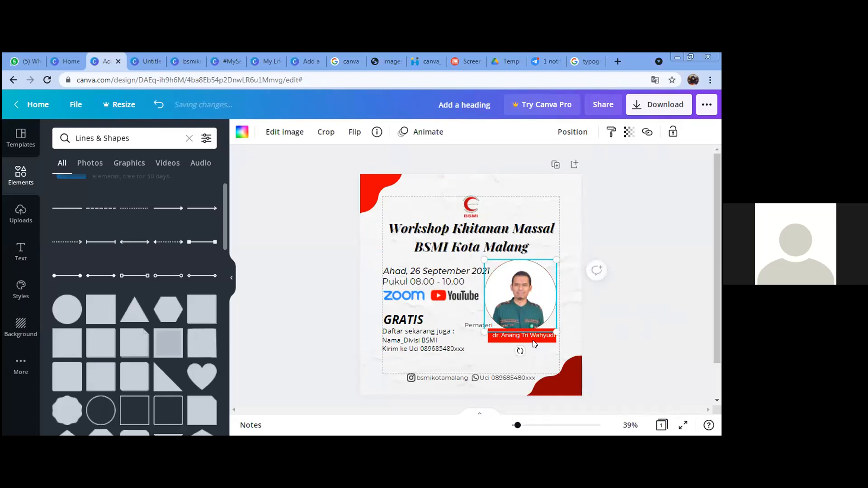
pyautogui.keyDown('shift'); pyautogui.click(527, 334); pyautogui.keyUp('shift')
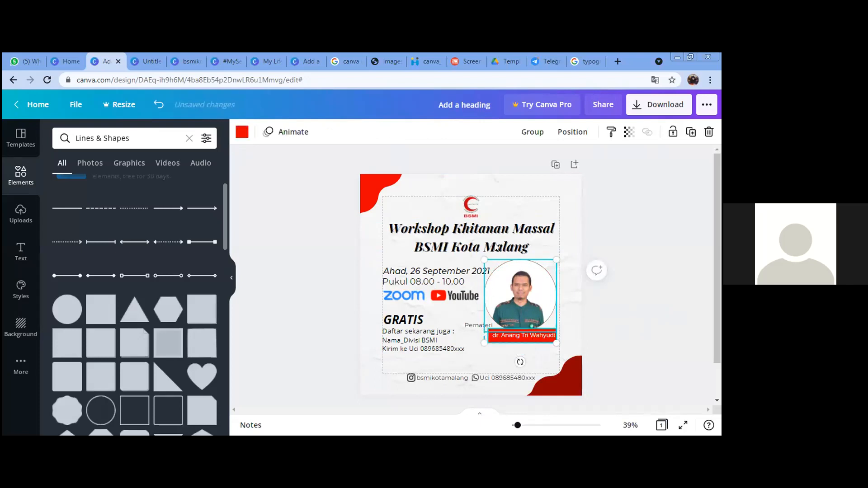
pyautogui.keyDown('shift'); pyautogui.click(468, 324); pyautogui.keyUp('shift')
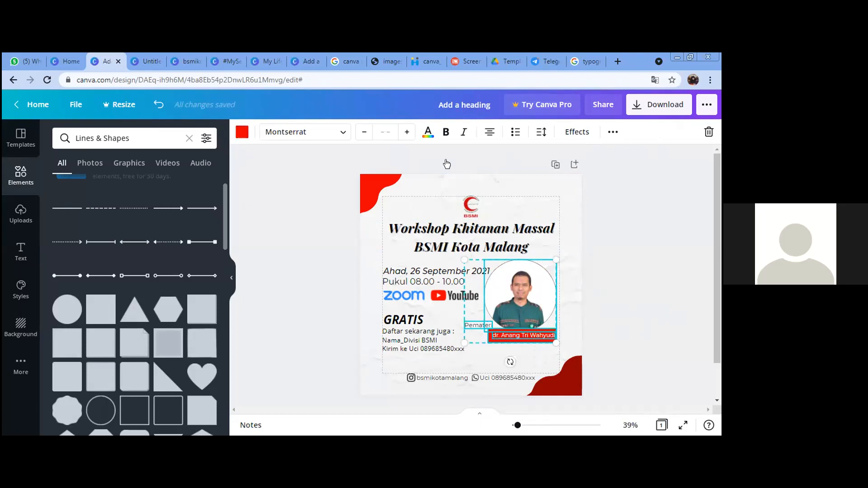
pyautogui.click(613, 131)
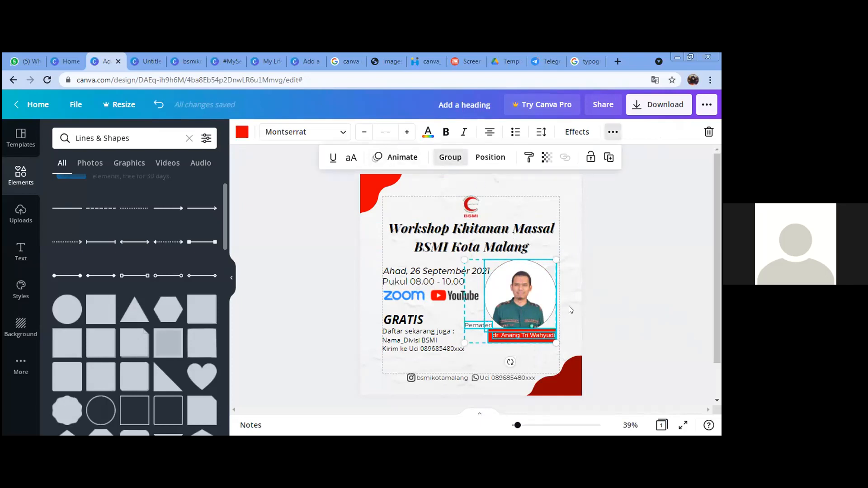
pyautogui.hotkey('ctrl', 'g')
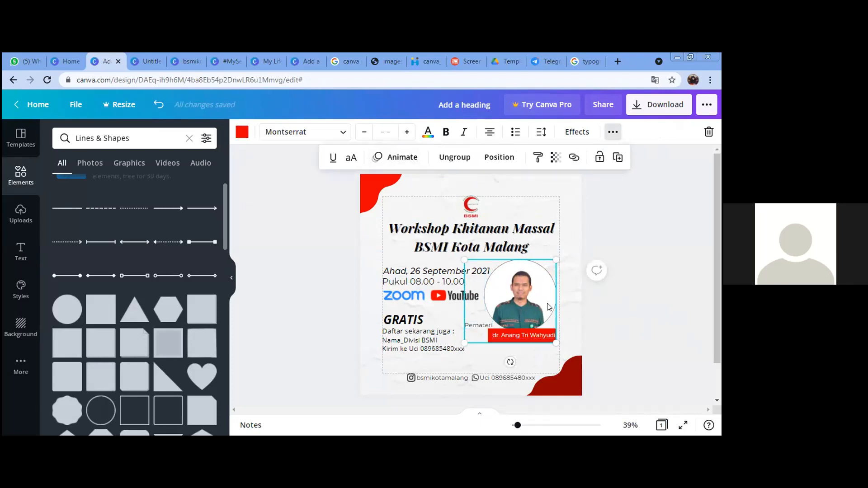
# Step: Move the photo group to the right margin and nudge the grey circle back behind it
pyautogui.moveTo(550, 302); pyautogui.dragTo(547, 303)
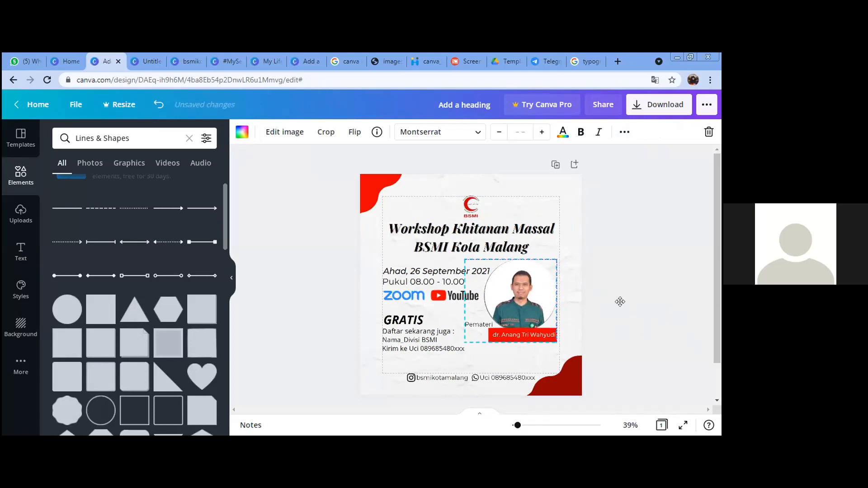
pyautogui.moveTo(487, 303); pyautogui.dragTo(487, 304)
pyautogui.click(487, 255)
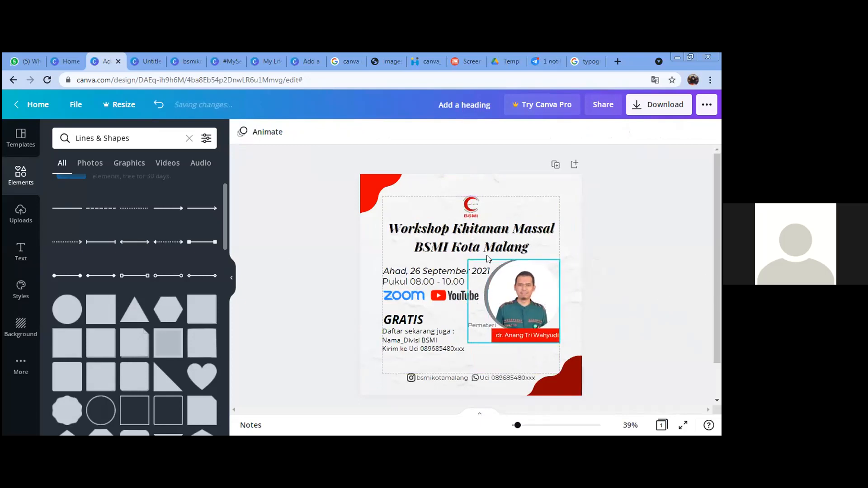
pyautogui.click(485, 257)
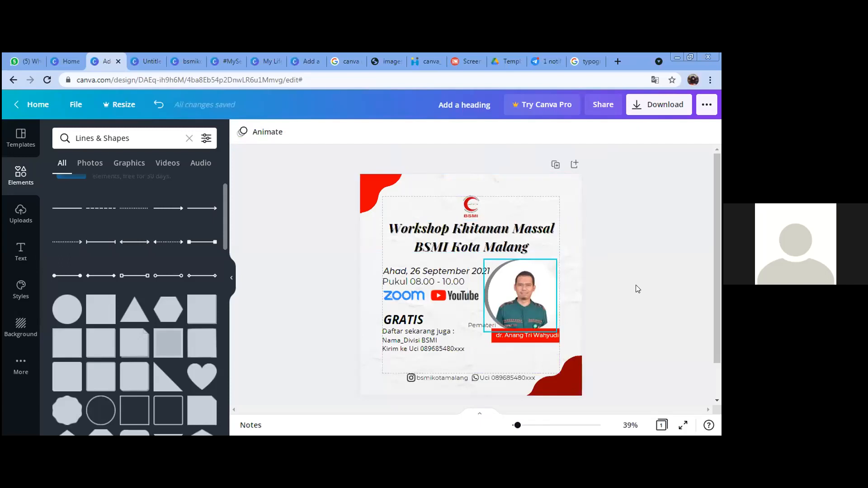
pyautogui.press('Right')
pyautogui.press('Right')
pyautogui.press('Right')
pyautogui.press('Right')
pyautogui.press('Right')
pyautogui.press('Right')
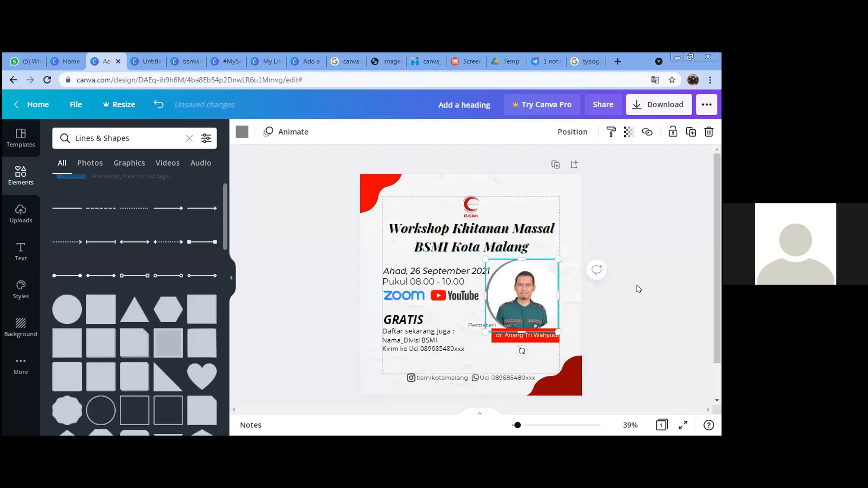
pyautogui.press('Right')
pyautogui.press('Right')
pyautogui.click(628, 283)
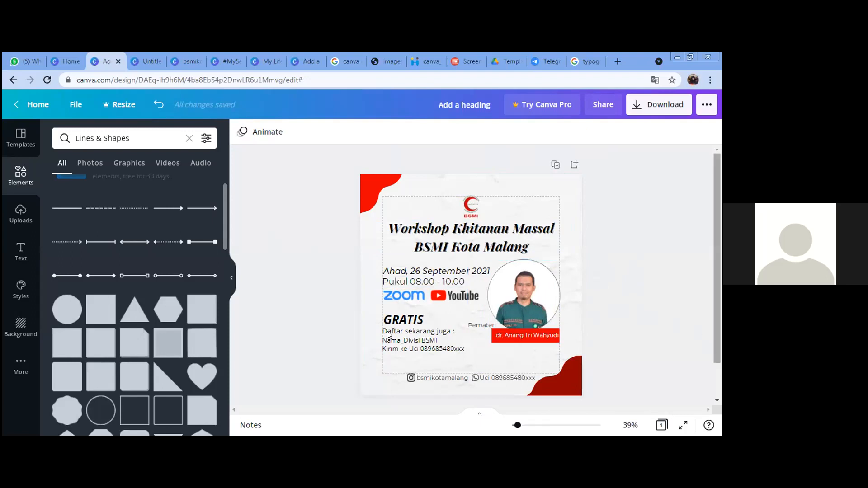
# Step: Enlarge the GRATIS text slightly to size 46
pyautogui.click(404, 320)
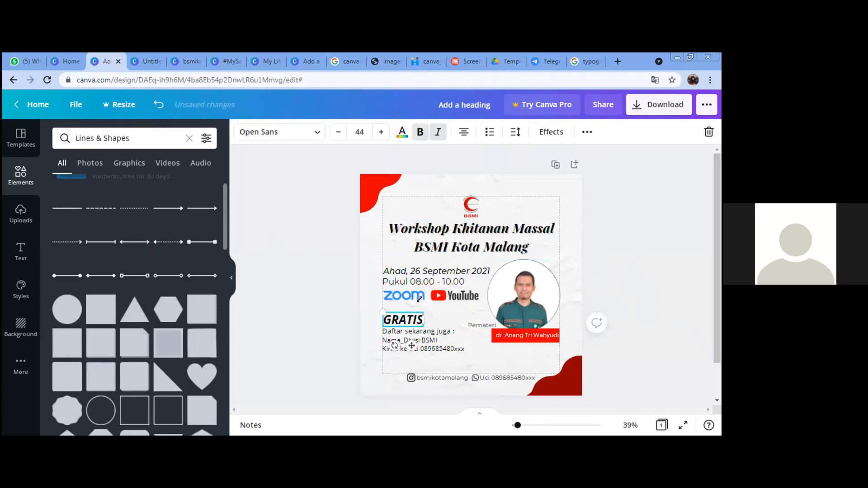
pyautogui.moveTo(424, 311); pyautogui.dragTo(425, 310)
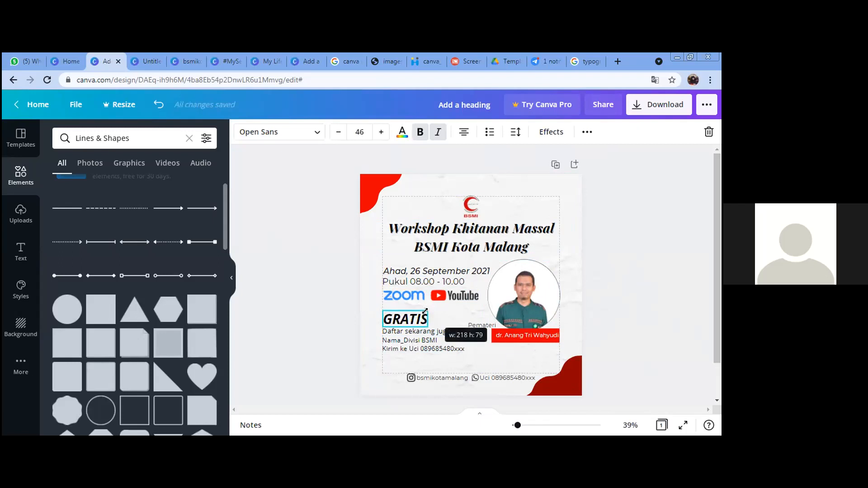
pyautogui.click(620, 304)
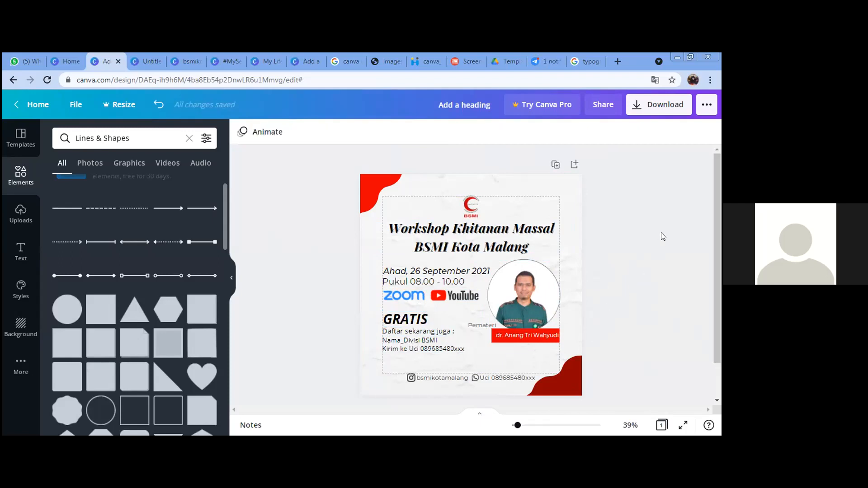
# Step: Drag the BSMI logo's corner handle outward to scale it up a little
pyautogui.click(470, 214)
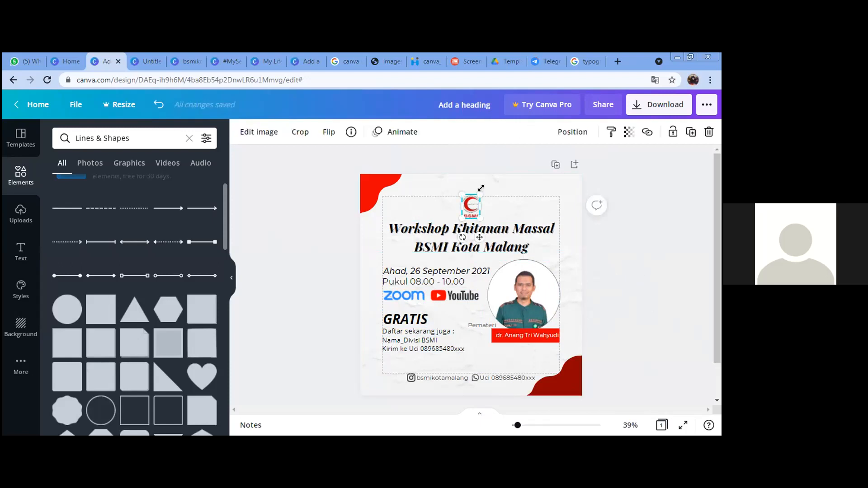
pyautogui.moveTo(482, 188); pyautogui.dragTo(471, 207)
pyautogui.click(656, 301)
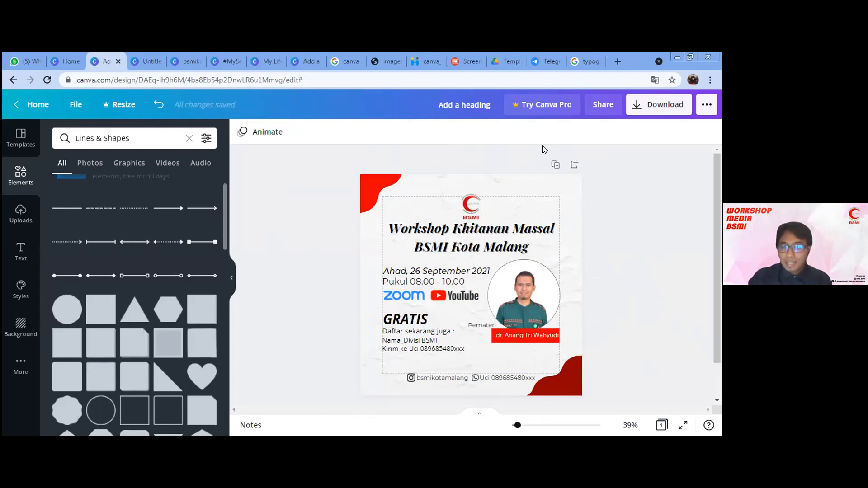
pyautogui.click(472, 209)
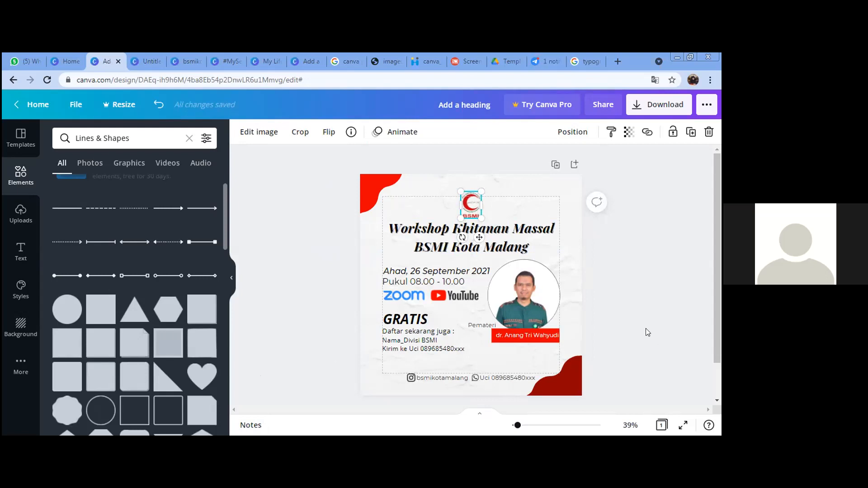
pyautogui.click(642, 286)
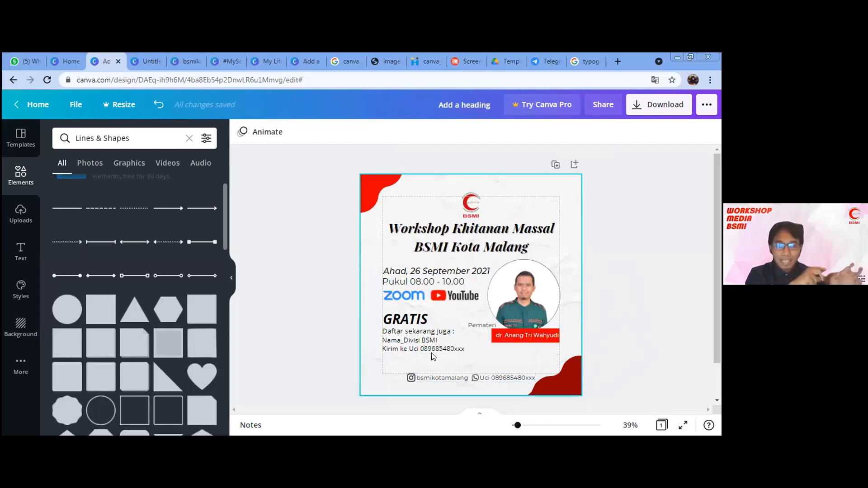
# Step: Group GRATIS with its registration text and move the block lower
pyautogui.click(424, 333)
pyautogui.keyDown('shift'); pyautogui.click(415, 320); pyautogui.keyUp('shift')
pyautogui.click(586, 132)
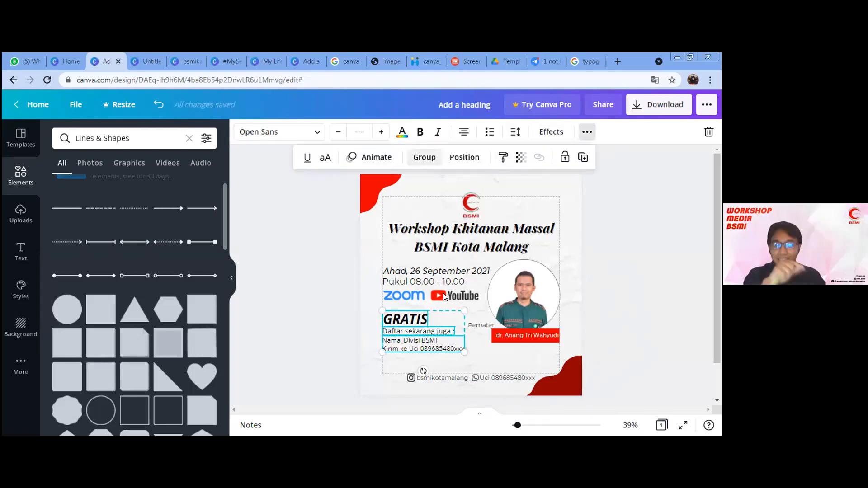
pyautogui.hotkey('ctrl', 'g')
pyautogui.moveTo(432, 334); pyautogui.dragTo(433, 340)
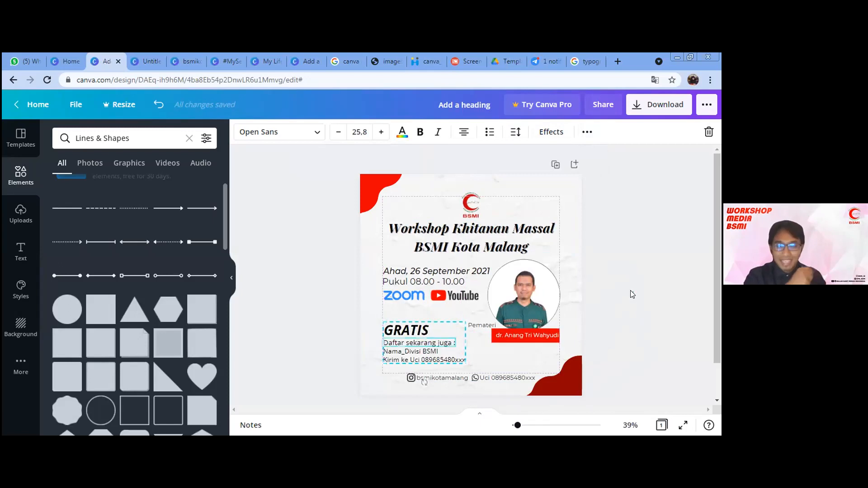
pyautogui.click(630, 293)
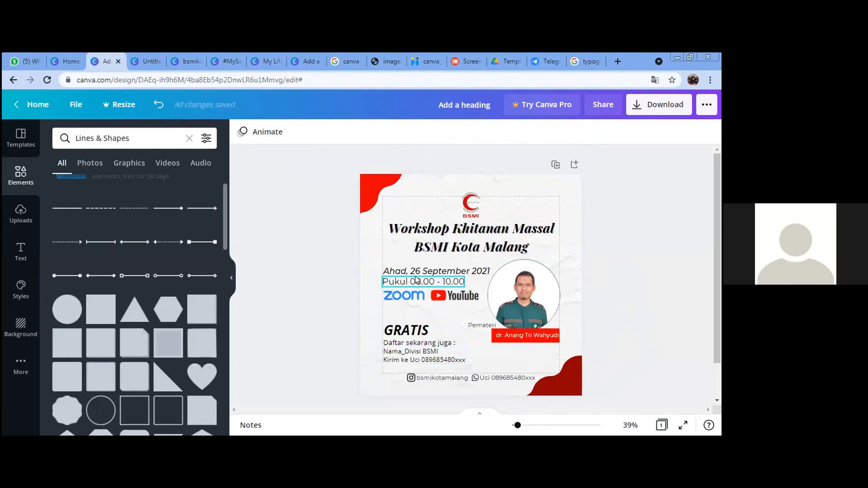
# Step: Group the date/time text with the Zoom and YouTube logos and shift it slightly down
pyautogui.click(420, 284)
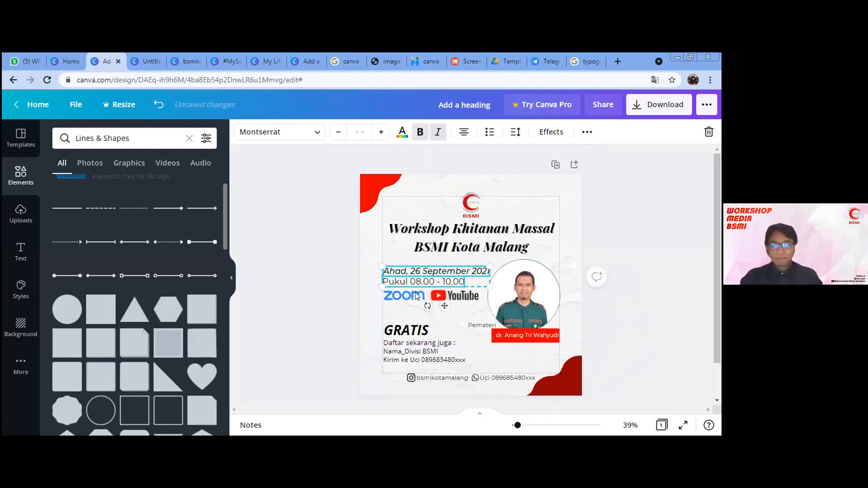
pyautogui.keyDown('shift'); pyautogui.click(415, 293); pyautogui.keyUp('shift')
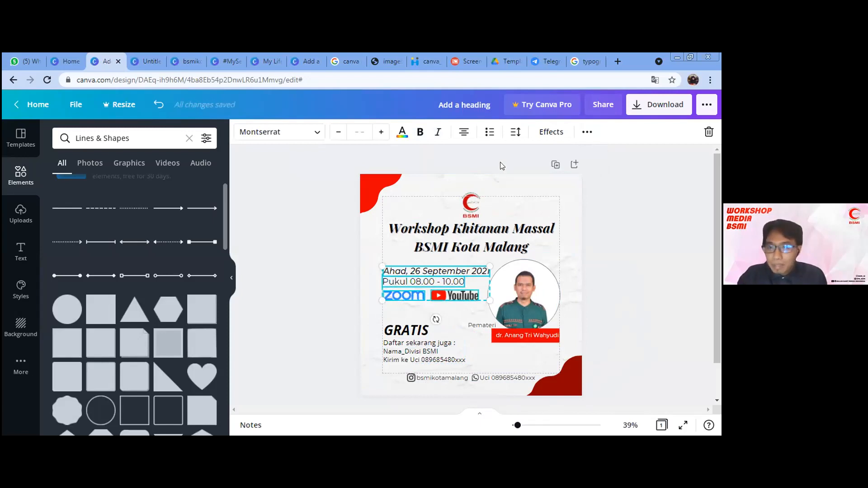
pyautogui.click(588, 132)
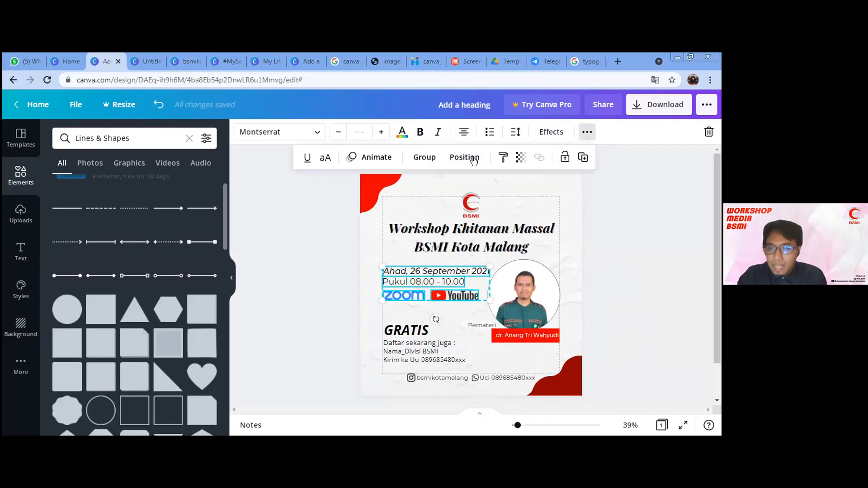
pyautogui.click(425, 158)
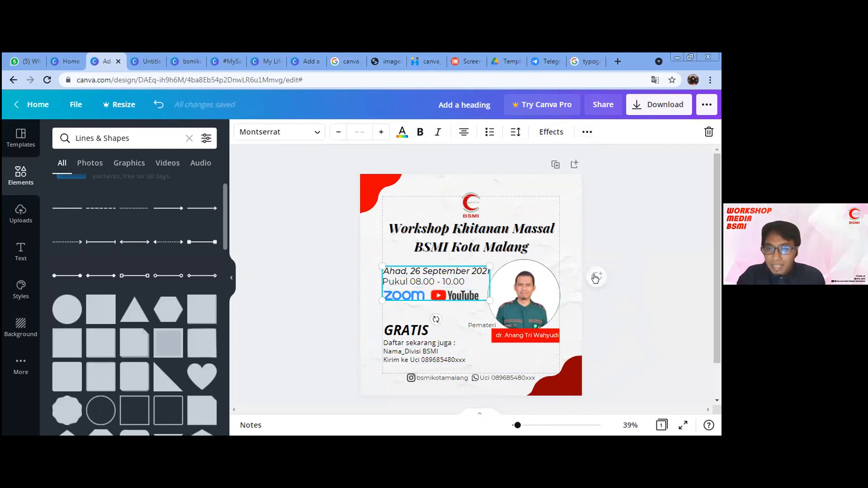
pyautogui.click(449, 290)
pyautogui.click(449, 290)
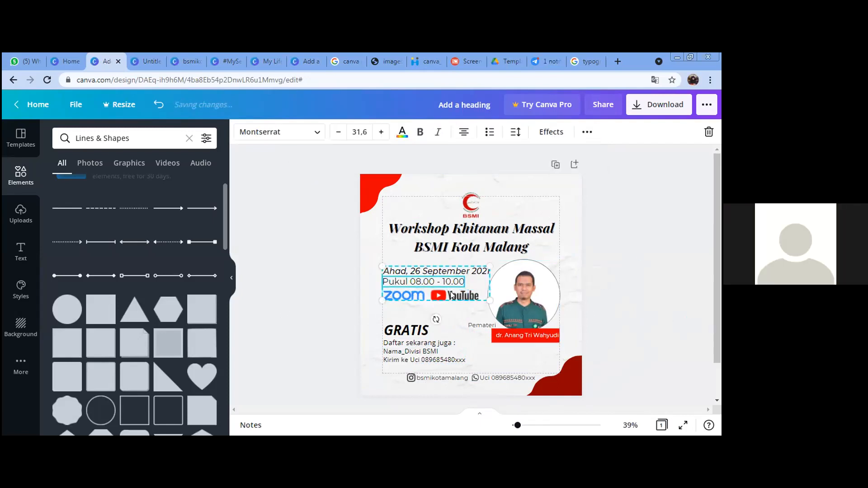
pyautogui.moveTo(449, 291); pyautogui.dragTo(449, 299)
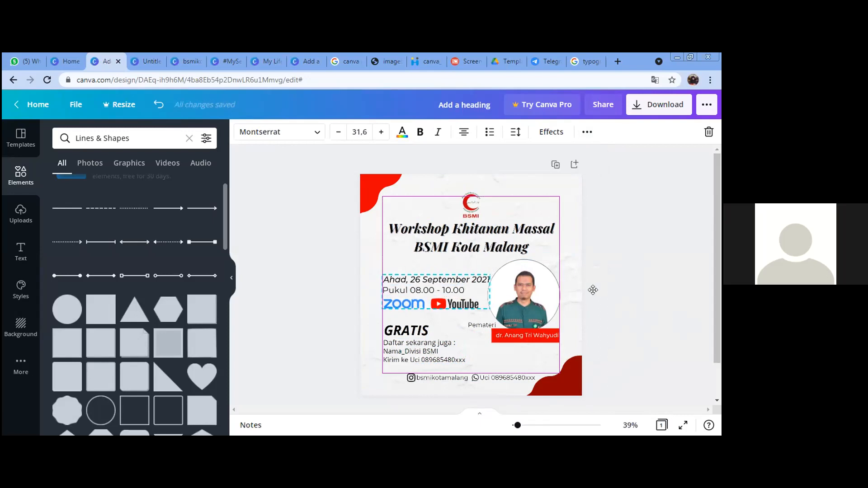
pyautogui.click(624, 281)
pyautogui.click(415, 281)
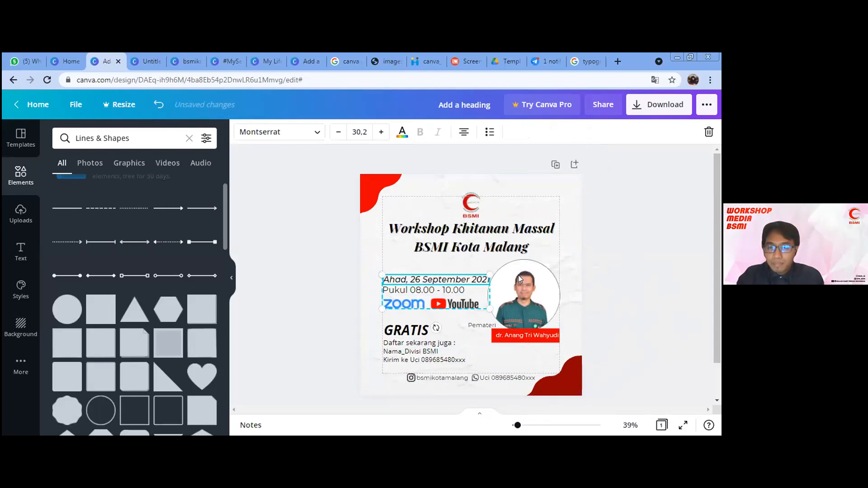
pyautogui.click(626, 269)
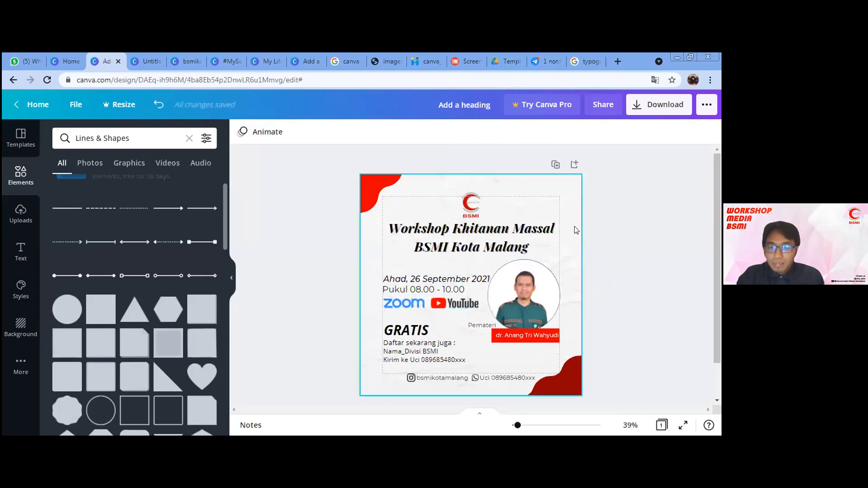
pyautogui.click(566, 192)
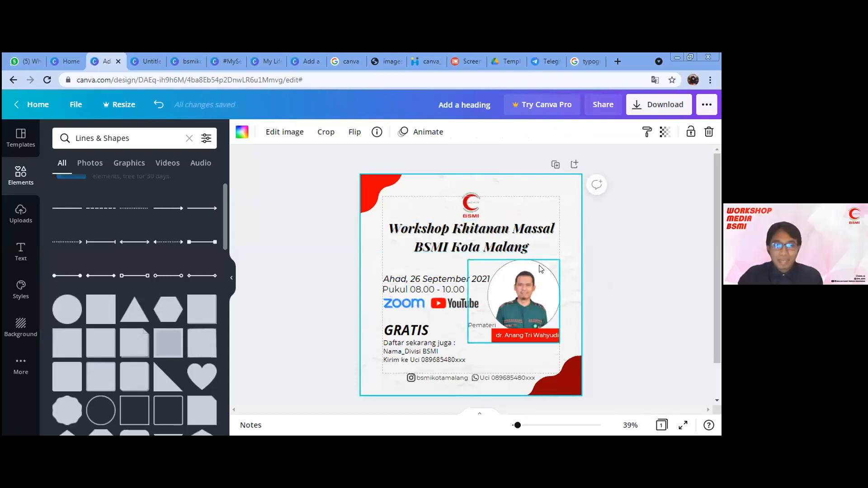
pyautogui.scroll(-1, 553, 267)
pyautogui.scroll(1, 552, 270)
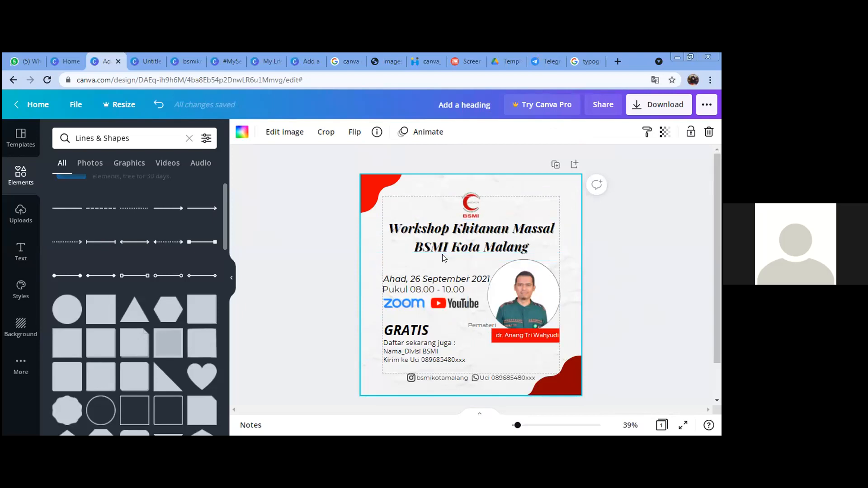
pyautogui.scroll(1, 120, 266)
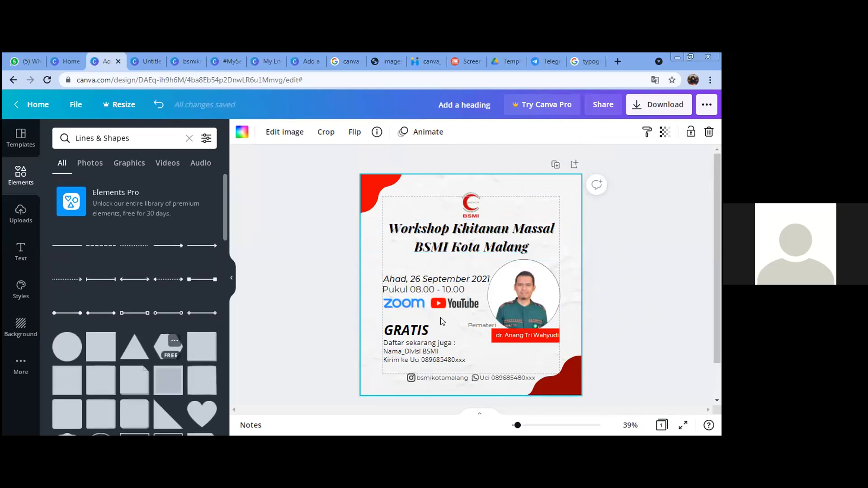
pyautogui.click(553, 164)
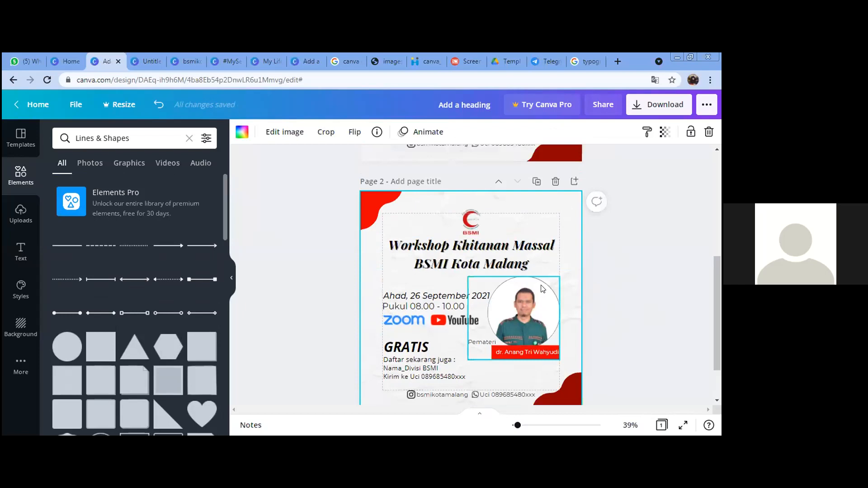
pyautogui.hotkey('ctrl', 'z')
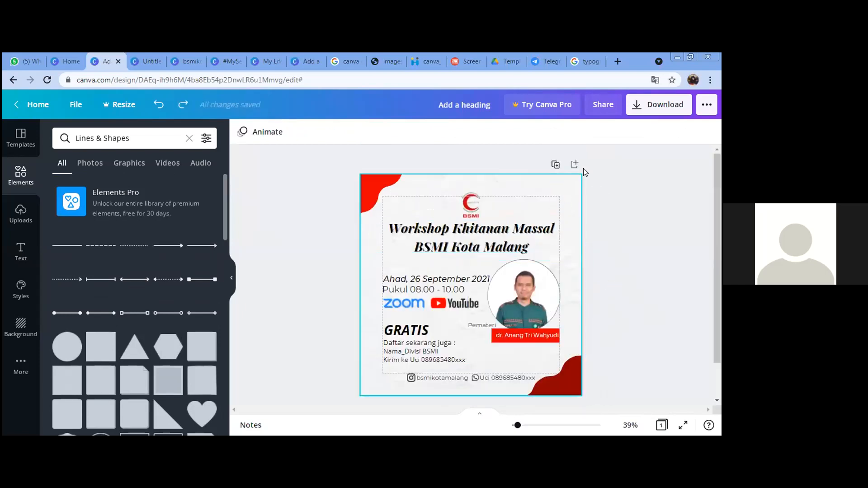
# Step: Add a blank page 2 and place a rounded-square frame from Elements' Frames on it
pyautogui.click(574, 165)
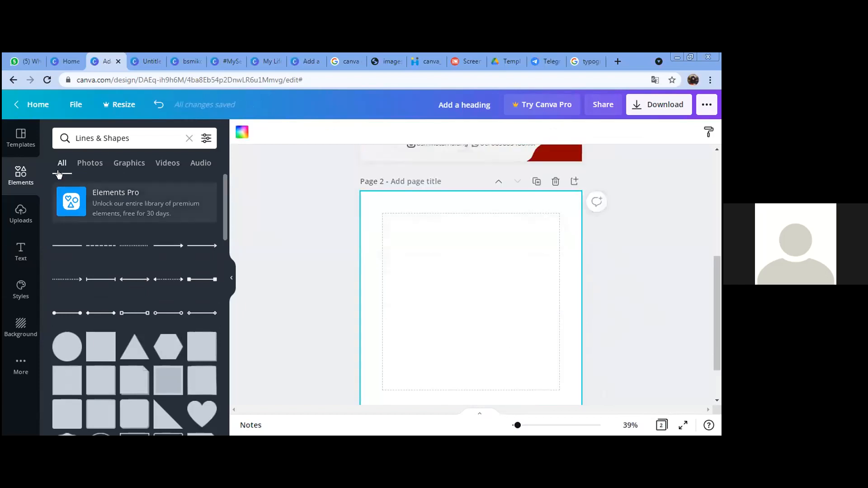
pyautogui.click(21, 180)
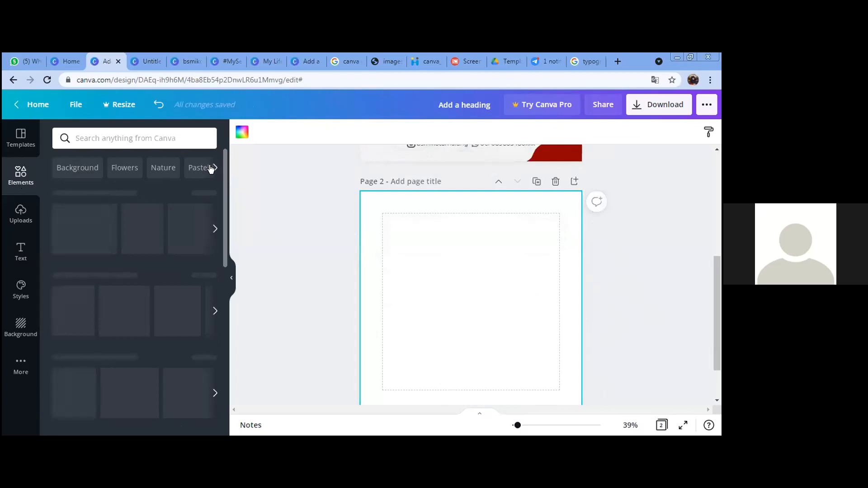
pyautogui.moveTo(225, 251); pyautogui.dragTo(212, 431)
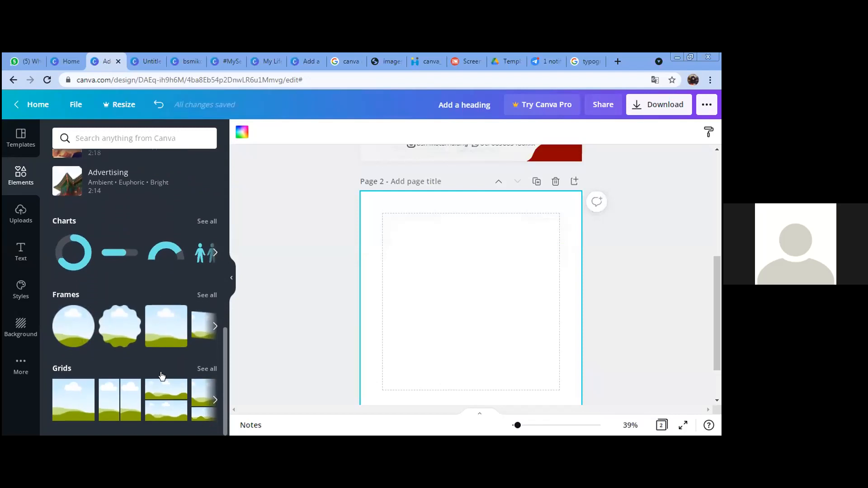
pyautogui.click(203, 297)
pyautogui.moveTo(224, 327); pyautogui.dragTo(225, 339)
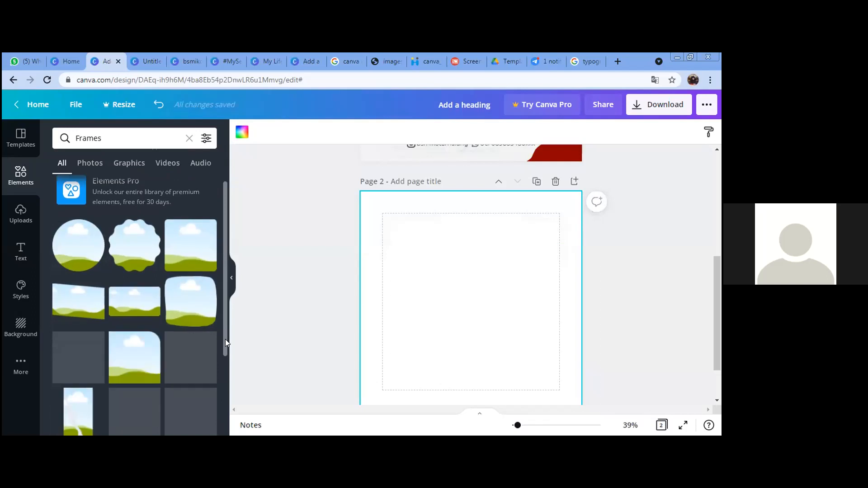
pyautogui.click(191, 298)
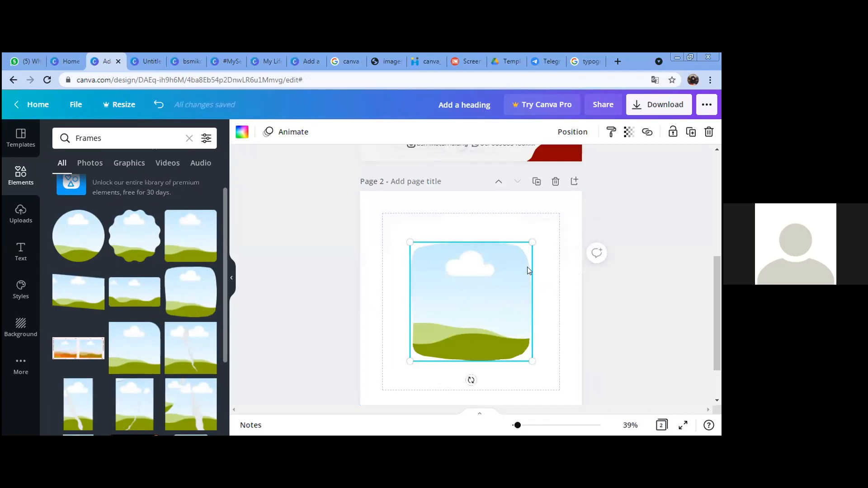
pyautogui.click(626, 298)
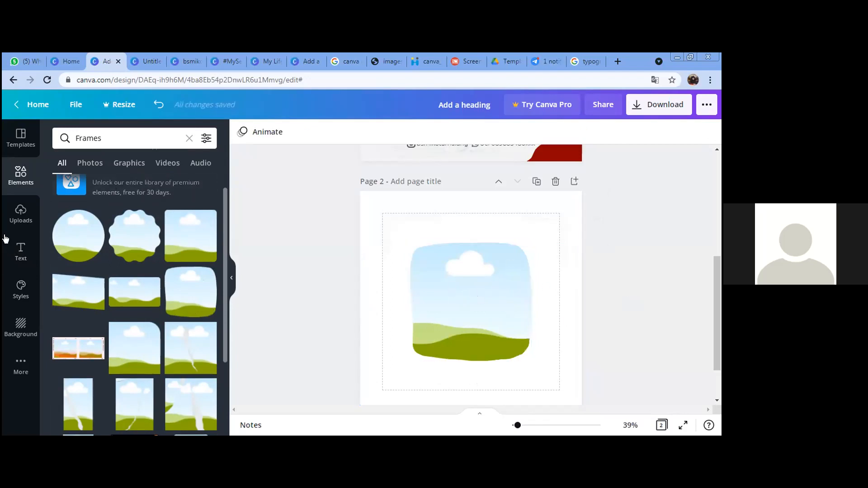
# Step: Enlarge and reposition the cartoon boy image inside the frame, then apply the crop
pyautogui.click(21, 213)
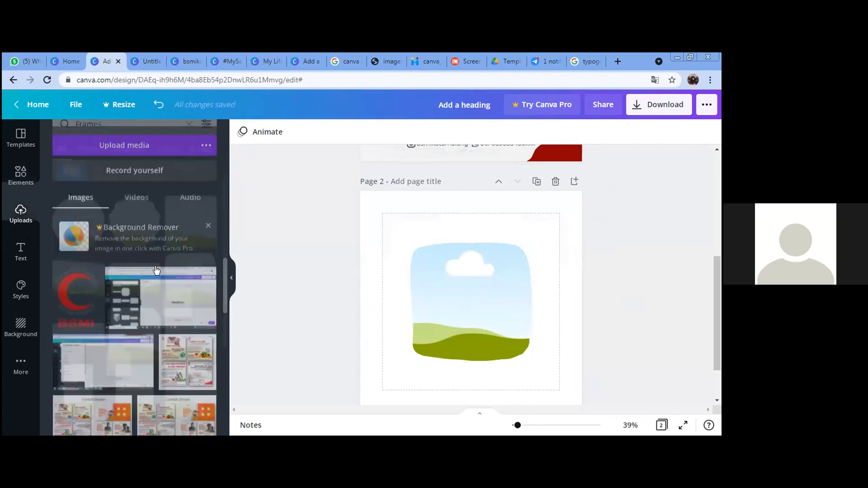
pyautogui.scroll(-3, 162, 364)
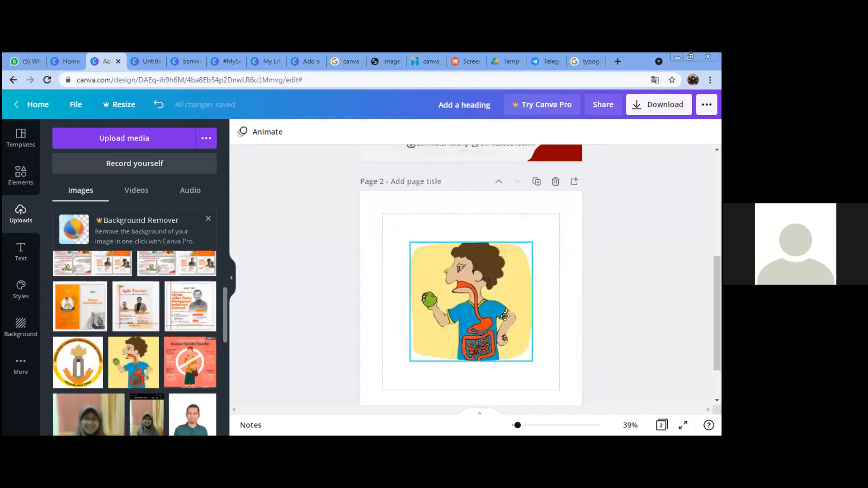
pyautogui.doubleClick(495, 314)
pyautogui.moveTo(495, 322); pyautogui.dragTo(496, 328)
pyautogui.moveTo(531, 244); pyautogui.dragTo(545, 237)
pyautogui.moveTo(455, 300); pyautogui.dragTo(446, 315)
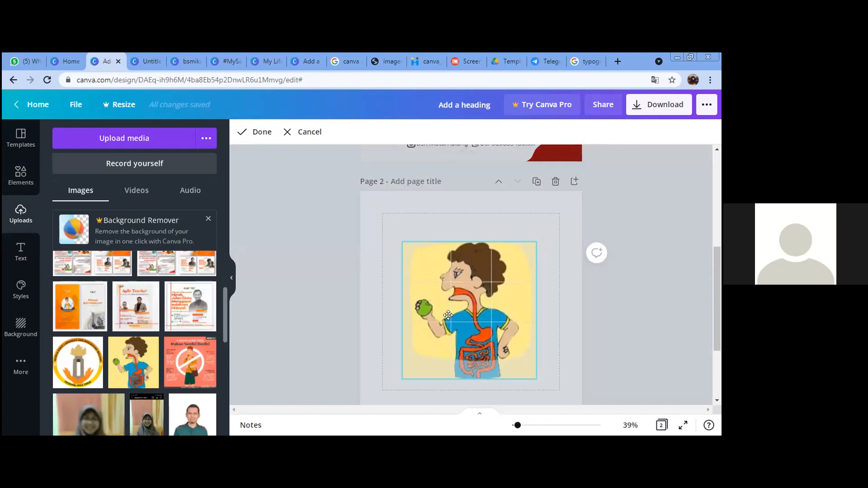
pyautogui.click(638, 299)
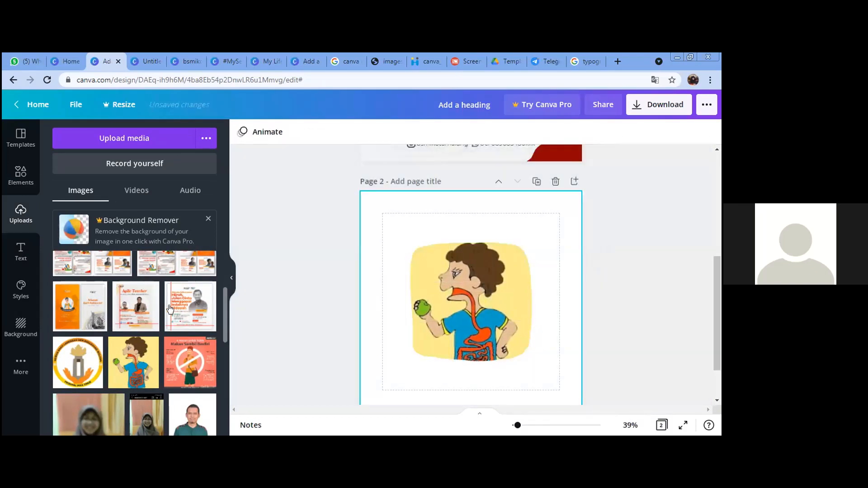
pyautogui.scroll(3, 142, 318)
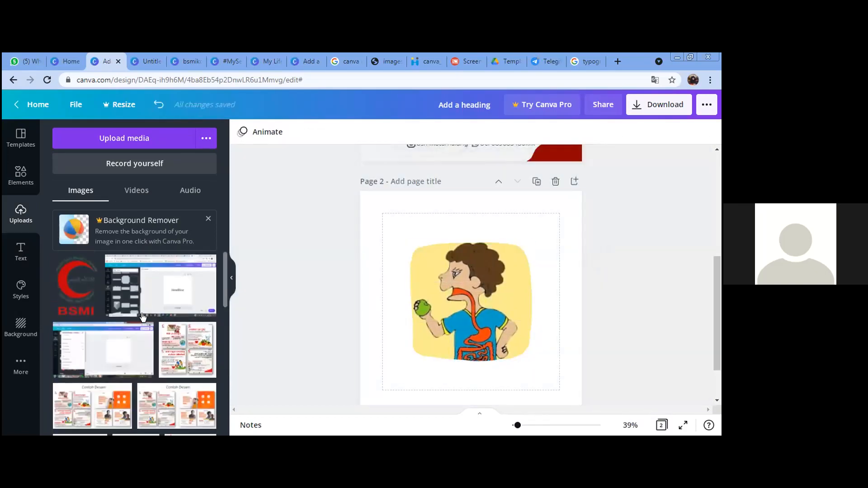
pyautogui.click(466, 312)
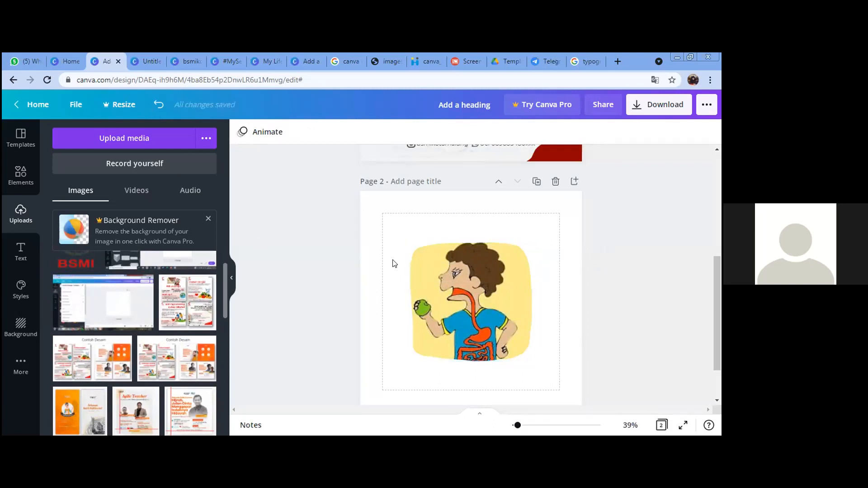
pyautogui.click(366, 289)
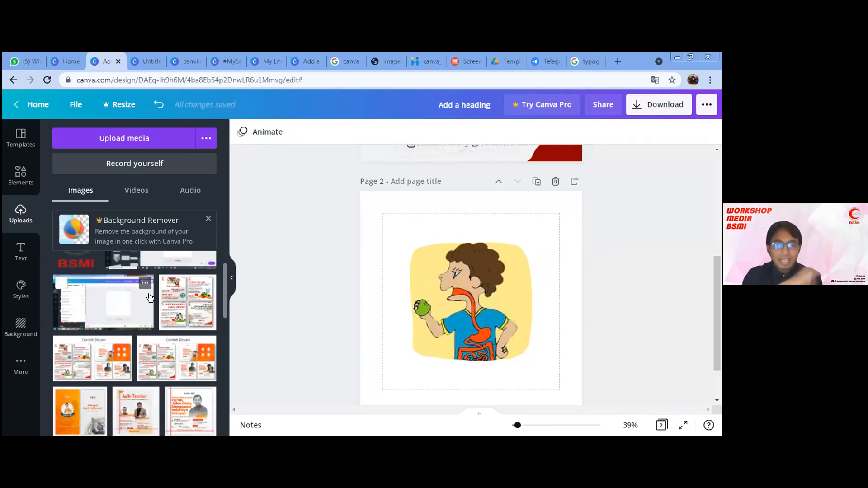
pyautogui.scroll(1, 224, 283)
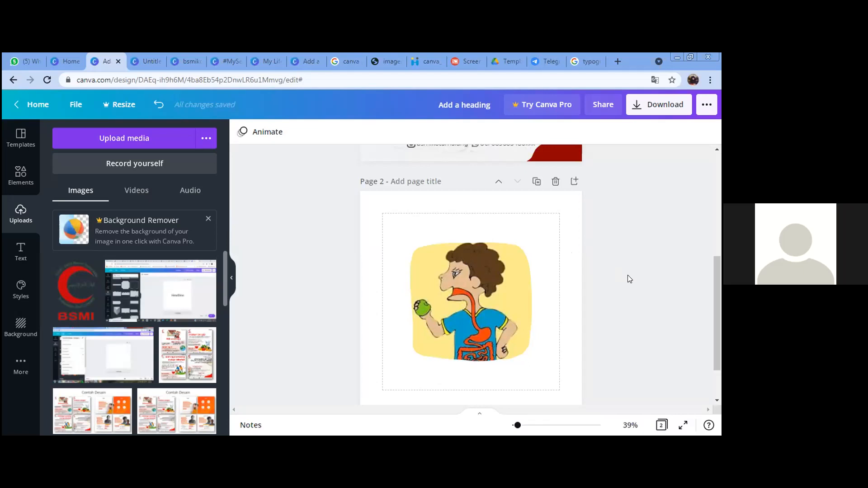
pyautogui.click(555, 269)
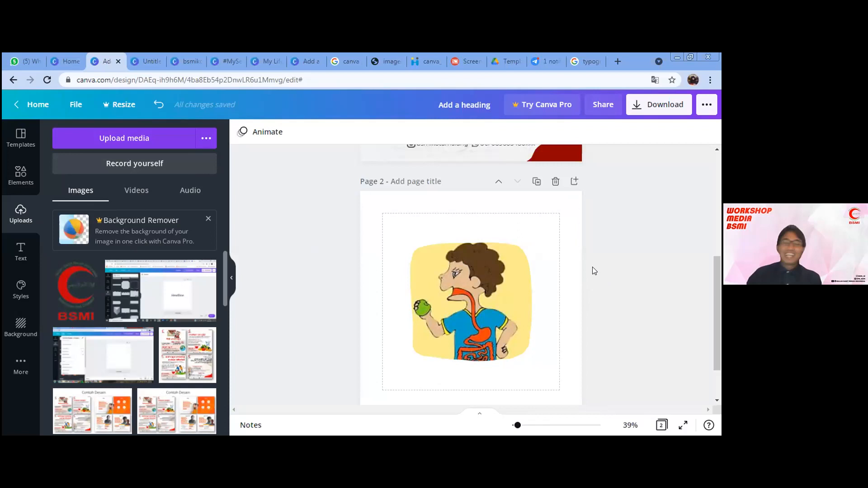
# Step: Drag the scrollbar and scroll up until page 1's workshop poster is visible
pyautogui.moveTo(716, 317); pyautogui.dragTo(715, 325)
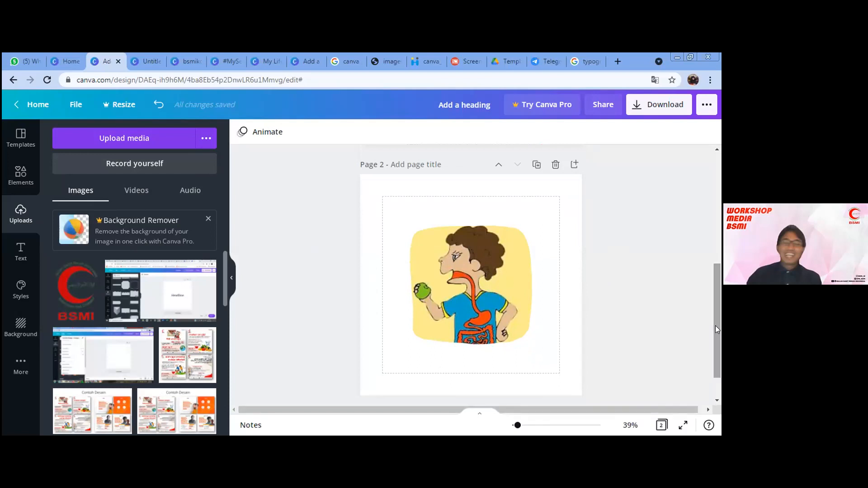
pyautogui.moveTo(715, 325); pyautogui.dragTo(710, 297)
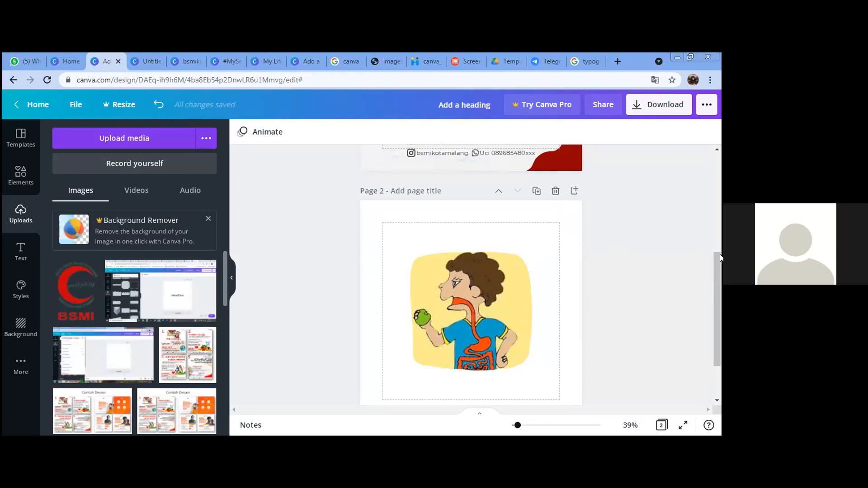
pyautogui.scroll(5, 720, 254)
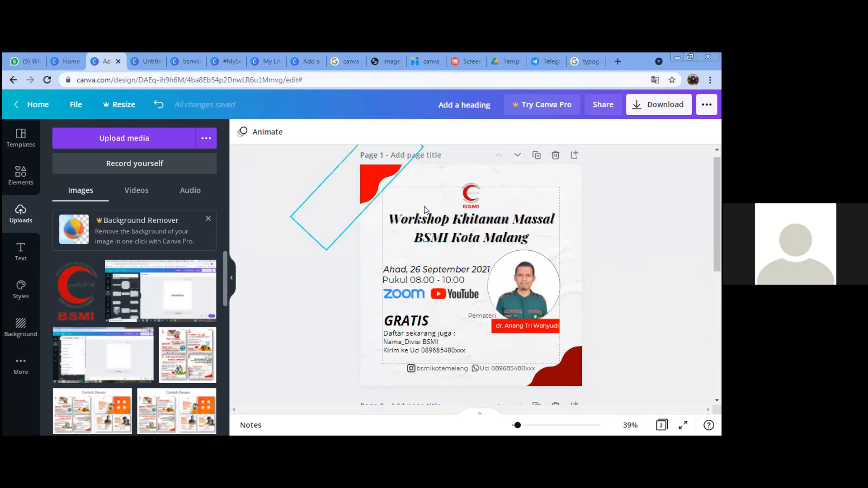
# Step: Resize the BSMI logo on page 1 using its corner handles
pyautogui.click(465, 205)
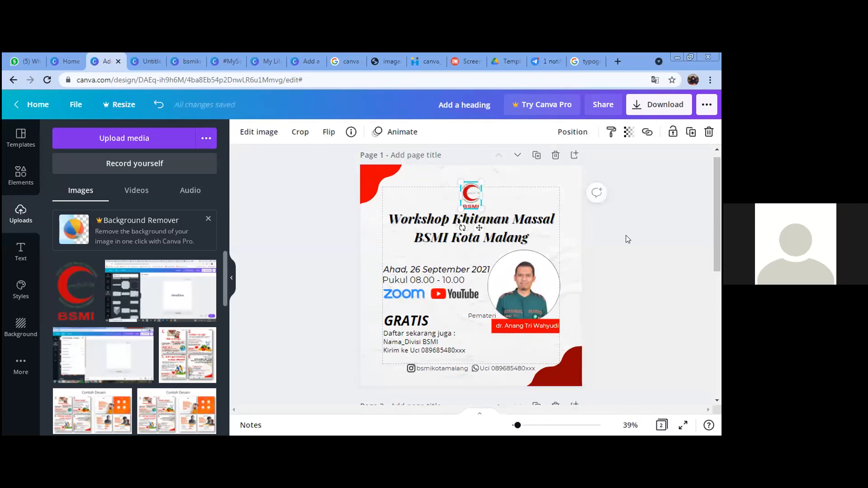
pyautogui.click(579, 227)
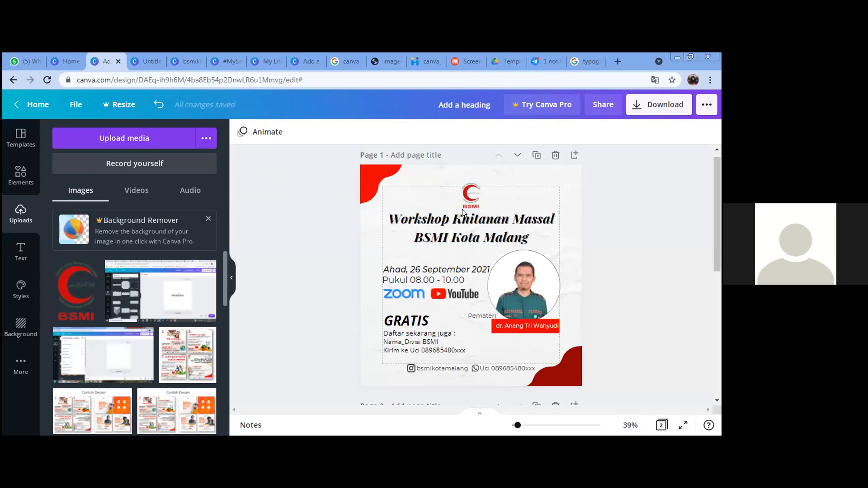
pyautogui.click(480, 186)
pyautogui.moveTo(504, 247)
pyautogui.mouseDown()
pyautogui.moveTo(518, 270)
pyautogui.moveTo(496, 219)
pyautogui.moveTo(503, 230)
pyautogui.mouseUp()
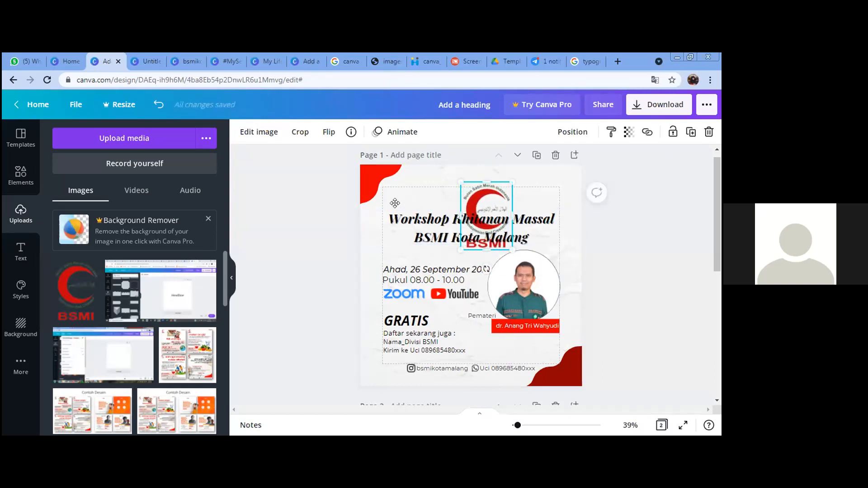
pyautogui.moveTo(382, 207); pyautogui.dragTo(383, 206)
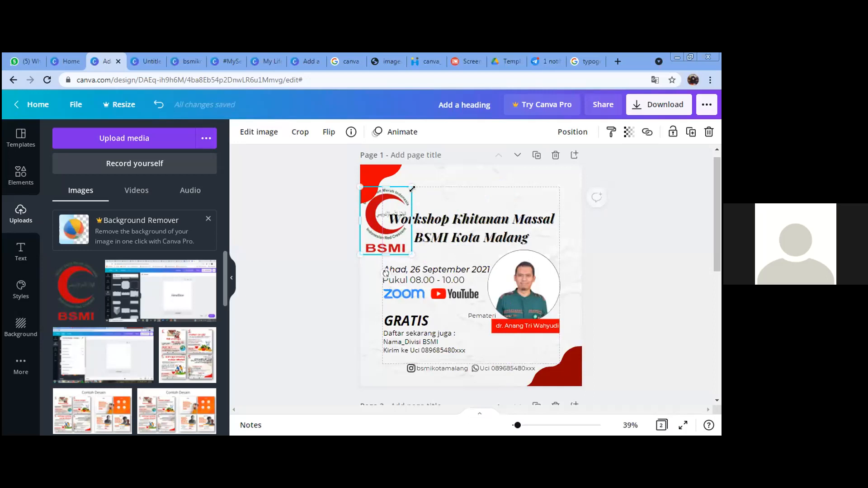
pyautogui.moveTo(388, 209); pyautogui.dragTo(459, 203)
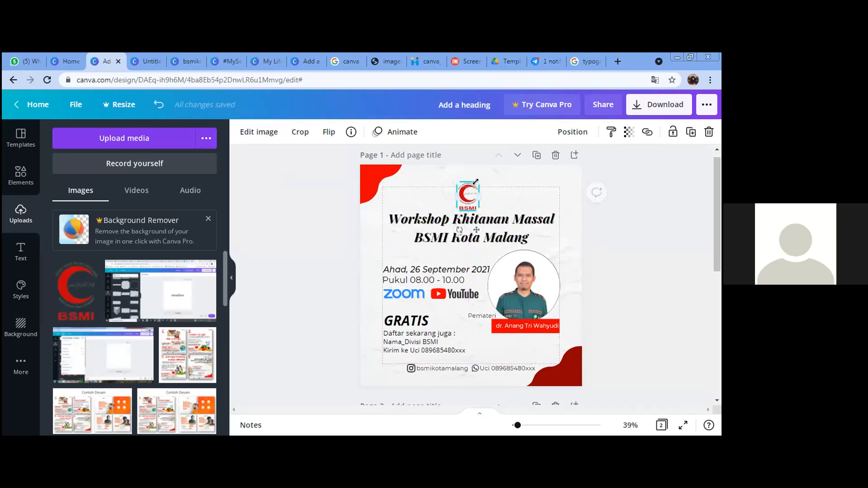
pyautogui.click(636, 223)
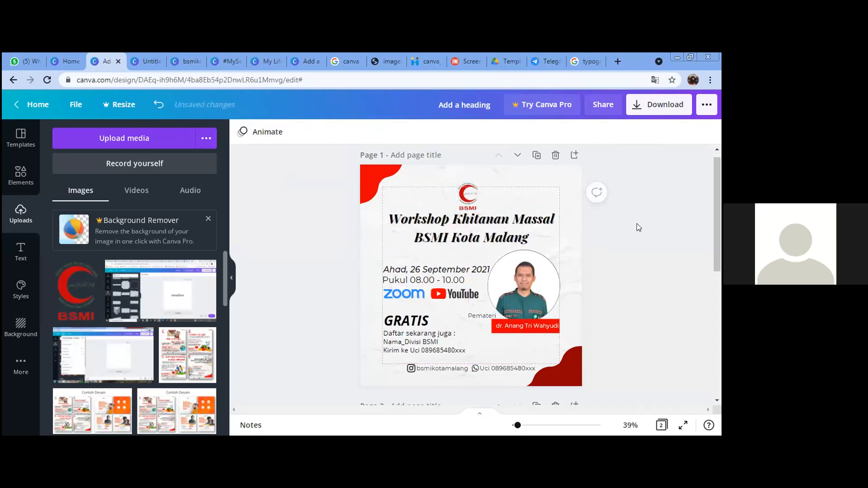
# Step: Centre the BSMI logo on the vertical guide just above the title, then scroll to page 2
pyautogui.click(473, 192)
pyautogui.moveTo(473, 192); pyautogui.dragTo(472, 187)
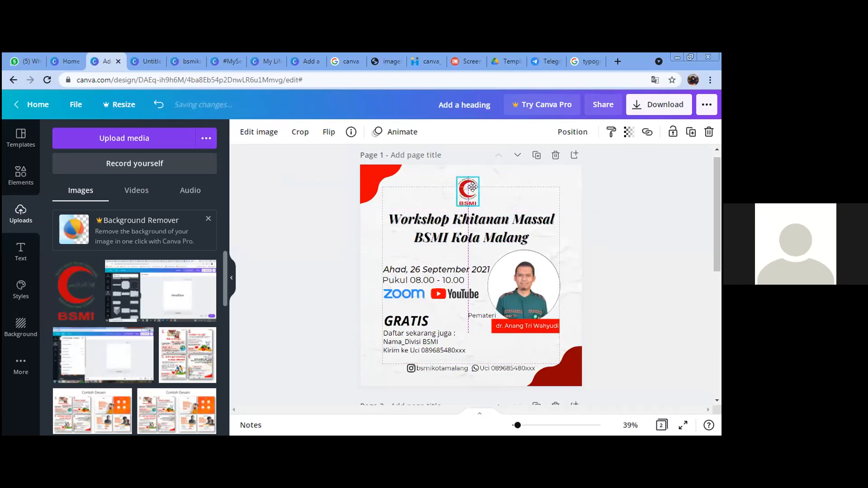
pyautogui.click(604, 251)
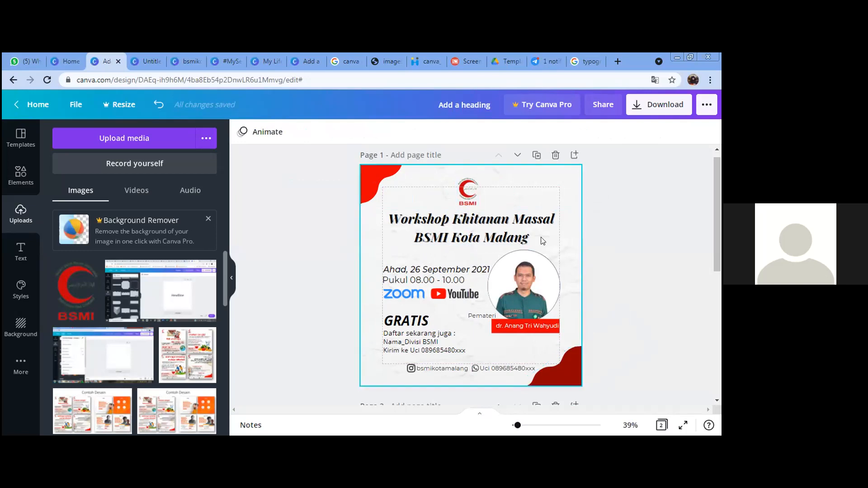
pyautogui.moveTo(474, 196)
pyautogui.mouseDown()
pyautogui.moveTo(566, 192)
pyautogui.moveTo(466, 195)
pyautogui.mouseUp()
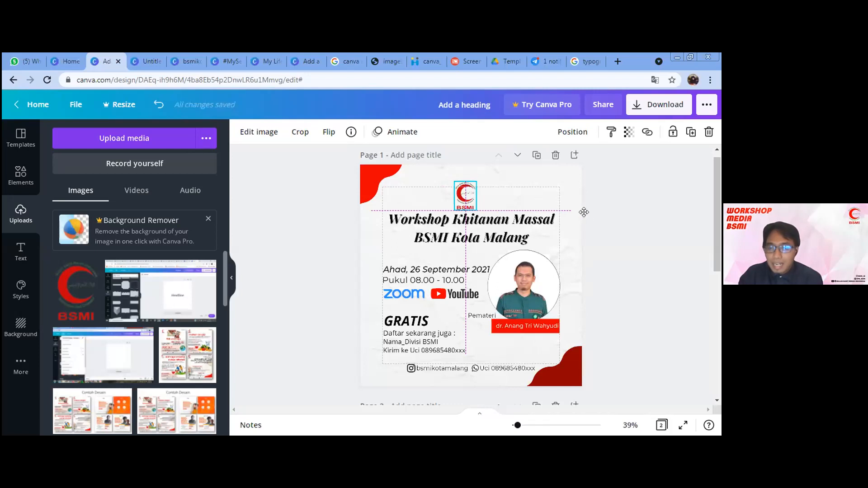
pyautogui.click(470, 199)
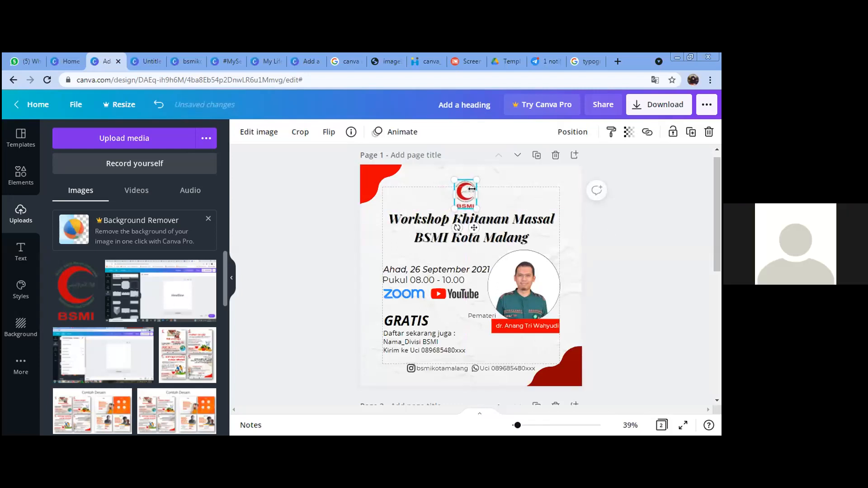
pyautogui.moveTo(464, 194); pyautogui.dragTo(469, 192)
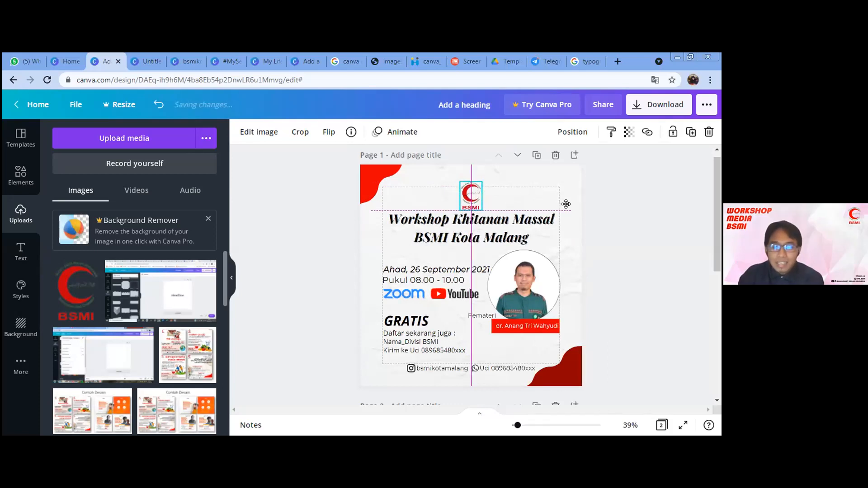
pyautogui.click(610, 208)
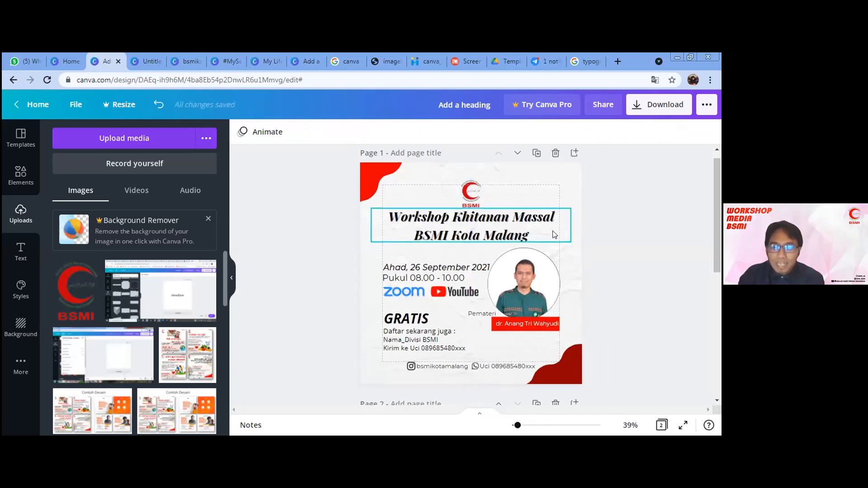
pyautogui.scroll(-5, 452, 272)
pyautogui.click(5, 247)
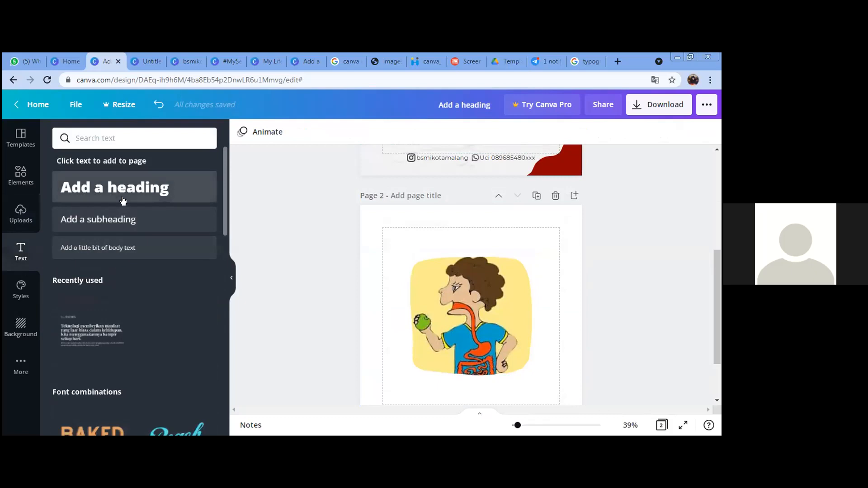
# Step: Add a heading on page 2 and change its text to 'Workshop'
pyautogui.click(135, 187)
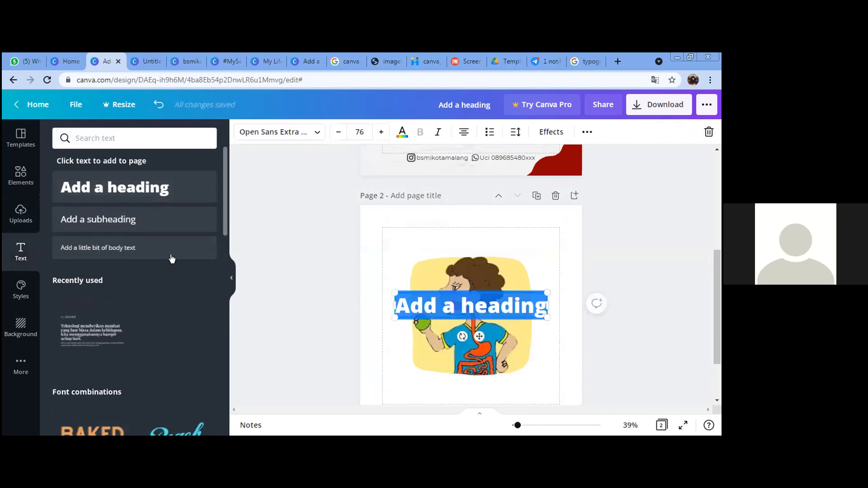
pyautogui.click(475, 308)
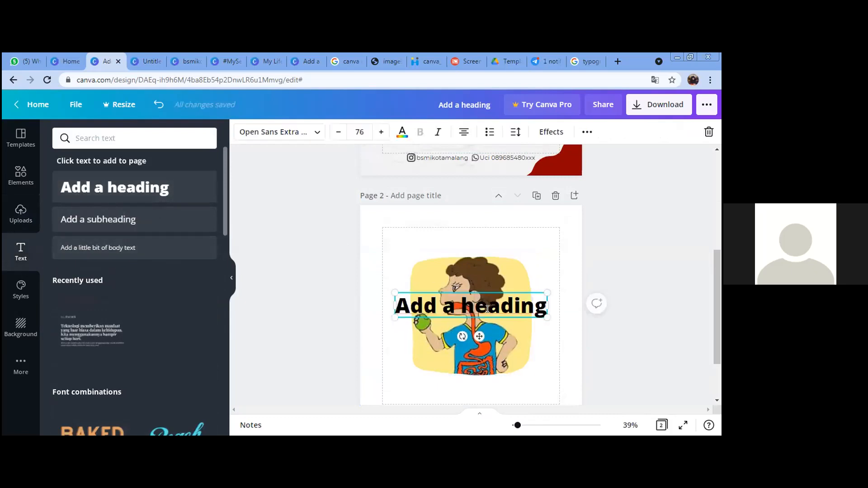
pyautogui.hotkey('ctrl', 'a')
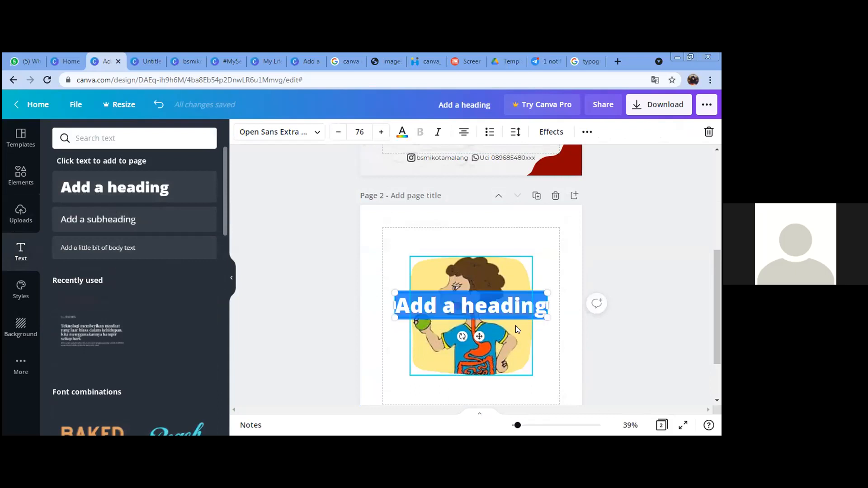
pyautogui.write('Works')
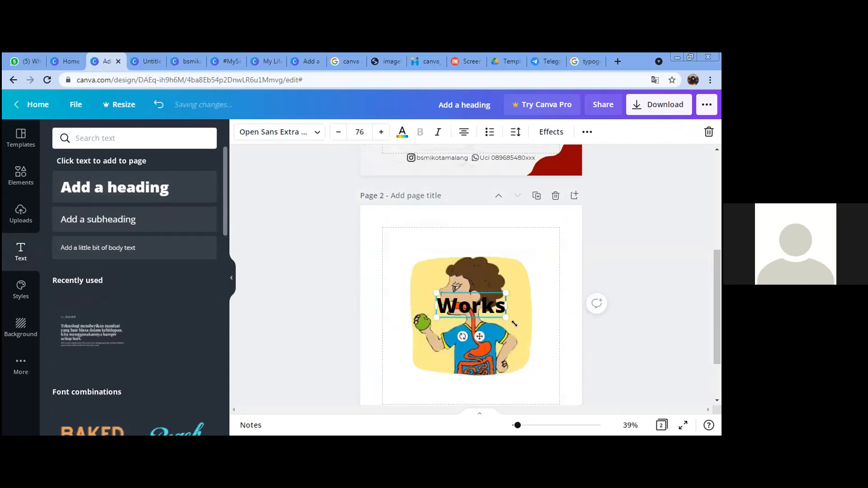
pyautogui.write('hop')
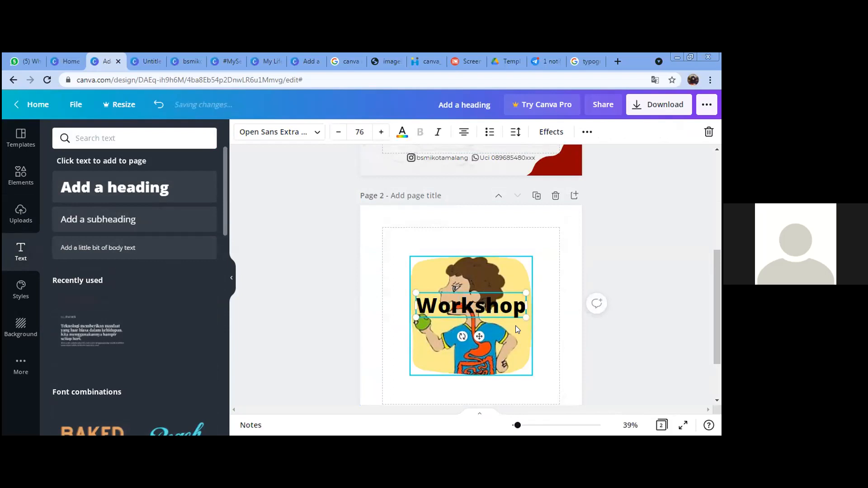
# Step: Delete the cartoon image and its empty frame, leaving only the Workshop heading
pyautogui.click(512, 363)
pyautogui.press('Delete')
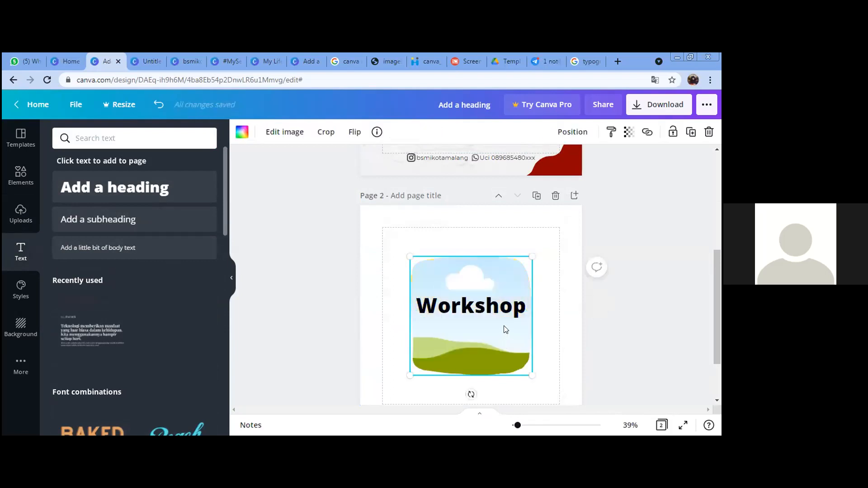
pyautogui.press('Delete')
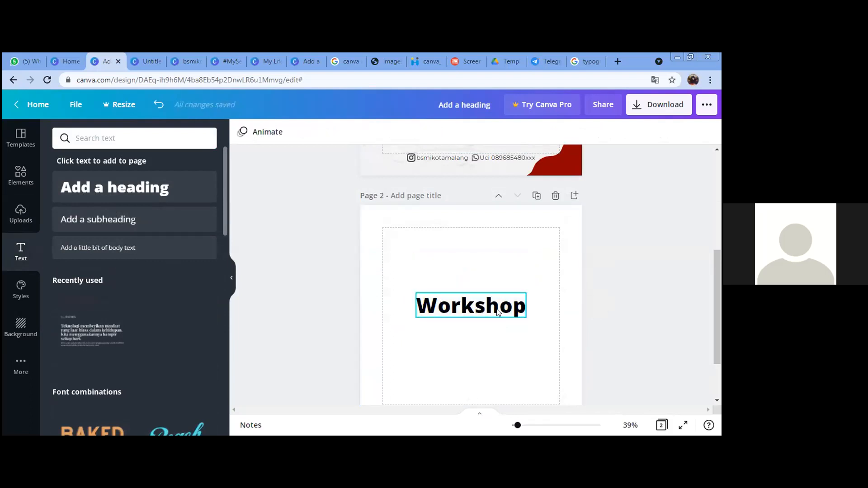
pyautogui.click(497, 310)
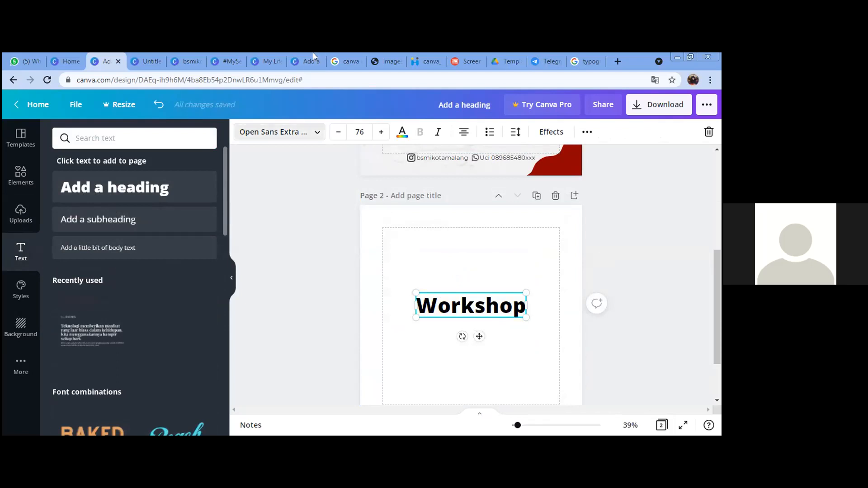
pyautogui.click(279, 132)
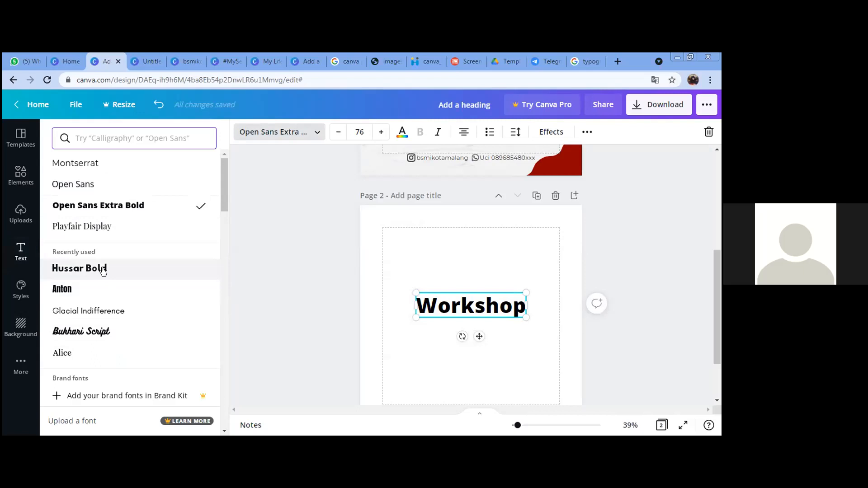
# Step: Change the page 2 'Workshop' heading font from Open Sans Extra Bold to Hussar Bold
pyautogui.click(104, 270)
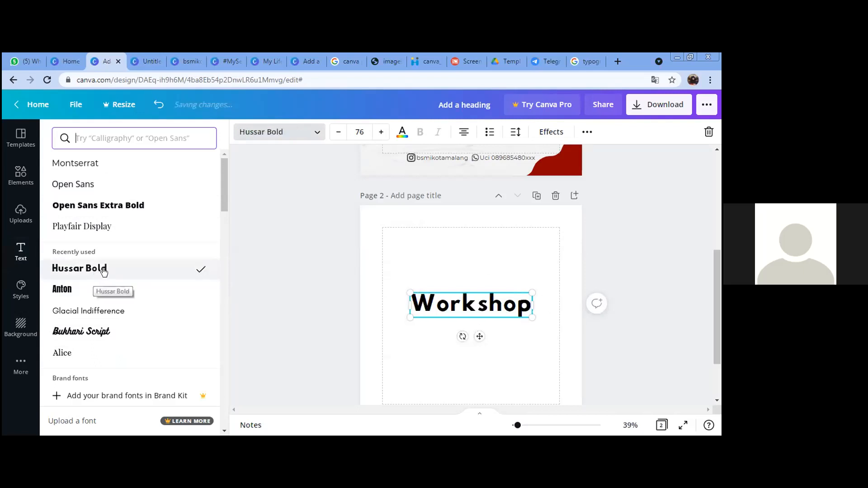
pyautogui.press('Escape')
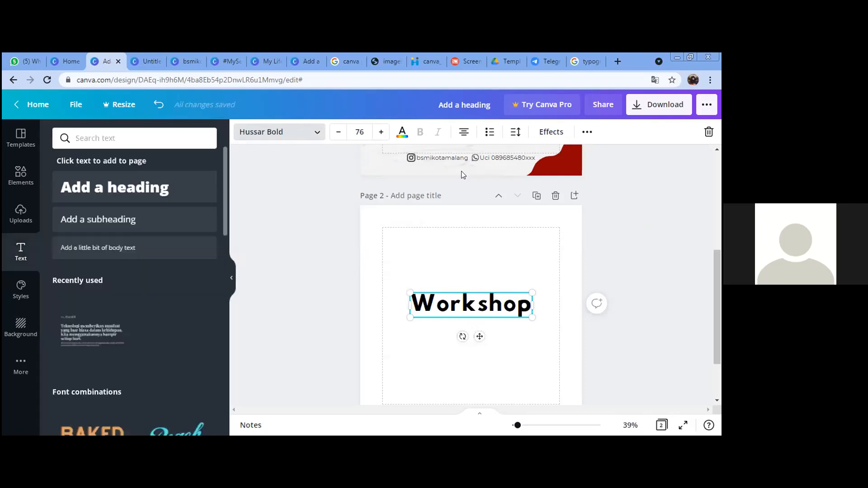
pyautogui.click(552, 134)
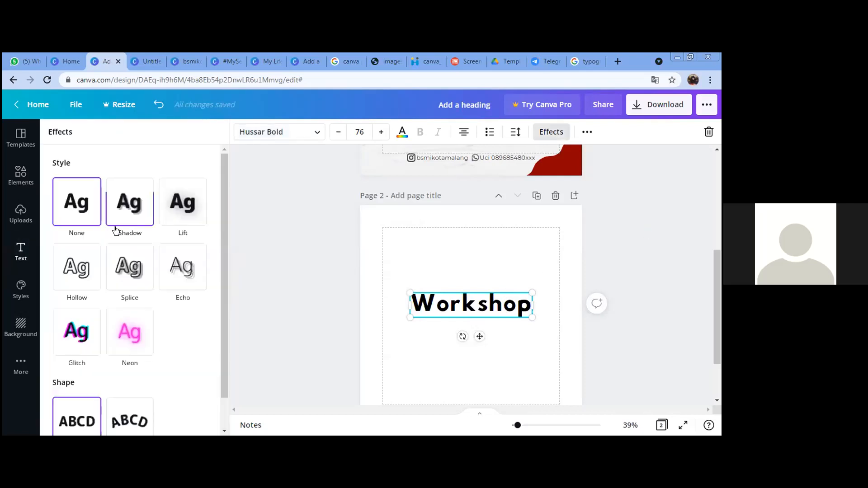
# Step: Add a Shadow effect with offset 79, direction -53, blur 55 and transparency 34
pyautogui.click(137, 221)
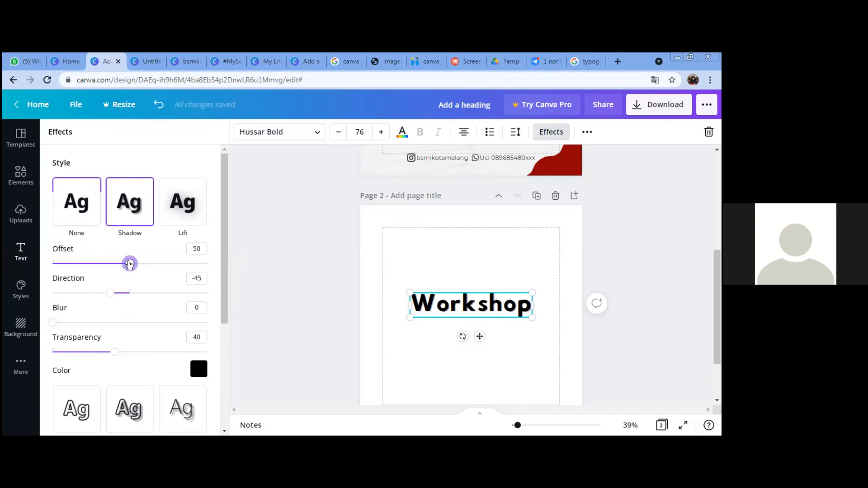
pyautogui.moveTo(129, 265); pyautogui.dragTo(174, 271)
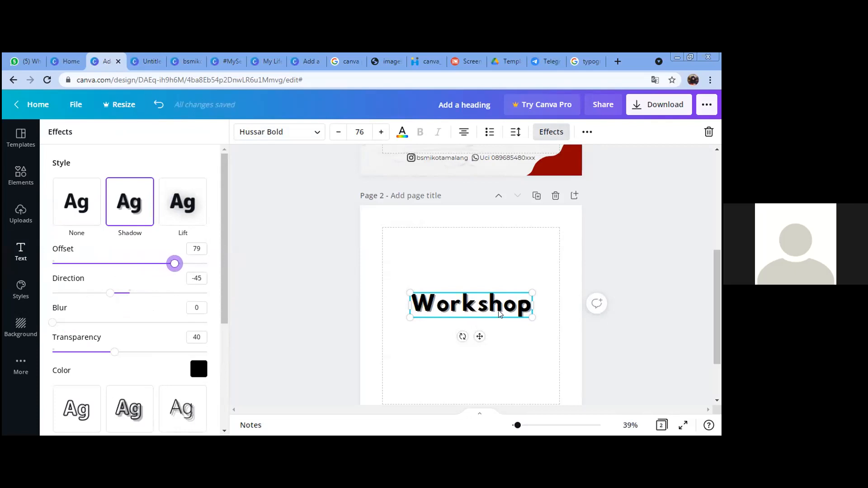
pyautogui.moveTo(110, 294); pyautogui.dragTo(70, 295)
pyautogui.moveTo(134, 305); pyautogui.dragTo(107, 293)
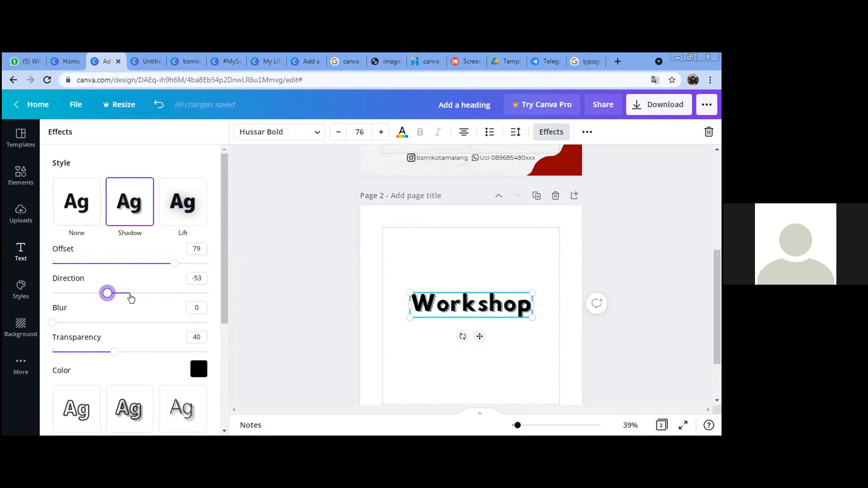
pyautogui.moveTo(55, 322); pyautogui.dragTo(139, 325)
pyautogui.moveTo(112, 352)
pyautogui.mouseDown()
pyautogui.moveTo(67, 356)
pyautogui.moveTo(186, 366)
pyautogui.moveTo(92, 354)
pyautogui.moveTo(105, 353)
pyautogui.mouseUp()
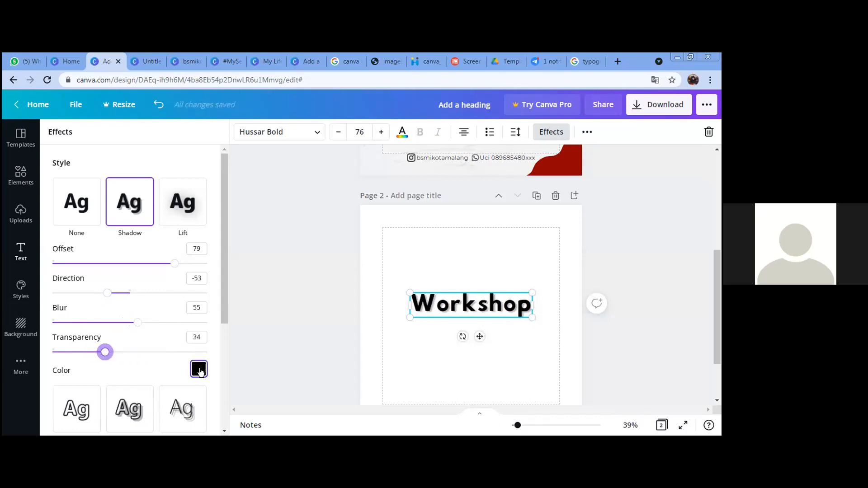
# Step: Make the shadow colour coral, then switch the text to the Hollow effect
pyautogui.click(199, 369)
pyautogui.click(93, 312)
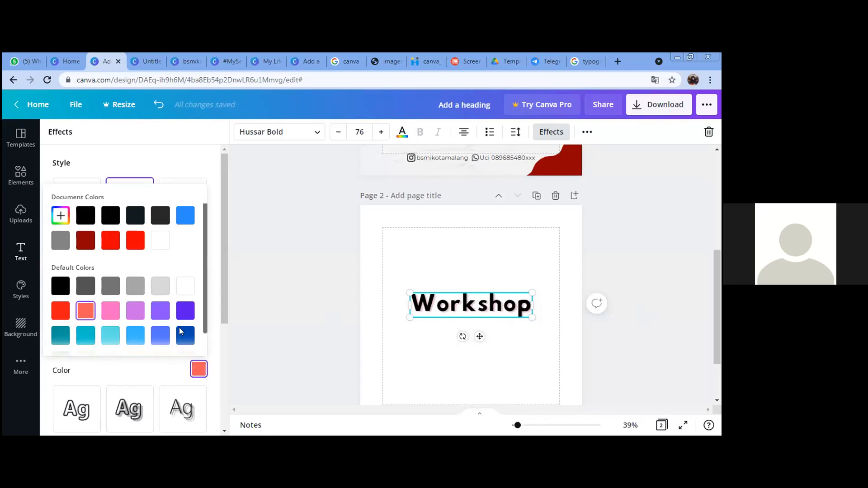
pyautogui.scroll(-1, 172, 292)
pyautogui.scroll(-1, 170, 313)
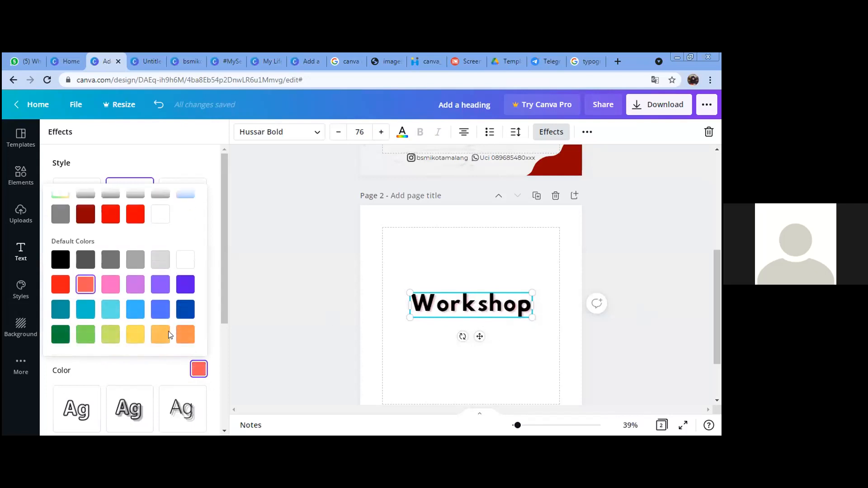
pyautogui.click(221, 311)
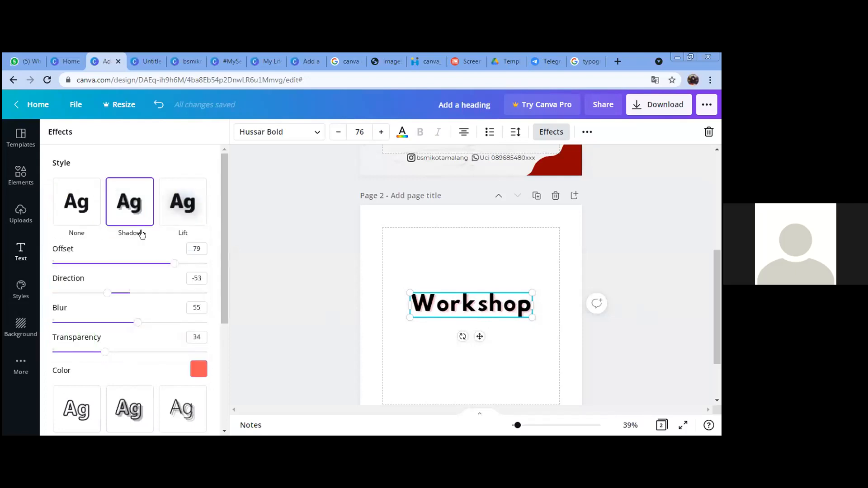
pyautogui.scroll(-1, 145, 362)
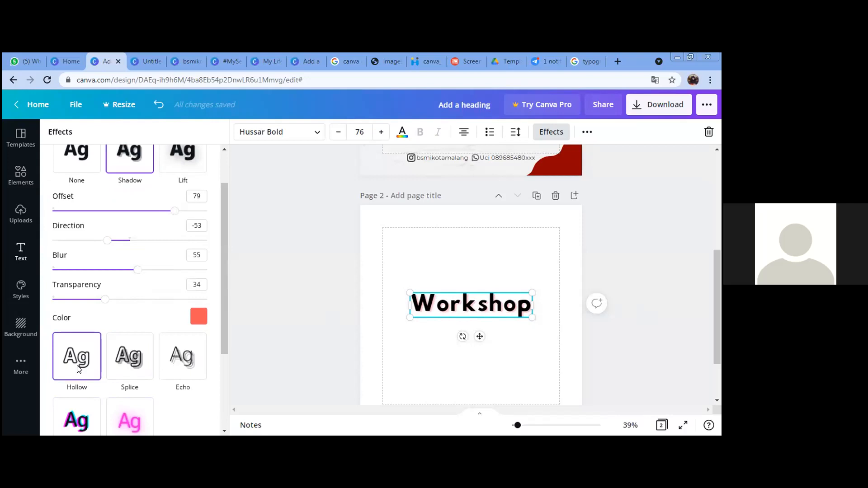
pyautogui.click(82, 376)
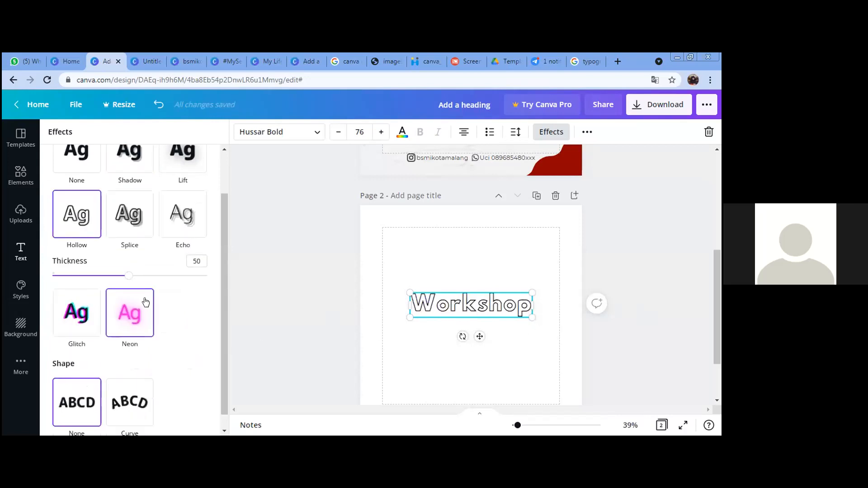
# Step: Thicken the Hollow outline, then switch to Glitch with cyan and pink colours
pyautogui.scroll(1, 113, 317)
pyautogui.moveTo(129, 328); pyautogui.dragTo(103, 330)
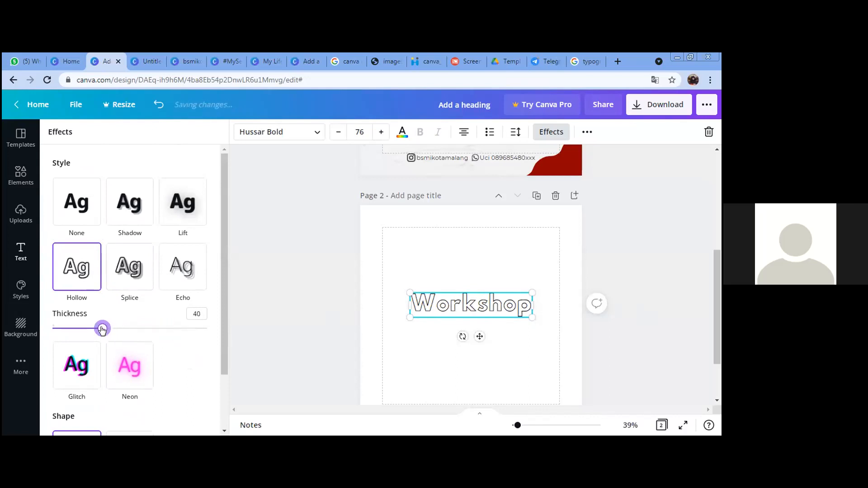
pyautogui.click(77, 380)
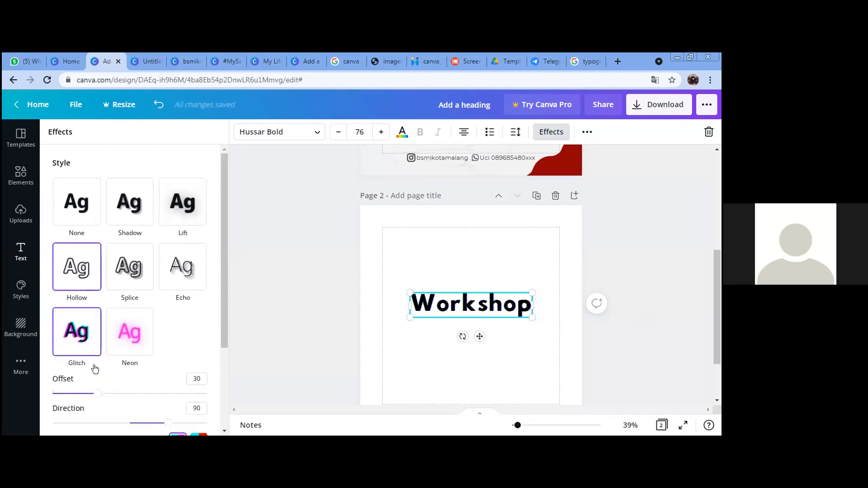
pyautogui.scroll(-3, 208, 357)
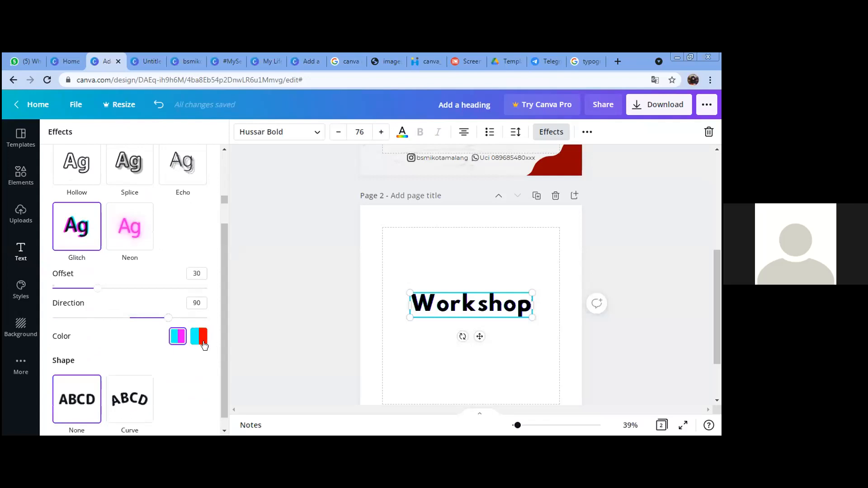
pyautogui.click(202, 344)
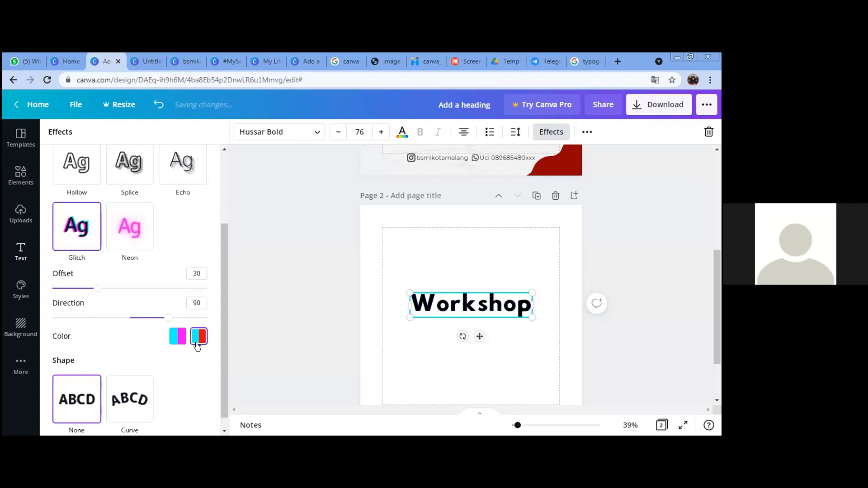
pyautogui.click(177, 337)
# Step: Widen the Glitch offset, then revert to a default black Shadow effect
pyautogui.moveTo(98, 289); pyautogui.dragTo(127, 289)
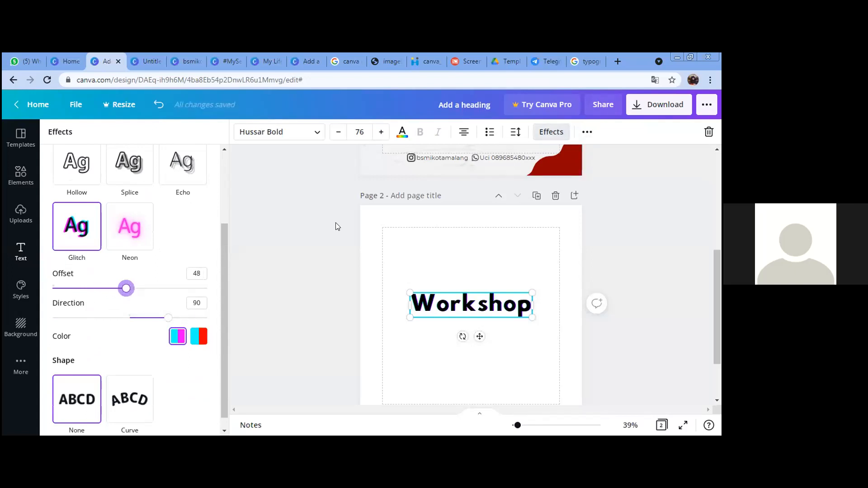
pyautogui.scroll(3, 136, 222)
pyautogui.click(122, 219)
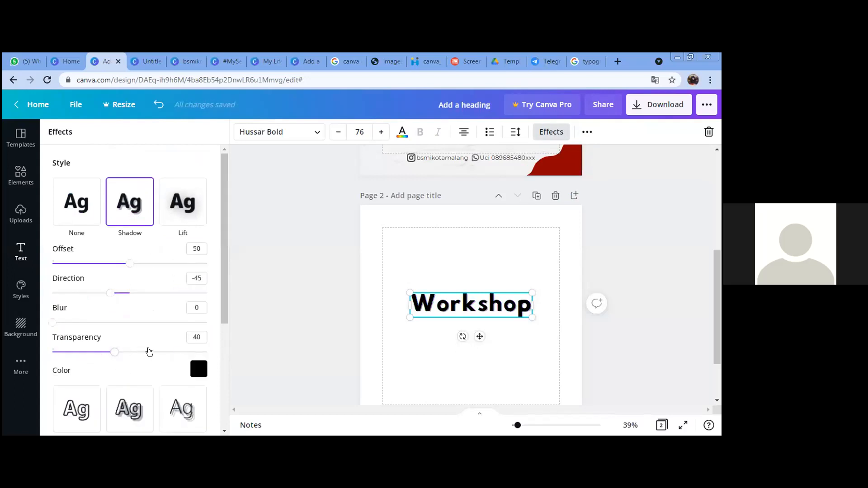
# Step: Raise the shadow offset to 67 and make the shadow pink
pyautogui.click(152, 264)
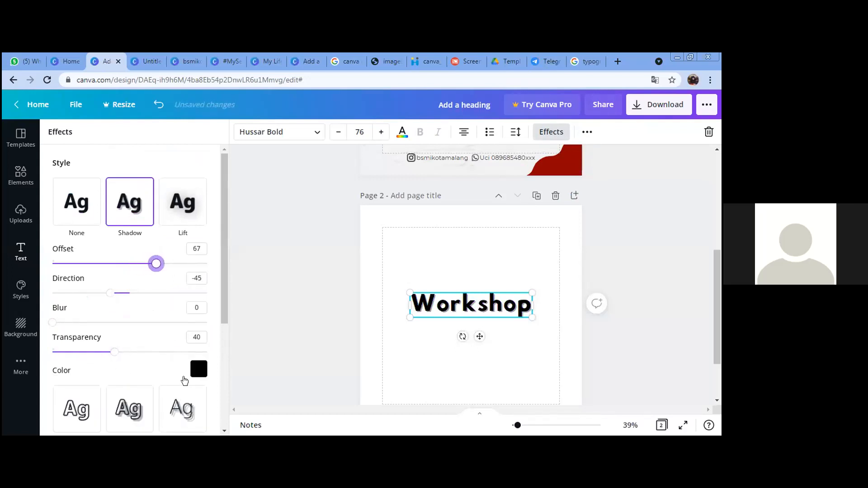
pyautogui.click(198, 370)
pyautogui.click(128, 337)
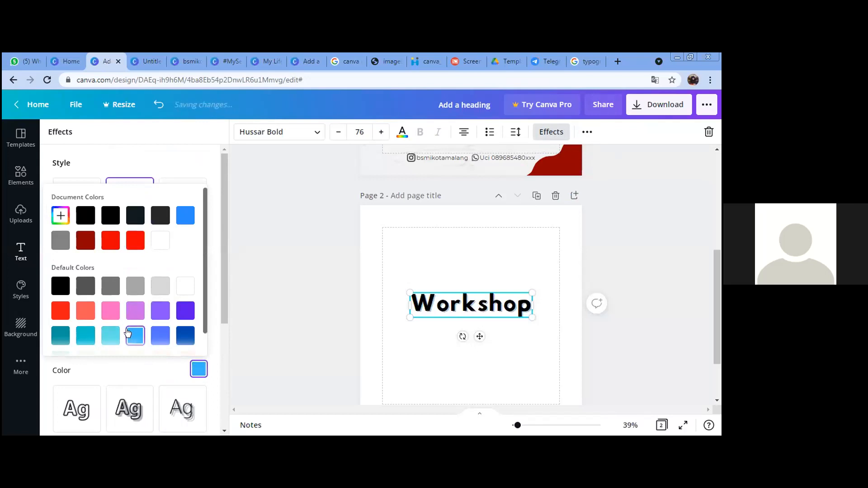
pyautogui.click(111, 310)
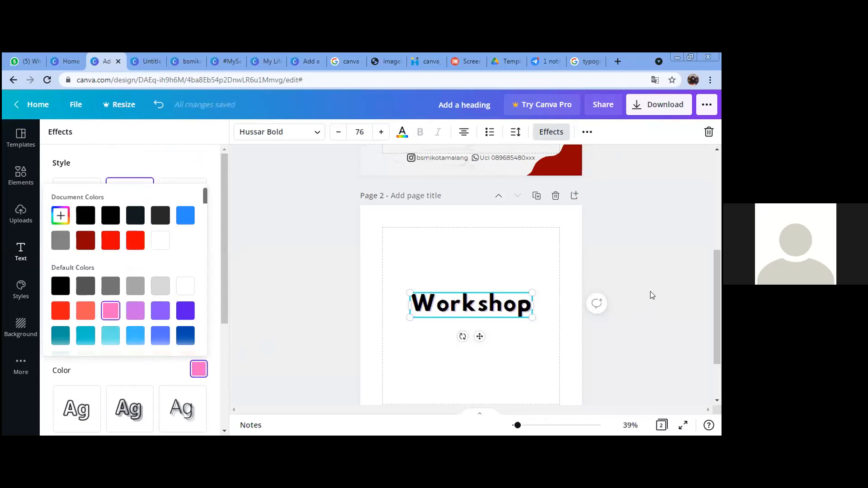
# Step: Close the effect settings and deselect the heading to preview the final page 2
pyautogui.click(637, 284)
pyautogui.click(636, 285)
pyautogui.click(450, 317)
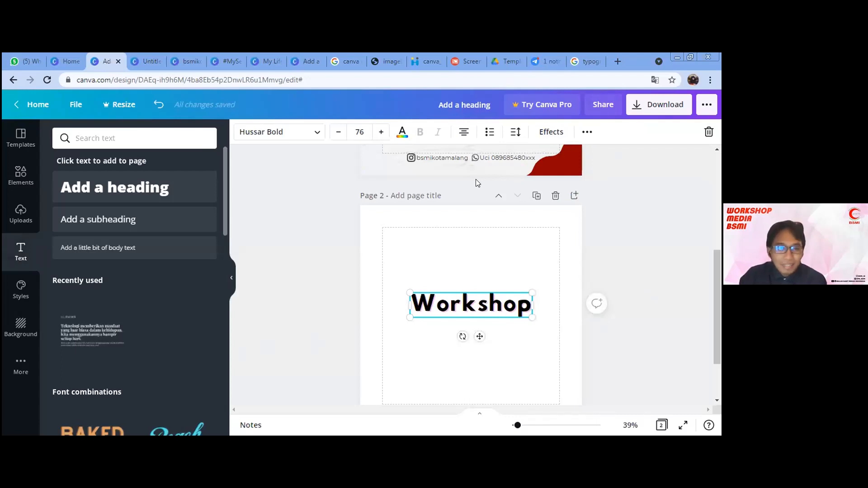
pyautogui.click(629, 246)
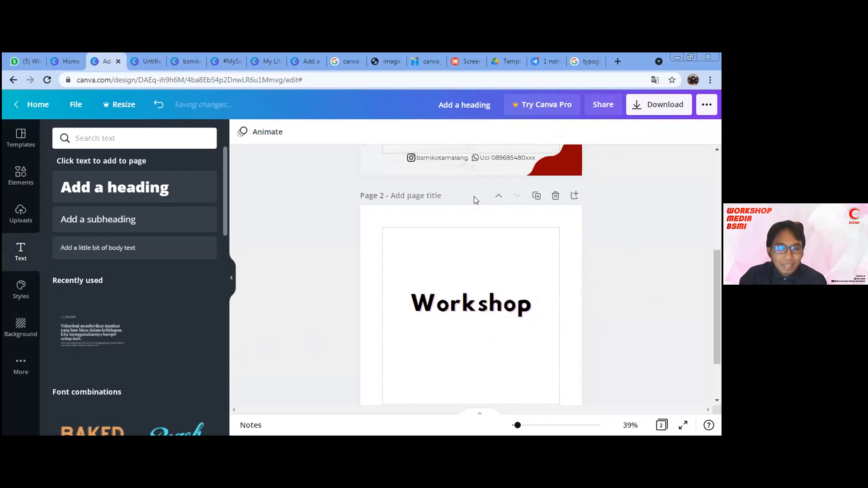
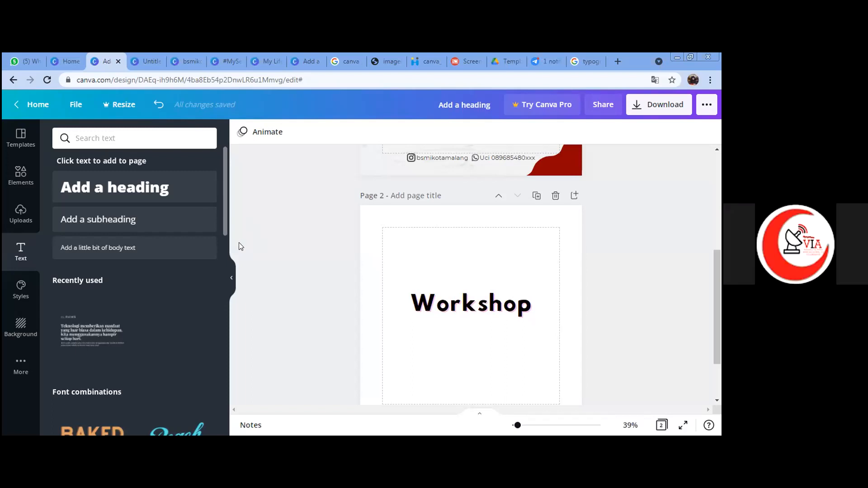
# Step: Return to the Elements panel showing the earlier 'Frames' search results
pyautogui.click(132, 139)
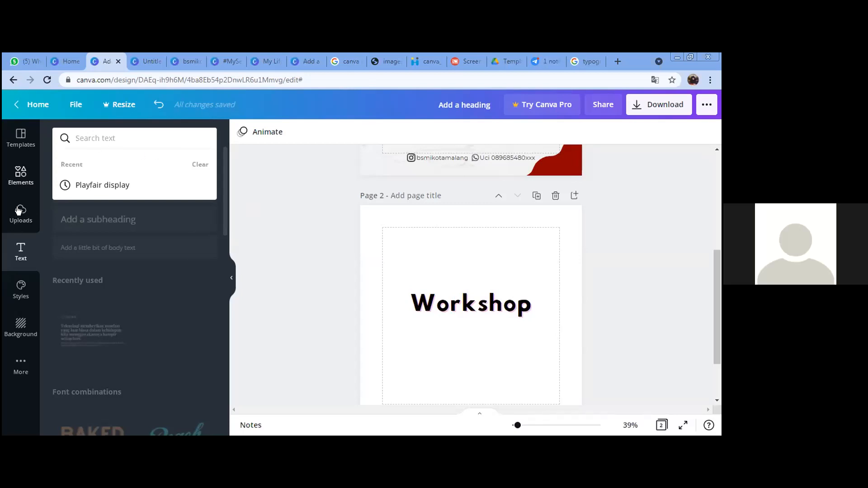
pyautogui.click(20, 174)
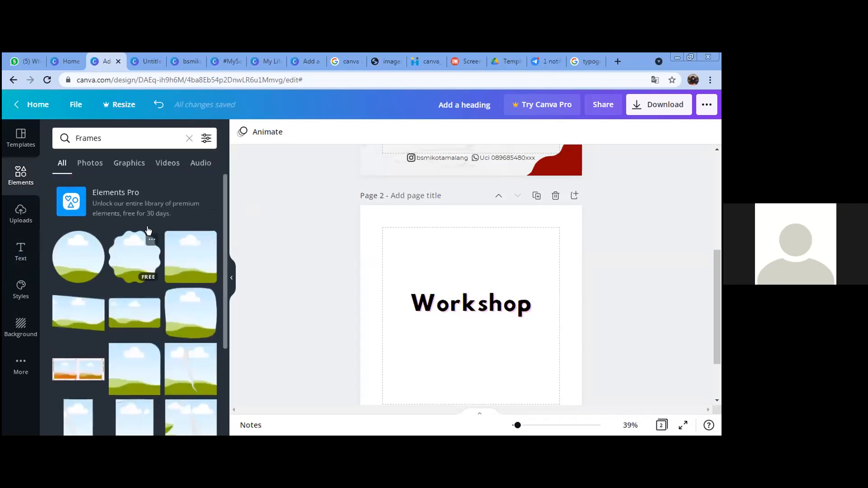
# Step: Filter the Frames results to Graphics and scroll through the frame graphics
pyautogui.click(113, 163)
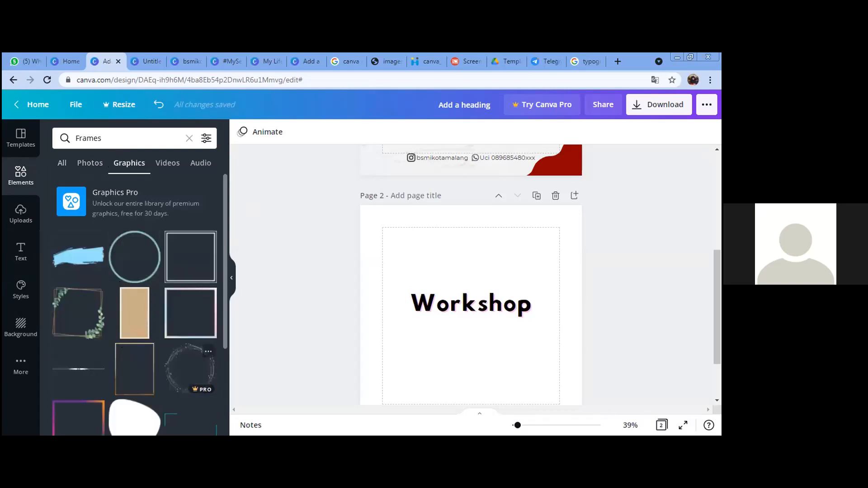
pyautogui.scroll(-1, 188, 353)
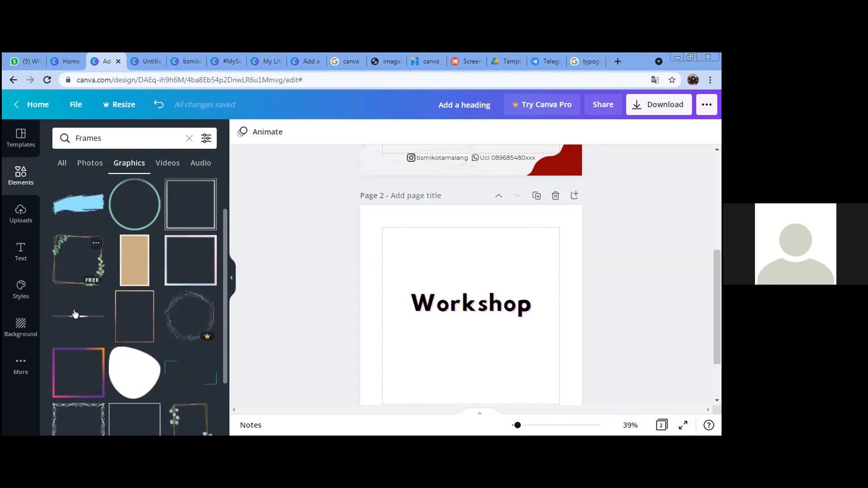
pyautogui.scroll(-2, 136, 368)
pyautogui.scroll(-1, 146, 407)
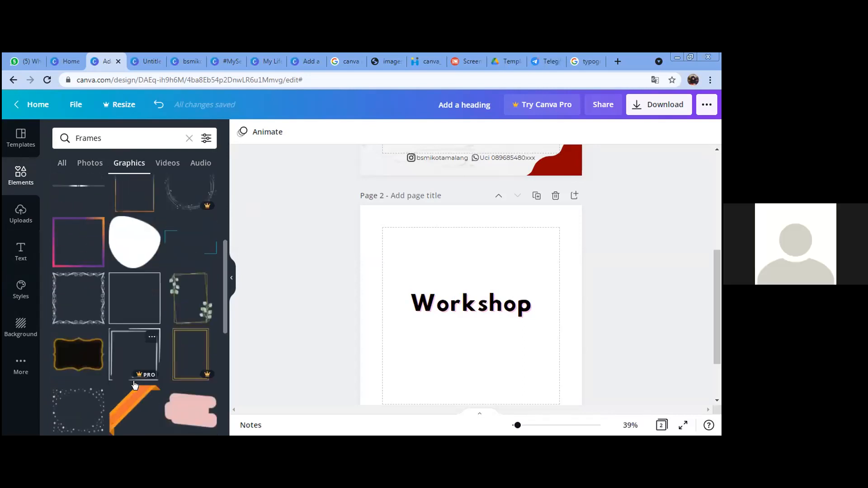
pyautogui.scroll(-1, 78, 314)
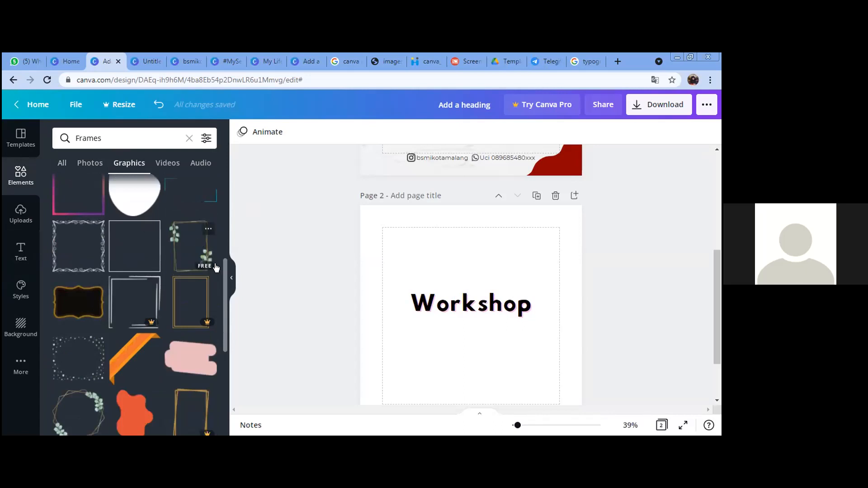
pyautogui.scroll(-2, 116, 362)
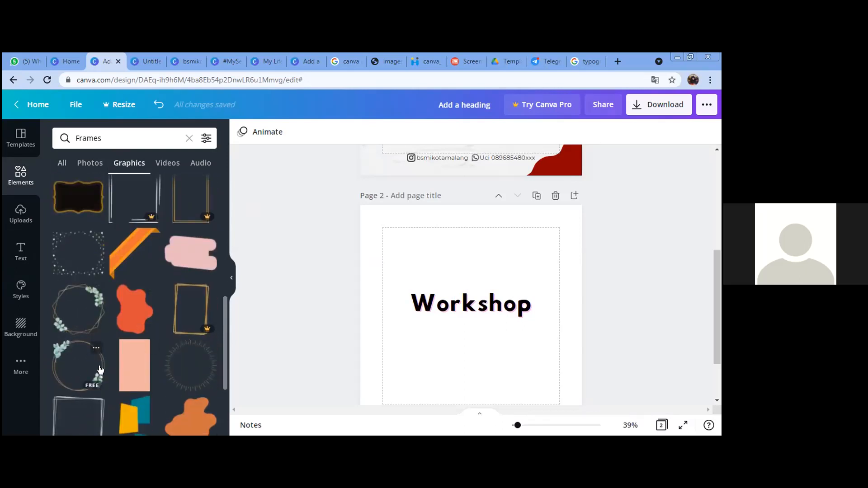
pyautogui.scroll(-2, 175, 301)
pyautogui.scroll(-3, 176, 301)
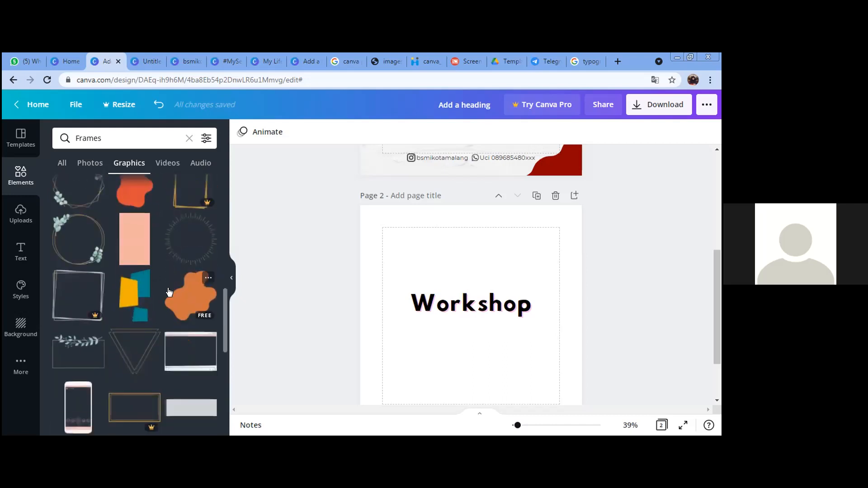
# Step: Clear the 'Frames' search query and switch to the Photos category
pyautogui.click(145, 145)
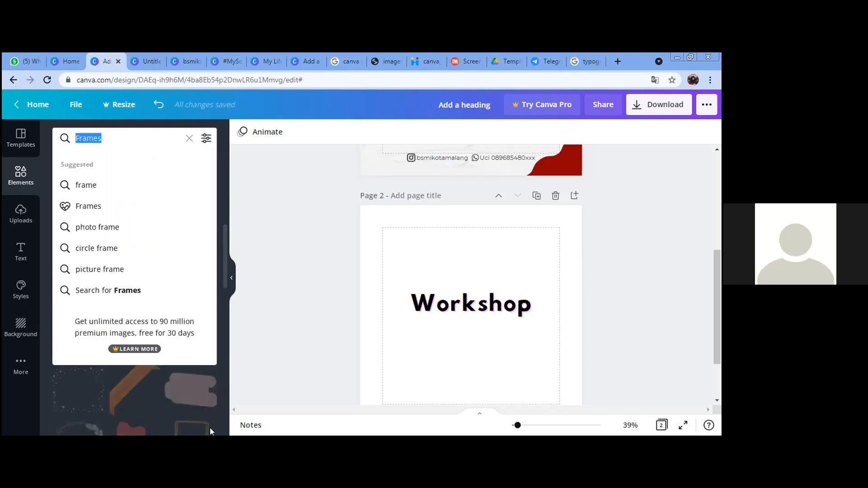
pyautogui.click(229, 285)
pyautogui.scroll(-2, 209, 310)
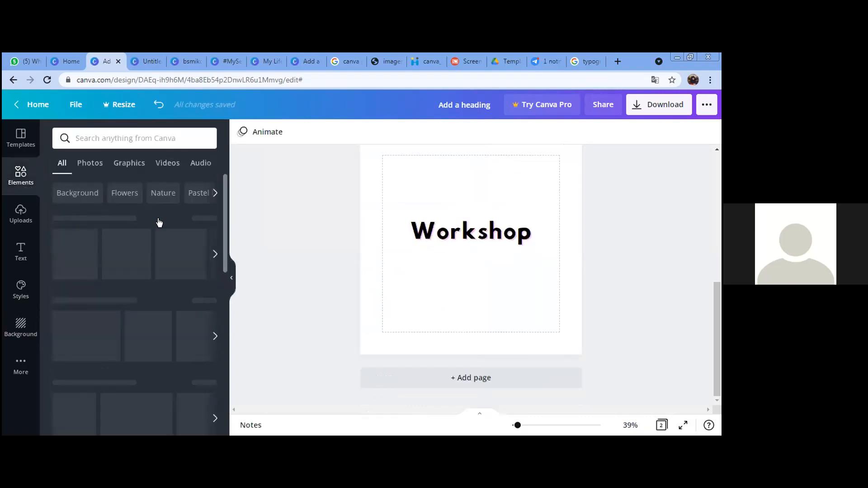
pyautogui.click(137, 162)
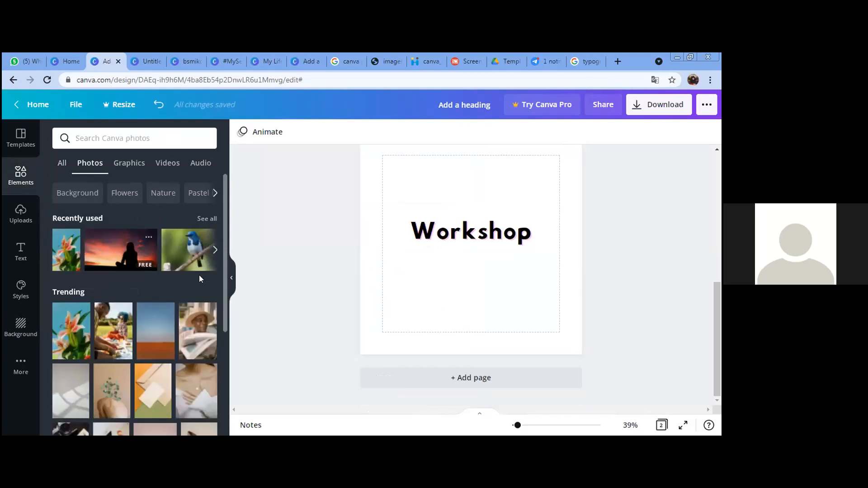
# Step: Add the recently used blue bird photo to page 2 and move it up behind 'Workshop'
pyautogui.click(187, 254)
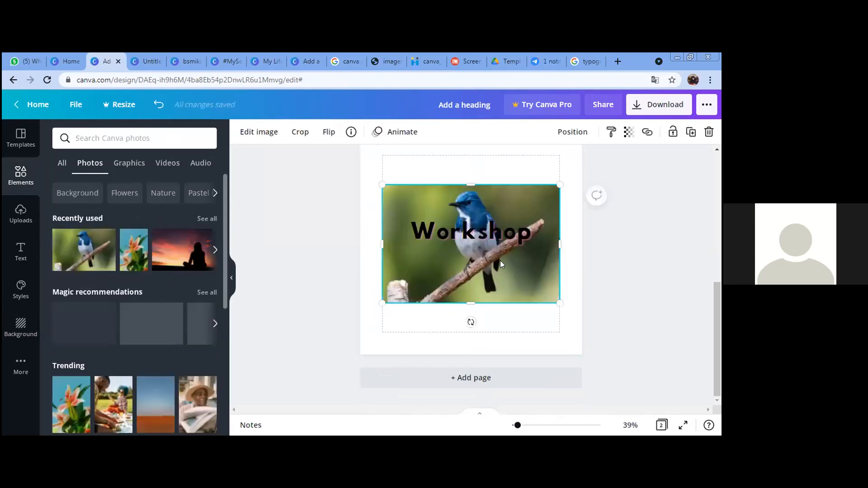
pyautogui.moveTo(458, 216); pyautogui.dragTo(455, 166)
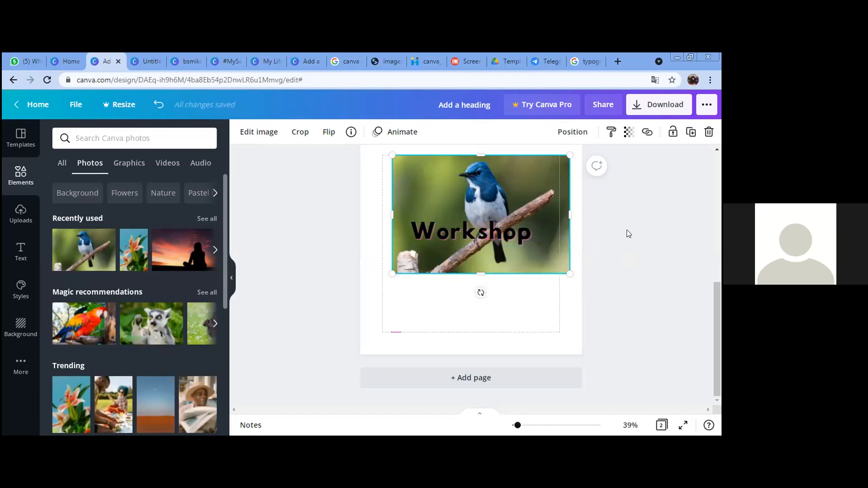
pyautogui.click(584, 231)
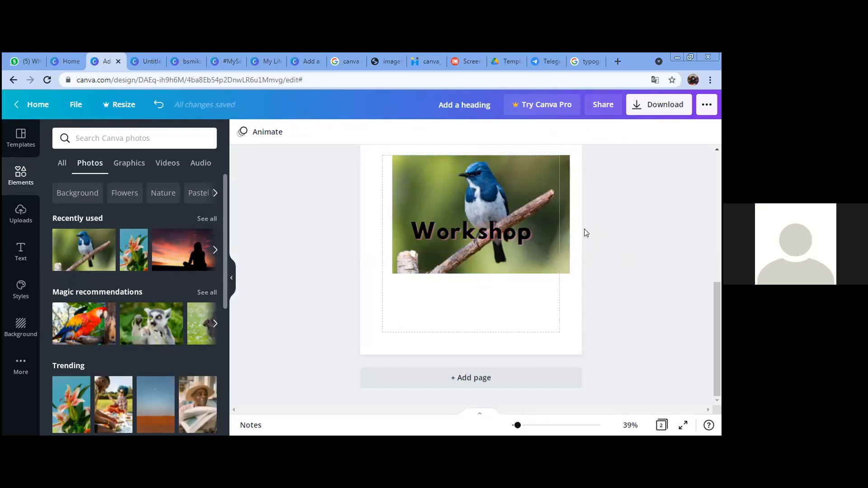
pyautogui.click(160, 131)
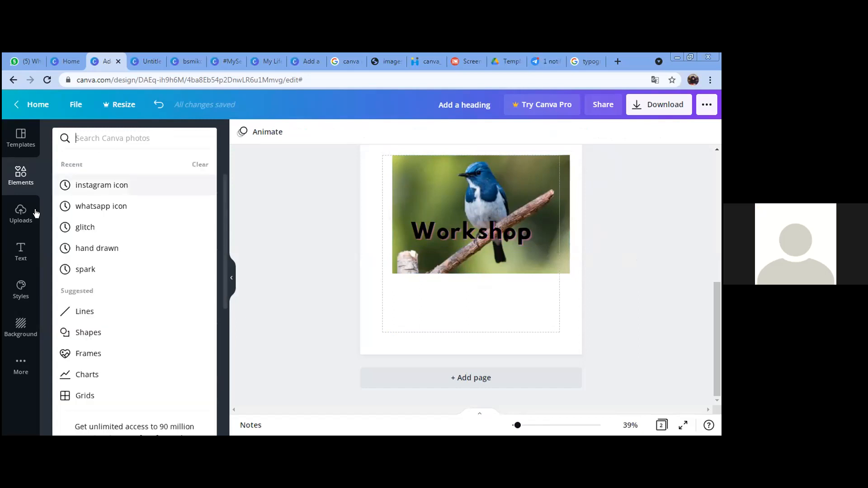
# Step: Insert two 'Add a subheading' text boxes below the Workshop heading from the Text panel
pyautogui.click(19, 253)
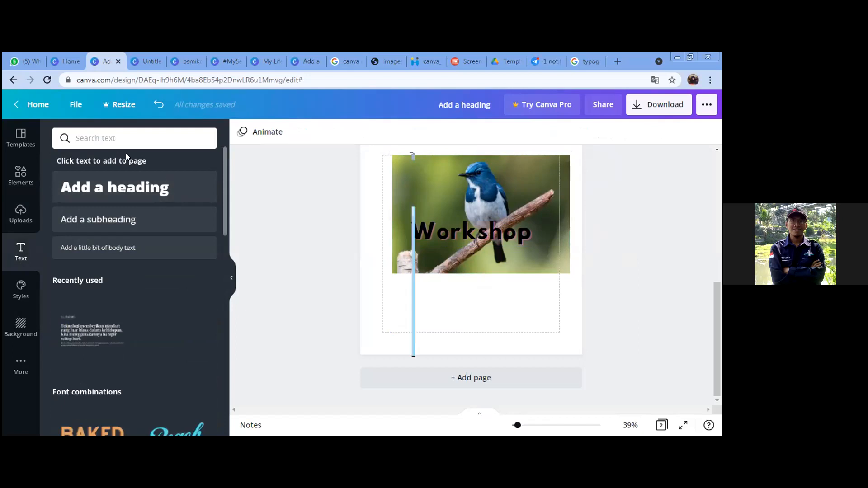
pyautogui.click(127, 140)
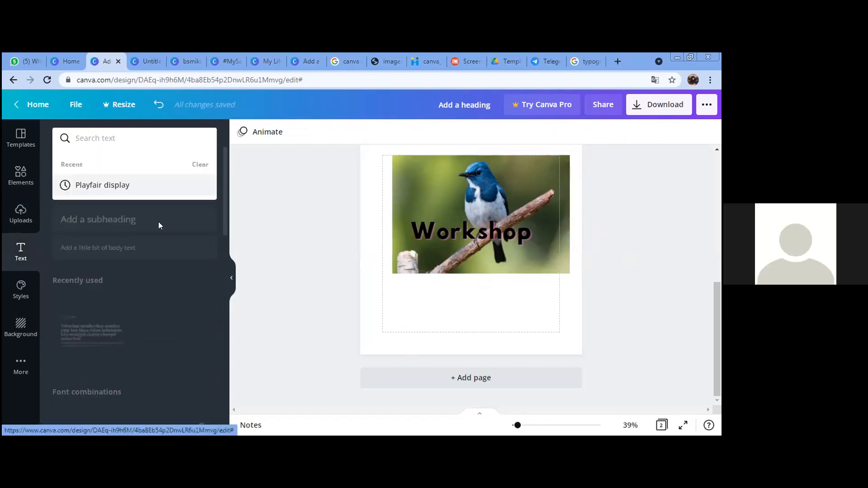
pyautogui.click(131, 221)
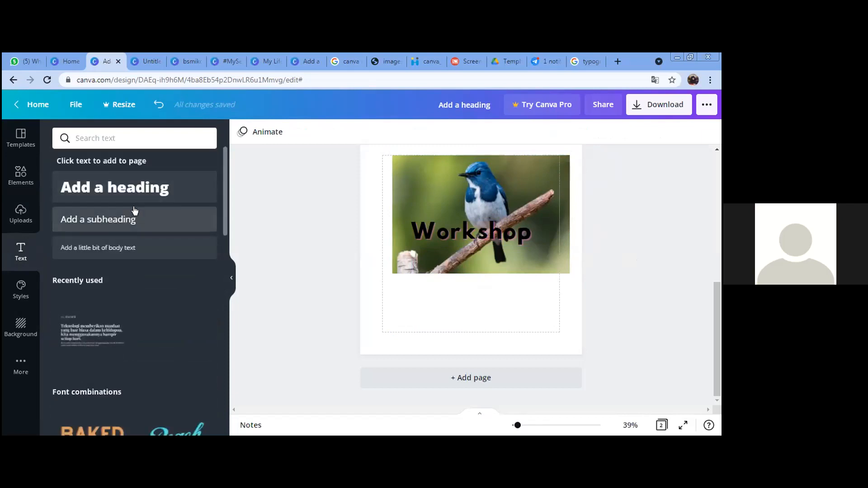
pyautogui.click(134, 210)
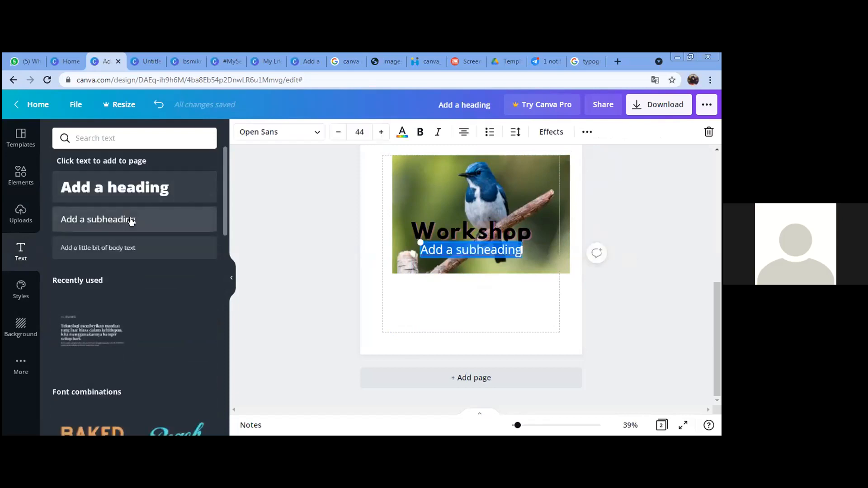
pyautogui.click(130, 221)
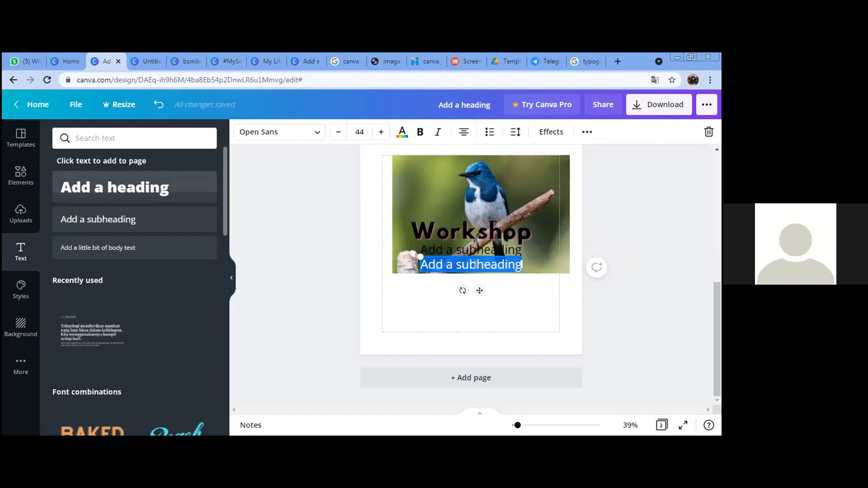
pyautogui.click(316, 132)
# Step: Browse the font list, then delete the bird photo from page 2
pyautogui.scroll(-10, 120, 250)
pyautogui.scroll(-15, 134, 270)
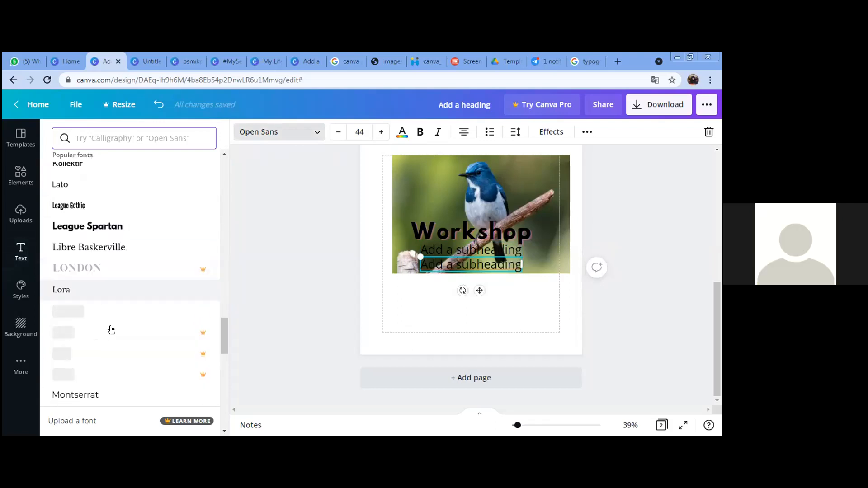
pyautogui.scroll(-15, 112, 330)
pyautogui.scroll(-5, 152, 310)
pyautogui.moveTo(222, 352); pyautogui.dragTo(220, 370)
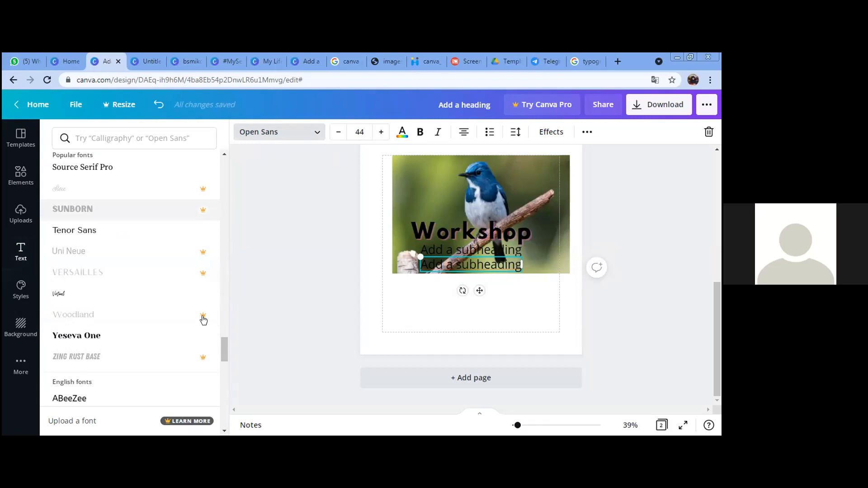
pyautogui.moveTo(225, 341); pyautogui.dragTo(222, 233)
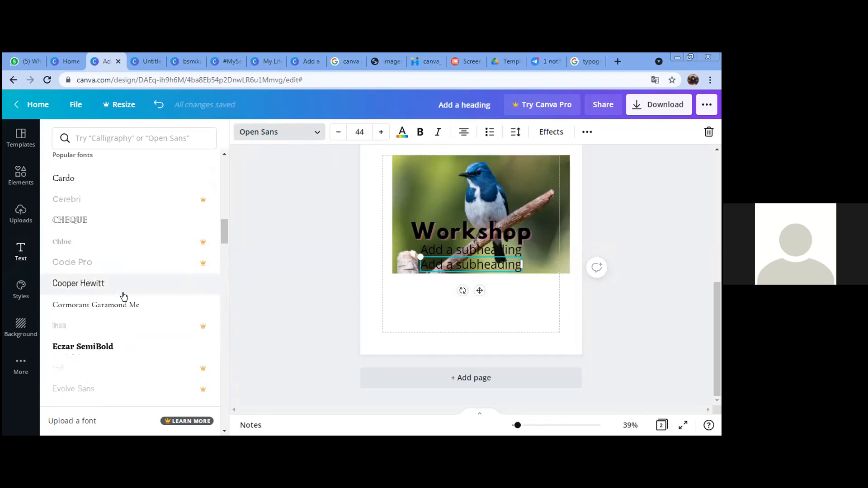
pyautogui.scroll(10, 138, 249)
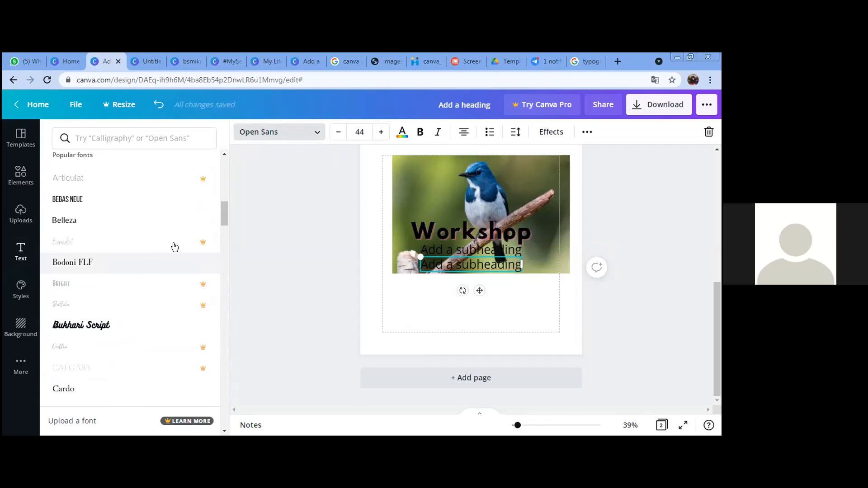
pyautogui.scroll(6, 174, 247)
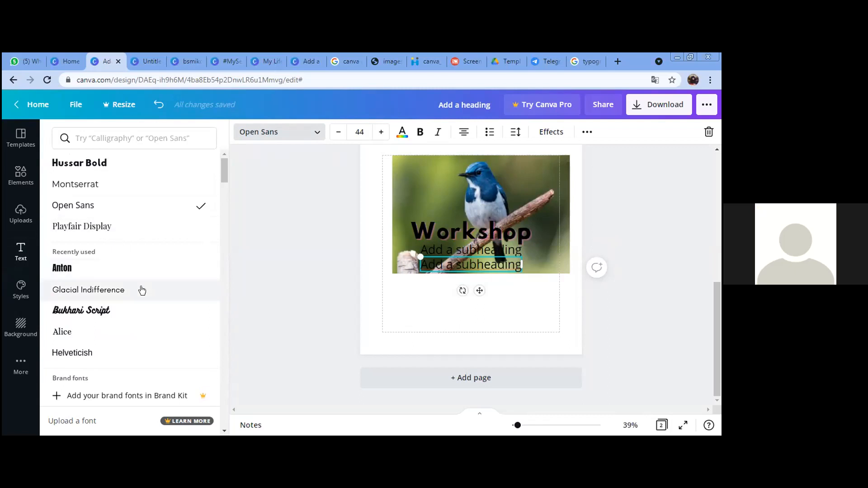
pyautogui.scroll(-1, 142, 290)
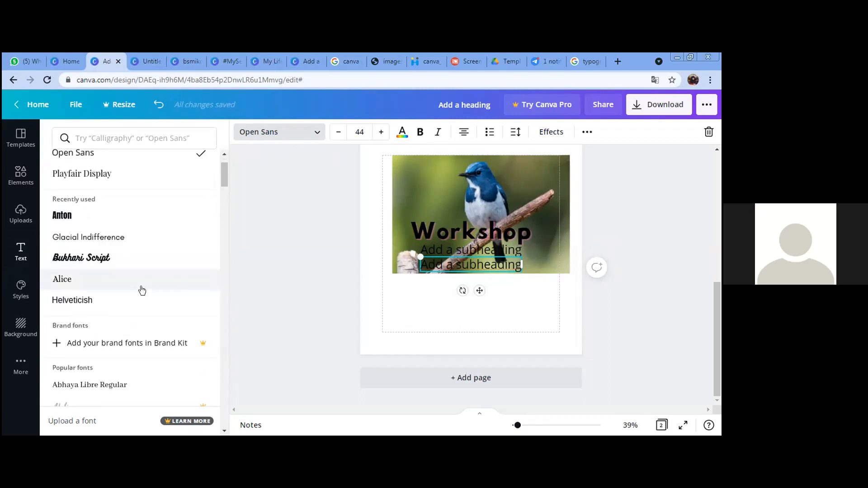
pyautogui.scroll(-1, 142, 290)
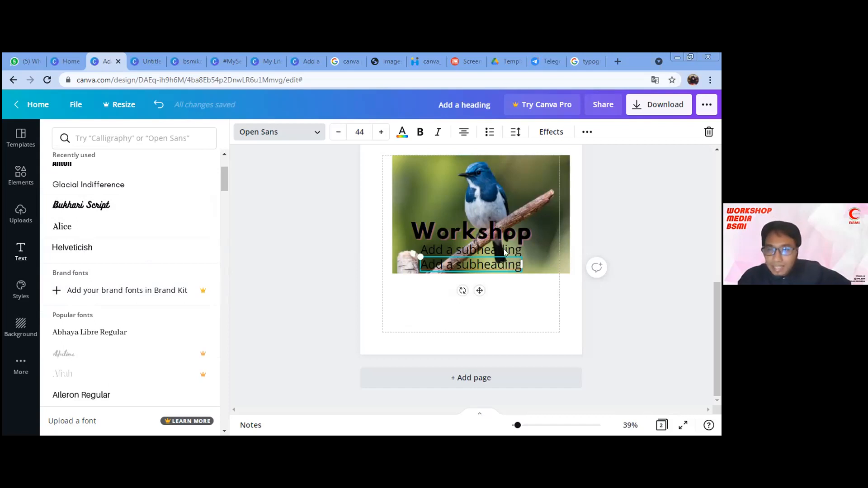
pyautogui.click(565, 205)
pyautogui.press('Delete')
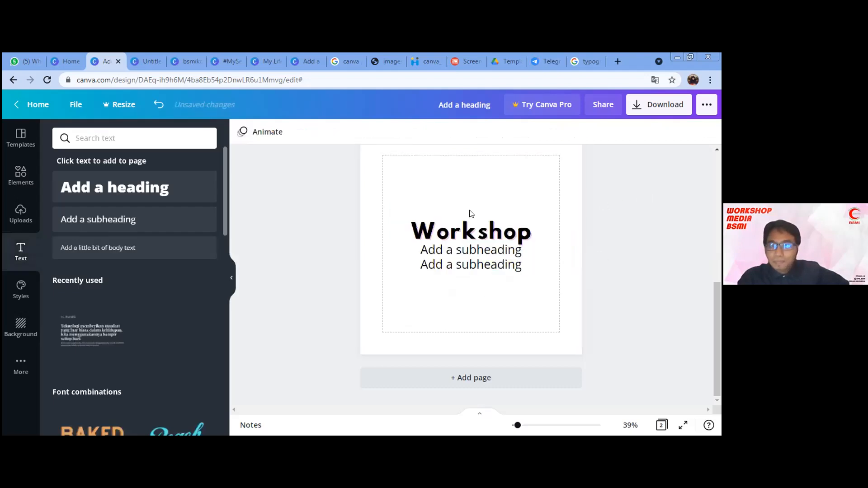
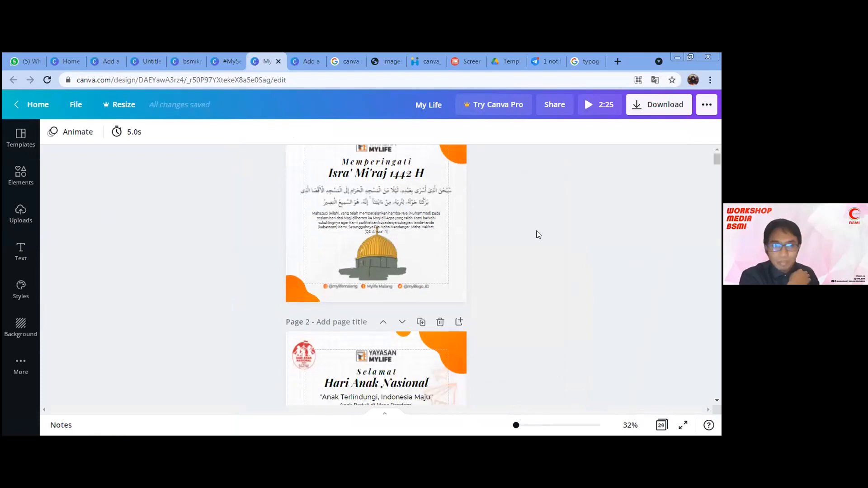
pyautogui.scroll(-10, 536, 235)
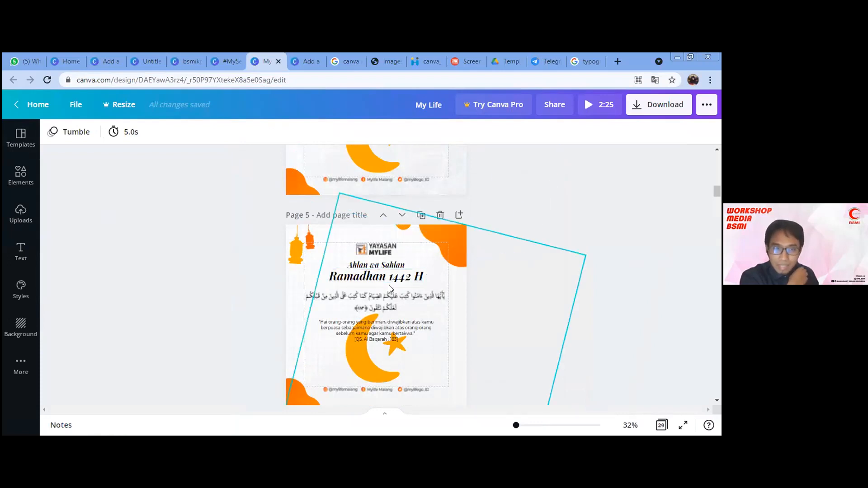
# Step: Scroll through the example design's animated pages and nudge the zoom to 33%
pyautogui.scroll(-2, 461, 269)
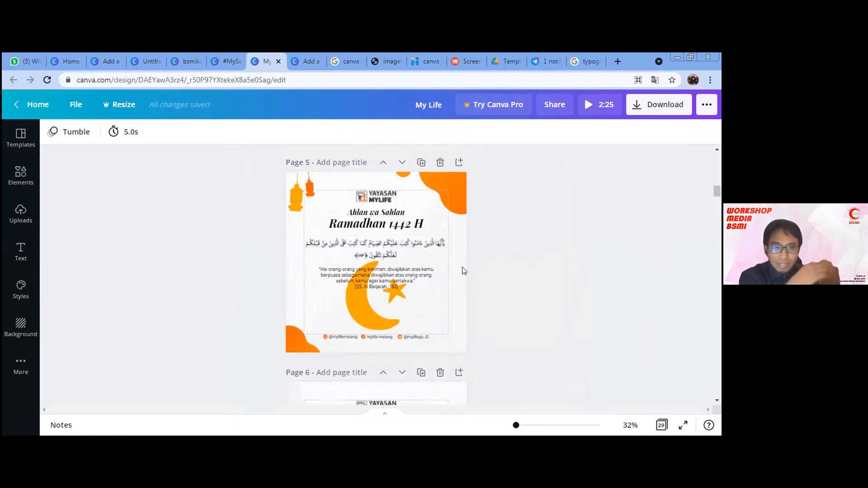
pyautogui.scroll(2, 500, 220)
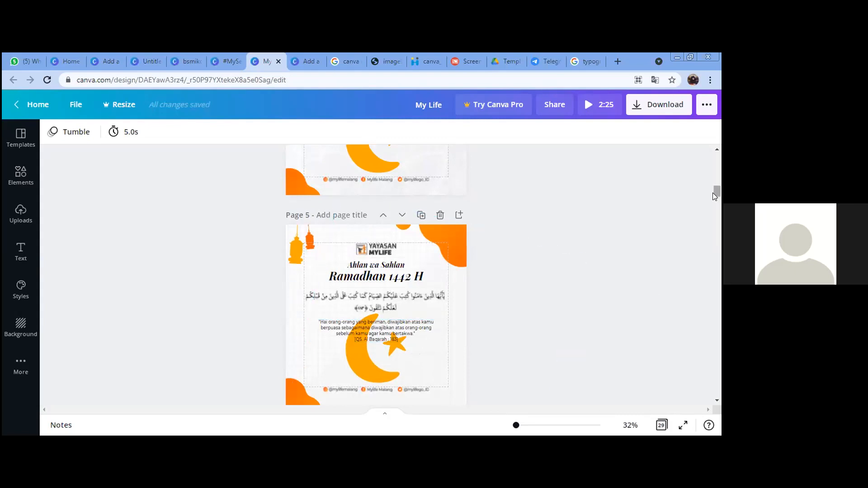
pyautogui.scroll(-5, 714, 201)
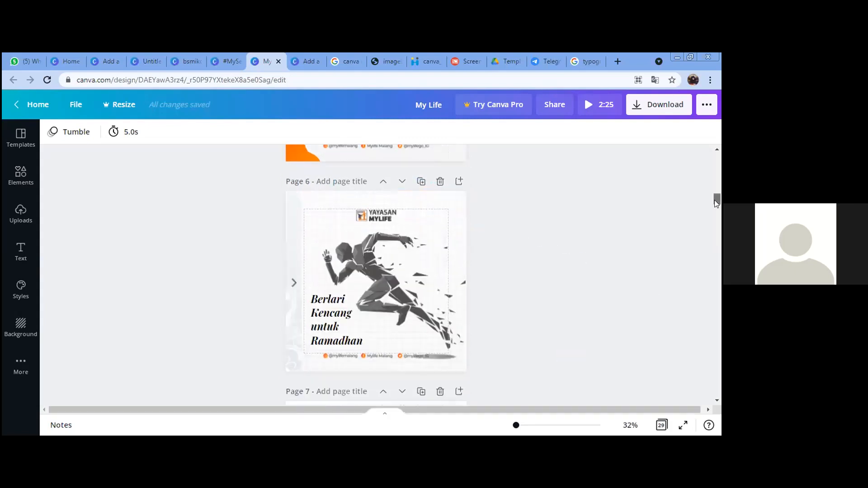
pyautogui.moveTo(714, 200); pyautogui.dragTo(715, 199)
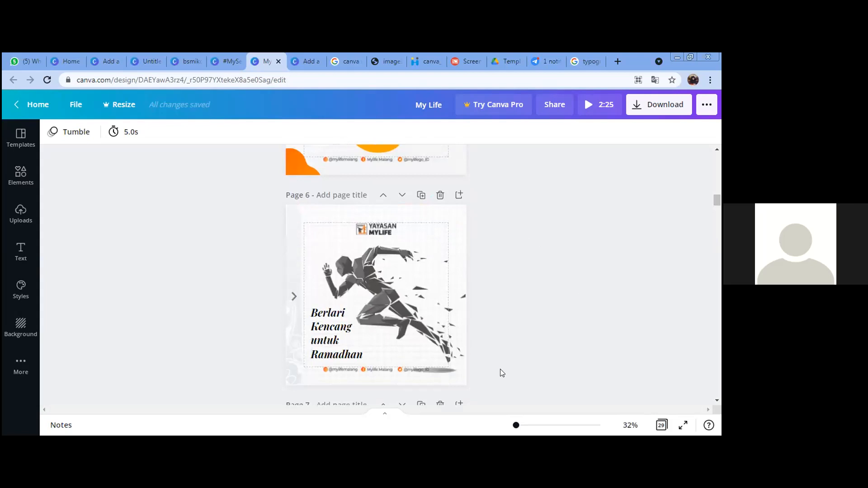
pyautogui.moveTo(516, 425); pyautogui.dragTo(517, 425)
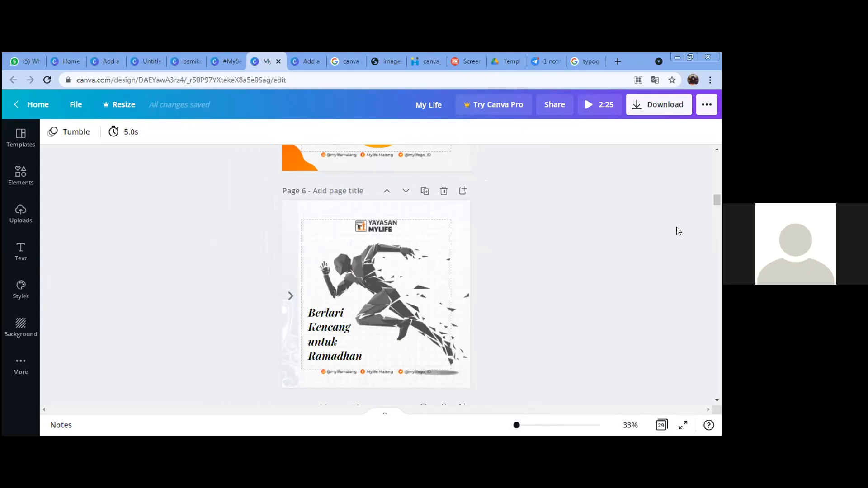
# Step: Scroll on down to Page 16, the 'Al Qur'an petunjuk hidup' poster
pyautogui.scroll(-1, 410, 333)
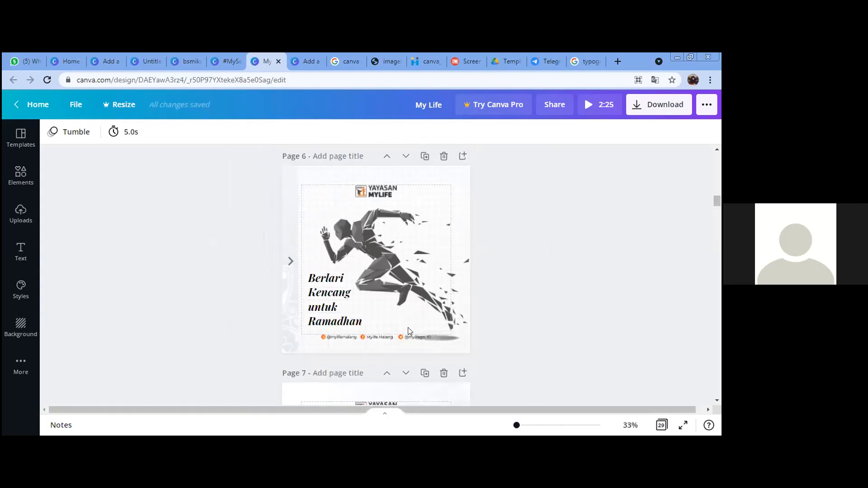
pyautogui.scroll(4, 494, 290)
pyautogui.scroll(4, 495, 290)
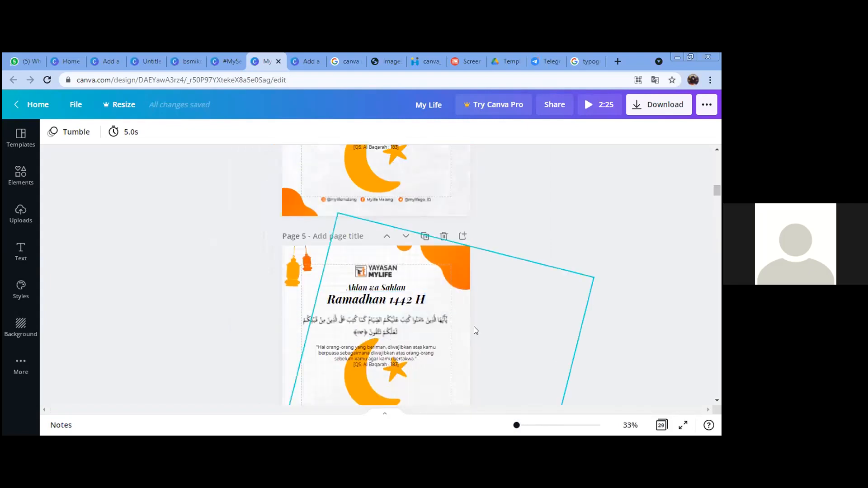
pyautogui.scroll(-2, 470, 339)
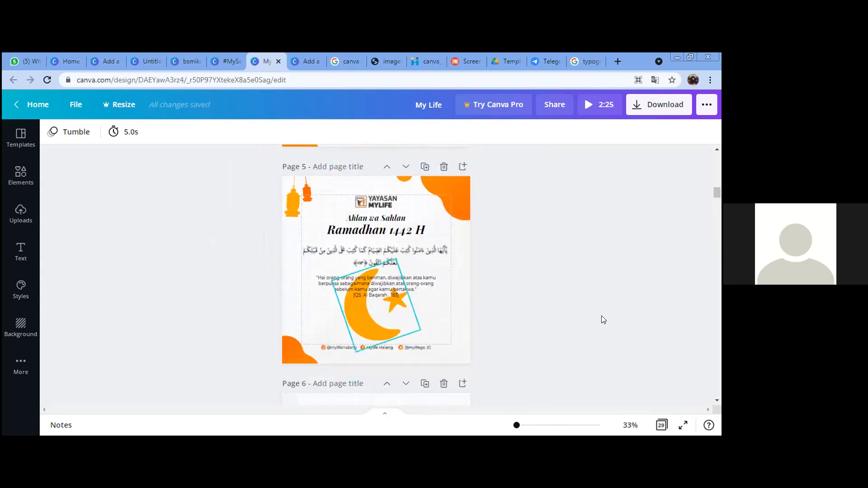
pyautogui.scroll(-1, 602, 303)
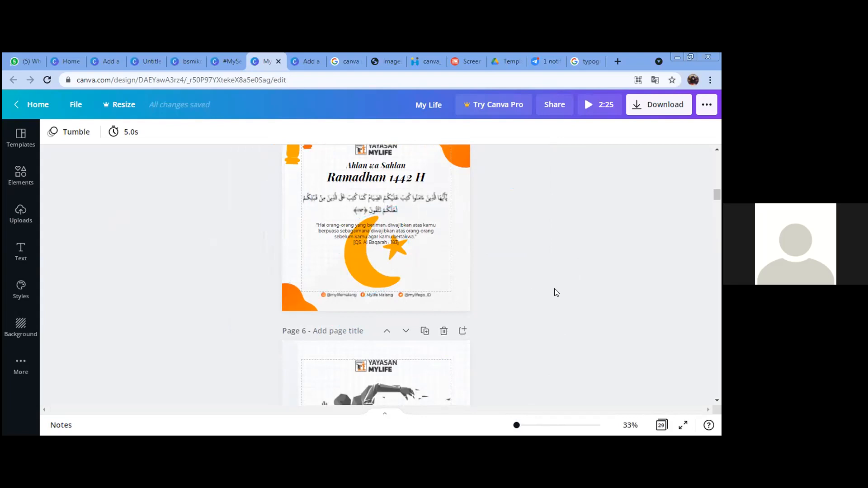
pyautogui.scroll(-6, 557, 293)
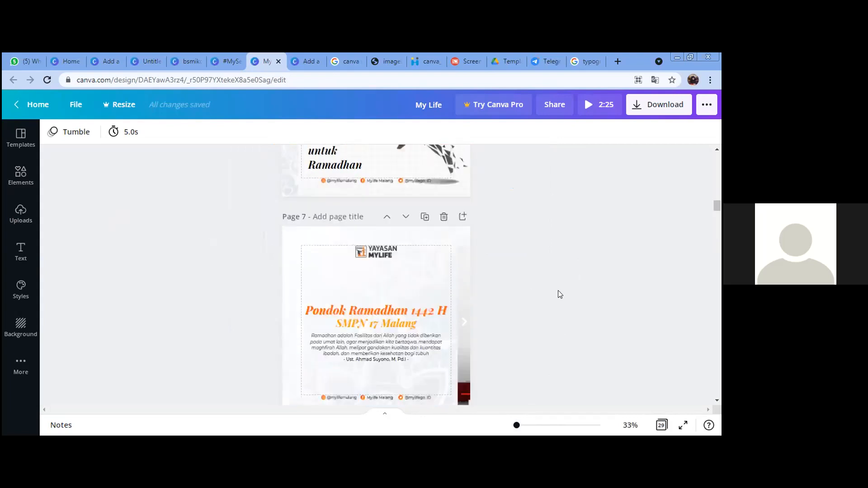
pyautogui.scroll(-2, 558, 295)
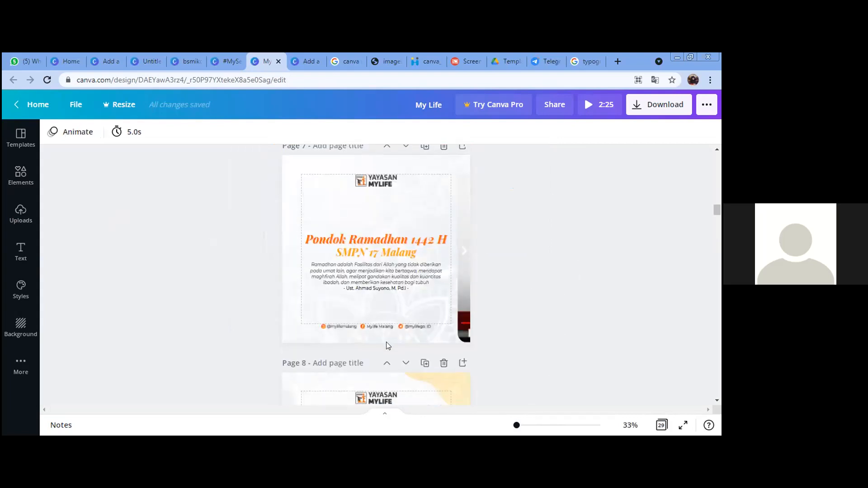
pyautogui.scroll(1, 386, 342)
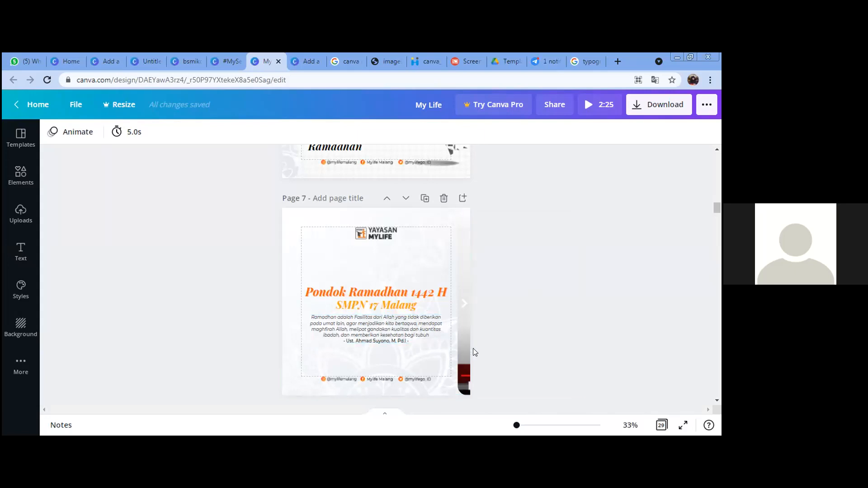
pyautogui.scroll(-5, 475, 352)
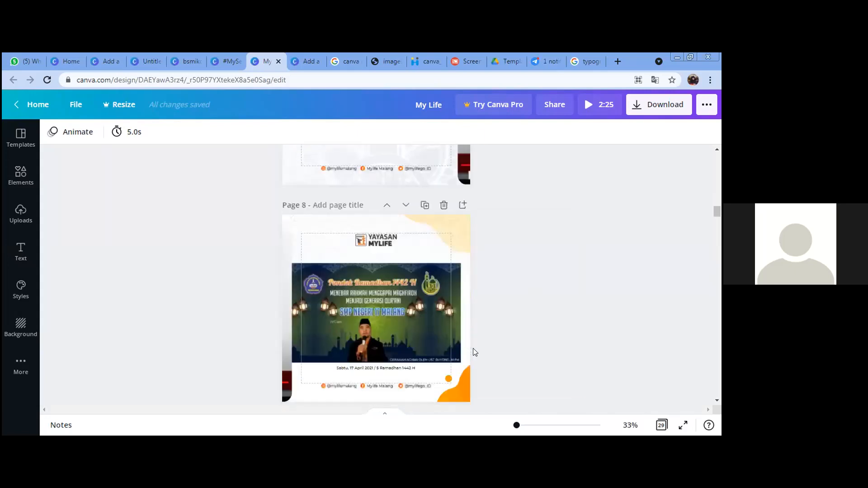
pyautogui.scroll(-4, 476, 351)
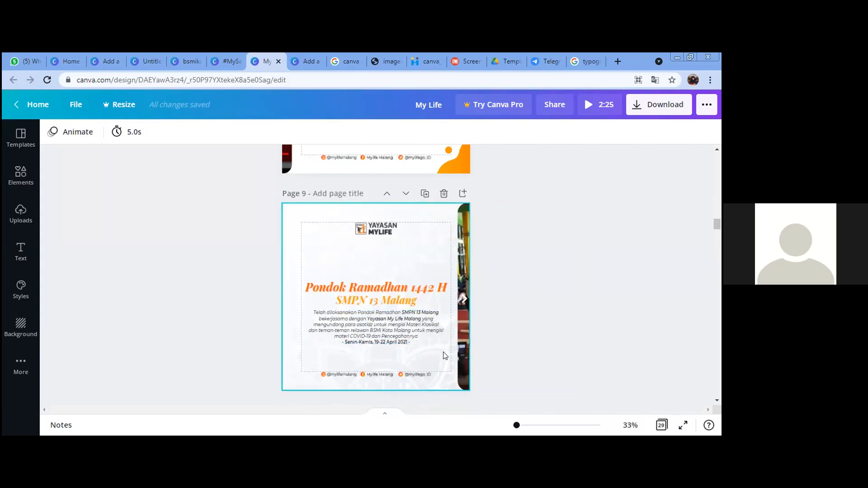
pyautogui.scroll(-8, 443, 356)
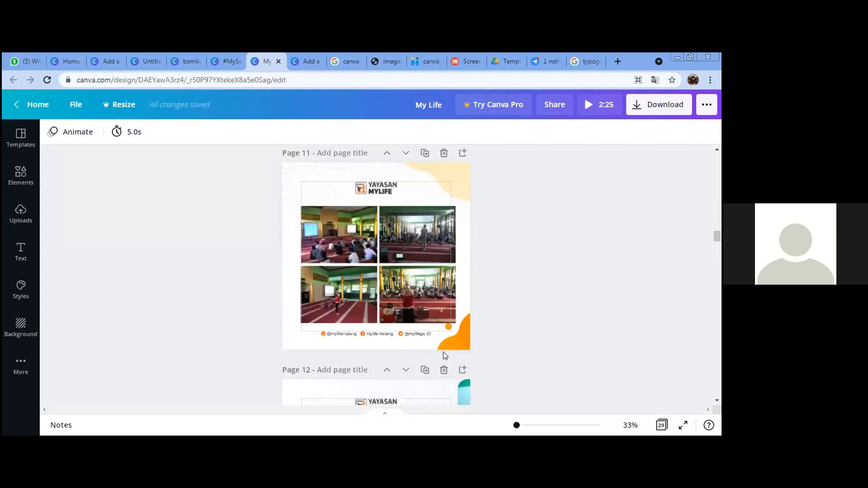
pyautogui.scroll(-5, 443, 352)
pyautogui.scroll(-10, 487, 334)
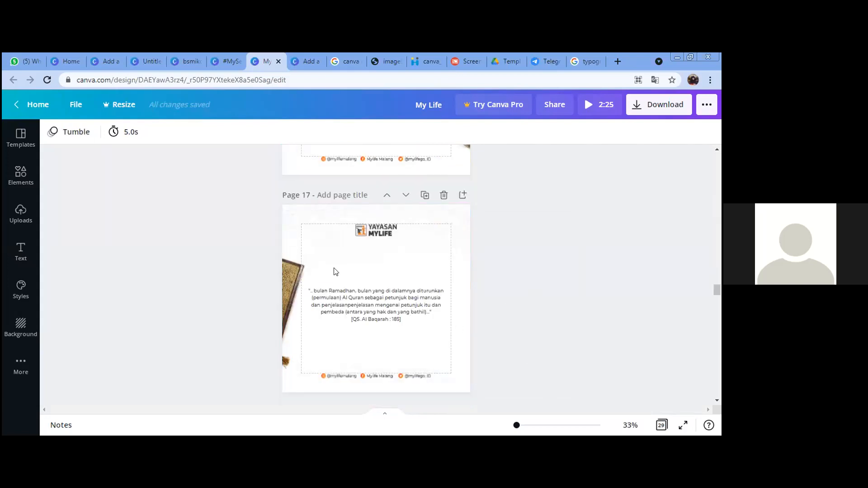
pyautogui.scroll(3, 300, 268)
pyautogui.scroll(1, 349, 271)
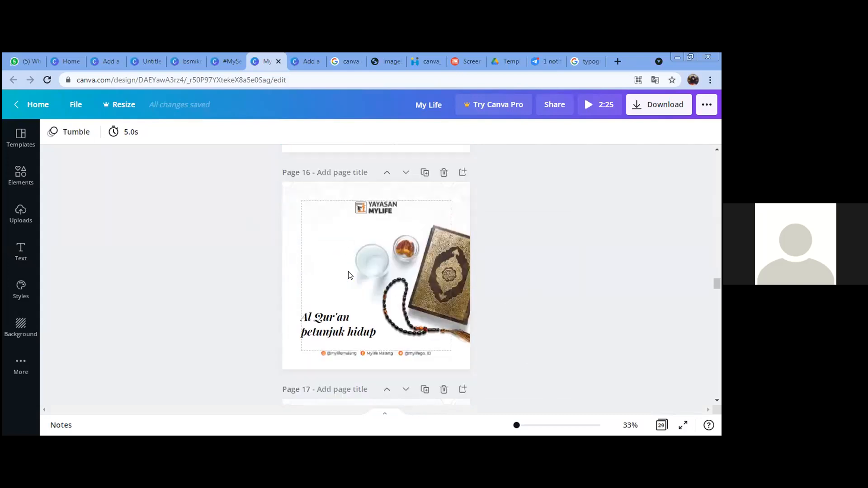
# Step: Select the Quran photo on page 16 after checking the page's own animation
pyautogui.click(392, 220)
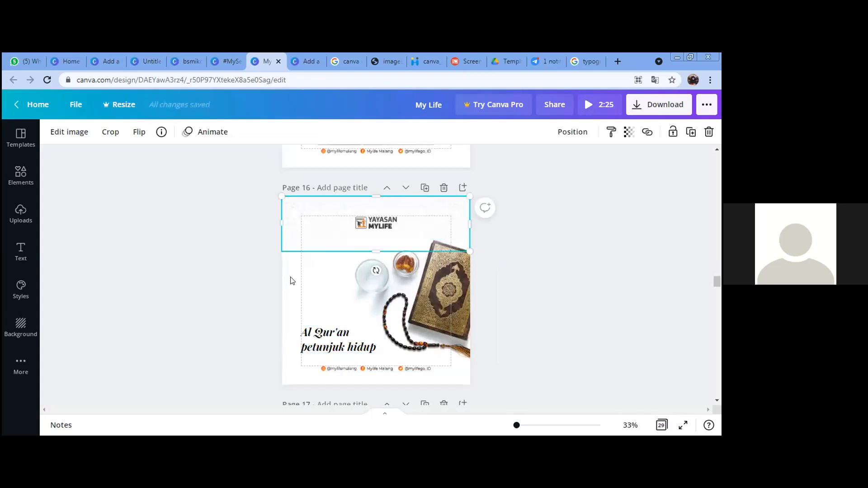
pyautogui.click(302, 236)
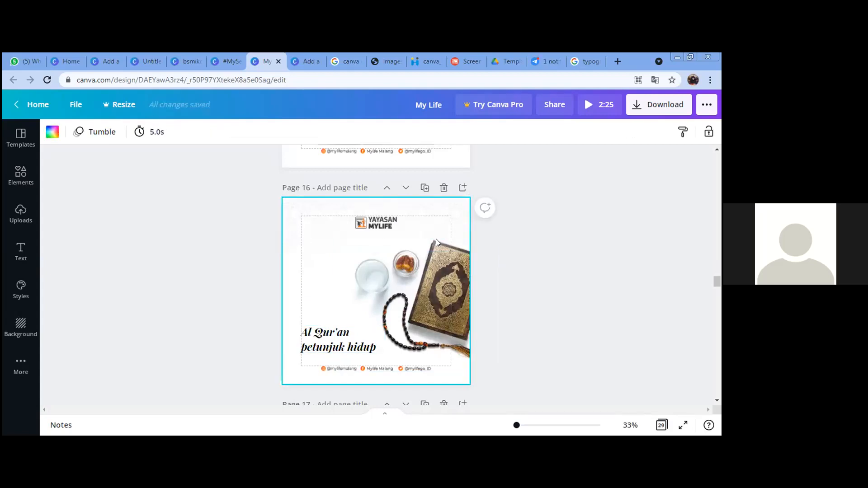
pyautogui.click(412, 212)
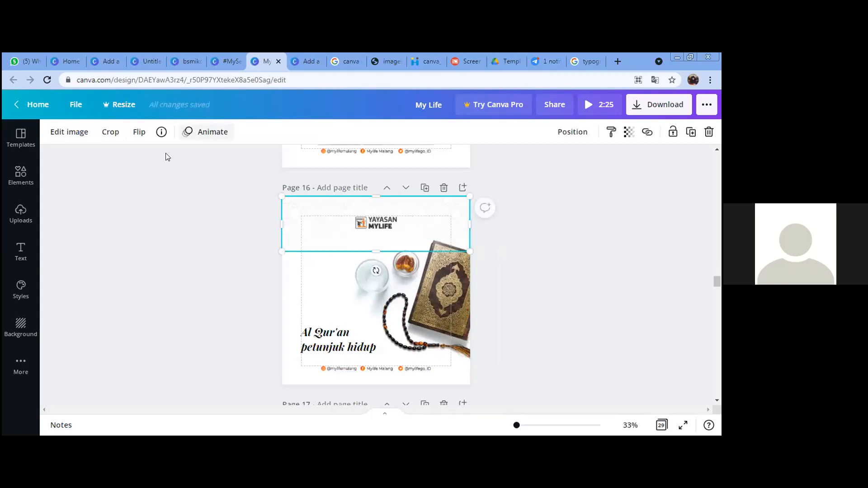
pyautogui.click(362, 302)
# Step: Try None and Breathe photo animations on the Quran photo, then apply Photo Zoom
pyautogui.click(212, 131)
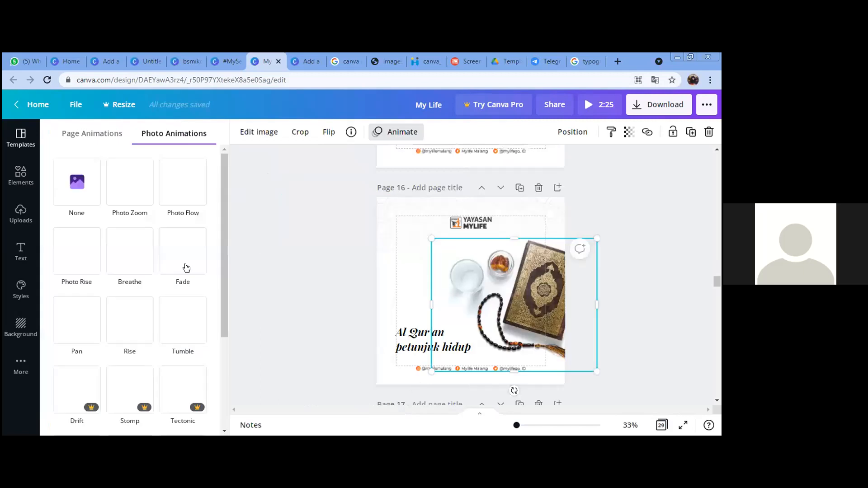
pyautogui.click(132, 199)
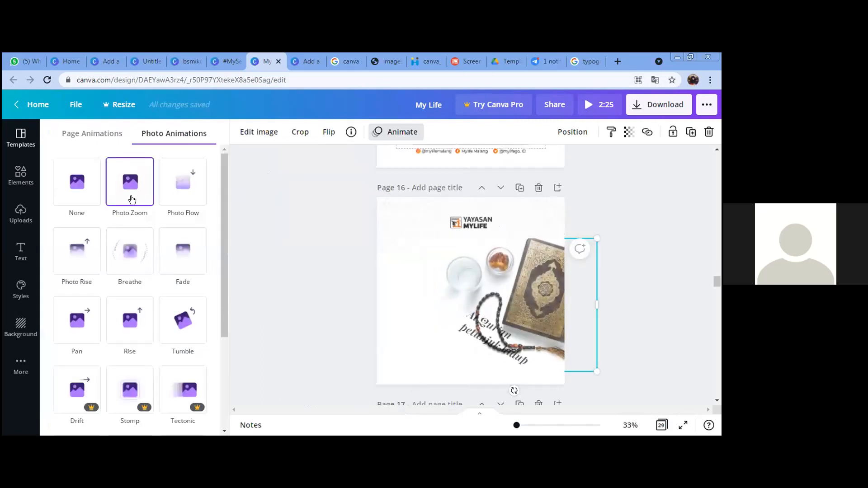
pyautogui.click(83, 203)
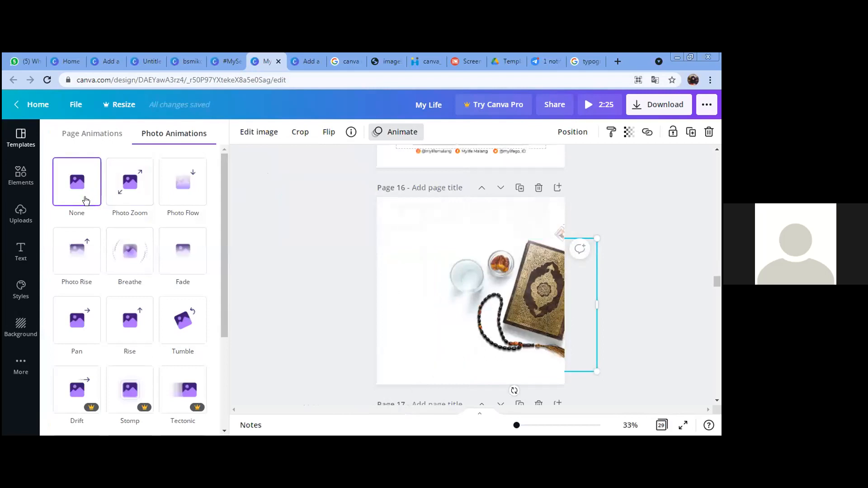
pyautogui.click(120, 207)
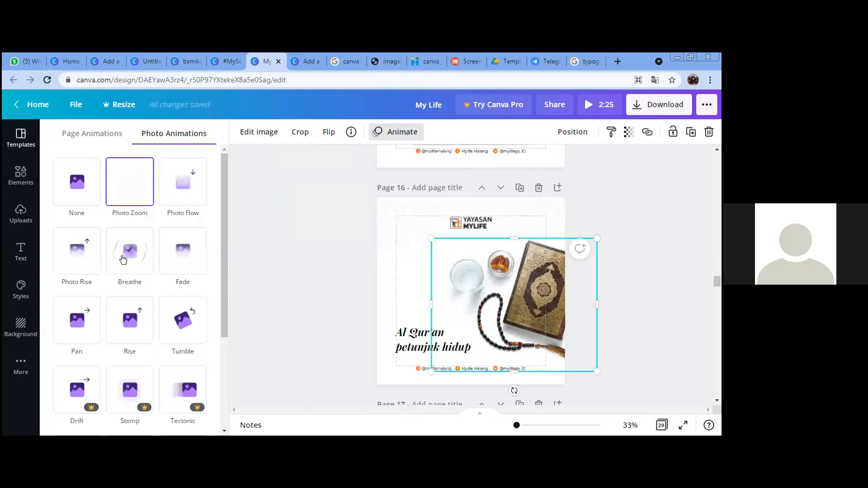
pyautogui.click(123, 253)
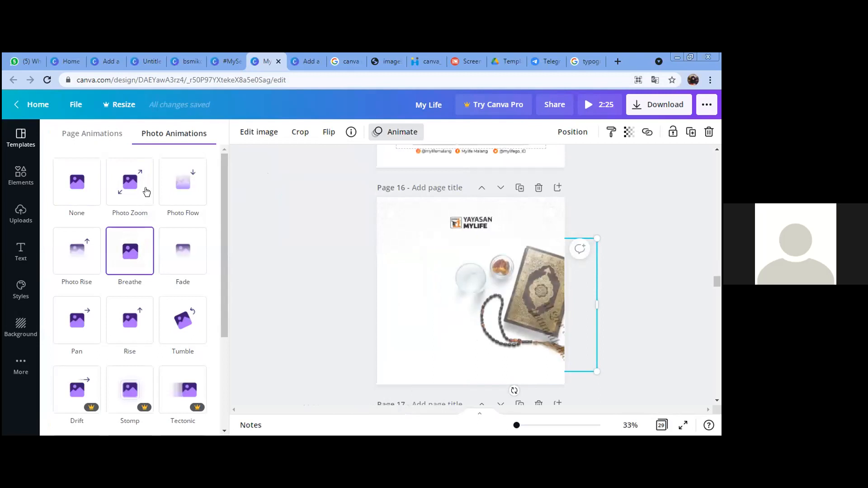
pyautogui.click(130, 183)
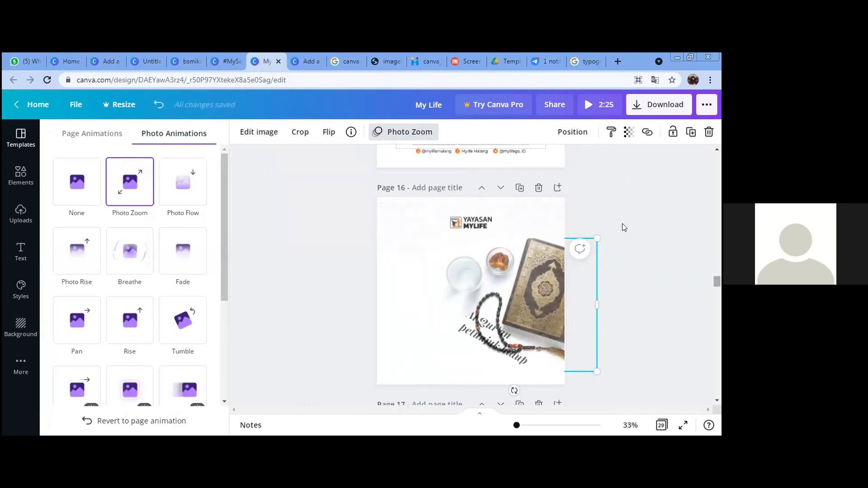
# Step: Start a download of the design with MP4 Video kept as the file type
pyautogui.click(659, 105)
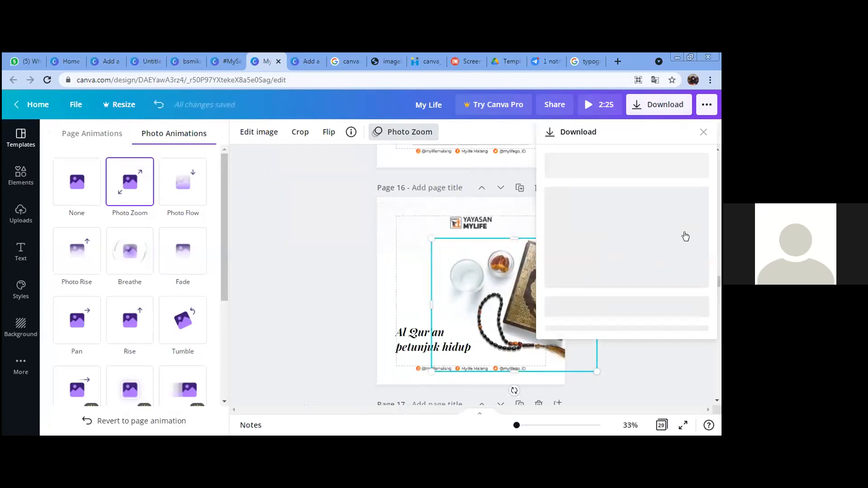
pyautogui.click(634, 218)
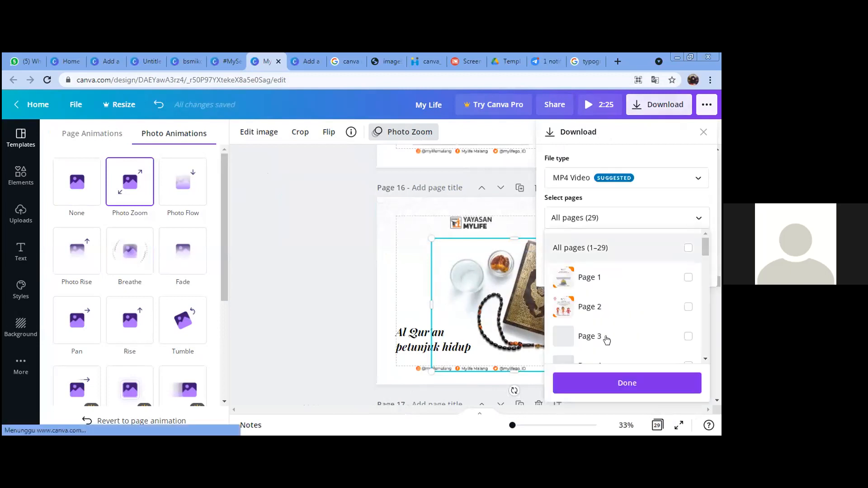
pyautogui.scroll(-10, 615, 339)
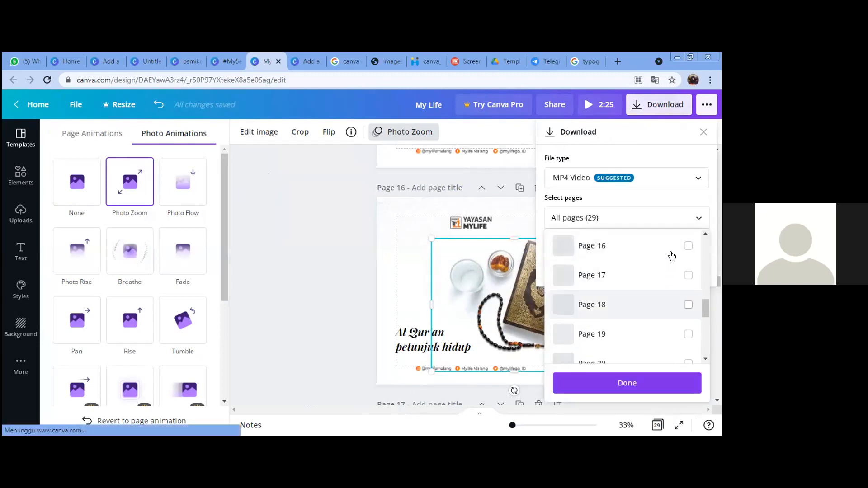
pyautogui.click(672, 250)
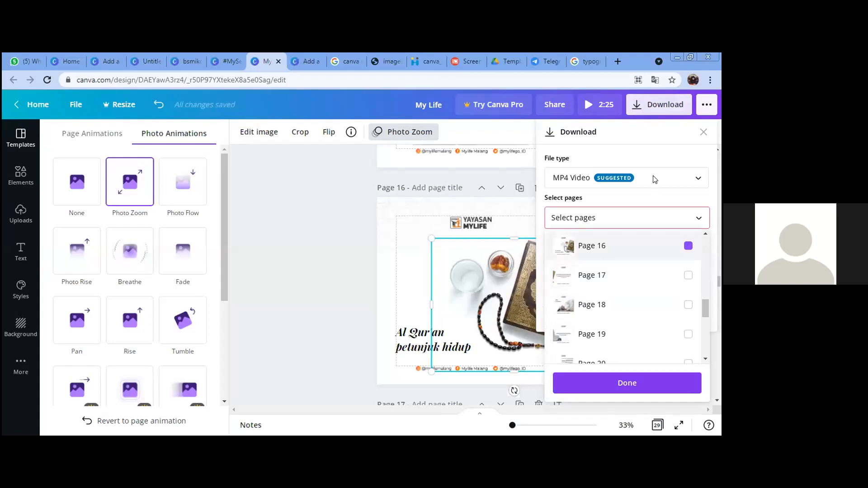
pyautogui.click(609, 187)
pyautogui.click(605, 180)
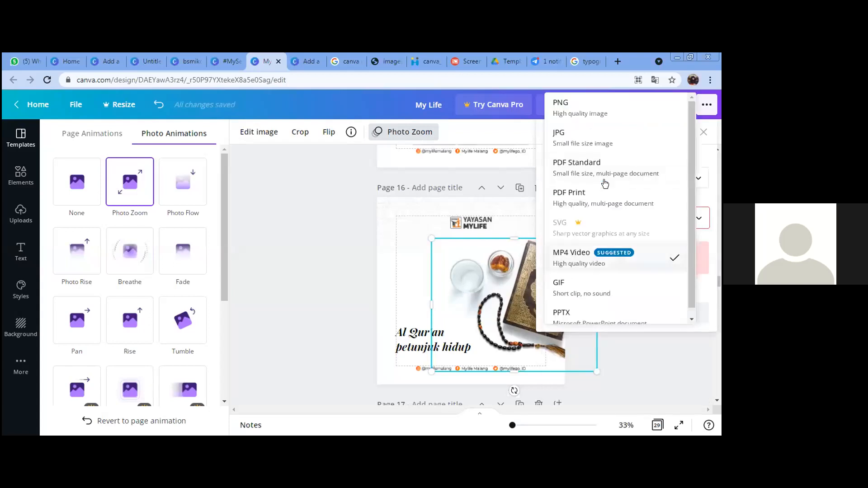
pyautogui.scroll(-1, 633, 308)
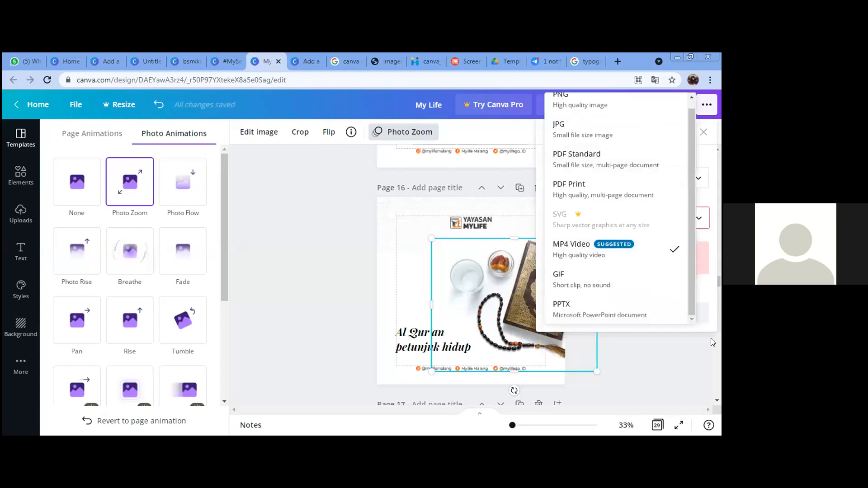
pyautogui.click(501, 306)
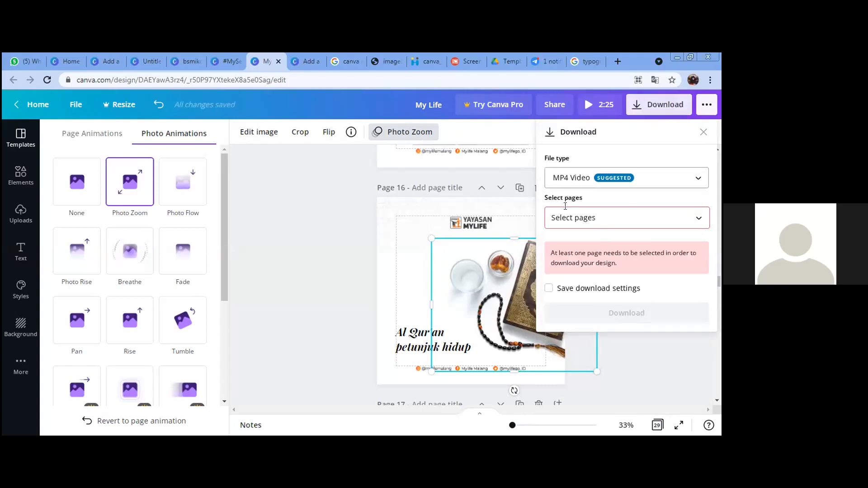
# Step: Choose Page 16 as the only page to download, then close the download panel
pyautogui.click(655, 221)
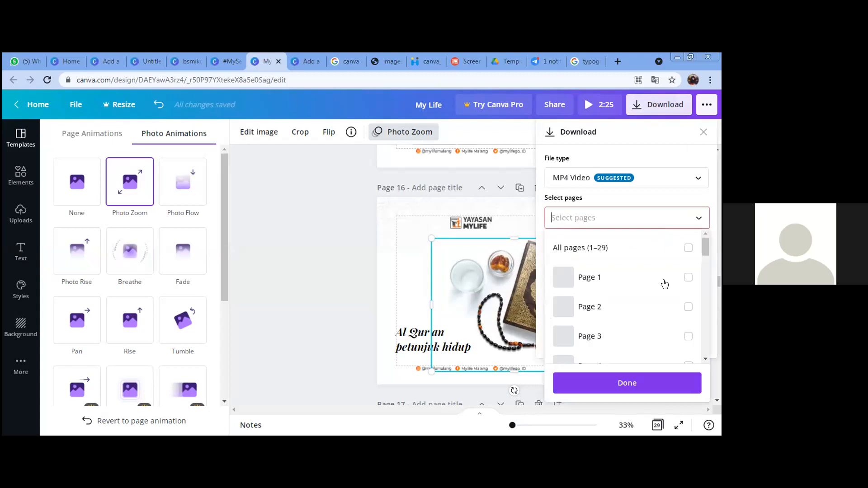
pyautogui.scroll(-5, 672, 330)
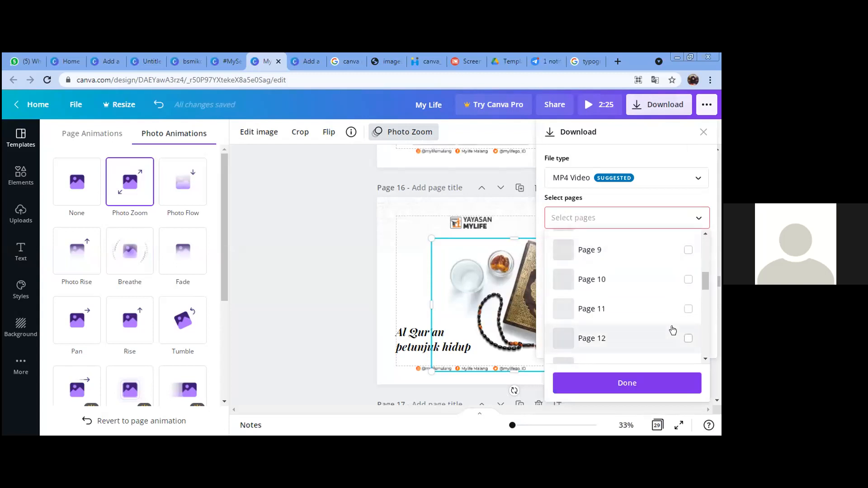
pyautogui.scroll(-3, 672, 333)
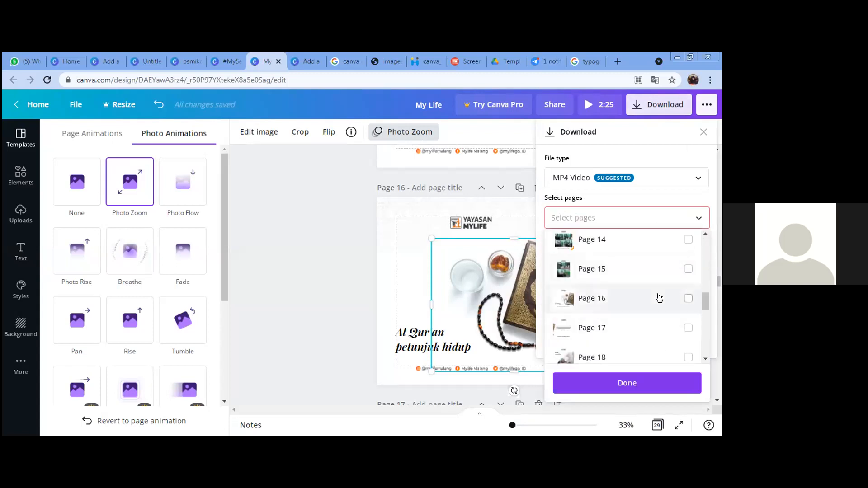
pyautogui.click(658, 297)
pyautogui.click(646, 382)
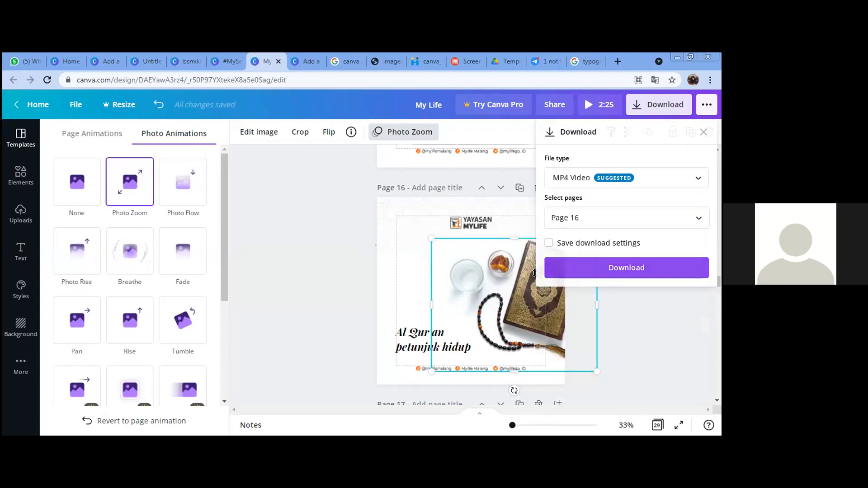
pyautogui.click(670, 268)
pyautogui.click(572, 274)
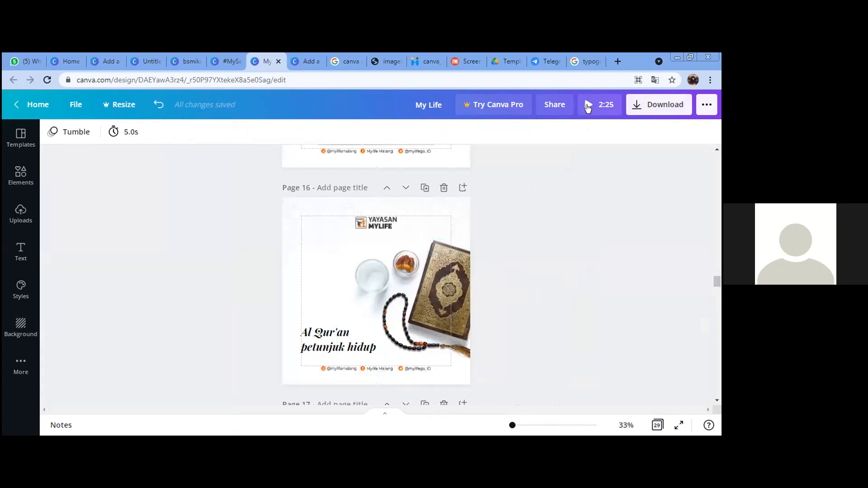
pyautogui.click(428, 263)
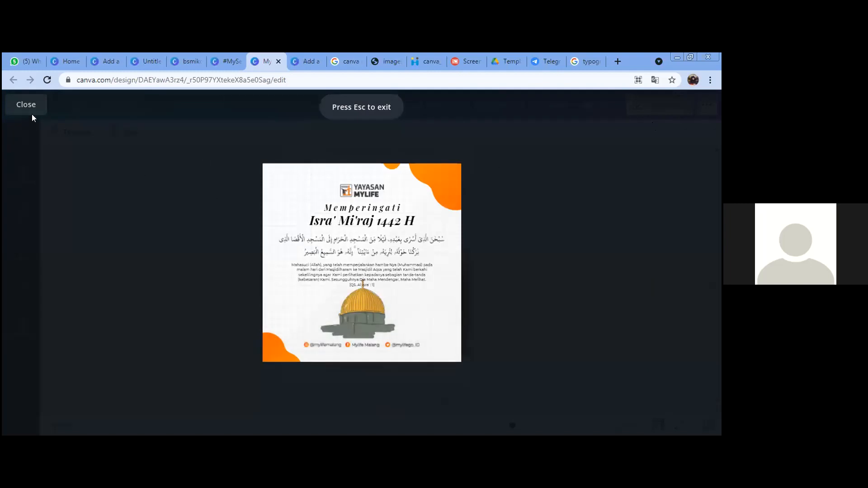
pyautogui.press('Escape')
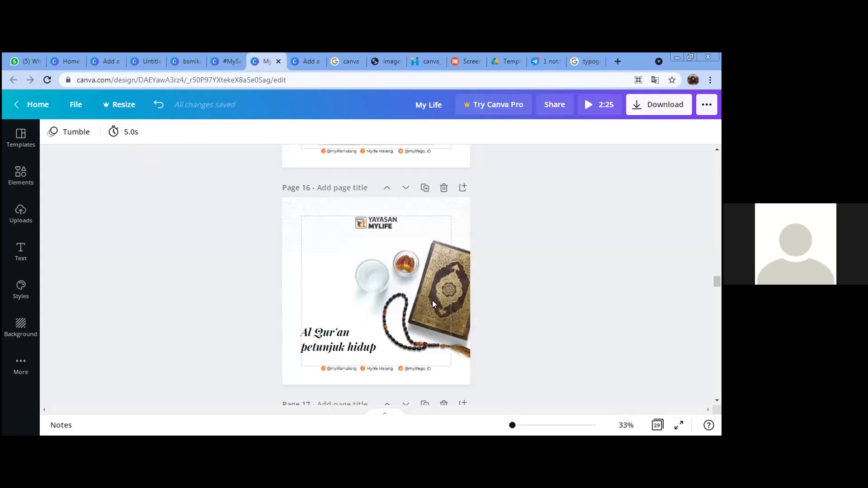
# Step: Leave the page 16 Quran poster and select the Workshop heading in the 'Add a heading' design
pyautogui.click(454, 277)
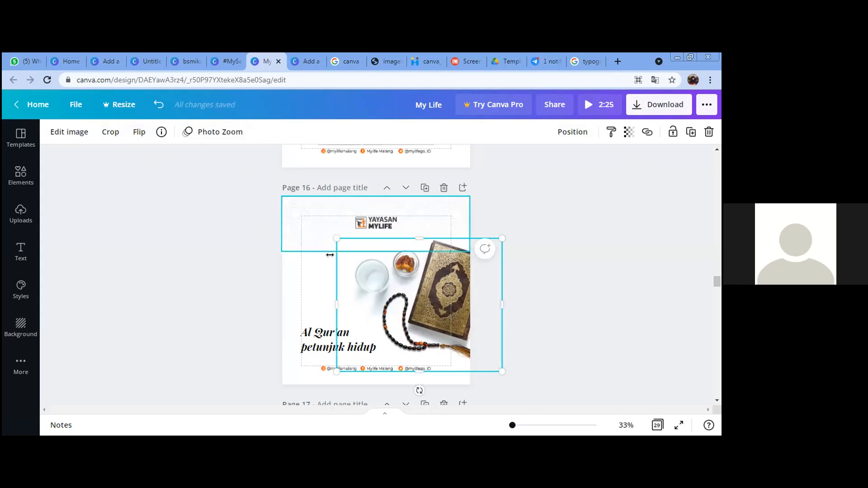
pyautogui.click(357, 275)
pyautogui.click(426, 275)
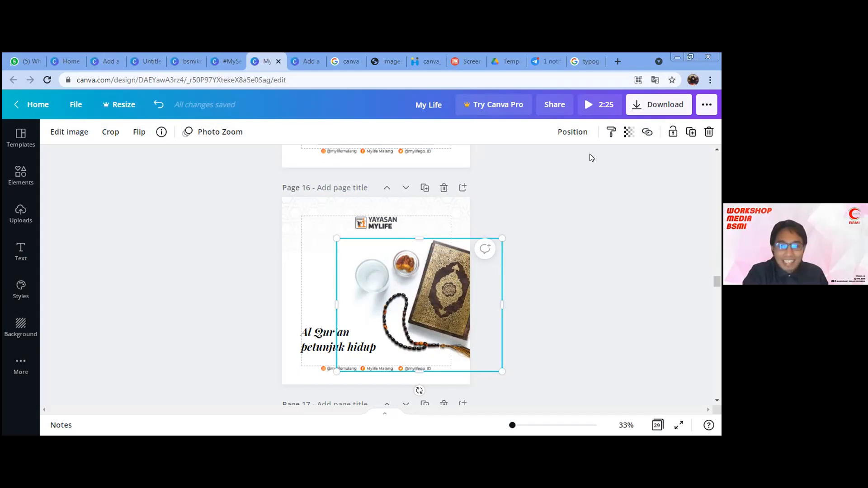
pyautogui.click(516, 248)
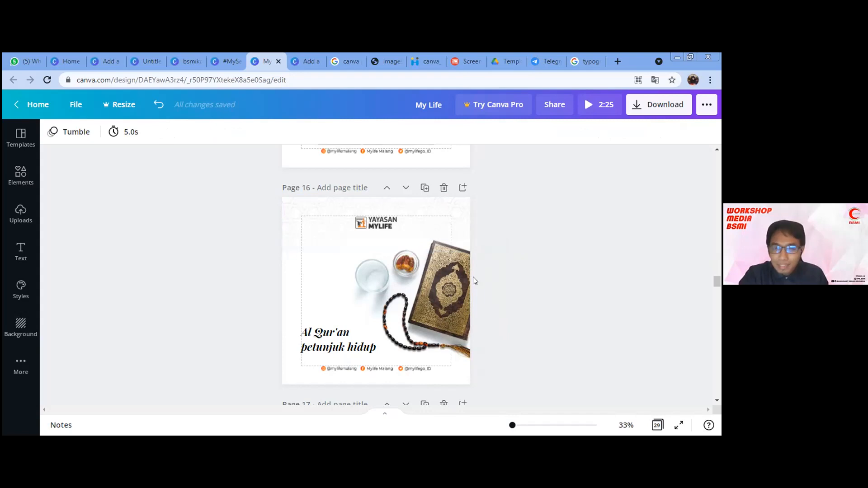
pyautogui.click(105, 58)
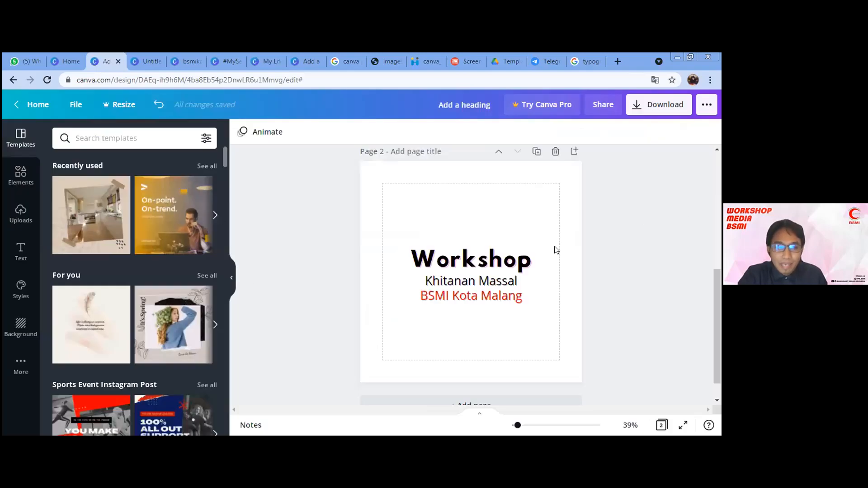
pyautogui.click(514, 260)
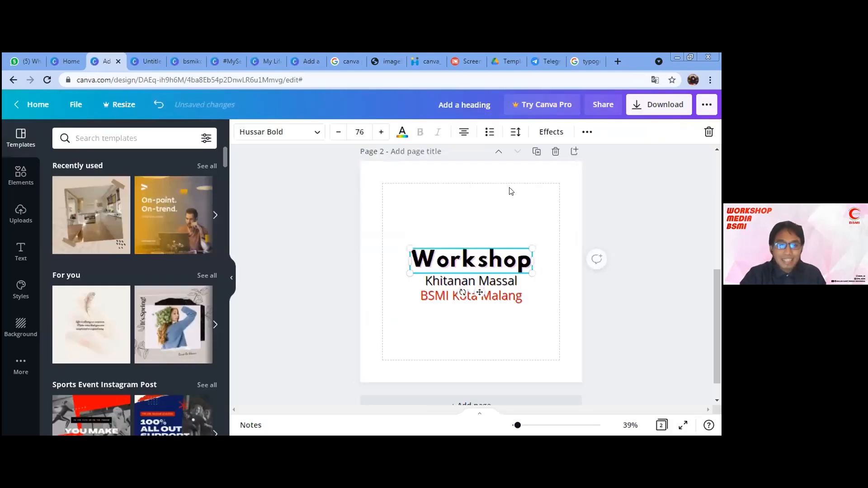
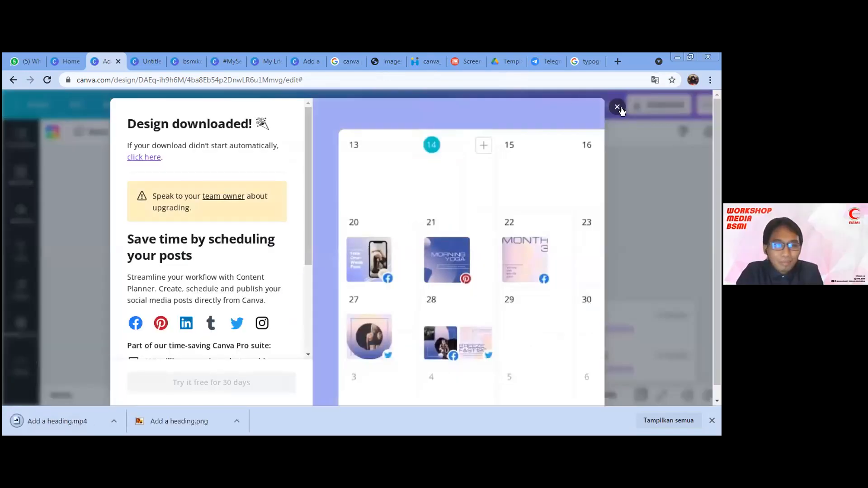
# Step: Close the 'Design downloaded!' confirmation for Add a heading.mp4 and return to the editor
pyautogui.click(615, 206)
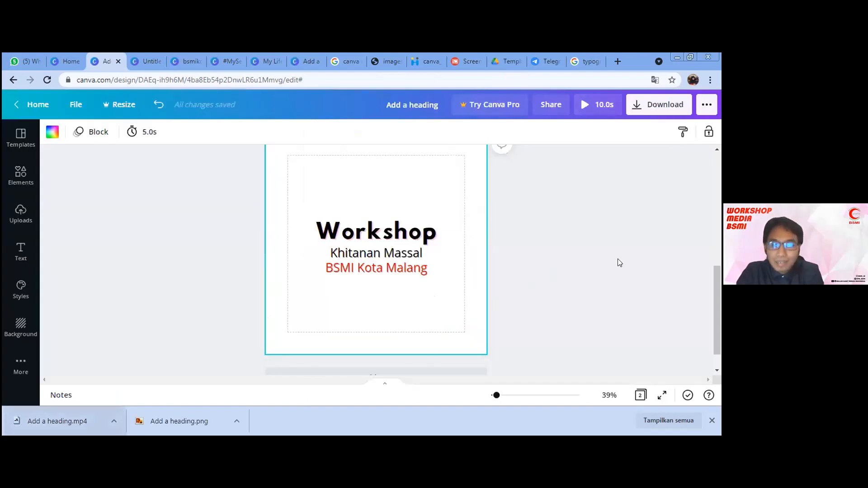
# Step: Scroll the canvas to show the whole Workshop Khitanan Massal BSMI Kota Malang poster on page 1
pyautogui.scroll(1, 617, 259)
pyautogui.scroll(1, 618, 259)
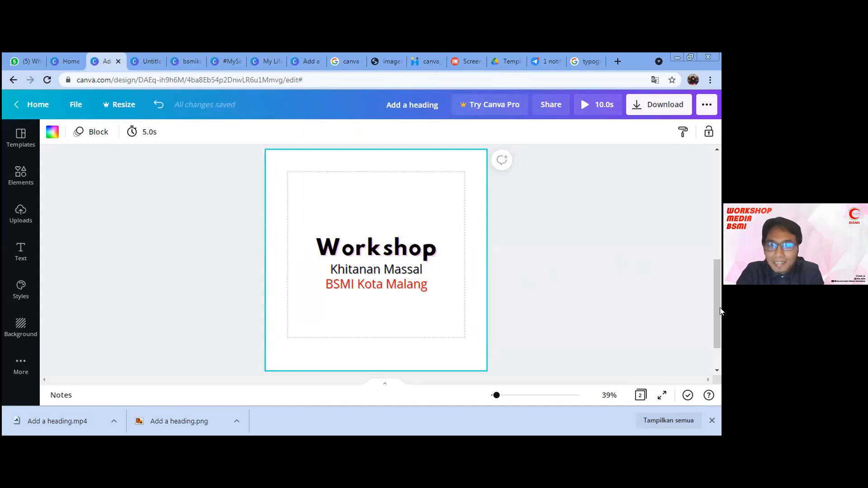
pyautogui.scroll(-1, 719, 306)
pyautogui.moveTo(720, 307); pyautogui.dragTo(720, 193)
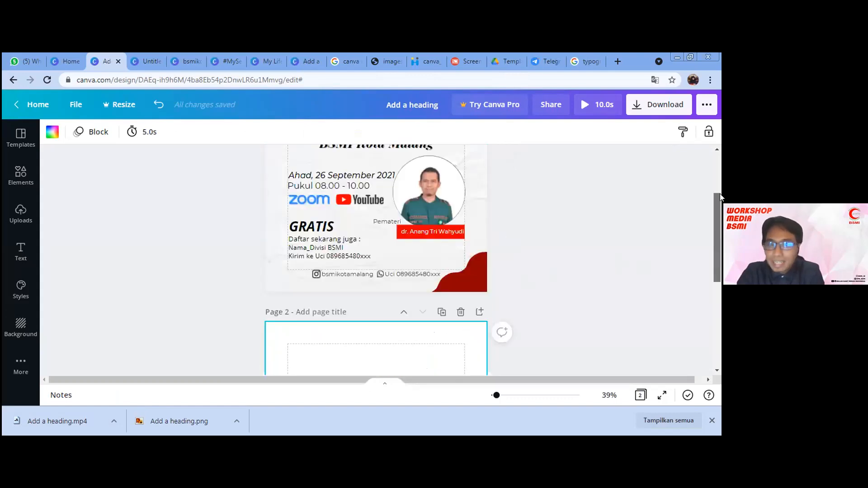
pyautogui.scroll(3, 720, 199)
pyautogui.scroll(-1, 720, 207)
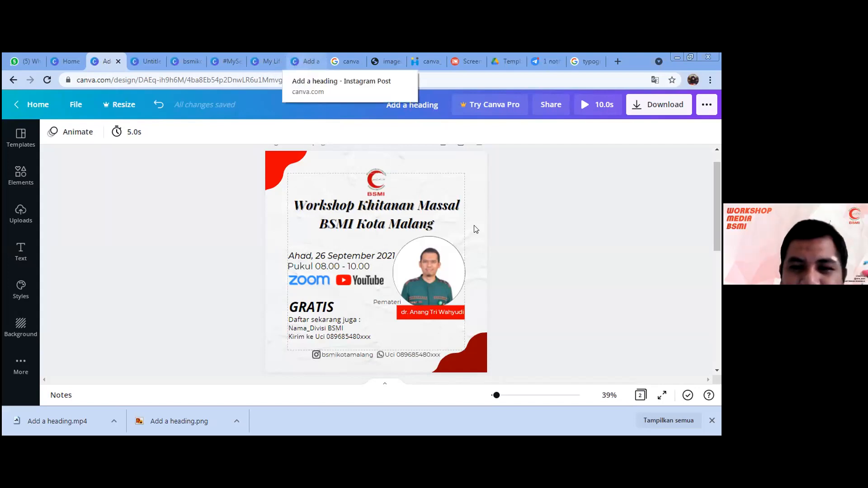
# Step: Switch to the My Life design and scroll through its pages
pyautogui.hotkey('ctrl', '7')
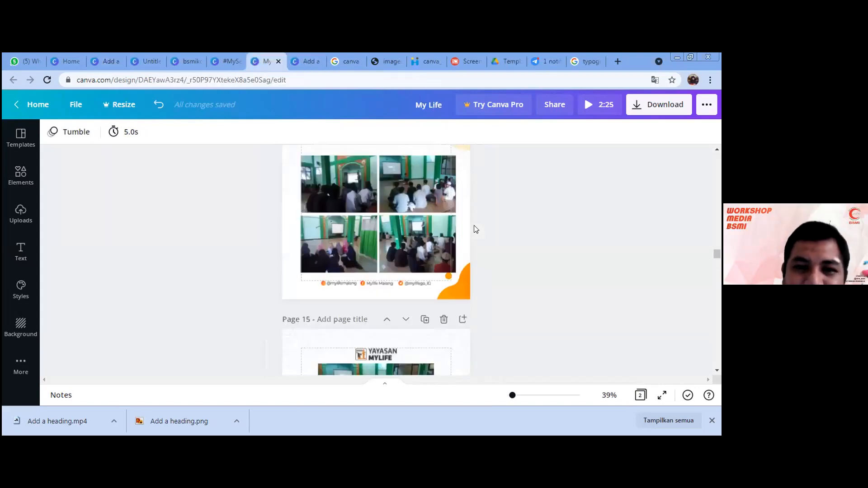
pyautogui.scroll(-1, 474, 225)
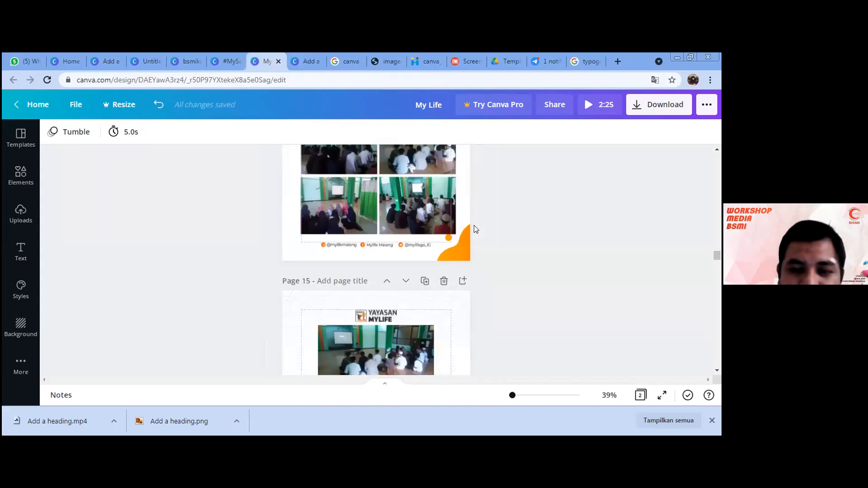
pyautogui.scroll(-5, 473, 225)
pyautogui.scroll(-6, 474, 229)
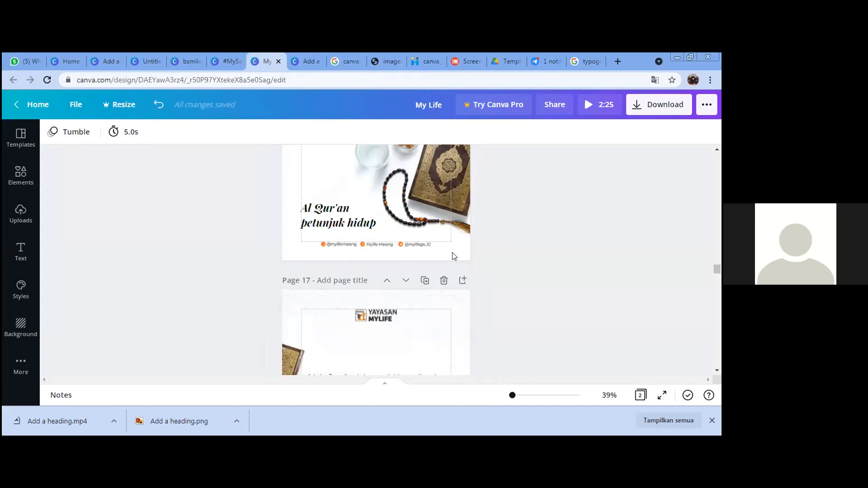
pyautogui.scroll(-4, 454, 256)
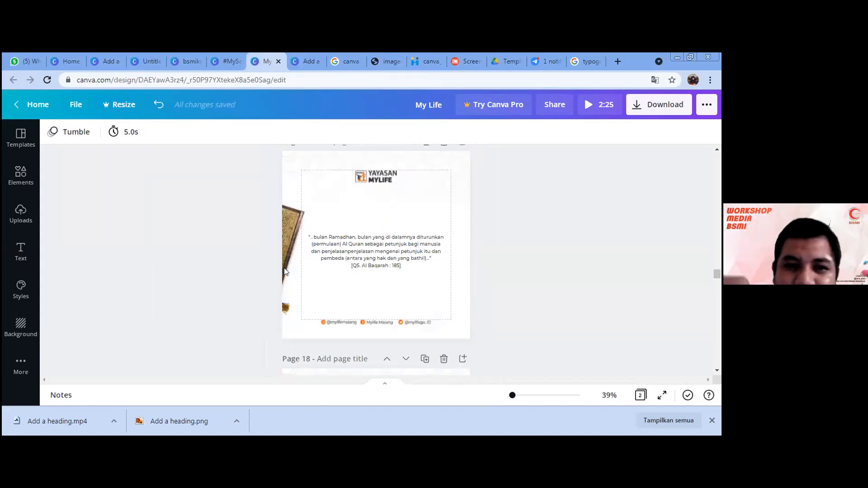
pyautogui.scroll(9, 412, 262)
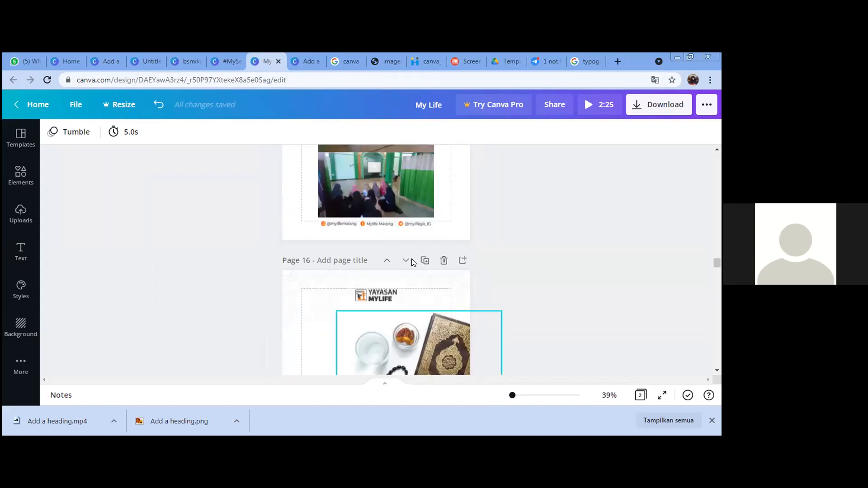
pyautogui.scroll(13, 412, 263)
pyautogui.scroll(20, 411, 262)
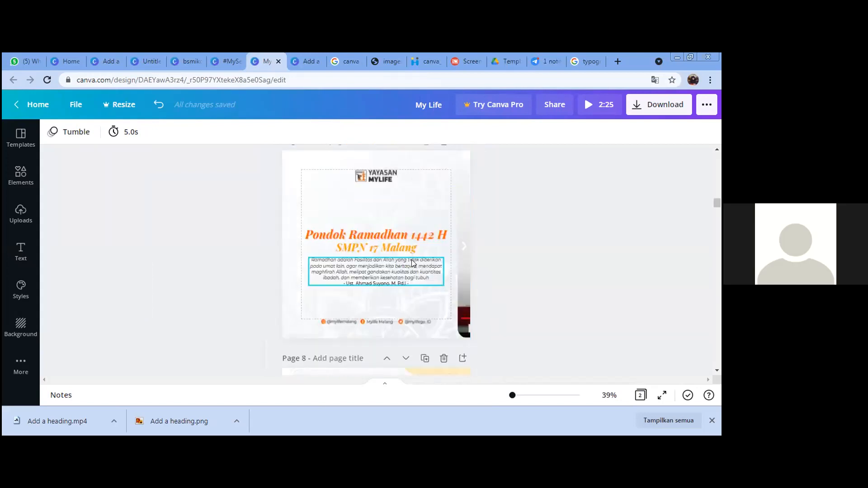
pyautogui.scroll(4, 412, 261)
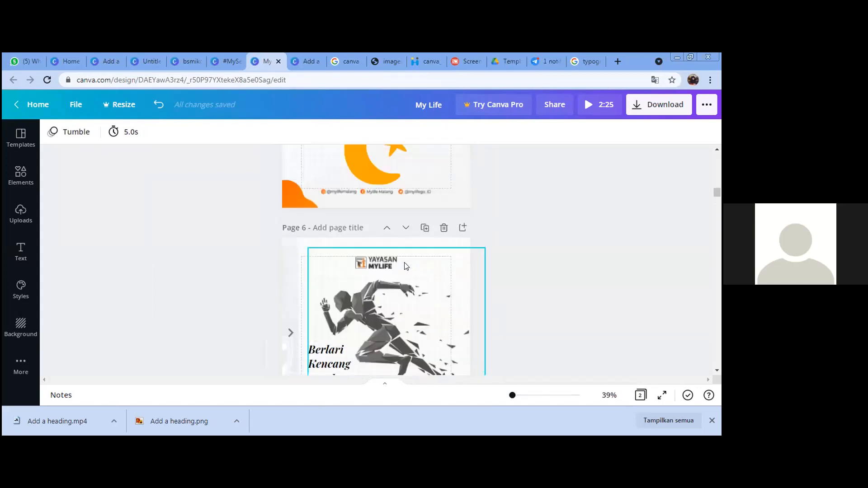
pyautogui.scroll(-3, 366, 266)
# Step: Select the background and runner images on page 6, then the video beside the Pondok Ramadhan page
pyautogui.click(292, 270)
pyautogui.click(342, 296)
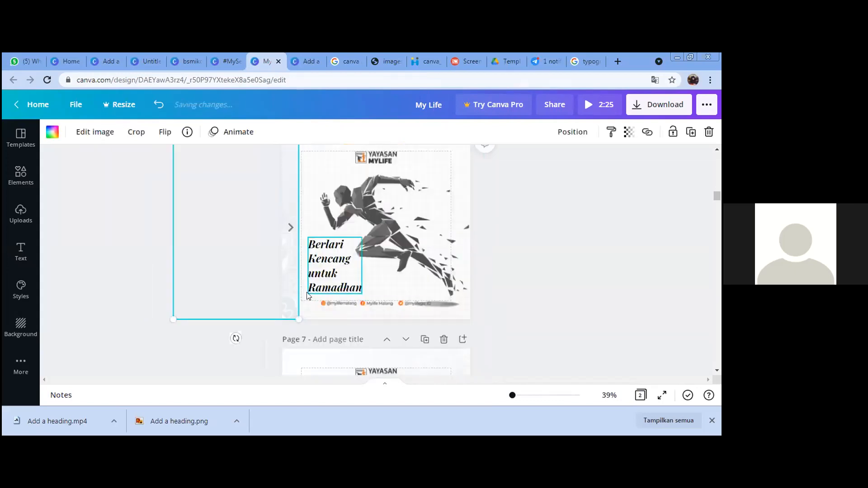
pyautogui.scroll(2, 460, 281)
pyautogui.scroll(-2, 457, 289)
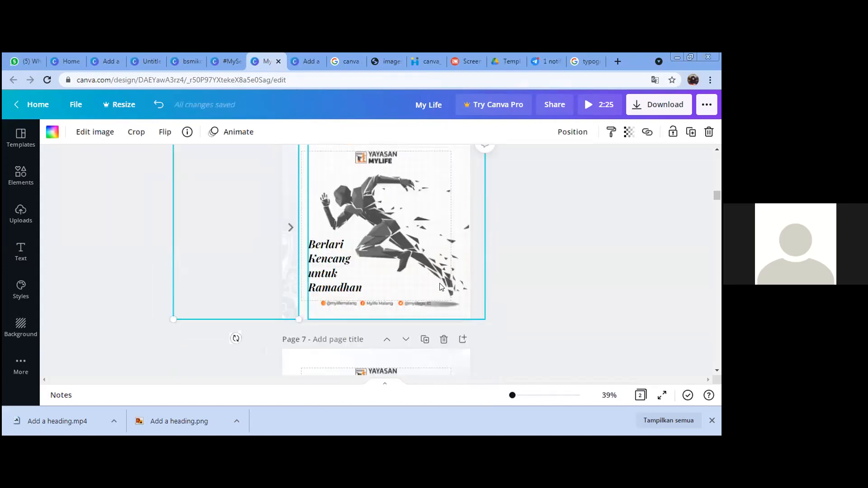
pyautogui.scroll(2, 454, 292)
pyautogui.scroll(-1, 454, 293)
pyautogui.scroll(2, 454, 294)
pyautogui.scroll(5, 456, 297)
pyautogui.scroll(-10, 456, 296)
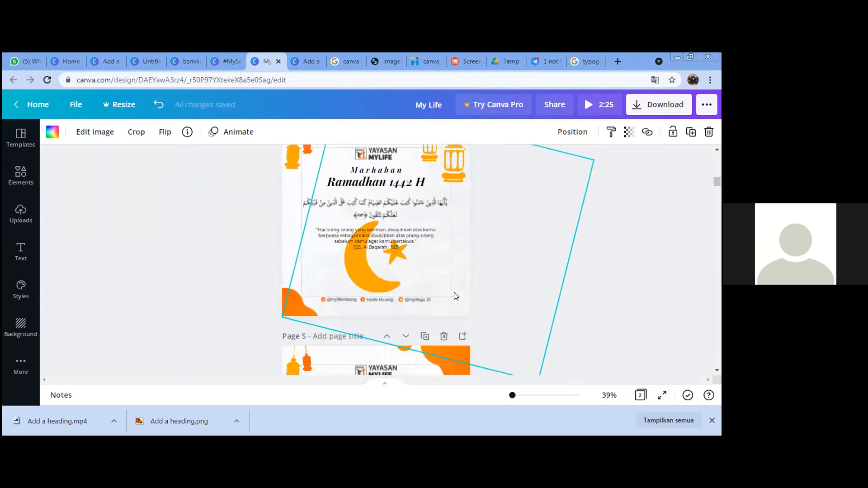
pyautogui.scroll(-3, 456, 296)
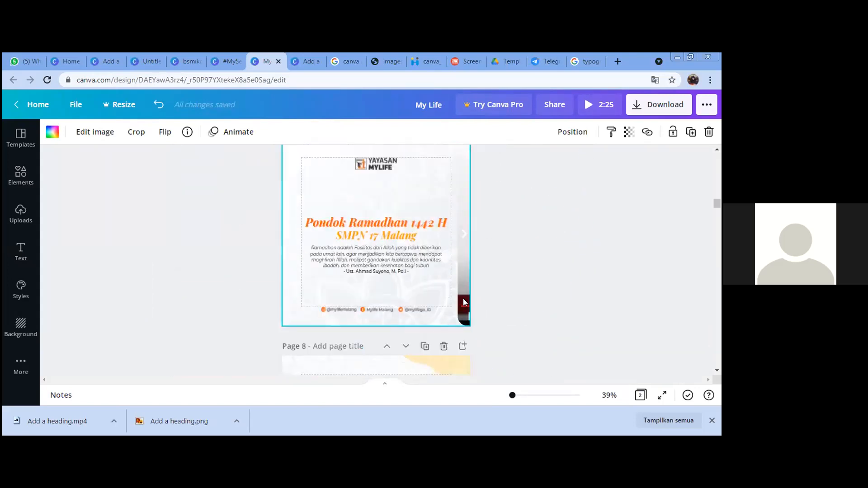
pyautogui.click(465, 300)
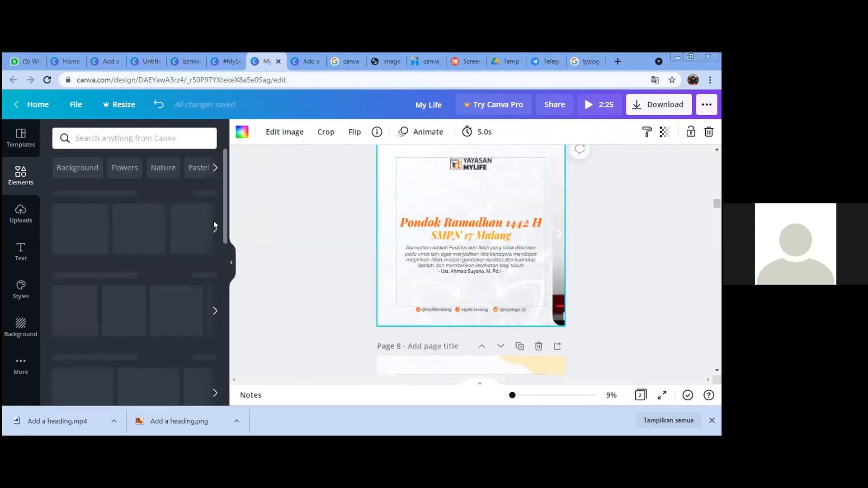
# Step: Add a cloud-and-landscape frame to the Pondok Ramadhan page and enlarge it
pyautogui.moveTo(224, 211); pyautogui.dragTo(224, 239)
pyautogui.scroll(-4, 224, 271)
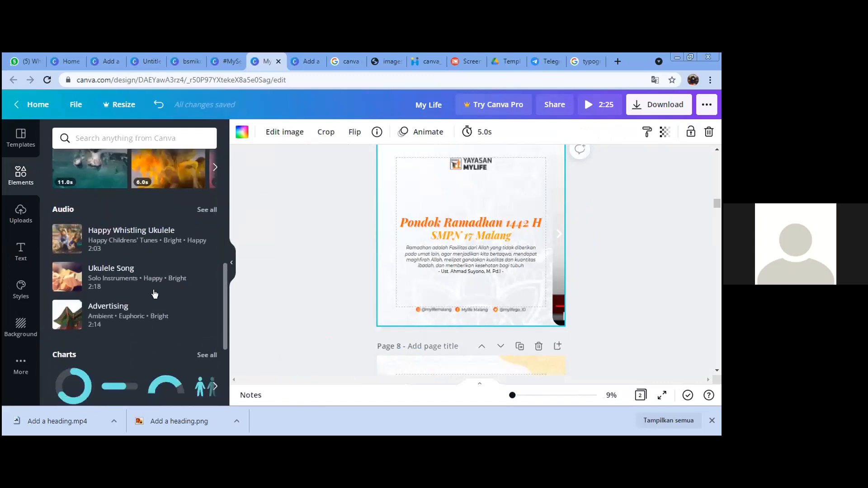
pyautogui.scroll(-3, 146, 282)
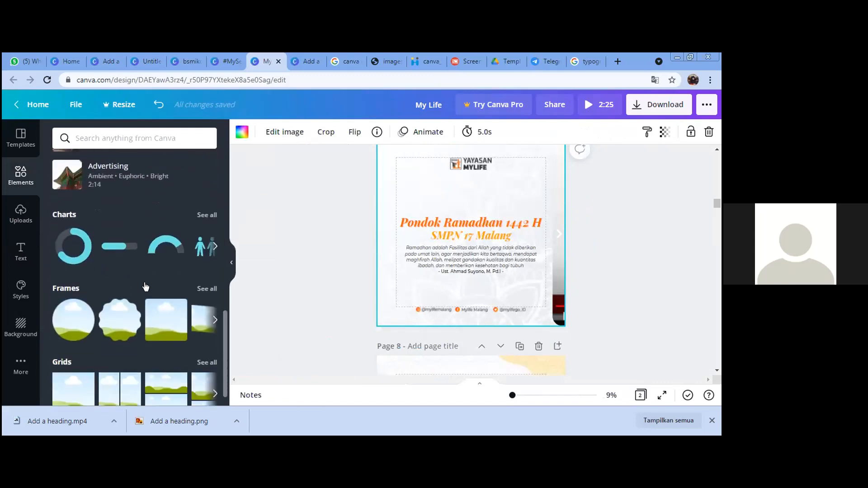
pyautogui.scroll(-1, 145, 290)
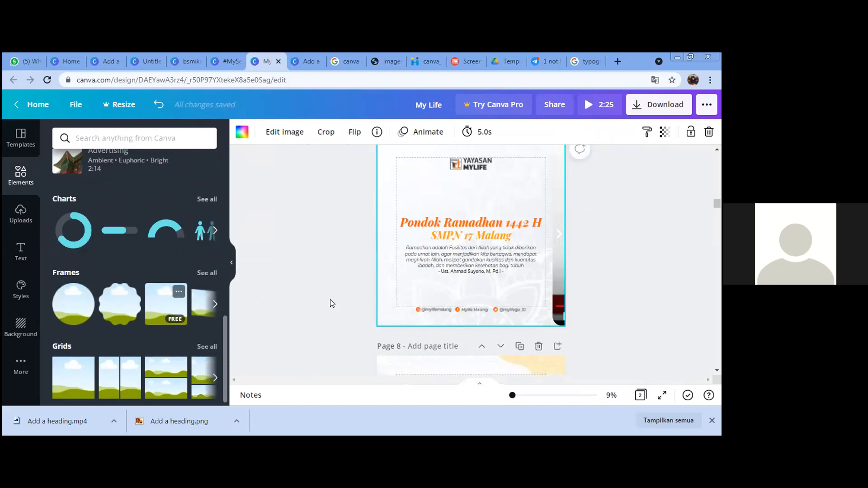
pyautogui.moveTo(330, 303); pyautogui.dragTo(499, 234)
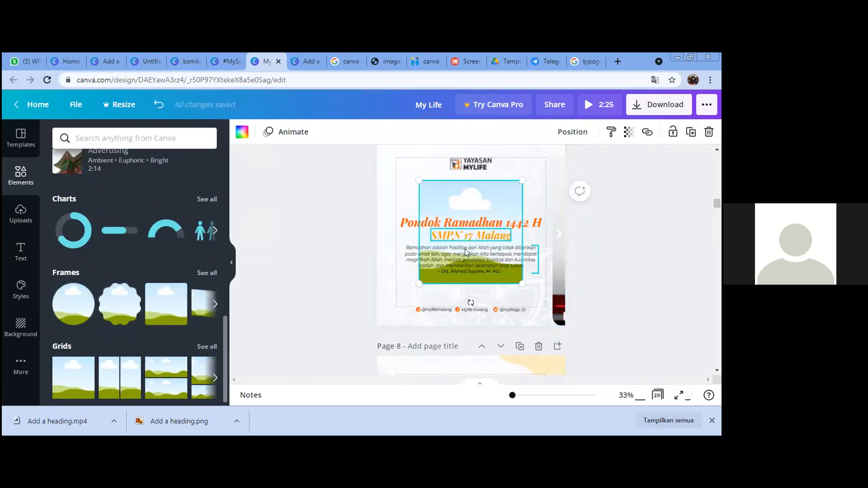
pyautogui.scroll(1, 465, 249)
pyautogui.moveTo(457, 247); pyautogui.dragTo(323, 204)
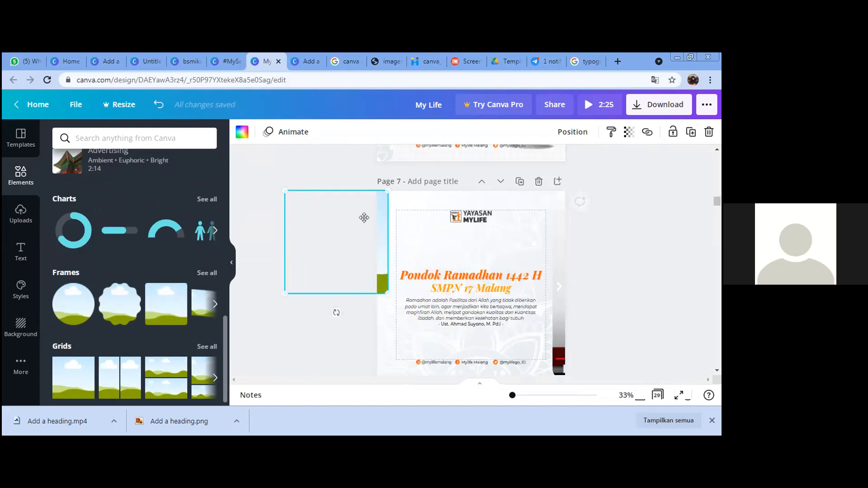
pyautogui.scroll(-1, 353, 246)
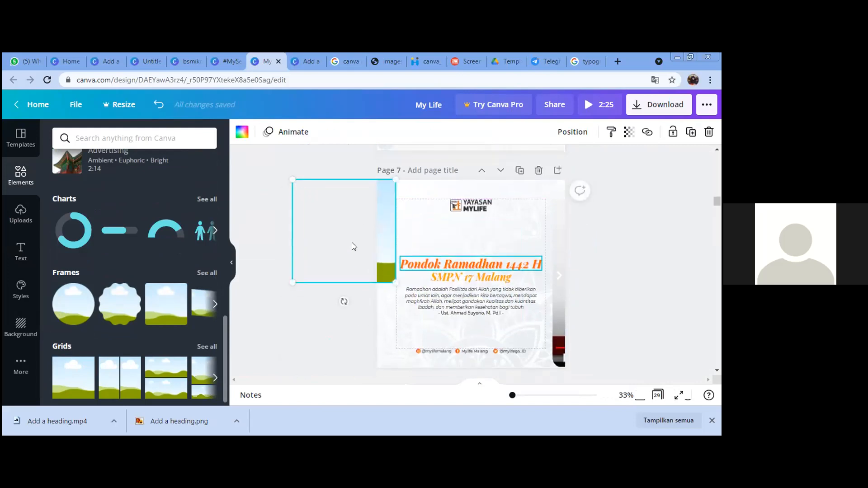
pyautogui.moveTo(396, 241); pyautogui.dragTo(392, 379)
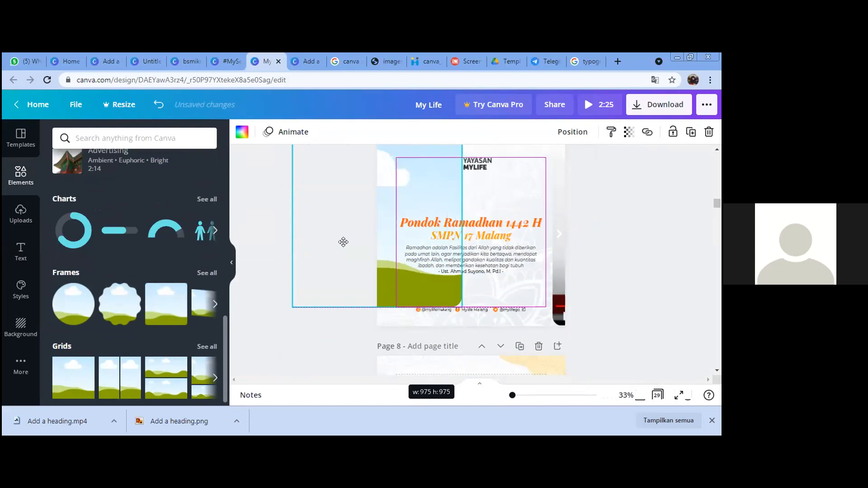
# Step: Move the frame to the page's left edge and fill it with the bird-on-branch photo
pyautogui.scroll(1, 310, 251)
pyautogui.moveTo(473, 207); pyautogui.dragTo(25, 235)
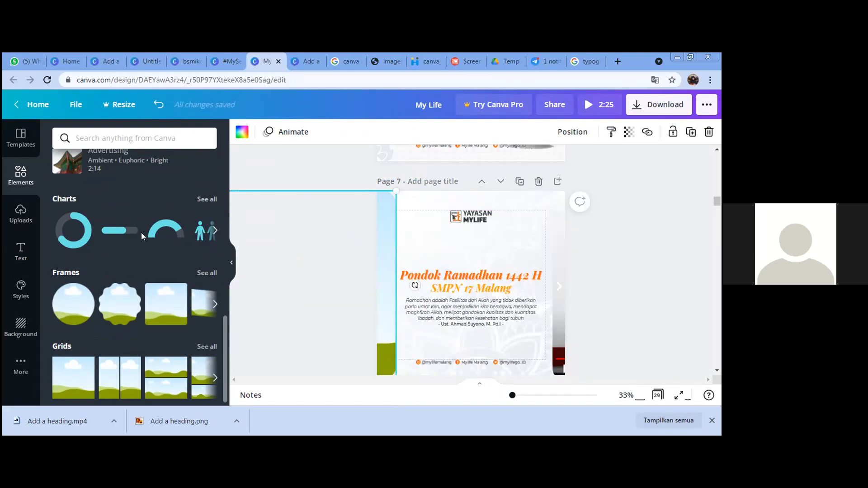
pyautogui.scroll(10, 225, 270)
pyautogui.moveTo(154, 265); pyautogui.dragTo(295, 279)
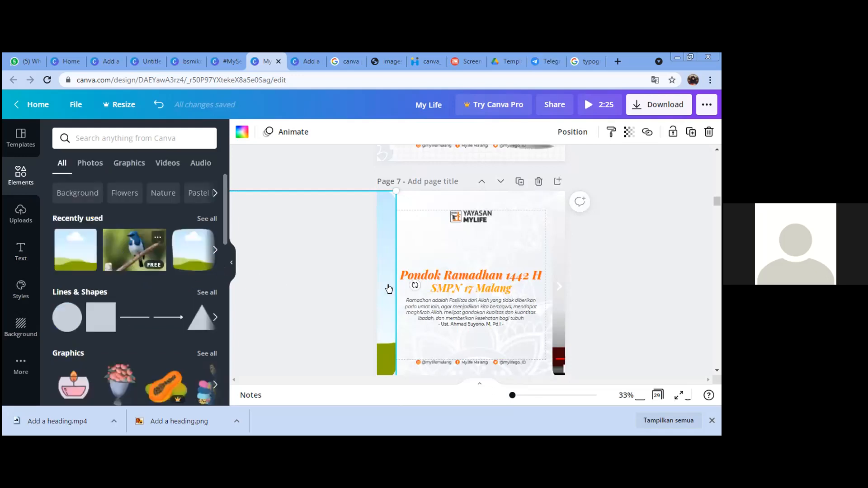
pyautogui.moveTo(389, 288); pyautogui.dragTo(389, 289)
# Step: Add a subheading changed to a '>' arrow in the Hussar Bold font
pyautogui.click(427, 256)
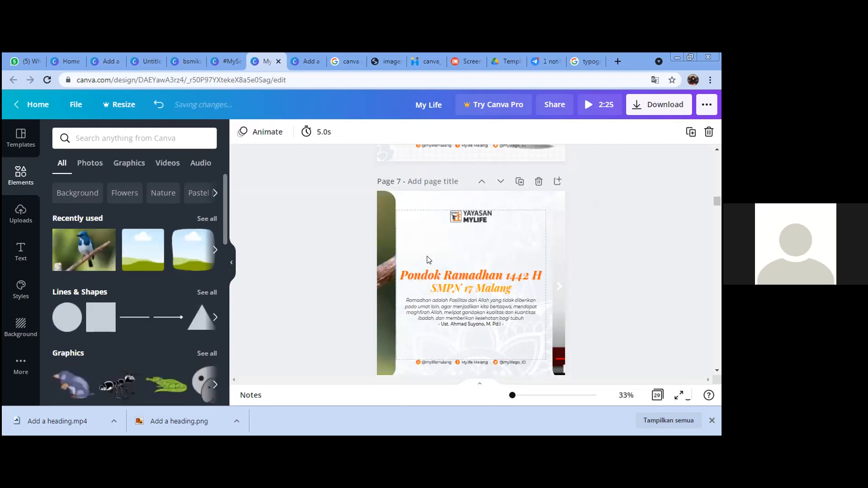
pyautogui.scroll(-2, 407, 276)
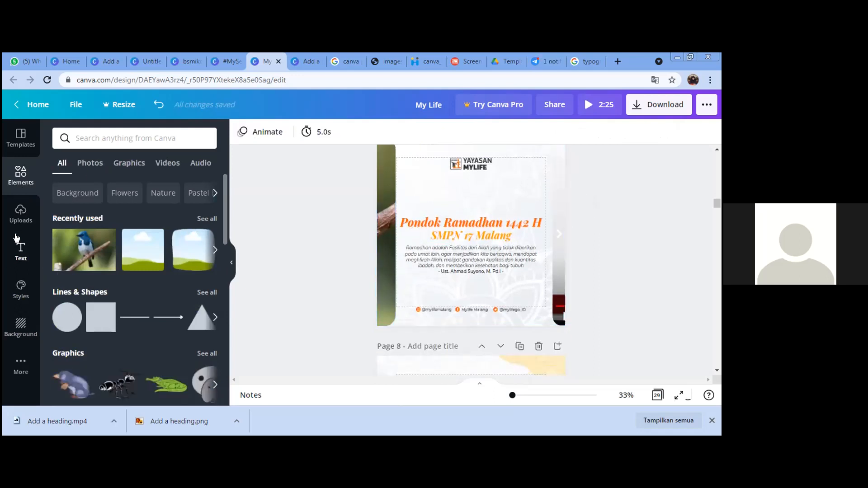
pyautogui.click(21, 251)
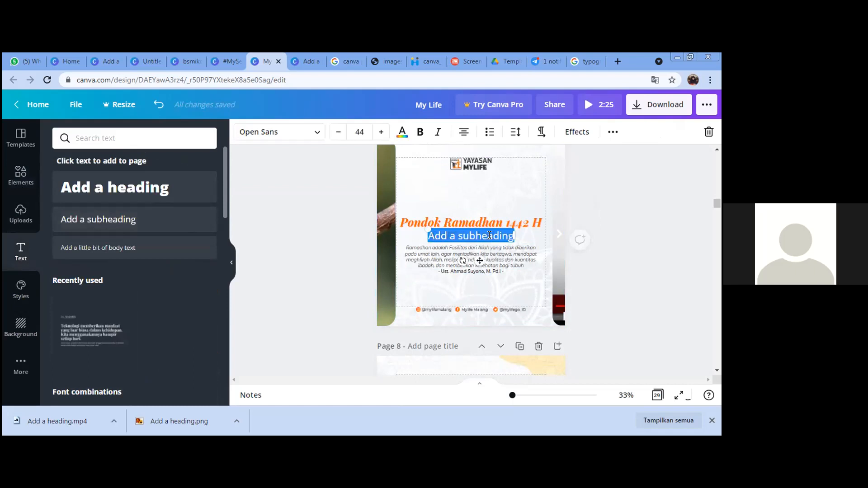
pyautogui.write('SMPN 1 Malang')
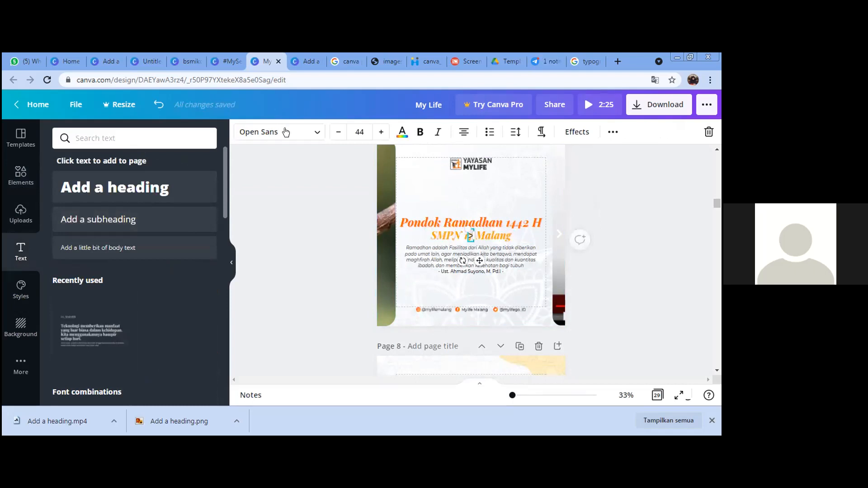
pyautogui.click(262, 132)
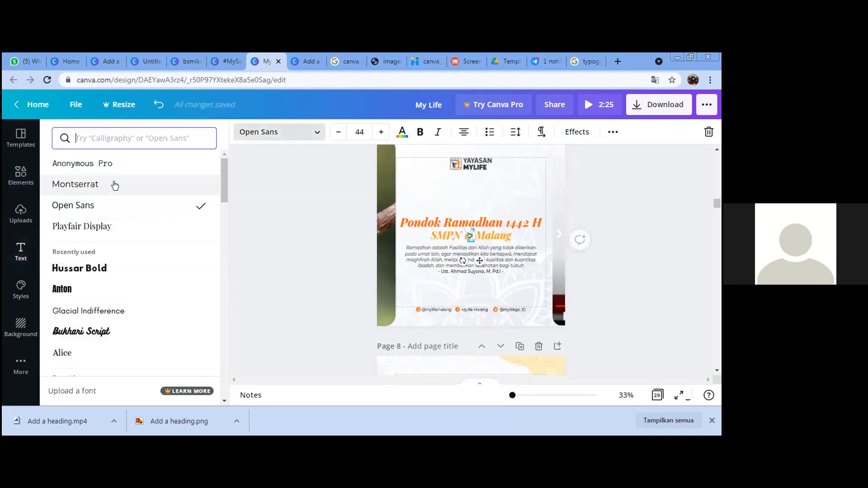
pyautogui.click(122, 273)
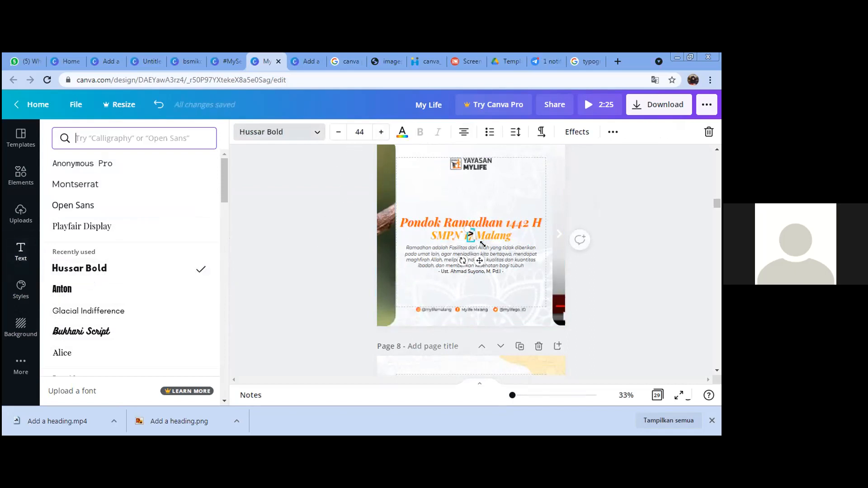
# Step: Move the arrow to page 7's left edge and colour it white
pyautogui.moveTo(479, 260); pyautogui.dragTo(394, 257)
pyautogui.click(402, 131)
pyautogui.click(148, 243)
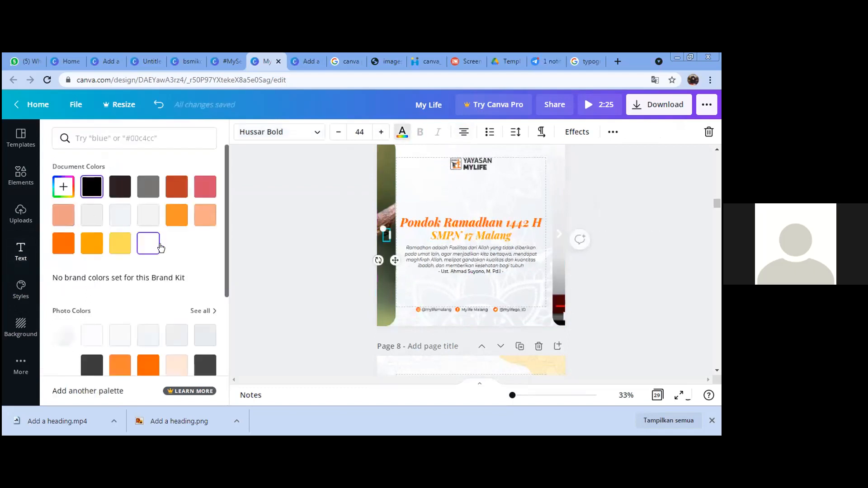
pyautogui.click(385, 229)
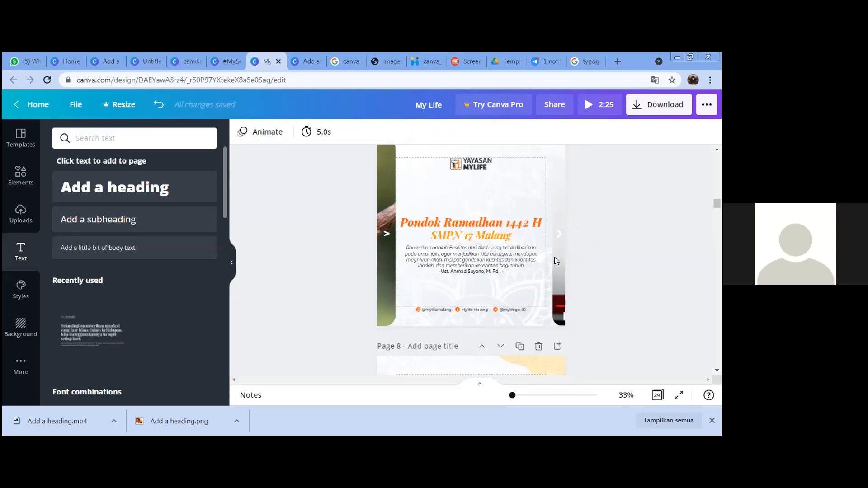
pyautogui.click(386, 235)
pyautogui.click(616, 227)
pyautogui.scroll(1, 627, 252)
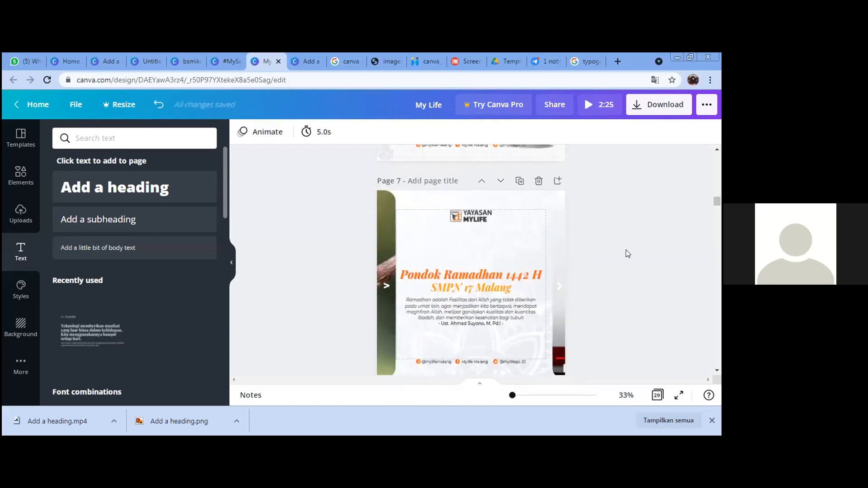
pyautogui.scroll(-2, 592, 272)
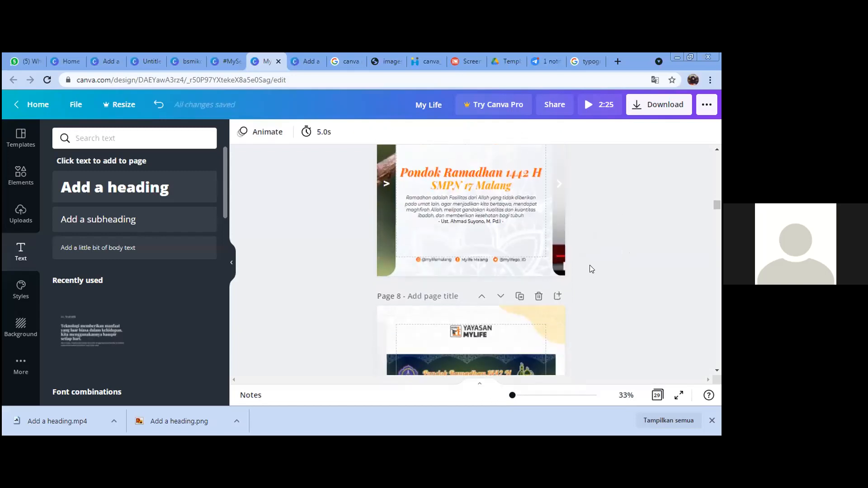
pyautogui.scroll(3, 590, 268)
pyautogui.scroll(3, 561, 197)
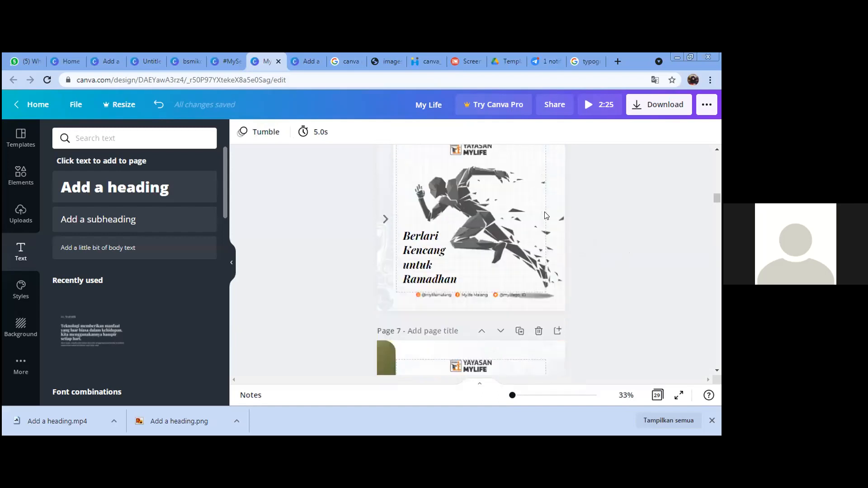
pyautogui.scroll(-1, 385, 303)
pyautogui.scroll(-6, 382, 305)
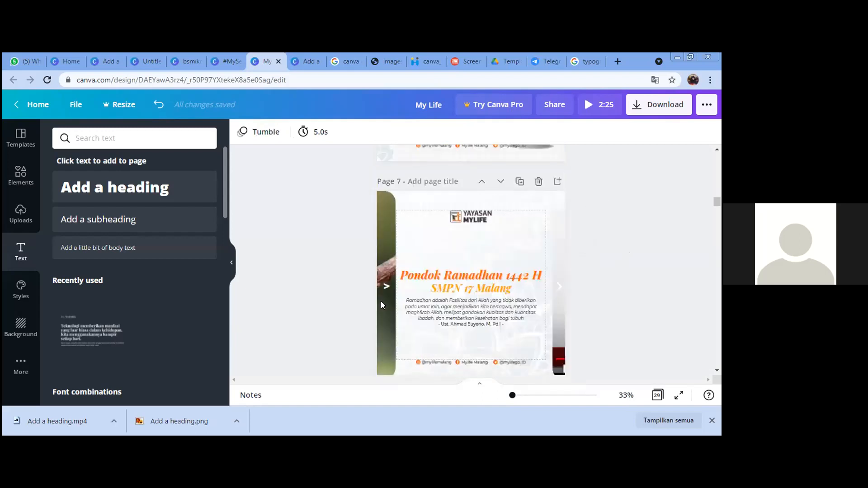
pyautogui.scroll(-5, 400, 306)
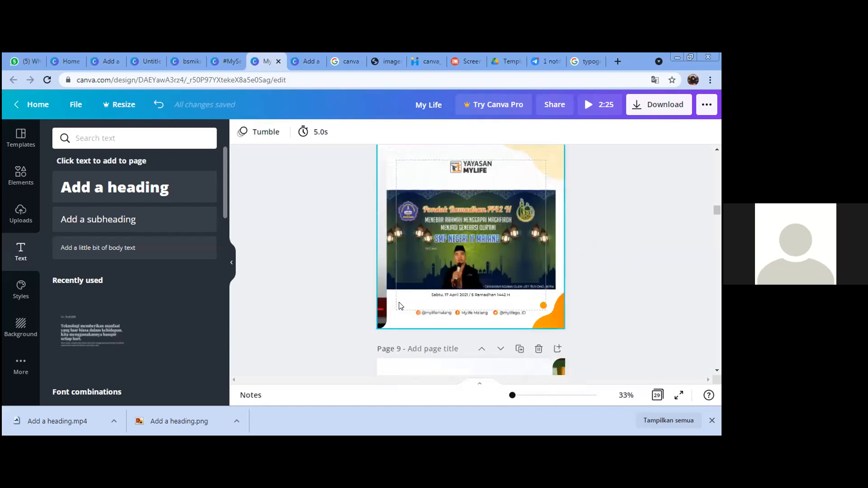
# Step: Scroll down to page 20, selecting the Quran images on pages 16 and 17 along the way
pyautogui.scroll(-2, 399, 306)
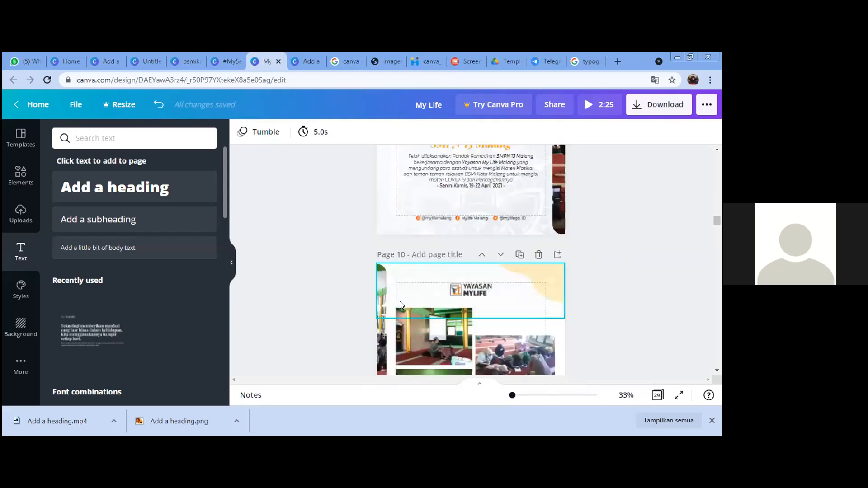
pyautogui.scroll(-6, 560, 194)
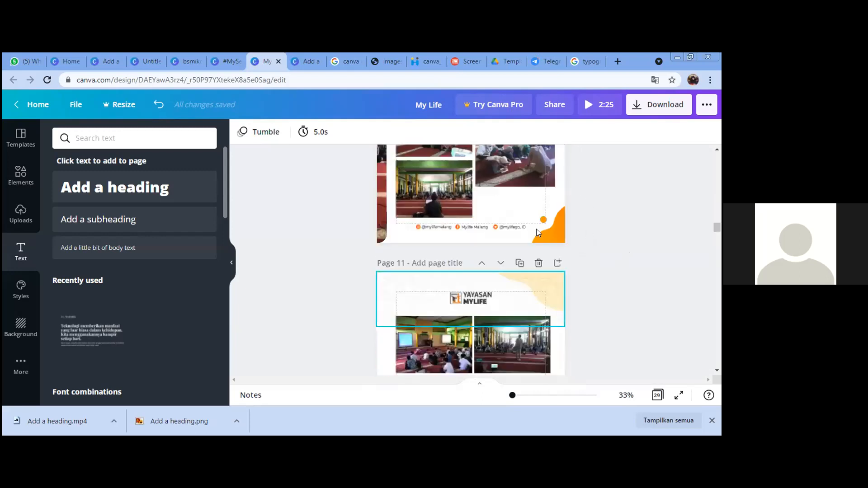
pyautogui.scroll(-2, 570, 235)
pyautogui.scroll(-3, 583, 226)
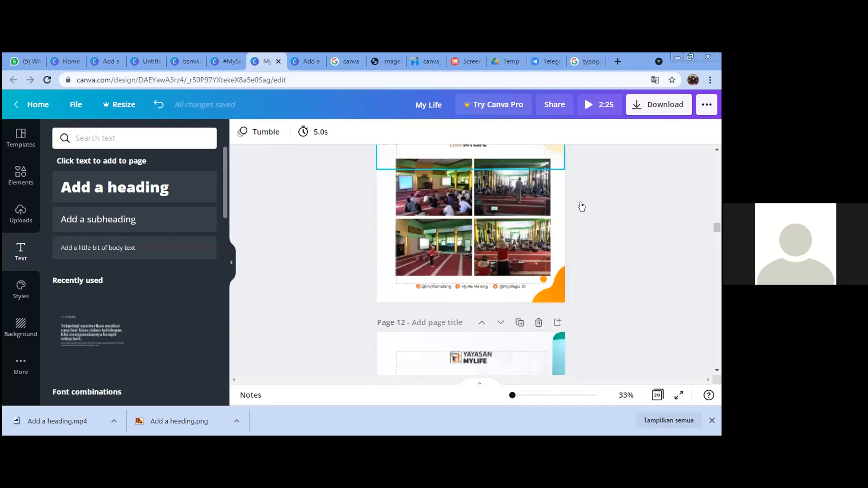
pyautogui.scroll(-20, 572, 253)
pyautogui.click(571, 195)
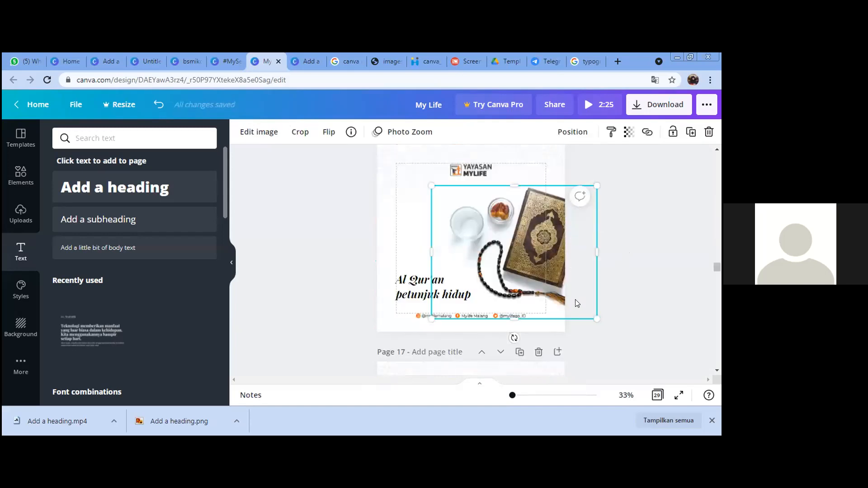
pyautogui.scroll(-3, 450, 296)
pyautogui.scroll(-1, 389, 296)
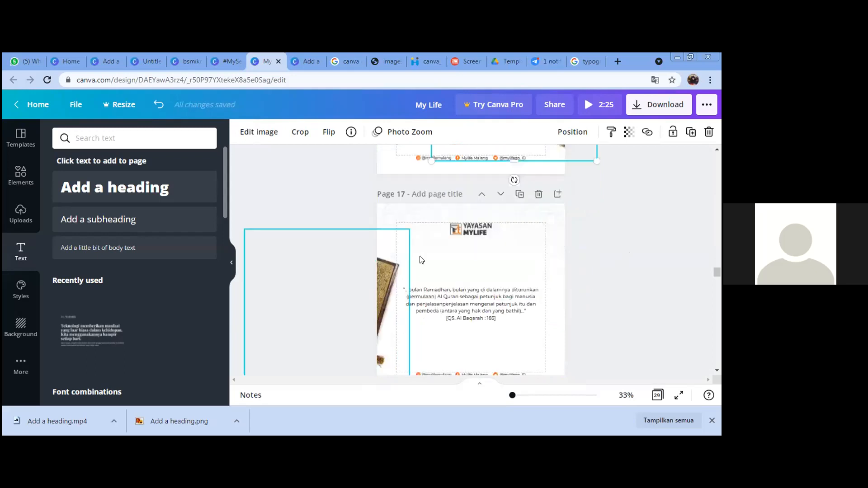
pyautogui.click(419, 282)
pyautogui.scroll(-3, 645, 301)
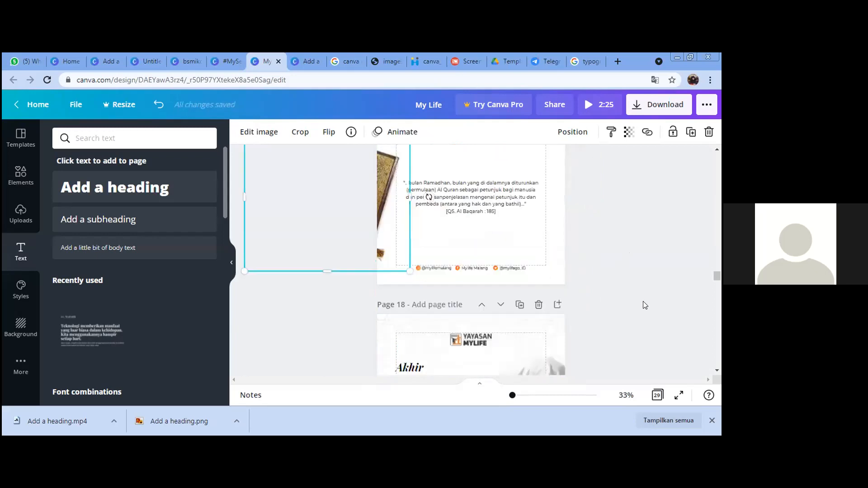
pyautogui.scroll(-5, 645, 306)
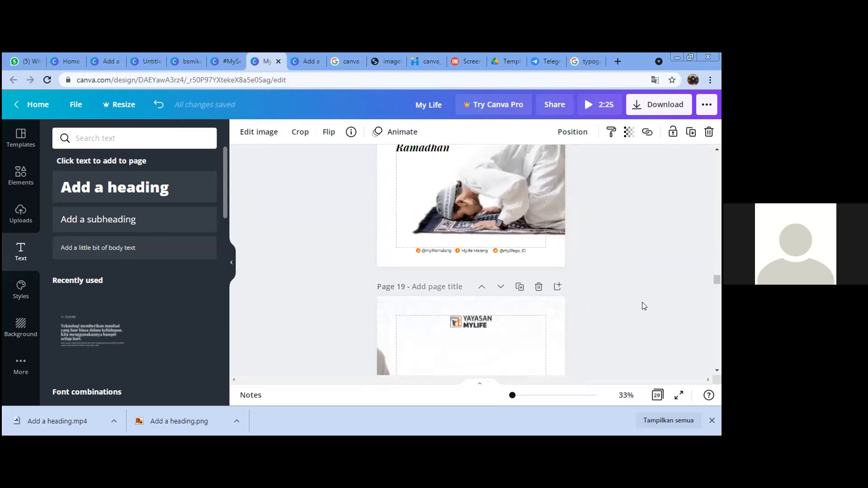
pyautogui.scroll(-3, 644, 306)
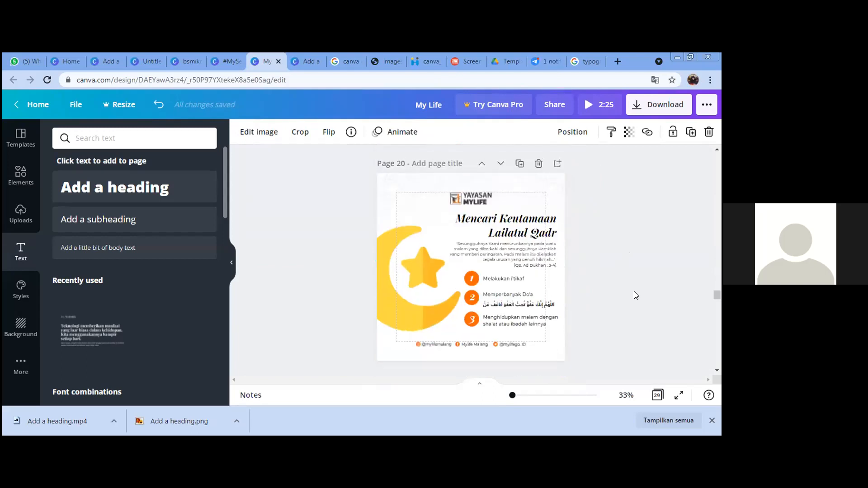
# Step: Clear the selection and scroll back up to the Pondok Ramadhan announcement on page 12
pyautogui.scroll(12, 637, 294)
pyautogui.scroll(4, 634, 269)
pyautogui.click(656, 262)
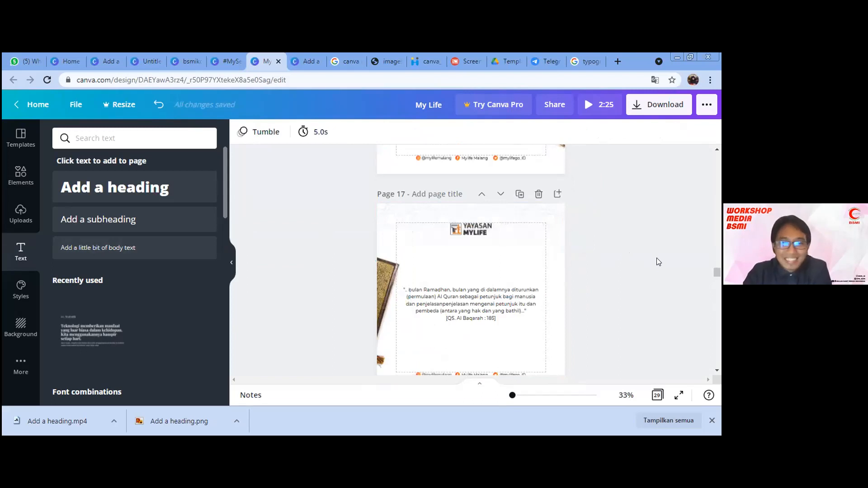
pyautogui.scroll(5, 656, 259)
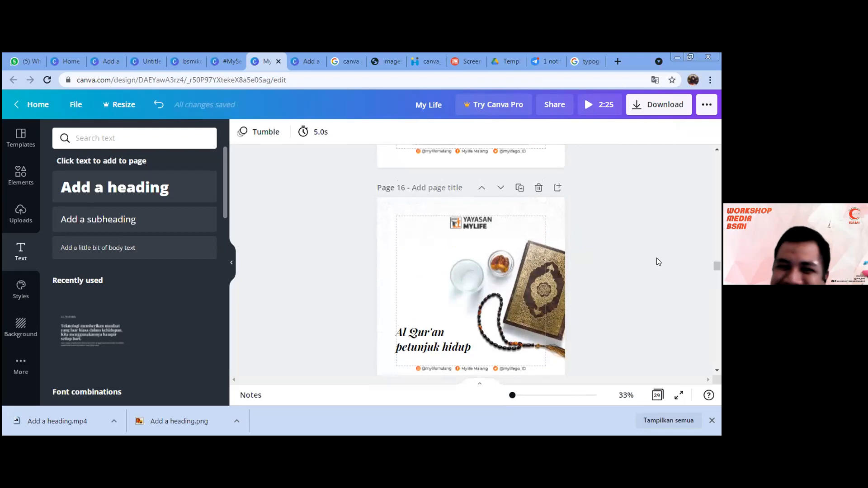
pyautogui.scroll(8, 656, 261)
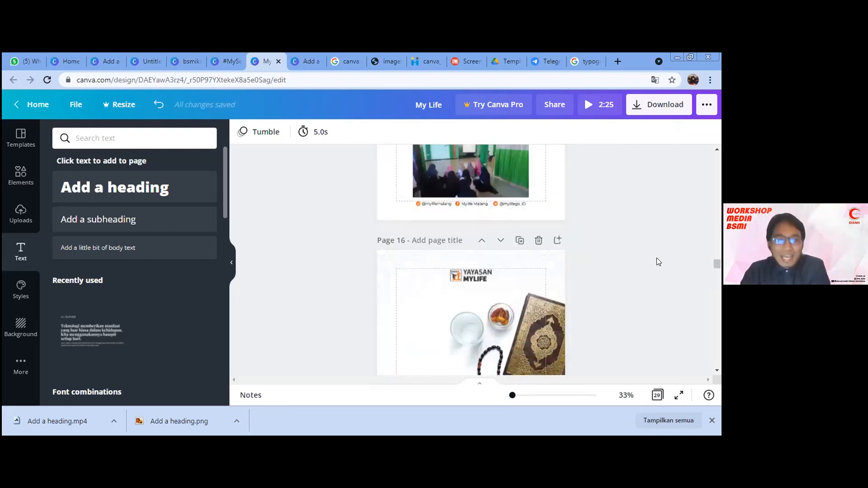
pyautogui.scroll(8, 658, 254)
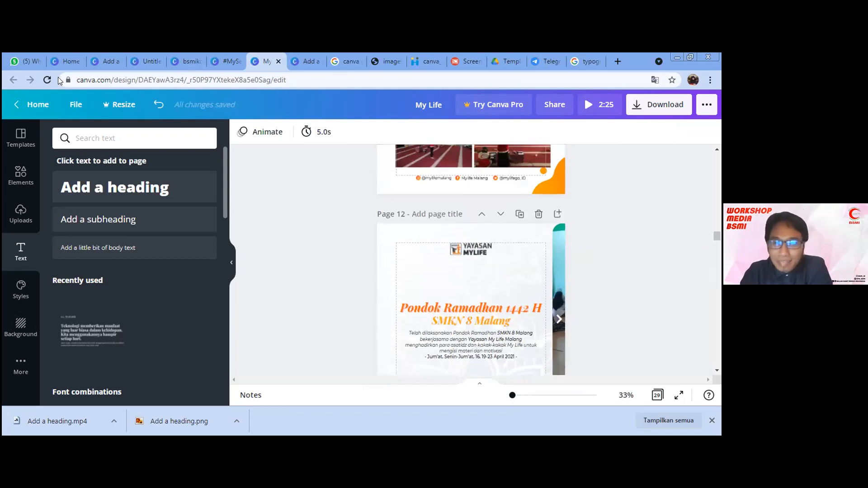
pyautogui.scroll(-1, 420, 211)
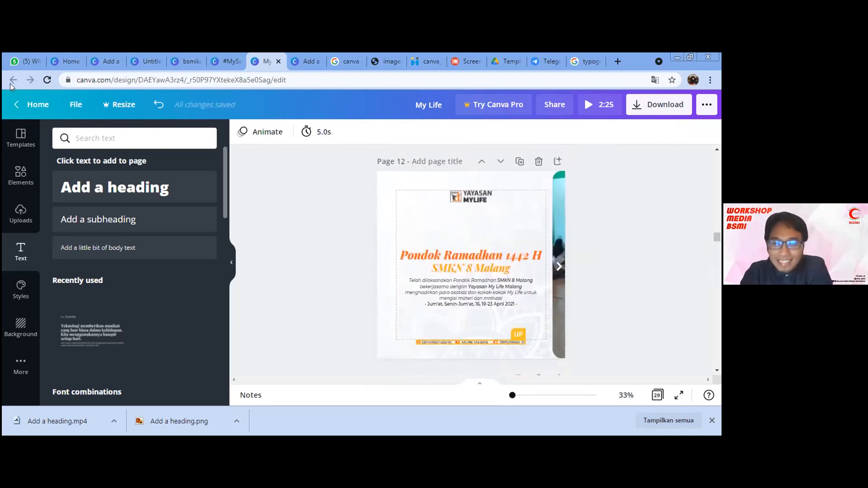
# Step: Switch to the Add a heading design and close Chrome's downloads strip to show page 1
pyautogui.click(90, 55)
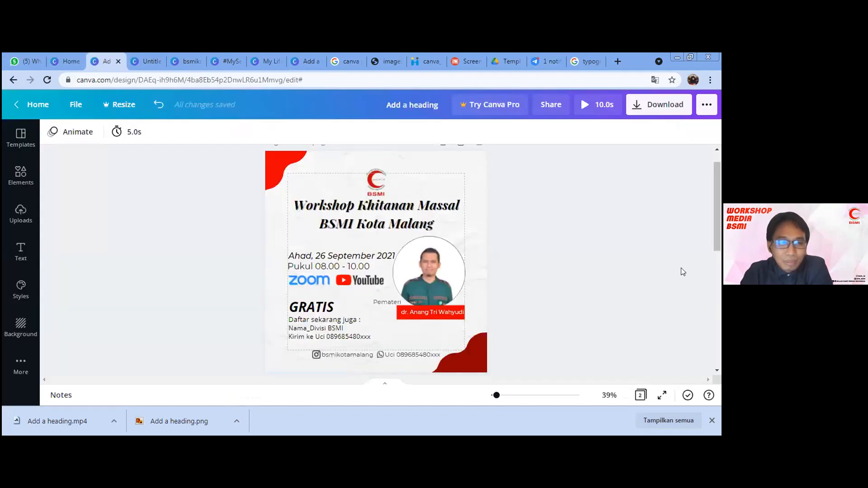
pyautogui.click(713, 421)
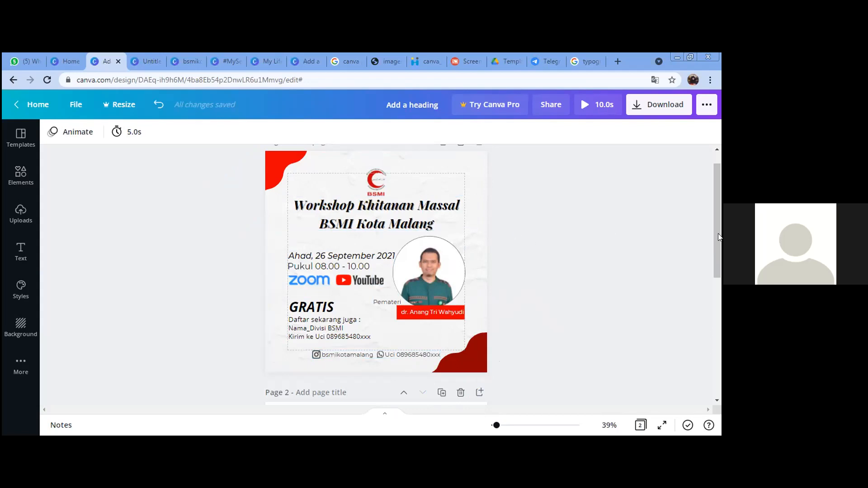
pyautogui.scroll(1, 719, 218)
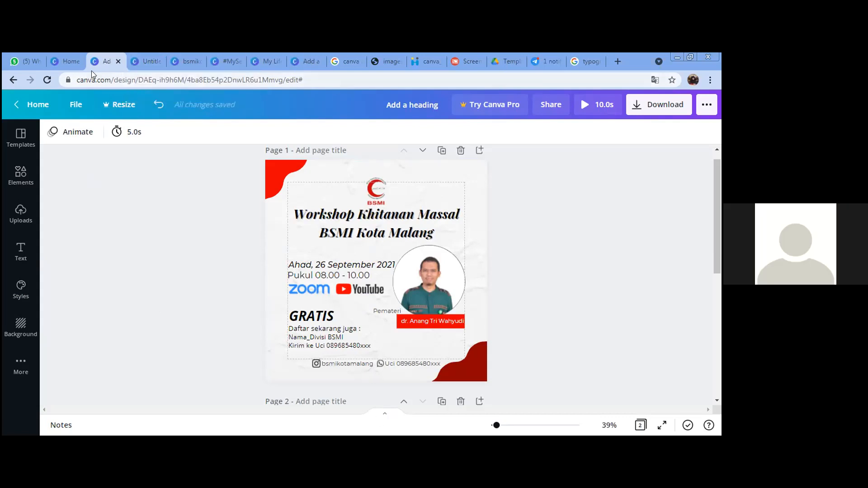
# Step: Reload the crashed Canva home page from its address bar
pyautogui.click(54, 57)
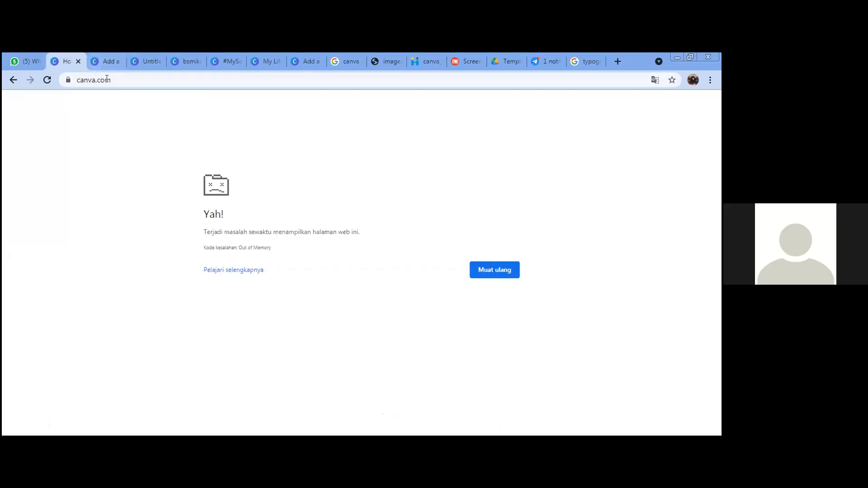
pyautogui.click(107, 80)
pyautogui.press('Return')
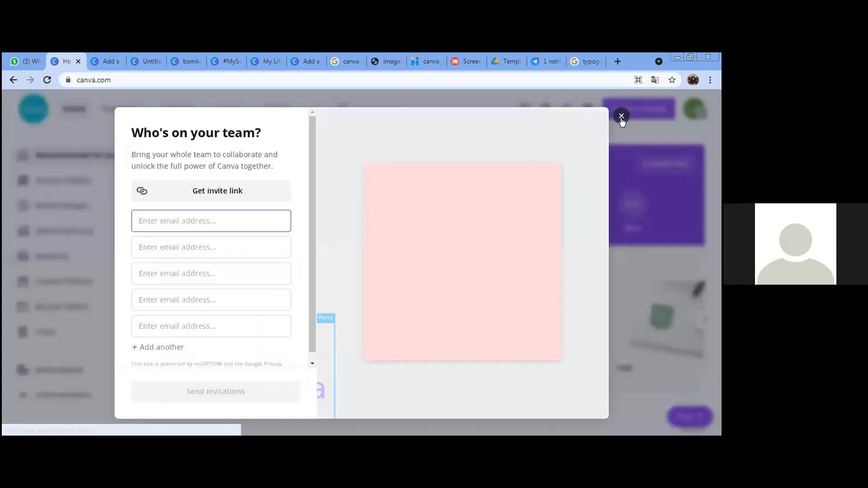
# Step: Dismiss the 'Who's on your team?' prompt and go back to the 'Add a heading' poster
pyautogui.click(621, 116)
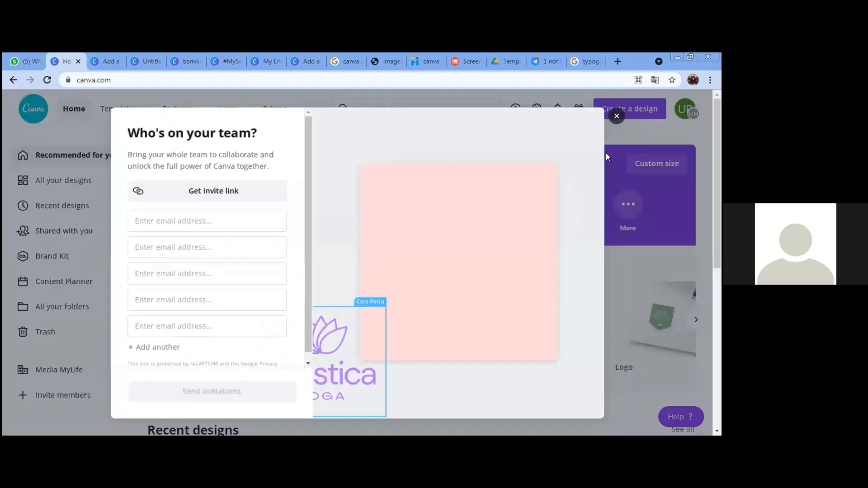
pyautogui.scroll(-2, 560, 271)
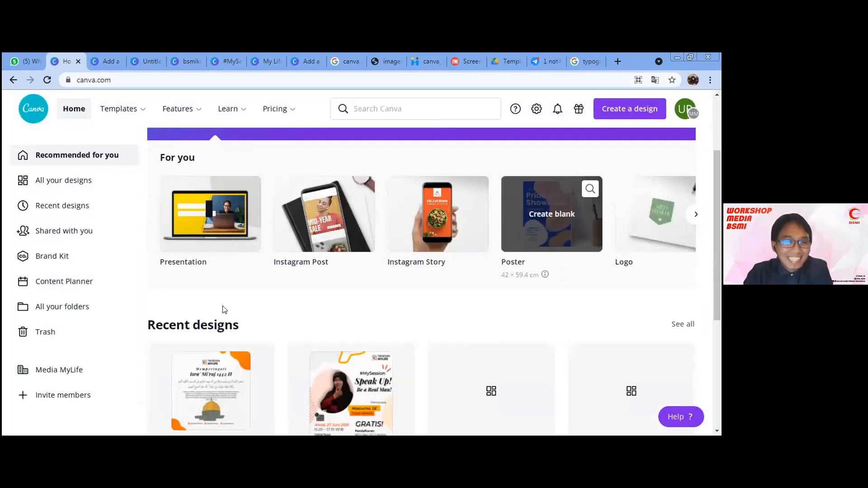
pyautogui.click(108, 61)
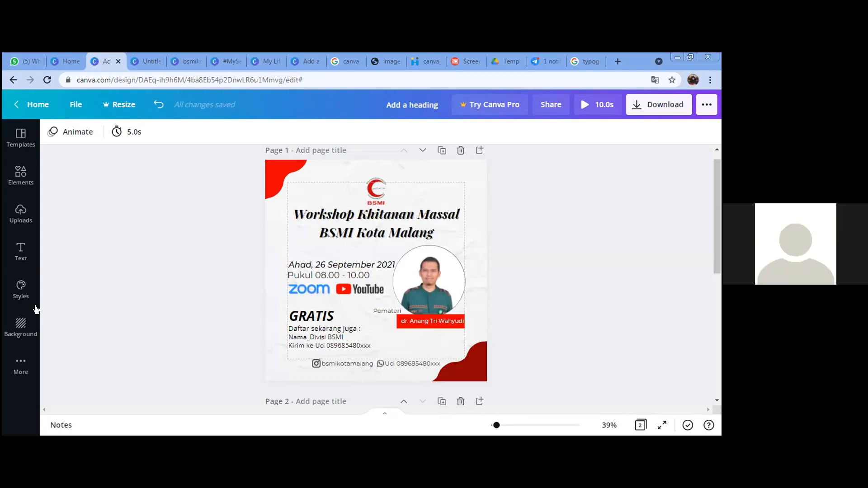
pyautogui.click(136, 53)
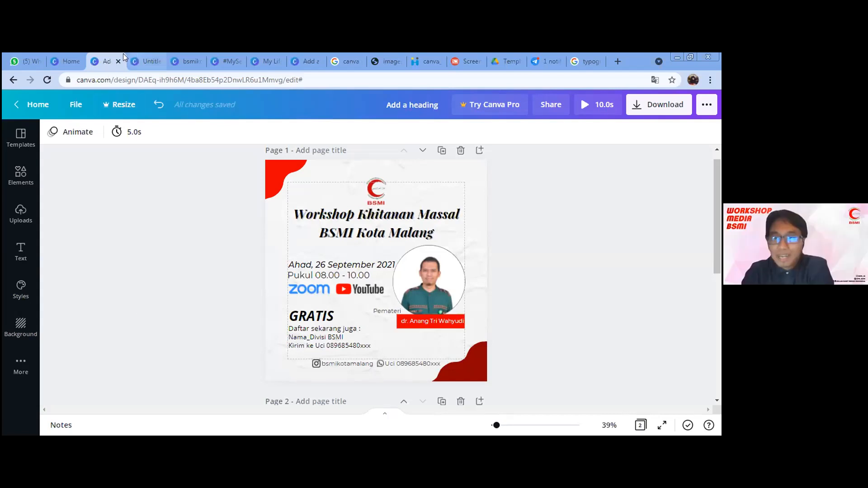
pyautogui.click(107, 54)
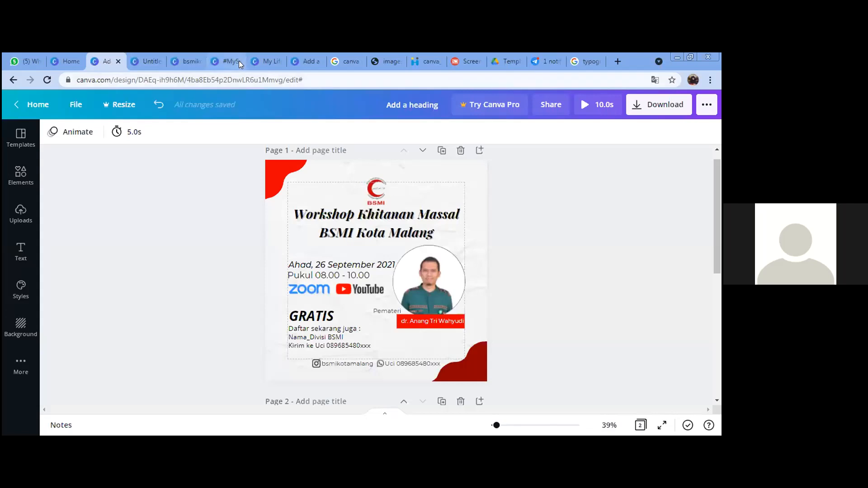
pyautogui.click(230, 54)
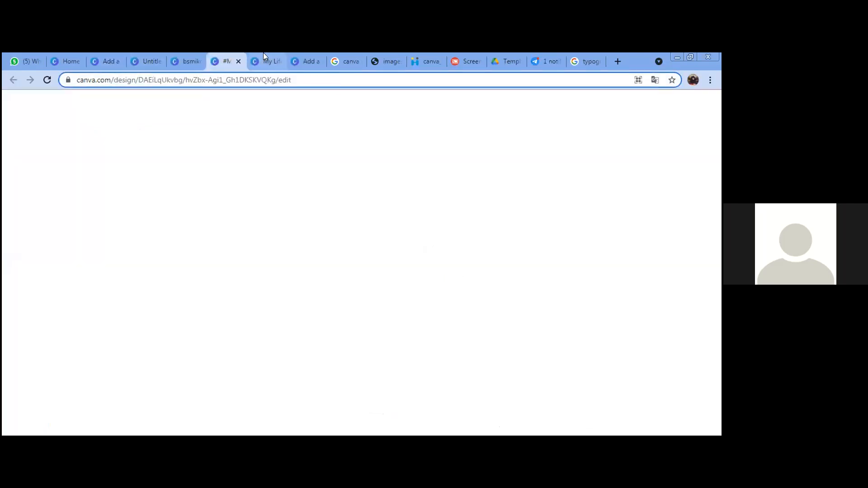
pyautogui.click(273, 58)
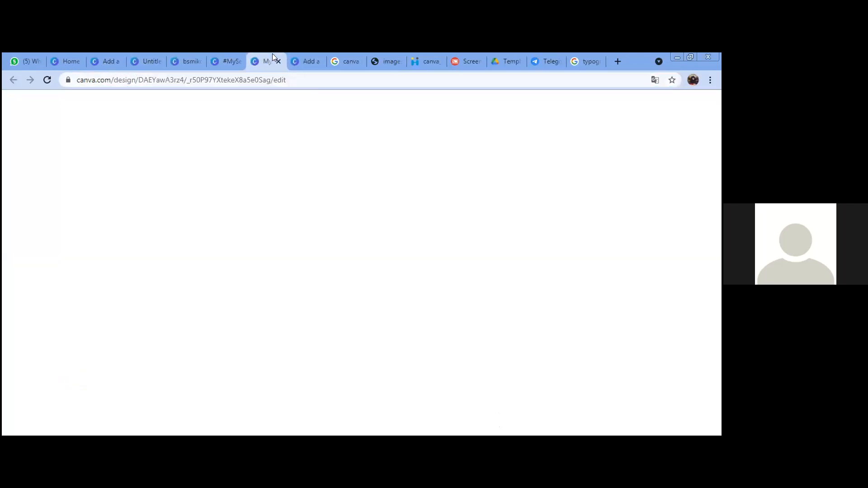
pyautogui.scroll(-3, 442, 212)
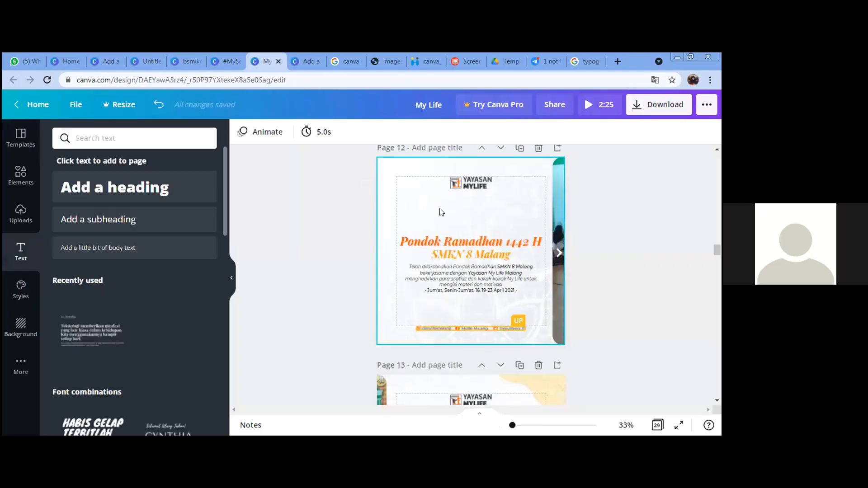
pyautogui.scroll(-15, 442, 212)
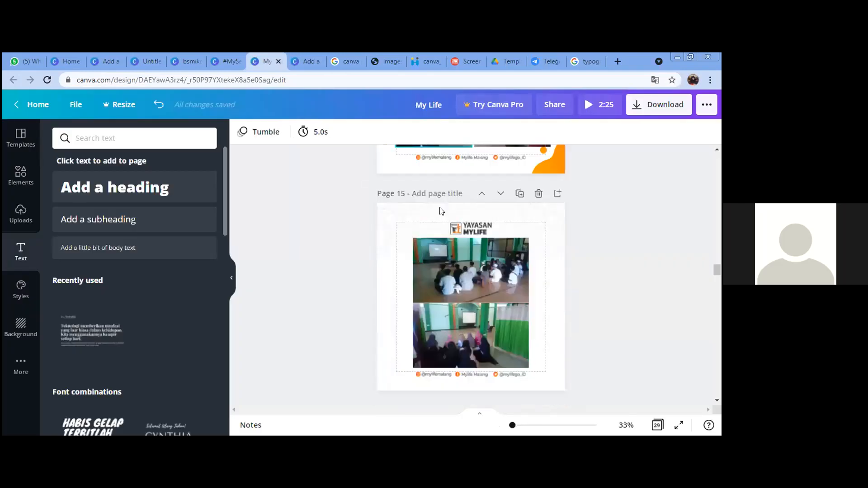
pyautogui.scroll(-6, 442, 212)
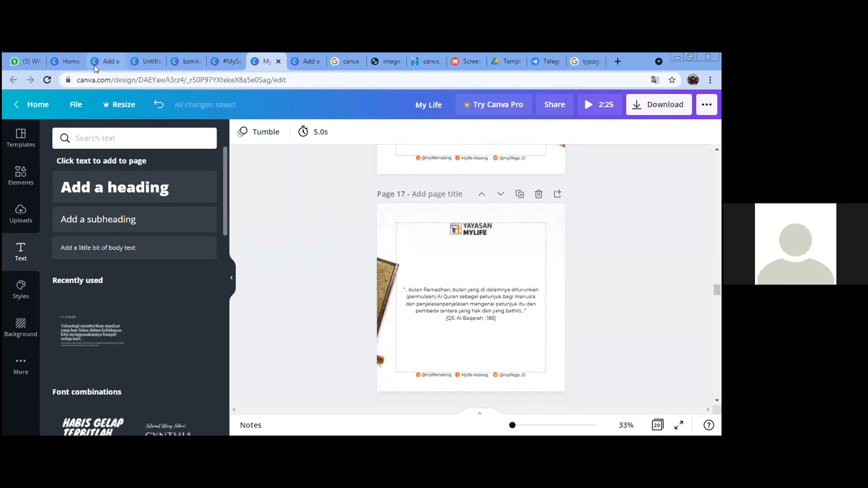
pyautogui.click(68, 61)
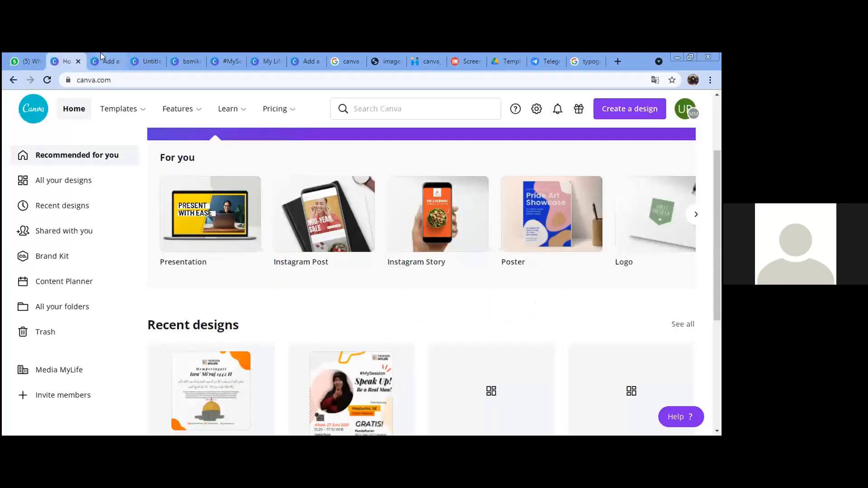
pyautogui.click(108, 61)
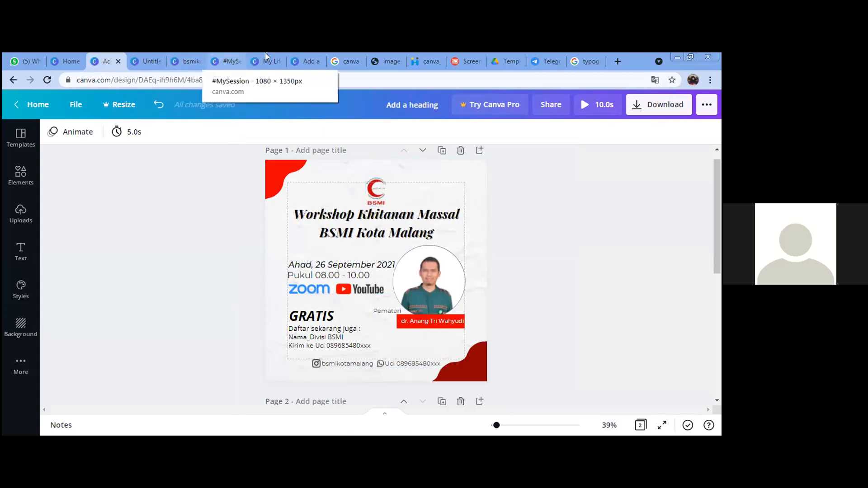
# Step: Glance at the #MySession design, then reopen the My Life design tab
pyautogui.click(224, 58)
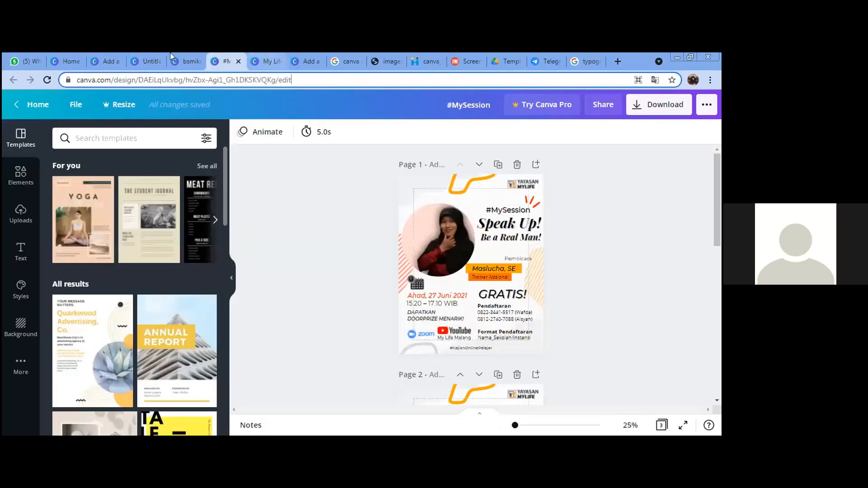
pyautogui.click(247, 54)
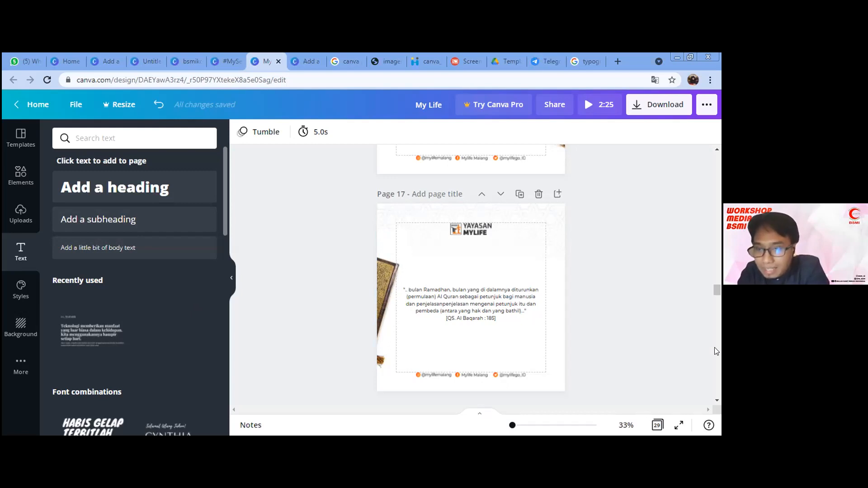
# Step: Return to the 'Add a heading' tab with the Workshop Khitanan Massal poster
pyautogui.click(96, 59)
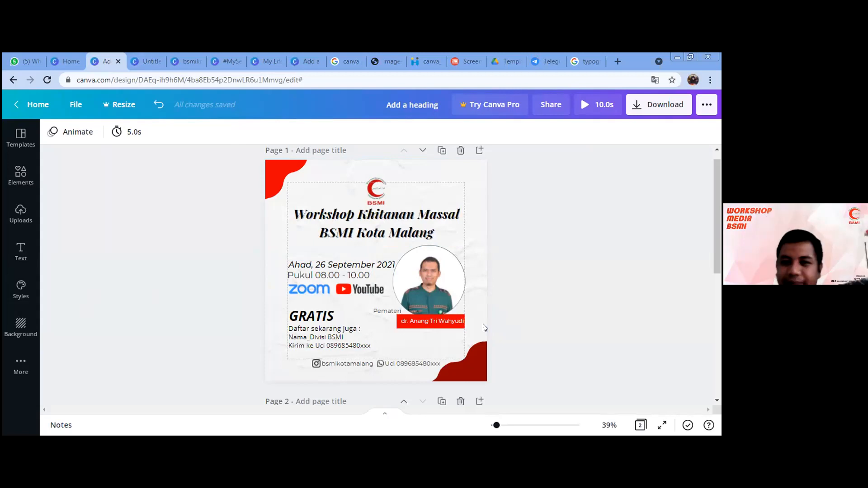
# Step: Reload the out-of-memory Workshop design and scroll down to page 2's bird-filled letter R
pyautogui.click(208, 62)
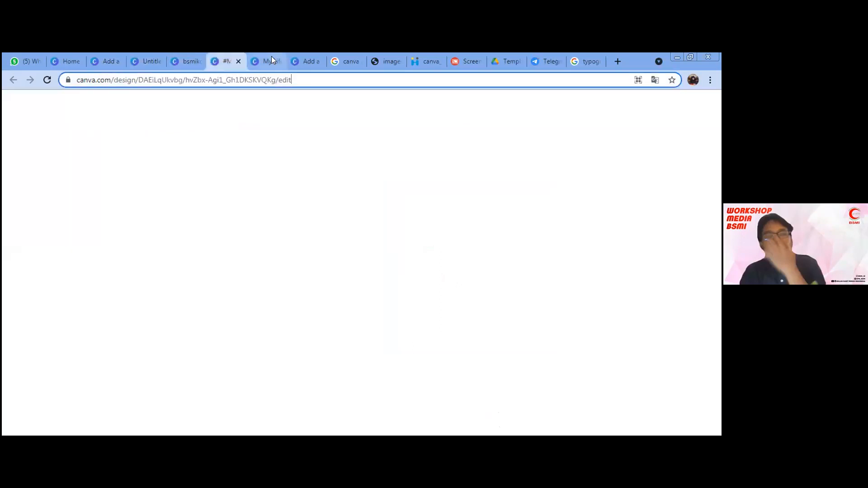
pyautogui.click(305, 61)
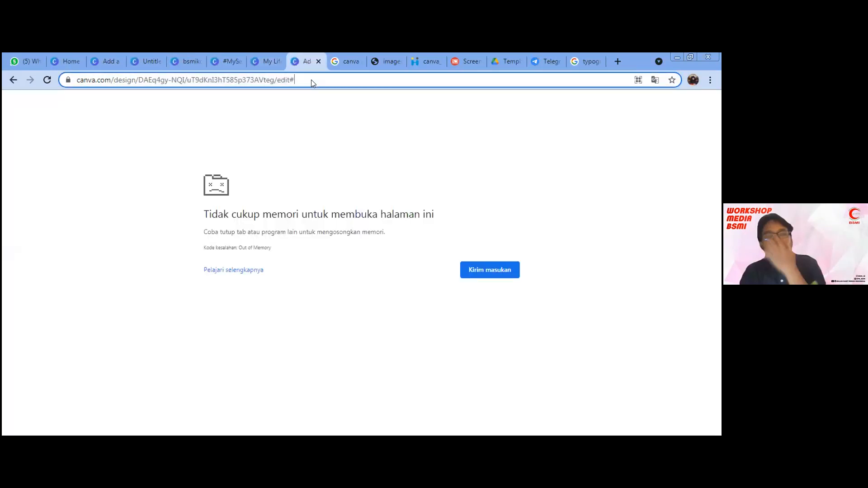
pyautogui.press('Return')
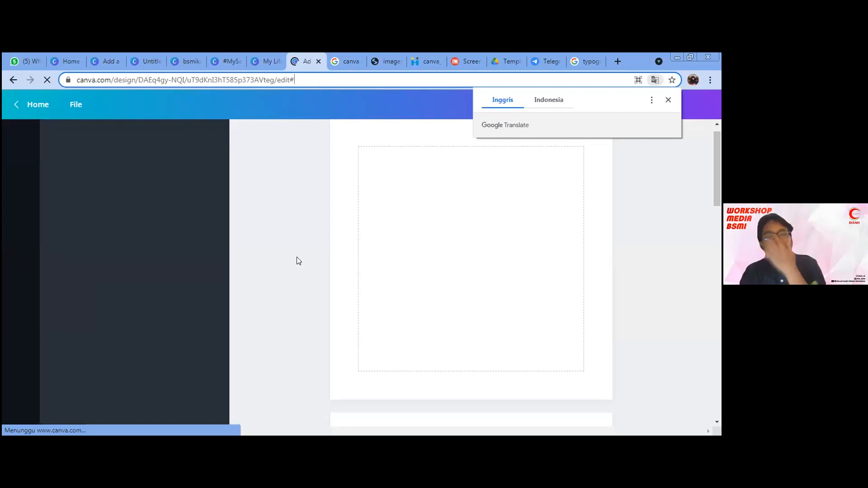
pyautogui.scroll(-4, 468, 270)
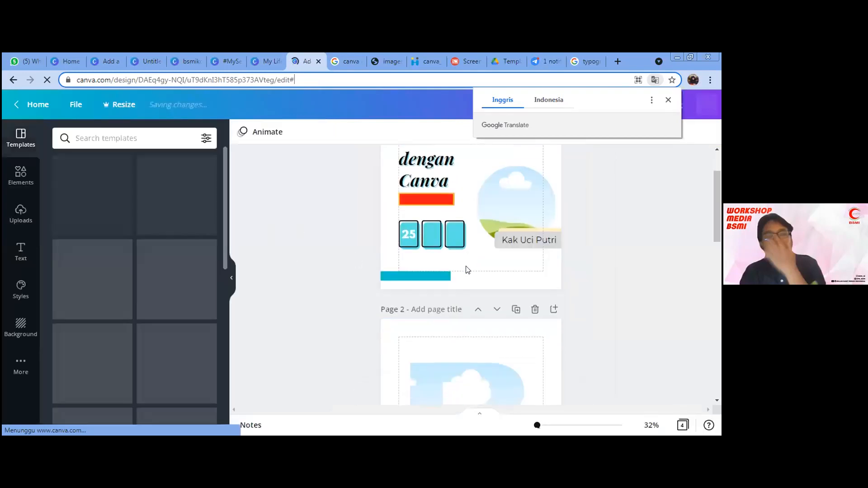
pyautogui.scroll(-3, 468, 270)
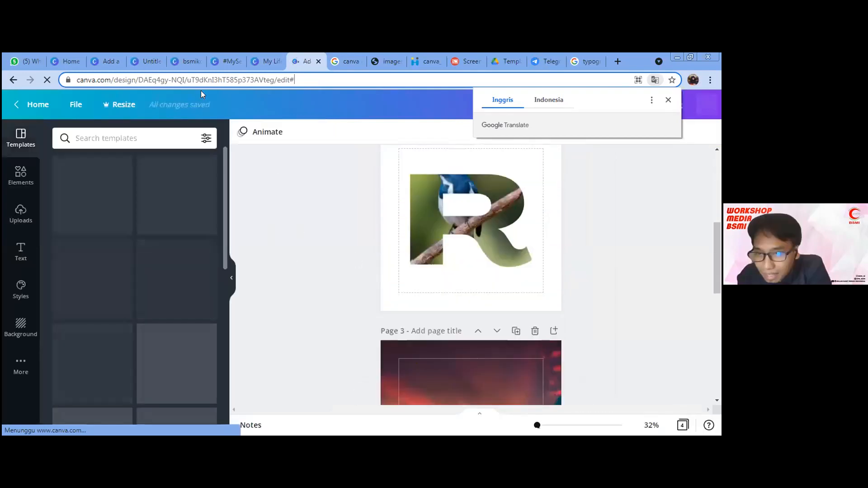